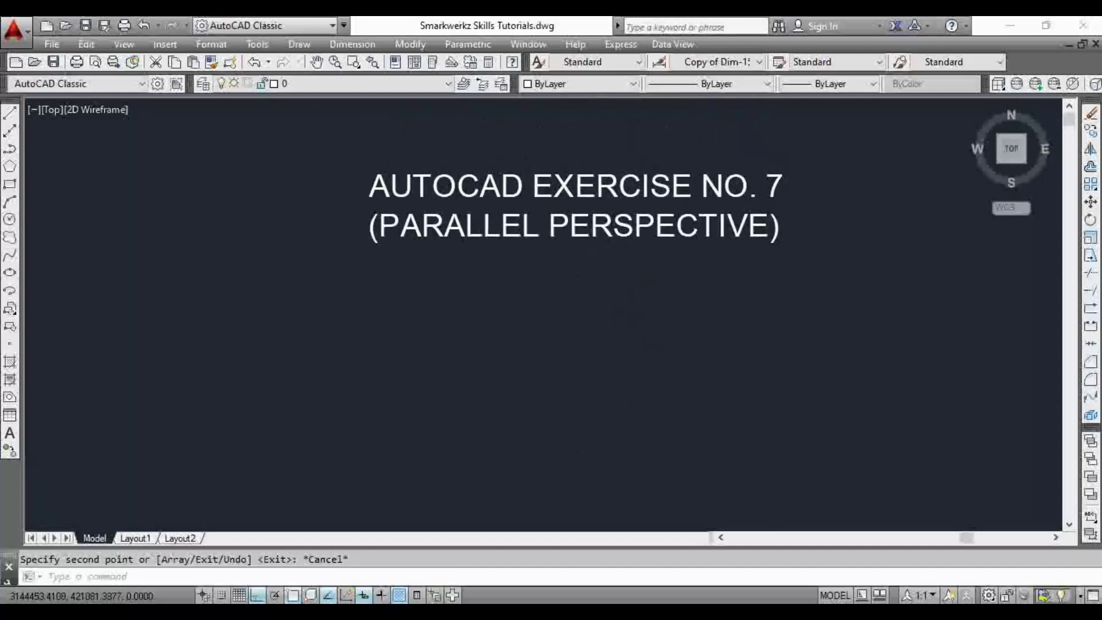
Examine the exercise title and the finished parallel perspective plate with its cavalier oblique and three eye-level views.
{"action": "scroll", "coordinate": [612, 290], "scroll_direction": "up", "scroll_amount": 2}
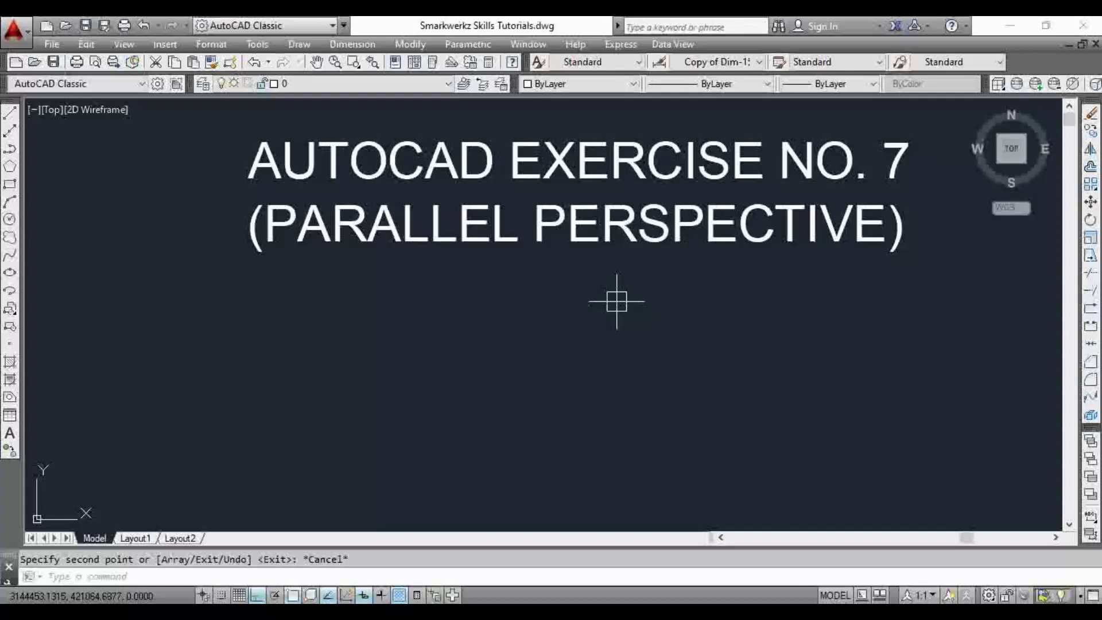
{"action": "scroll", "coordinate": [619, 302], "scroll_direction": "down", "scroll_amount": 6}
{"action": "middle_click_drag", "start_coordinate": [620, 322], "coordinate": [636, 178]}
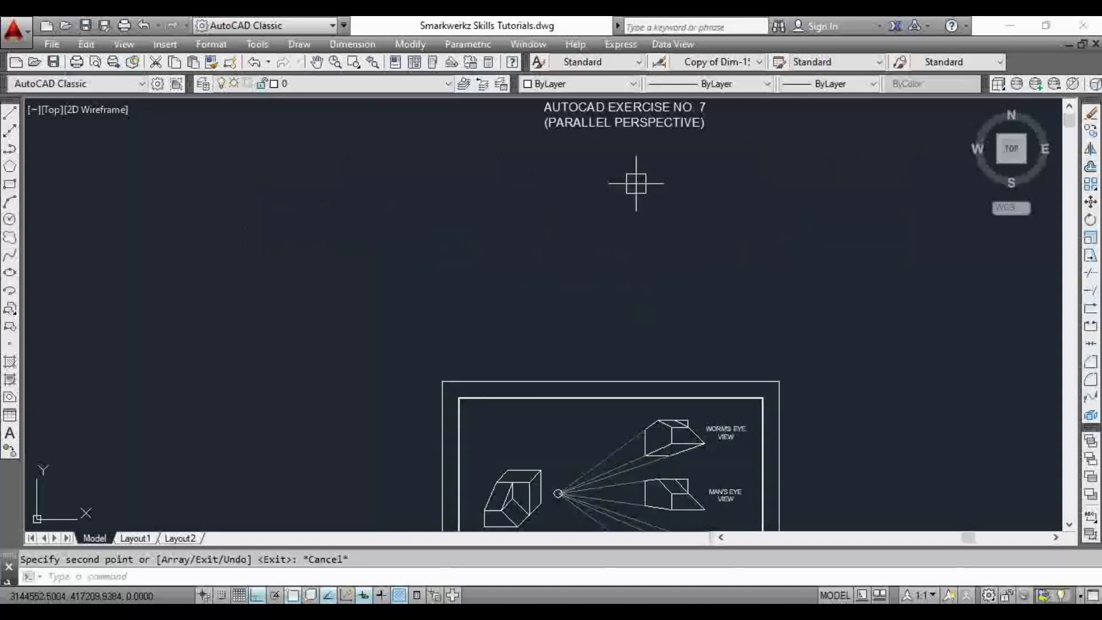
{"action": "mouse_move", "coordinate": [628, 354]}
{"action": "middle_mouse_down"}
{"action": "mouse_move", "coordinate": [612, 312]}
{"action": "mouse_move", "coordinate": [529, 285]}
{"action": "mouse_move", "coordinate": [383, 280]}
{"action": "mouse_move", "coordinate": [378, 459]}
{"action": "mouse_move", "coordinate": [379, 328]}
{"action": "mouse_move", "coordinate": [362, 308]}
{"action": "mouse_move", "coordinate": [357, 266]}
{"action": "mouse_move", "coordinate": [322, 258]}
{"action": "middle_mouse_up"}
{"action": "scroll", "coordinate": [600, 349], "scroll_direction": "up", "scroll_amount": 4}
{"action": "scroll", "coordinate": [566, 287], "scroll_direction": "down", "scroll_amount": 2}
{"action": "scroll", "coordinate": [394, 283], "scroll_direction": "down", "scroll_amount": 2}
{"action": "scroll", "coordinate": [394, 283], "scroll_direction": "up", "scroll_amount": 2}
{"action": "scroll", "coordinate": [381, 278], "scroll_direction": "down", "scroll_amount": 4}
{"action": "scroll", "coordinate": [379, 328], "scroll_direction": "up", "scroll_amount": 4}
{"action": "scroll", "coordinate": [357, 265], "scroll_direction": "down", "scroll_amount": 2}
{"action": "scroll", "coordinate": [333, 261], "scroll_direction": "up", "scroll_amount": 3}
{"action": "scroll", "coordinate": [333, 261], "scroll_direction": "up", "scroll_amount": 1}
{"action": "scroll", "coordinate": [354, 267], "scroll_direction": "down", "scroll_amount": 2}
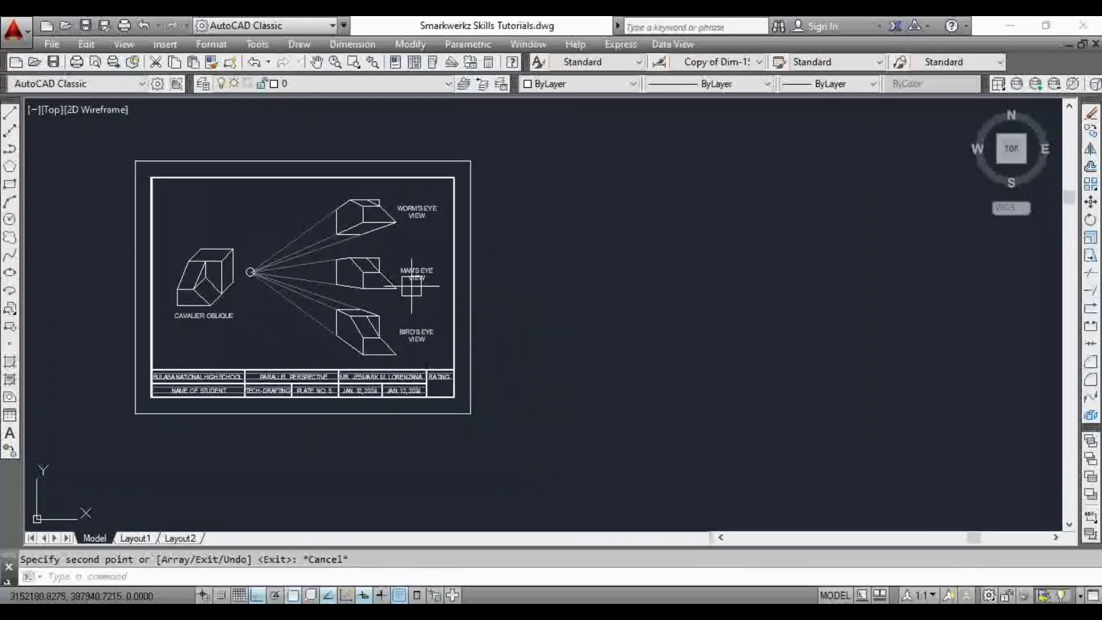
Zoom to a window around the finished plate's outer border, leaving empty space beside it in view.
{"action": "type", "text": "z"}
{"action": "key", "text": "Return"}
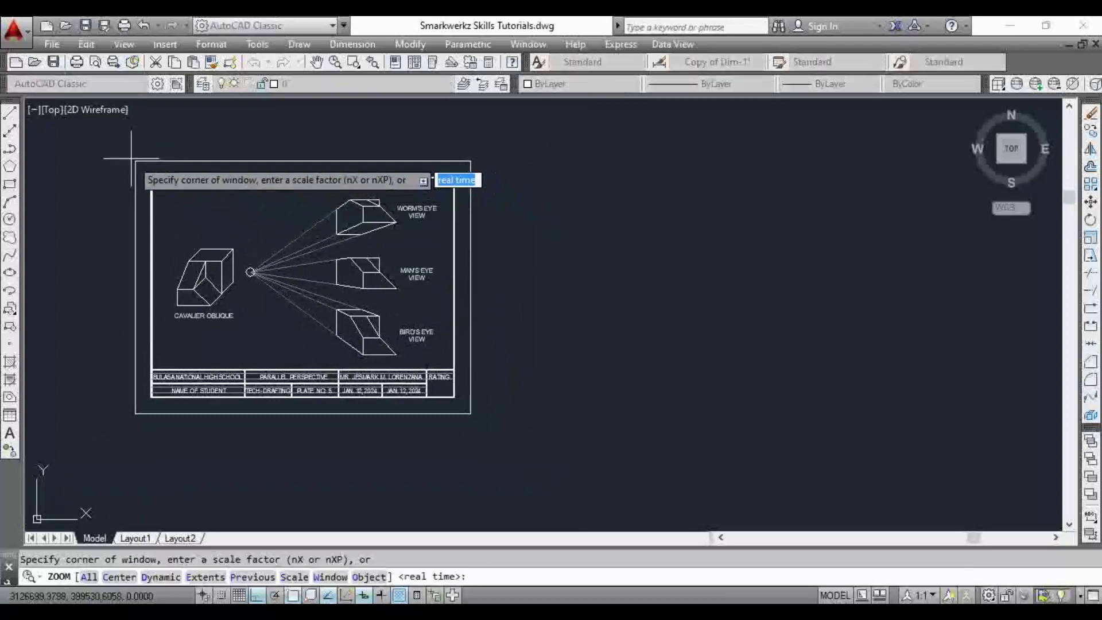
{"action": "left_click", "coordinate": [130, 162]}
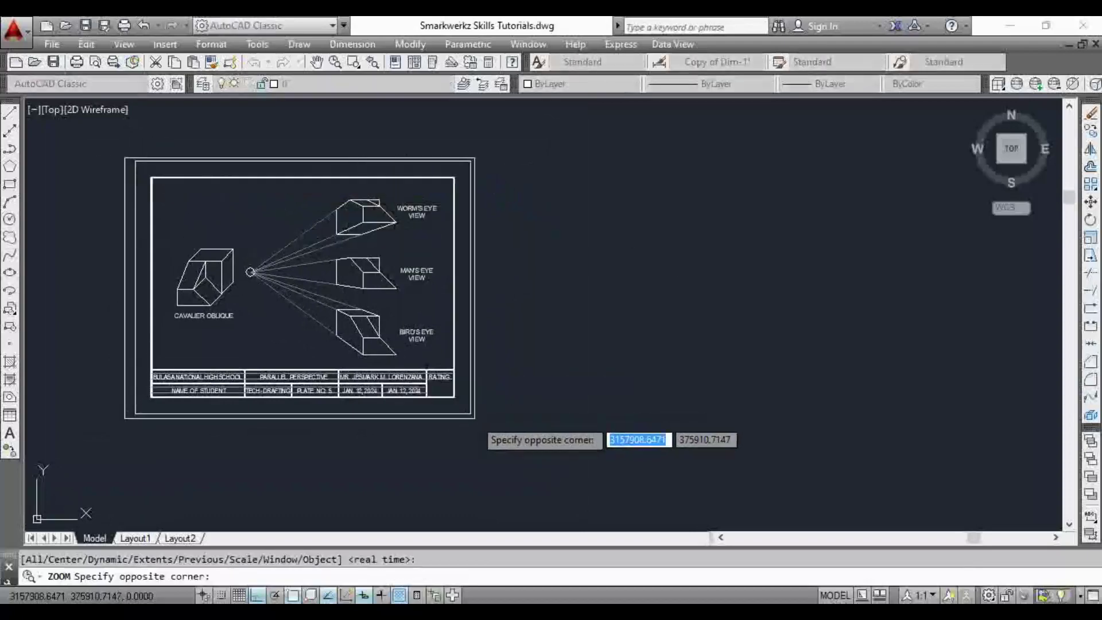
{"action": "left_click", "coordinate": [477, 422]}
{"action": "scroll", "coordinate": [638, 299], "scroll_direction": "down", "scroll_amount": 2}
{"action": "mouse_move", "coordinate": [652, 283]}
{"action": "middle_mouse_down"}
{"action": "mouse_move", "coordinate": [338, 243]}
{"action": "mouse_move", "coordinate": [438, 276]}
{"action": "mouse_move", "coordinate": [320, 237]}
{"action": "middle_mouse_up"}
{"action": "scroll", "coordinate": [350, 244], "scroll_direction": "up", "scroll_amount": 2}
{"action": "scroll", "coordinate": [423, 263], "scroll_direction": "down", "scroll_amount": 2}
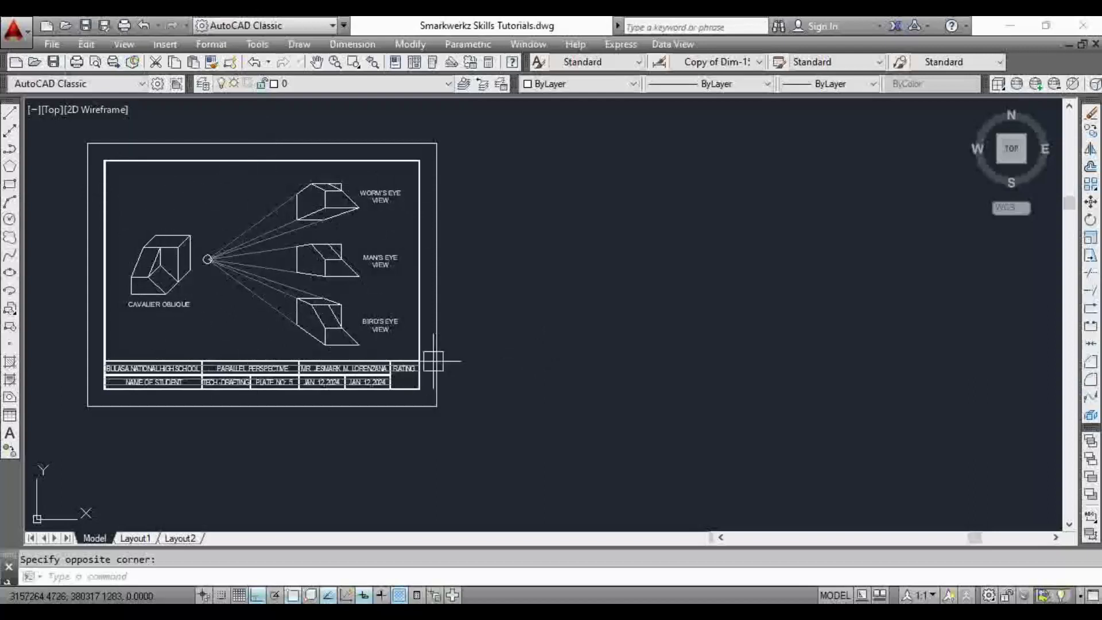
Copy the plate's border, title block and title block texts, without the figures, 31000 units horizontally beside the original.
{"action": "mouse_move", "coordinate": [433, 361]}
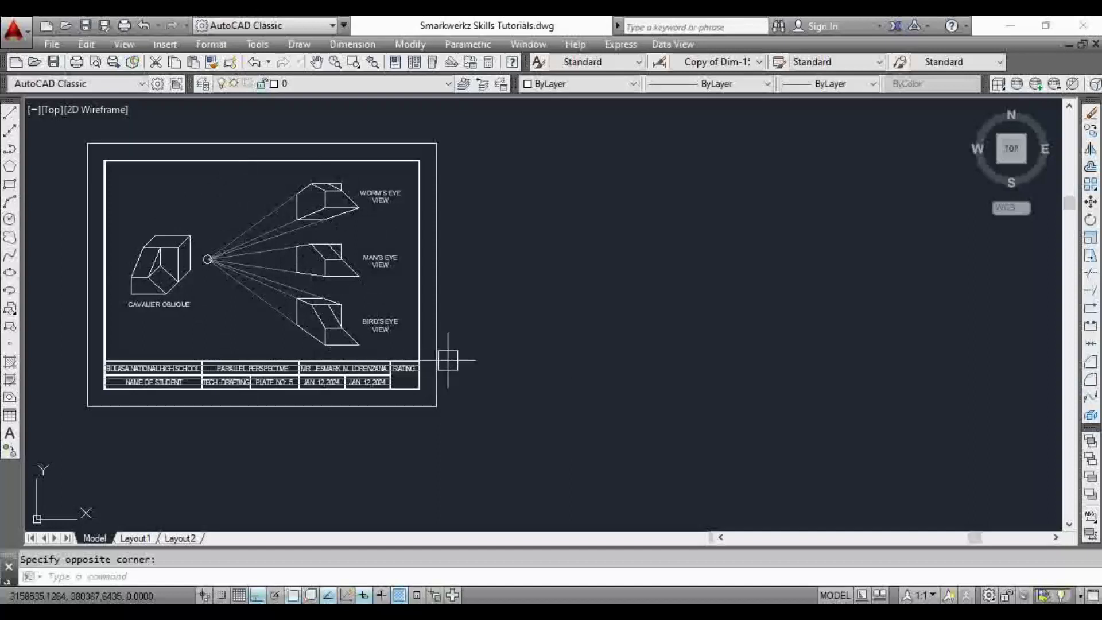
{"action": "left_click", "coordinate": [506, 127]}
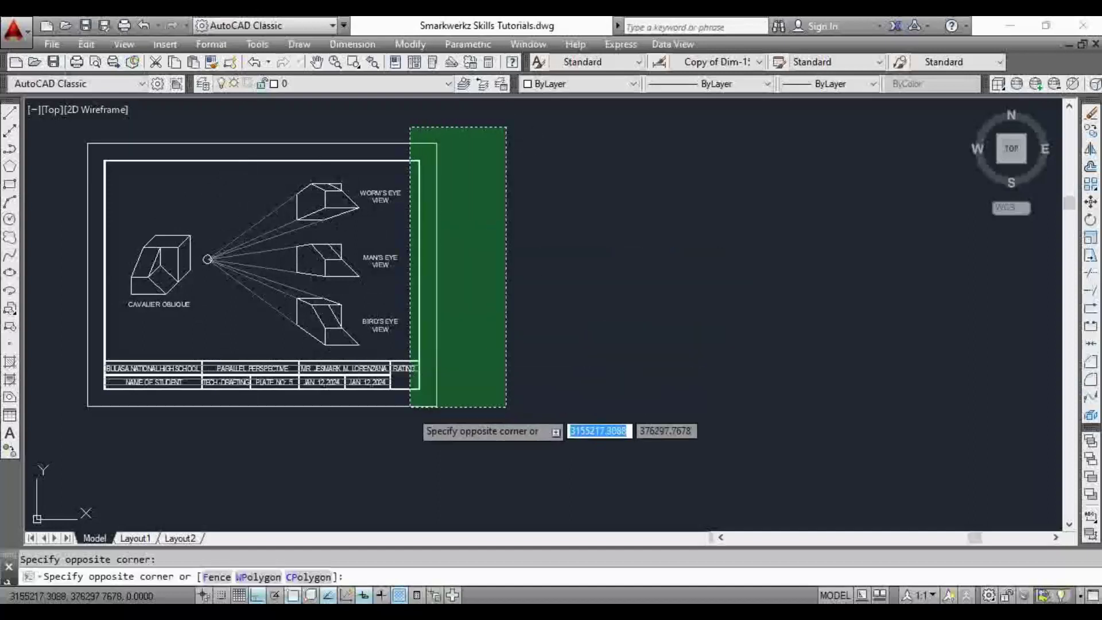
{"action": "left_click", "coordinate": [408, 443]}
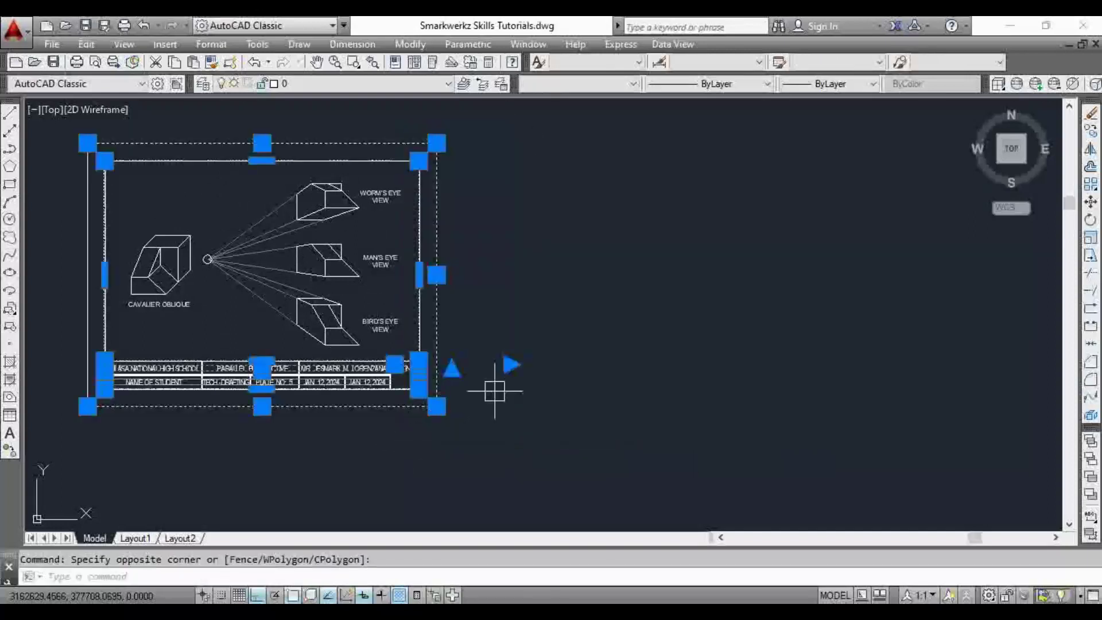
{"action": "left_click", "coordinate": [491, 355]}
{"action": "left_click", "coordinate": [86, 473]}
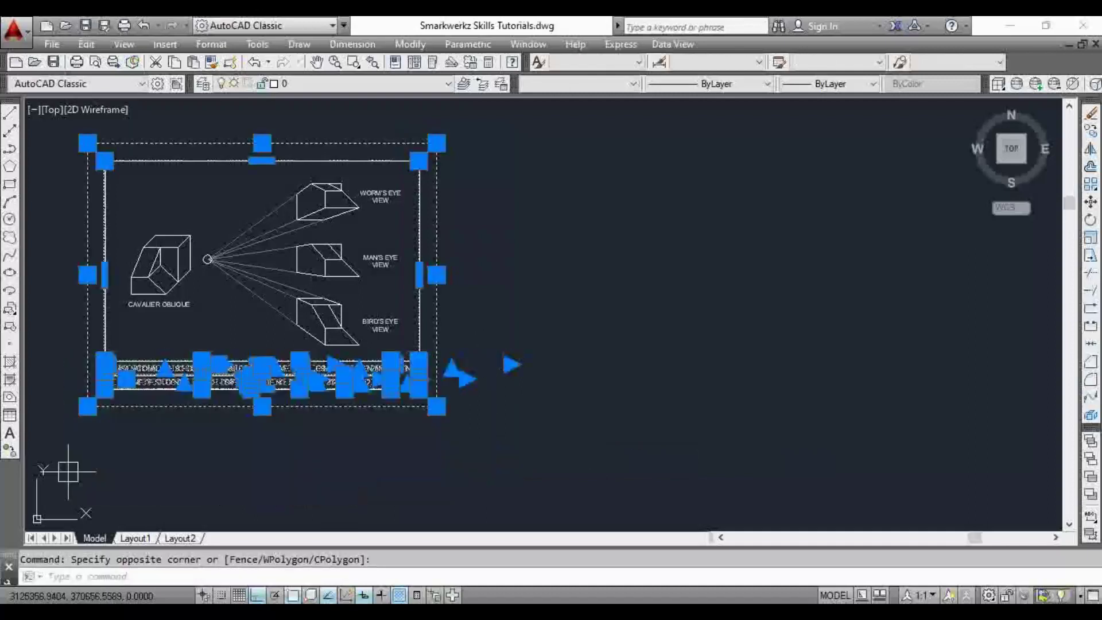
{"action": "left_click", "coordinate": [161, 129]}
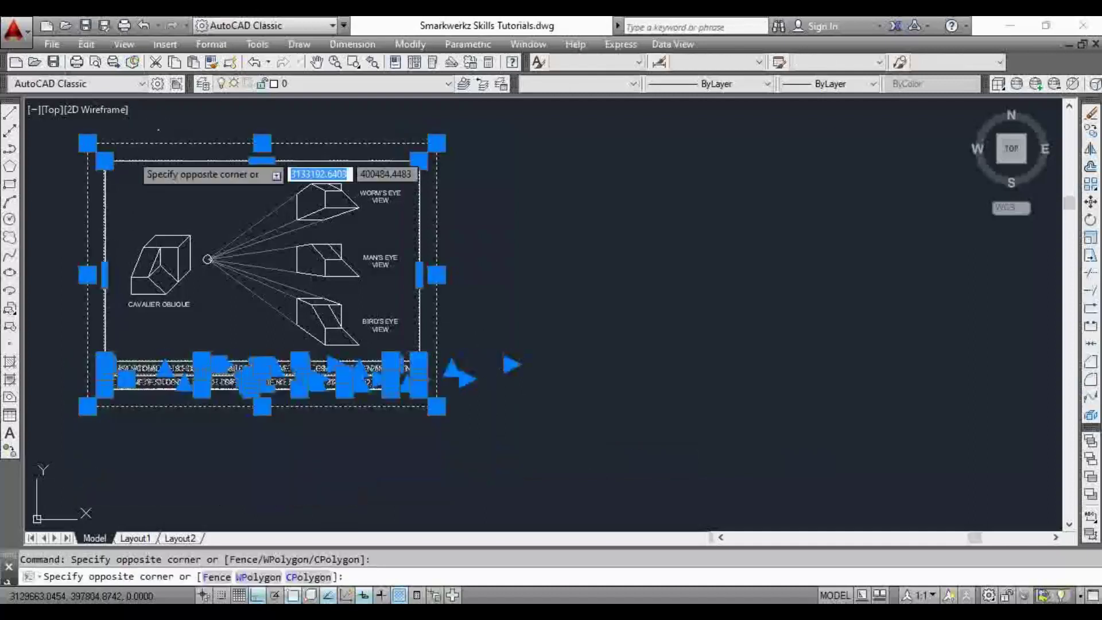
{"action": "left_click", "coordinate": [54, 189]}
{"action": "left_click", "coordinate": [512, 112]}
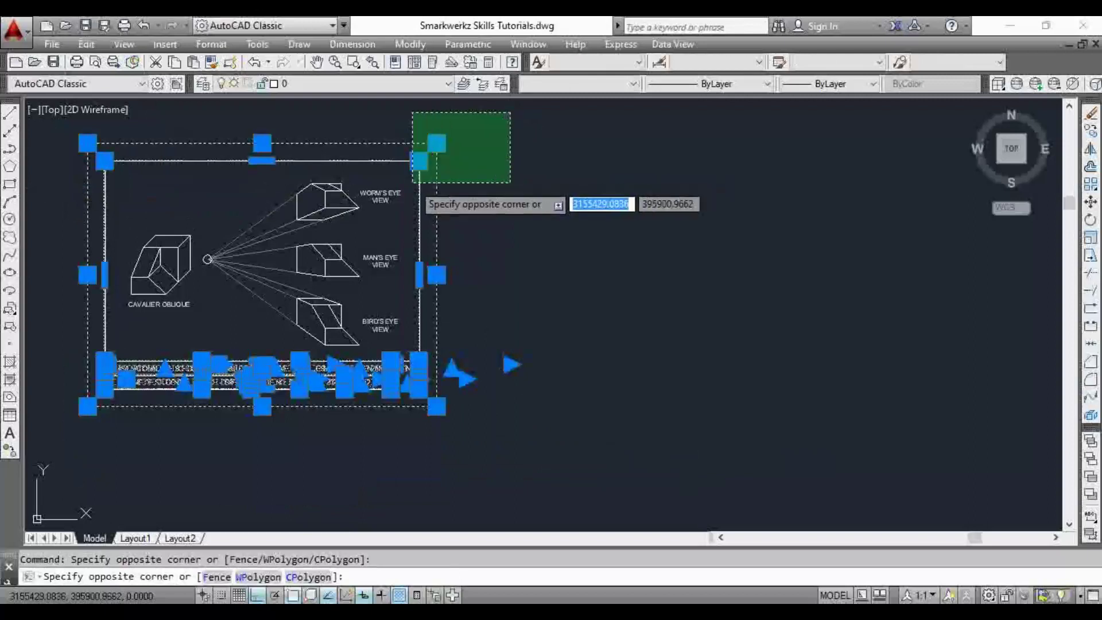
{"action": "left_click", "coordinate": [405, 184]}
{"action": "left_click", "coordinate": [550, 277]}
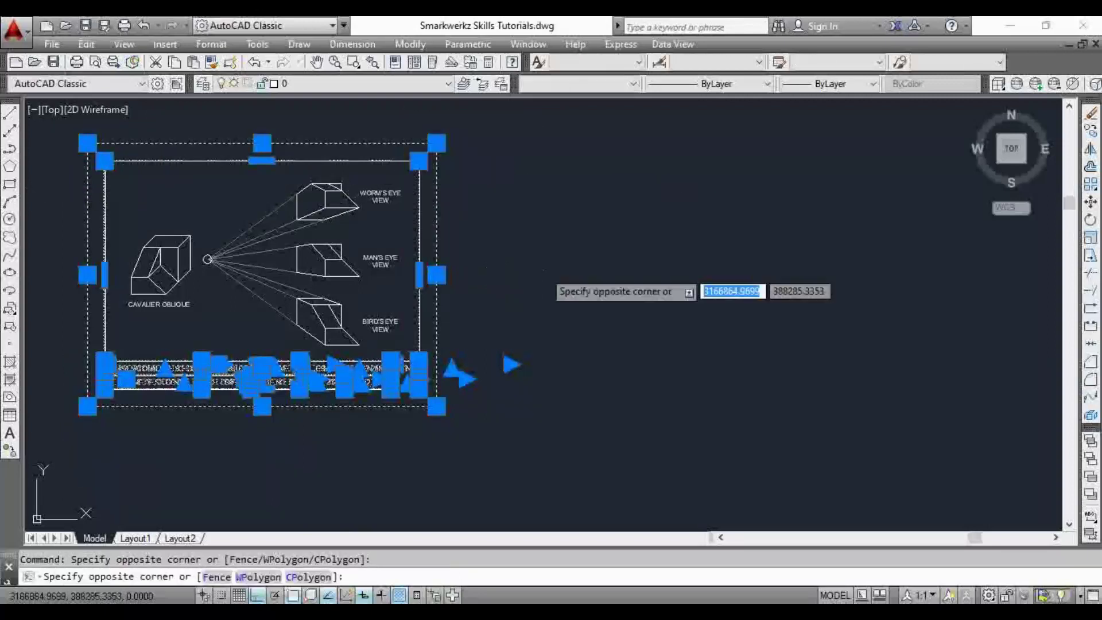
{"action": "left_click", "coordinate": [408, 314]}
{"action": "left_click", "coordinate": [587, 349]}
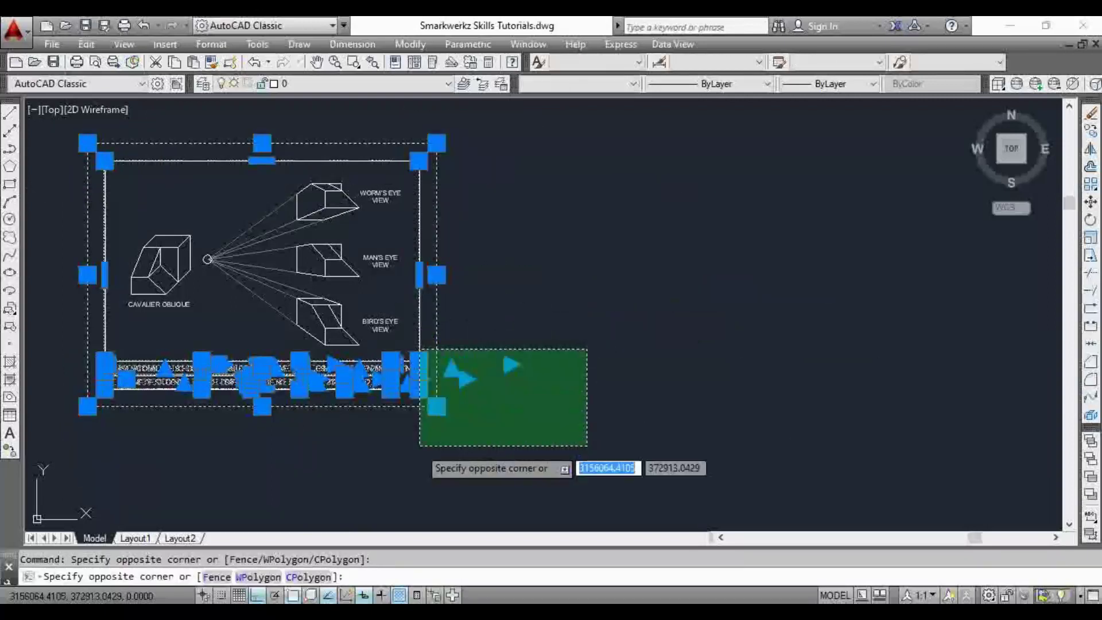
{"action": "left_click", "coordinate": [411, 451]}
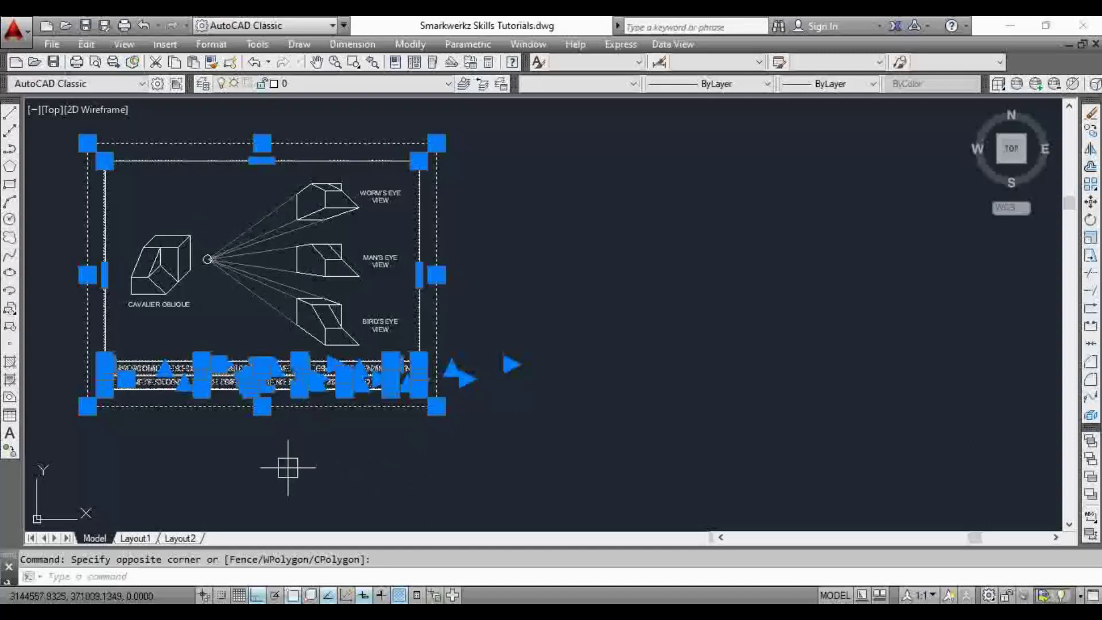
{"action": "type", "text": "o"}
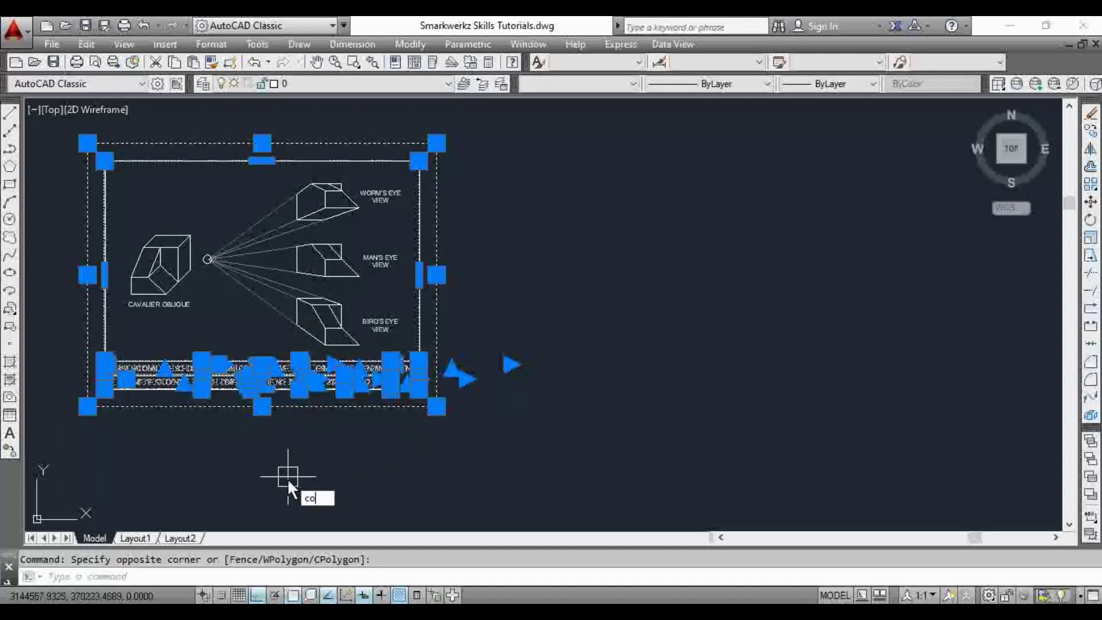
{"action": "key", "text": "Return"}
{"action": "left_click", "coordinate": [273, 468]}
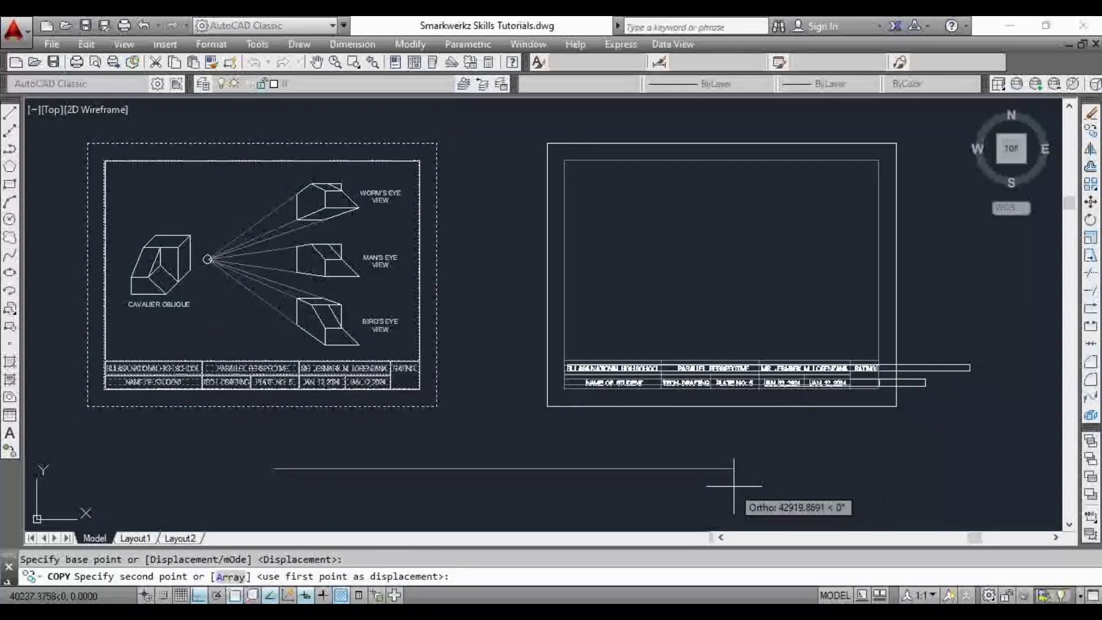
{"action": "type", "text": "31000"}
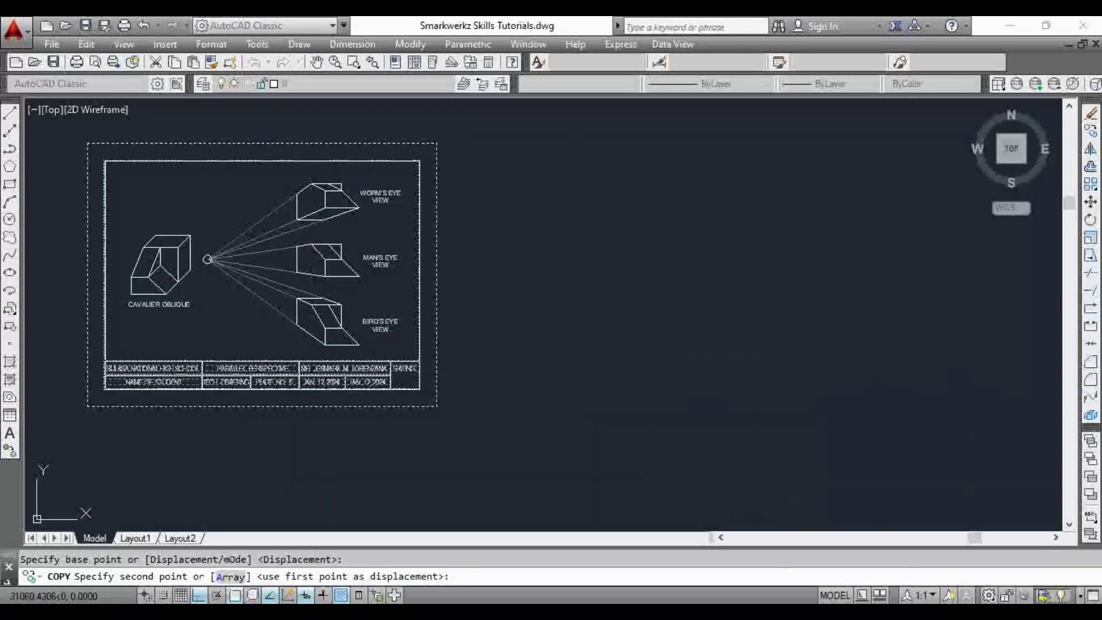
{"action": "key", "text": "Return"}
{"action": "key", "text": "Escape"}
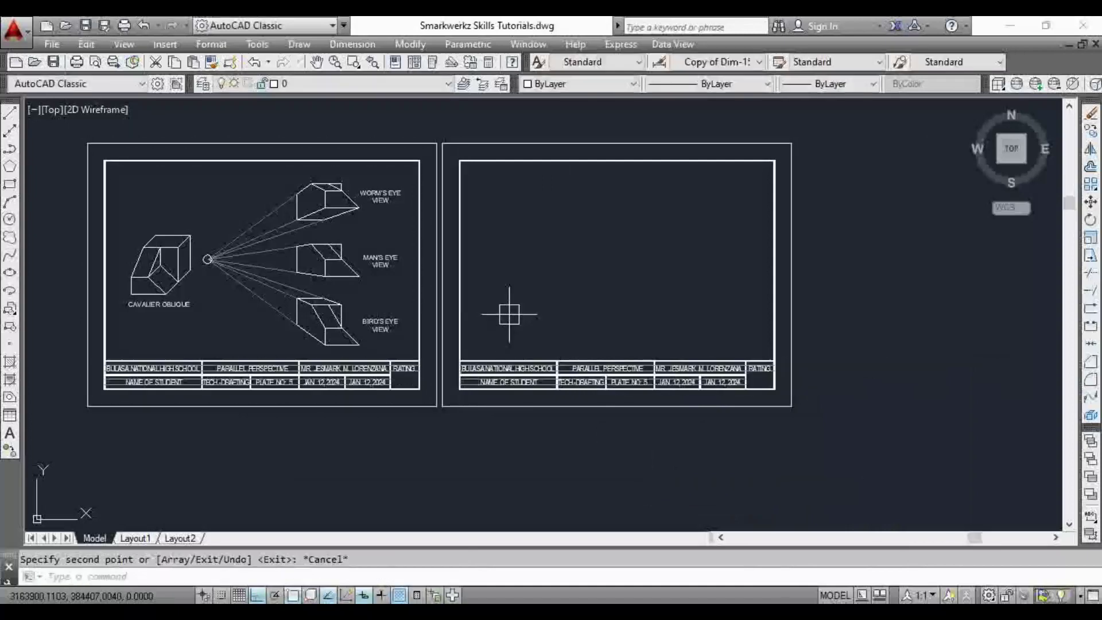
Examine the cavalier oblique figure and the projection lines to the worm's, man's and bird's eye views on the original plate.
{"action": "scroll", "coordinate": [516, 290], "scroll_direction": "up", "scroll_amount": 2}
{"action": "scroll", "coordinate": [514, 291], "scroll_direction": "down", "scroll_amount": 2}
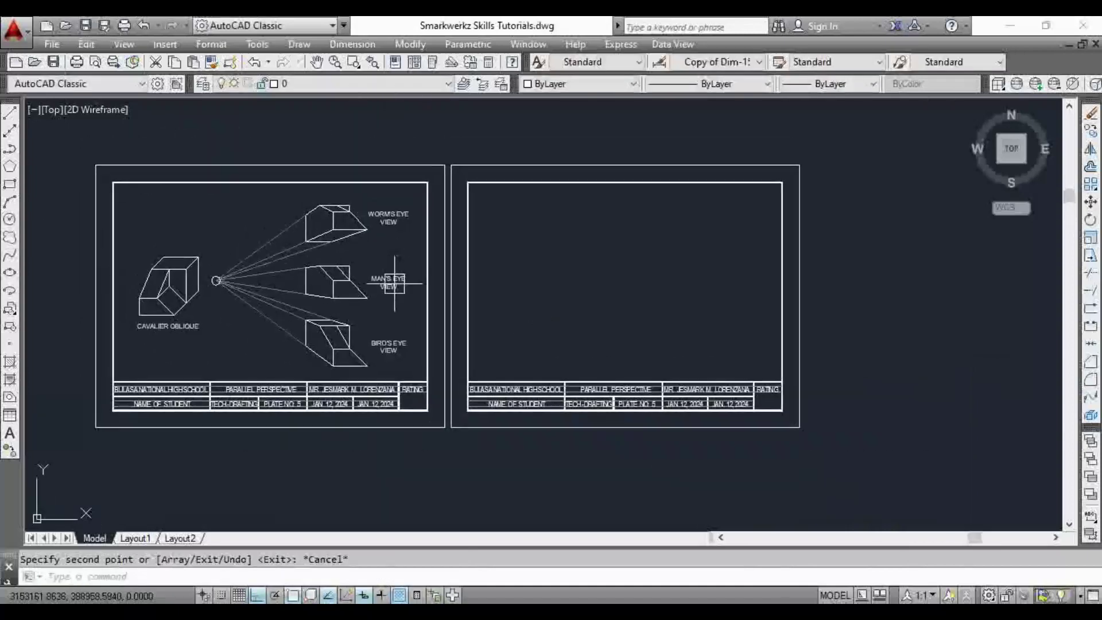
{"action": "scroll", "coordinate": [231, 295], "scroll_direction": "up", "scroll_amount": 2}
{"action": "middle_click_drag", "start_coordinate": [230, 295], "coordinate": [396, 302]}
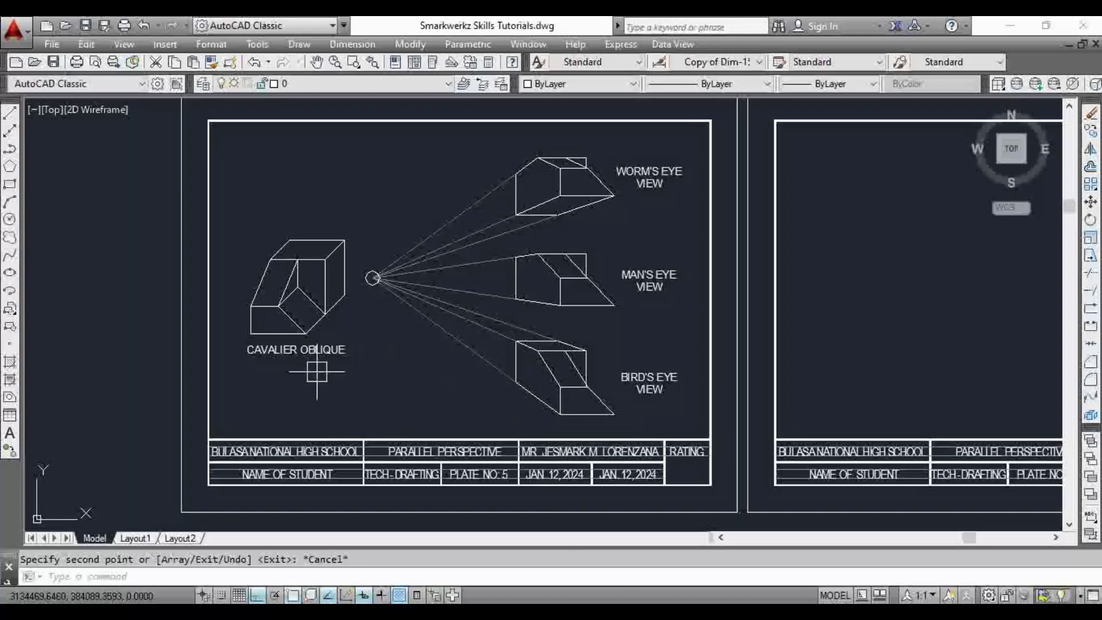
{"action": "scroll", "coordinate": [353, 253], "scroll_direction": "up", "scroll_amount": 2}
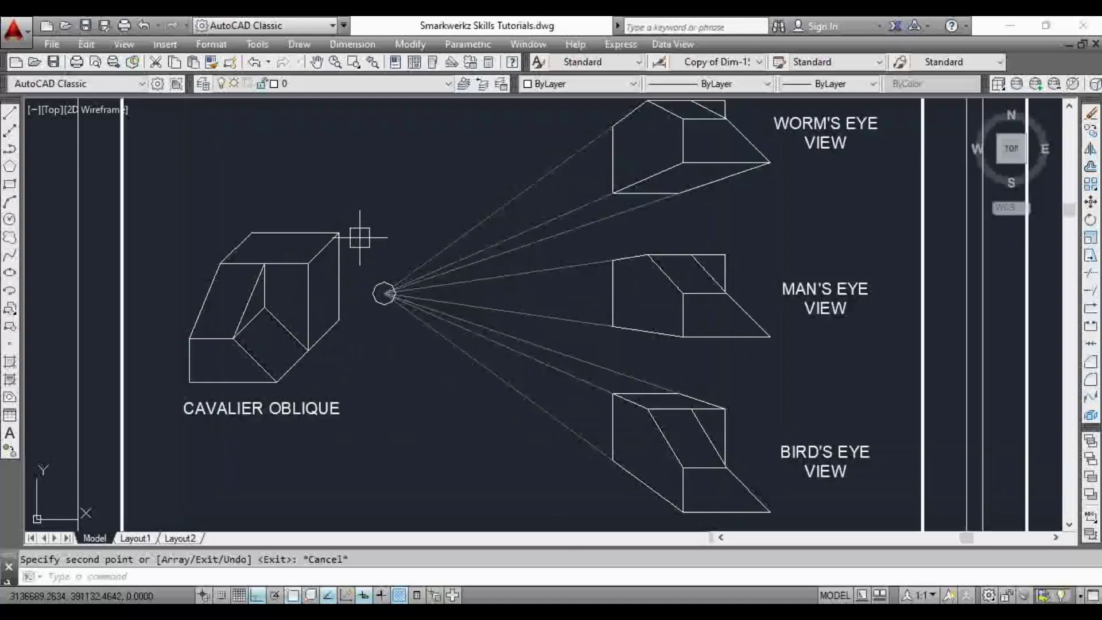
{"action": "scroll", "coordinate": [415, 386], "scroll_direction": "down", "scroll_amount": 4}
{"action": "scroll", "coordinate": [425, 327], "scroll_direction": "up", "scroll_amount": 4}
{"action": "middle_click_drag", "start_coordinate": [425, 382], "coordinate": [425, 334]}
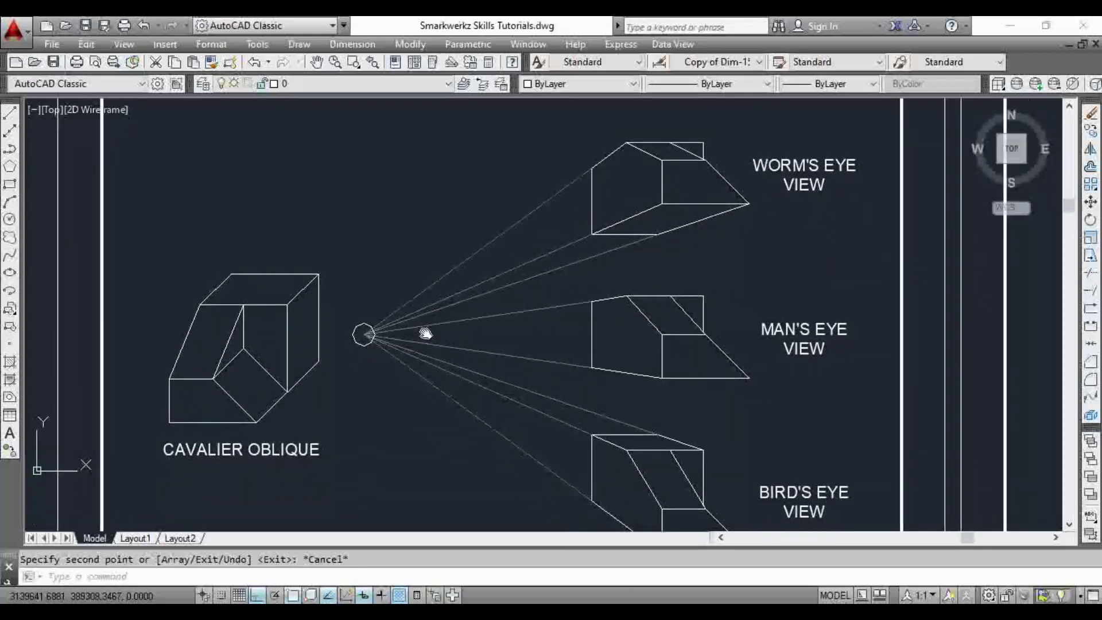
{"action": "scroll", "coordinate": [425, 334], "scroll_direction": "down", "scroll_amount": 2}
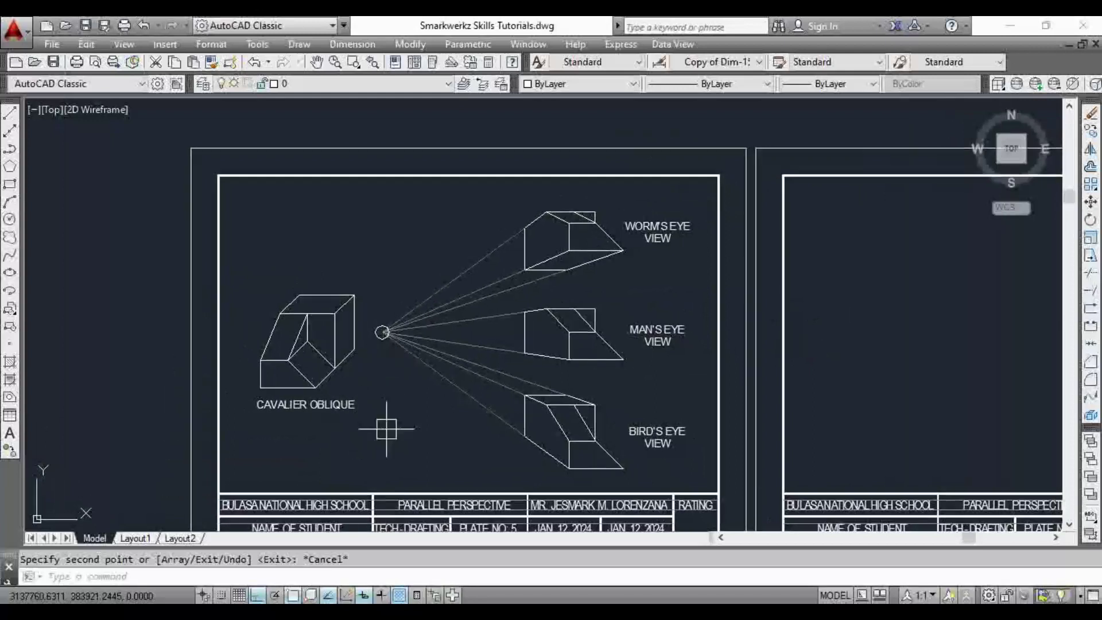
{"action": "middle_click_drag", "start_coordinate": [393, 426], "coordinate": [382, 401]}
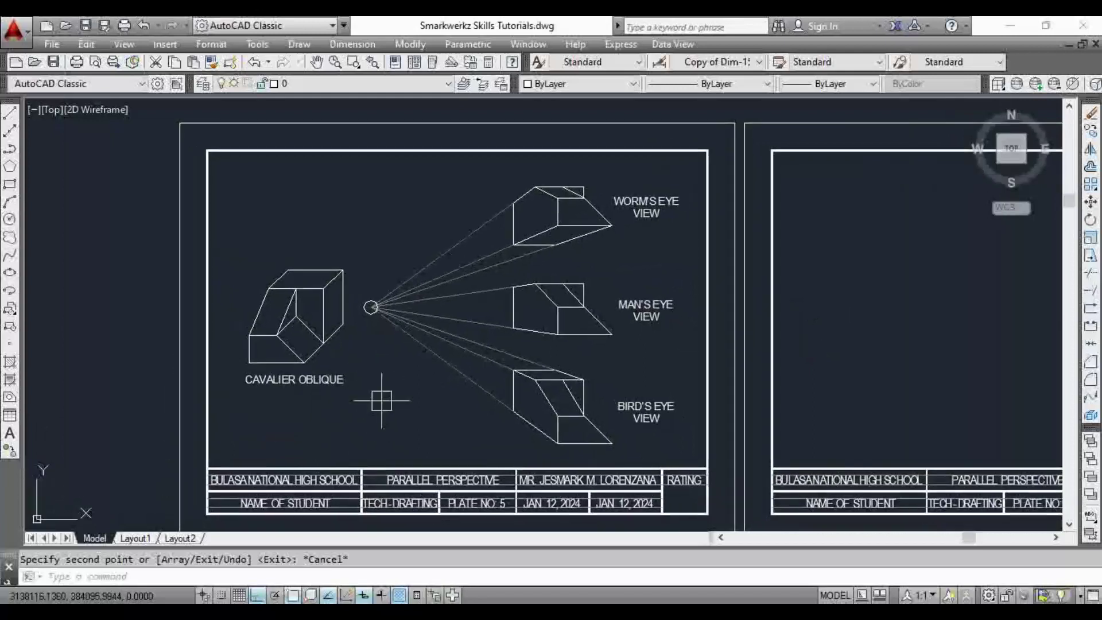
Copy the cavalier oblique figure with its label horizontally into the left part of the blank plate.
{"action": "scroll", "coordinate": [353, 390], "scroll_direction": "up", "scroll_amount": 2}
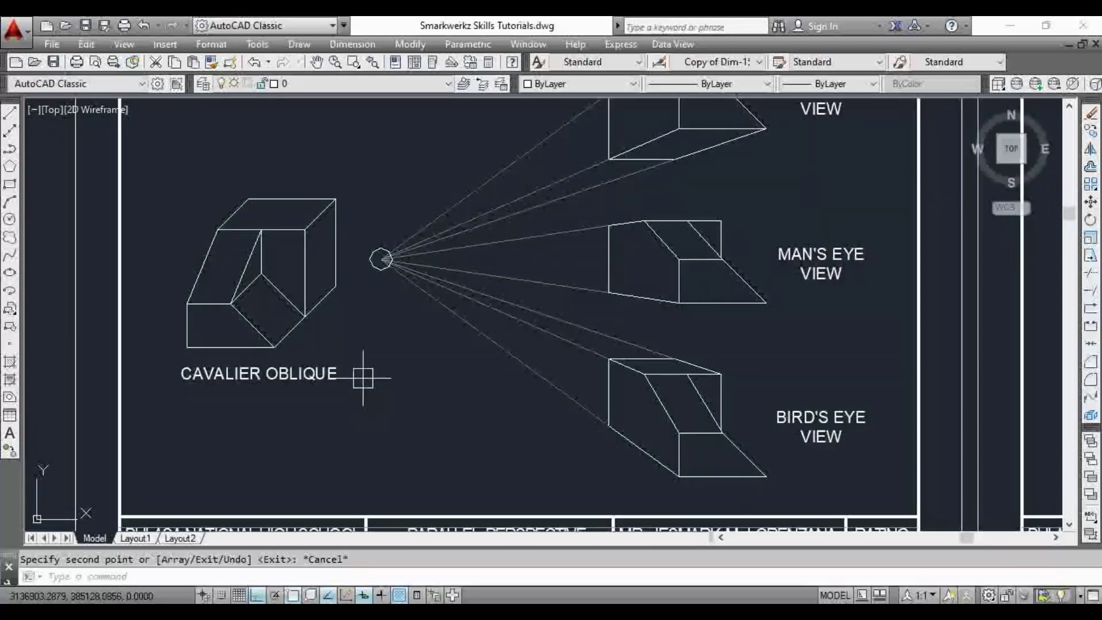
{"action": "left_click", "coordinate": [358, 167]}
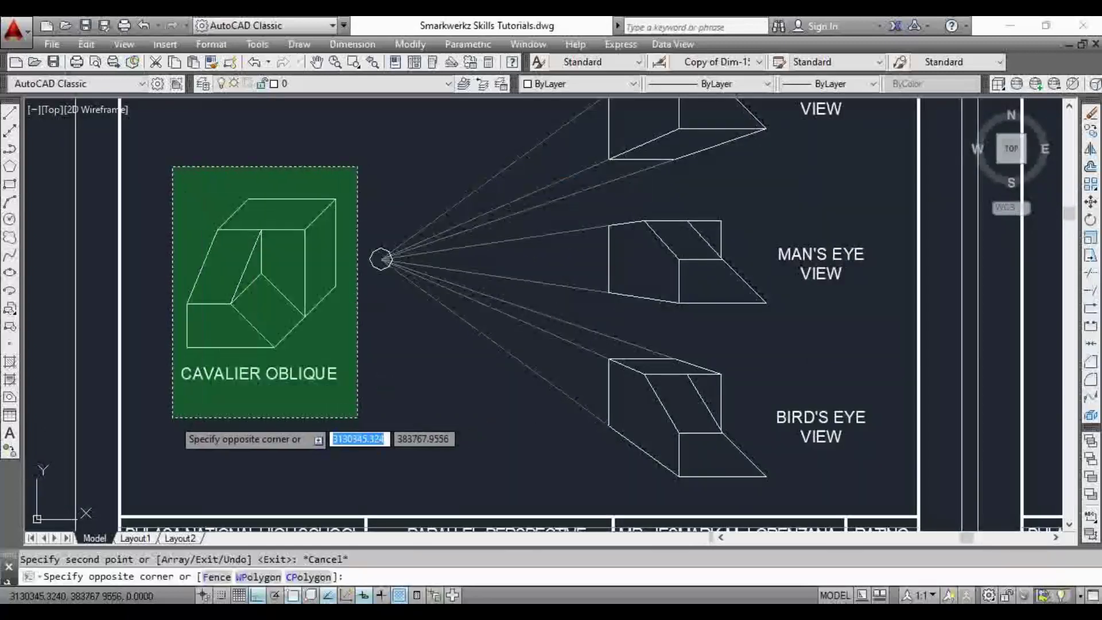
{"action": "left_click", "coordinate": [173, 418]}
{"action": "type", "text": "co"}
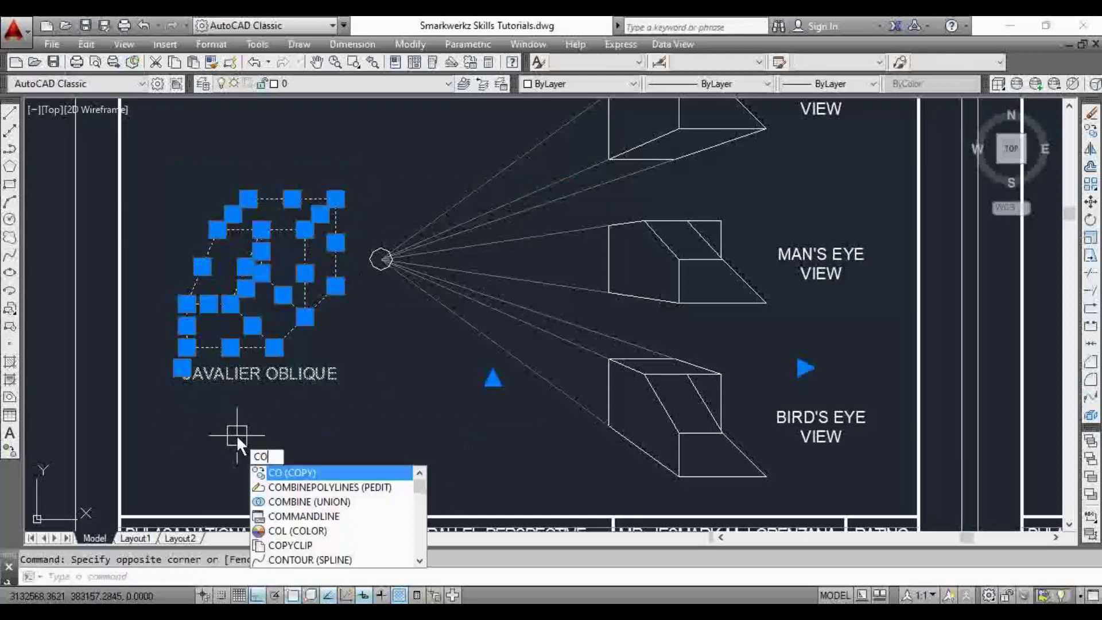
{"action": "key", "text": "Return"}
{"action": "left_click", "coordinate": [236, 435]}
{"action": "scroll", "coordinate": [236, 435], "scroll_direction": "down", "scroll_amount": 4}
{"action": "middle_click_drag", "start_coordinate": [415, 448], "coordinate": [237, 449]}
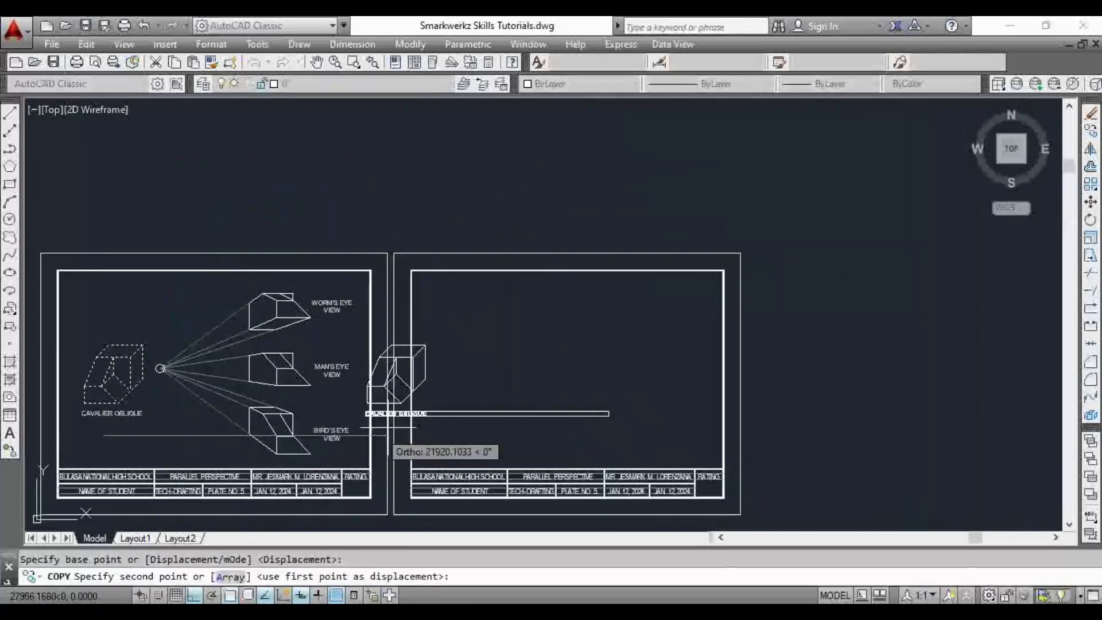
{"action": "scroll", "coordinate": [462, 406], "scroll_direction": "up", "scroll_amount": 2}
{"action": "left_click", "coordinate": [441, 378]}
{"action": "key", "text": "Escape"}
Measure the lower receding edge of the copied cavalier oblique figure with a temporary aligned dimension.
{"action": "scroll", "coordinate": [512, 374], "scroll_direction": "up", "scroll_amount": 2}
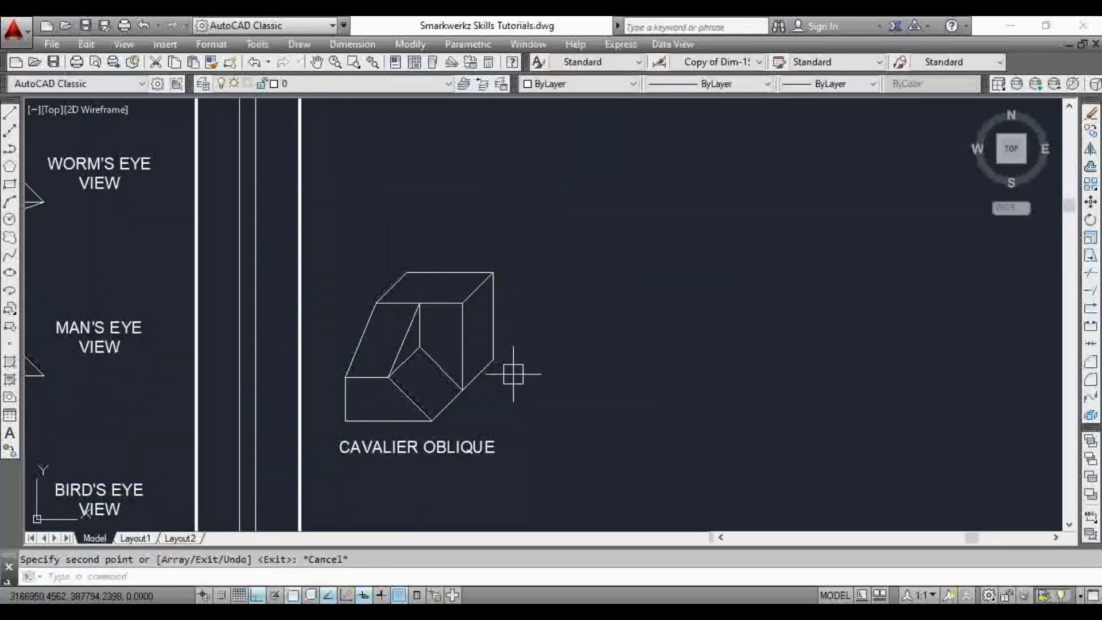
{"action": "middle_click_drag", "start_coordinate": [511, 373], "coordinate": [468, 345]}
{"action": "scroll", "coordinate": [468, 345], "scroll_direction": "up", "scroll_amount": 3}
{"action": "scroll", "coordinate": [552, 315], "scroll_direction": "down", "scroll_amount": 3}
{"action": "middle_click_drag", "start_coordinate": [555, 315], "coordinate": [515, 234]}
{"action": "middle_click_drag", "start_coordinate": [482, 278], "coordinate": [442, 308]}
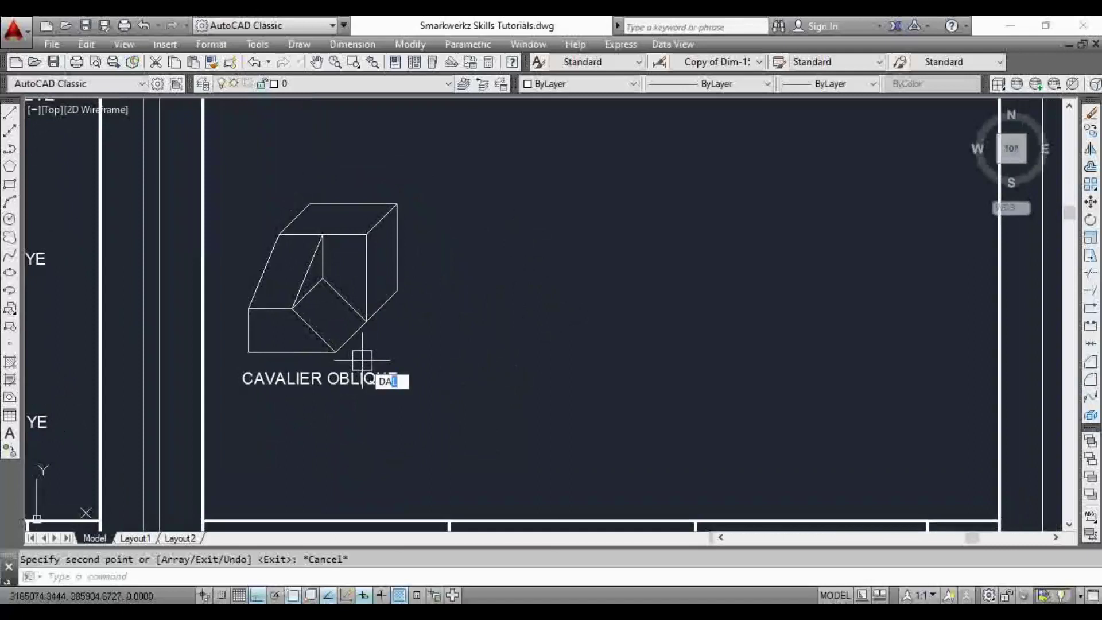
{"action": "key", "text": "Return"}
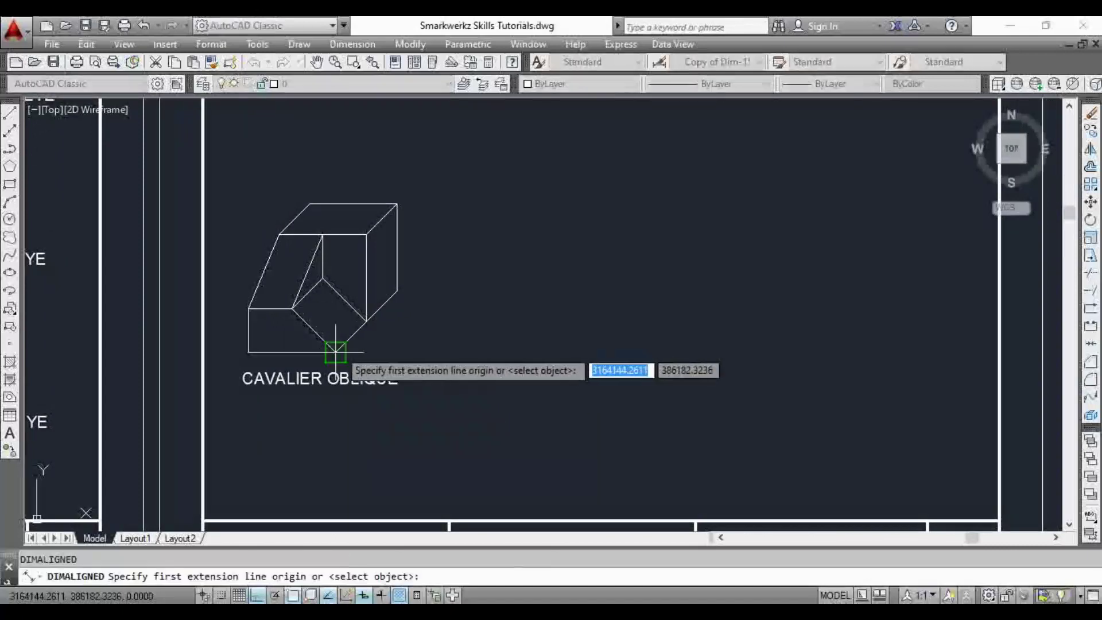
{"action": "left_click", "coordinate": [335, 352]}
{"action": "left_click", "coordinate": [397, 292]}
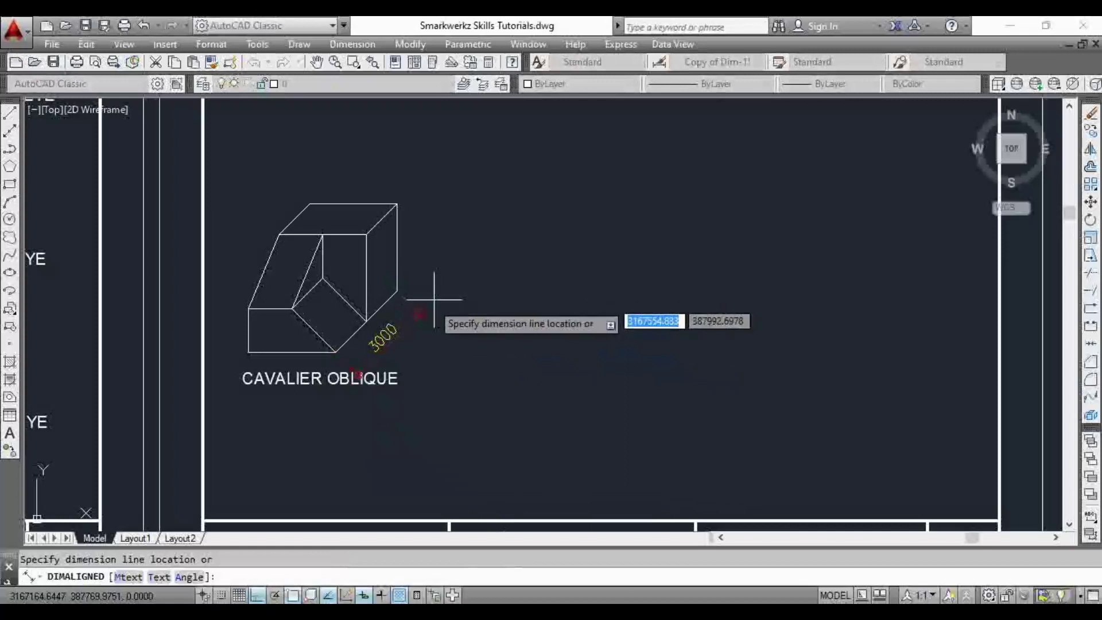
{"action": "key", "text": "Escape"}
Measure the width of the copied cavalier oblique figure's front face with a temporary linear dimension.
{"action": "type", "text": "DLI"}
{"action": "key", "text": "Return"}
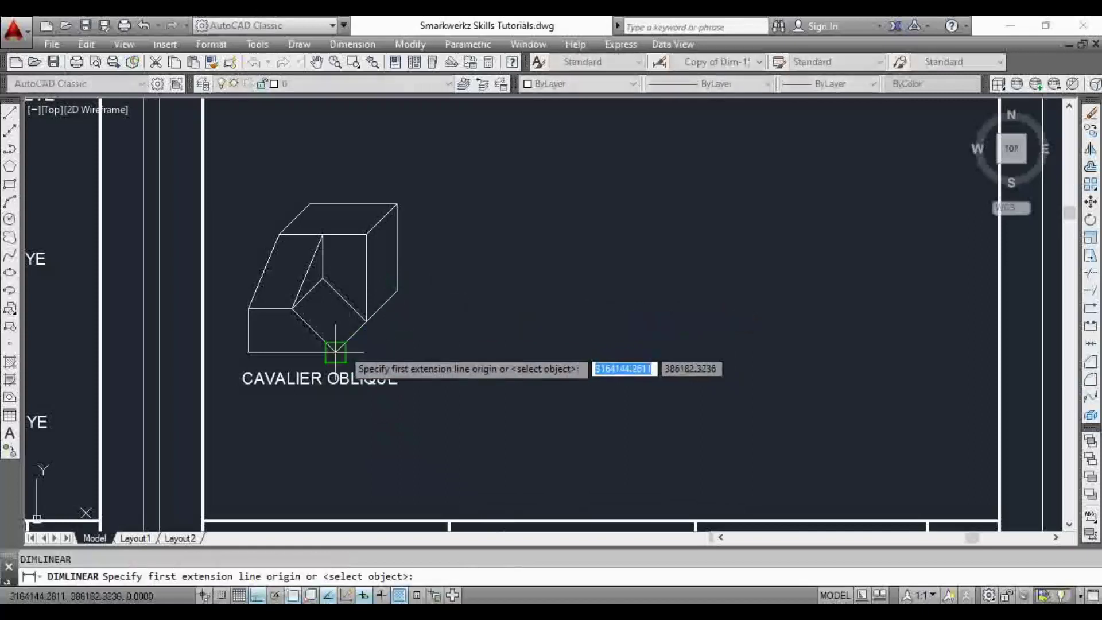
{"action": "left_click", "coordinate": [336, 352]}
{"action": "left_click", "coordinate": [248, 309]}
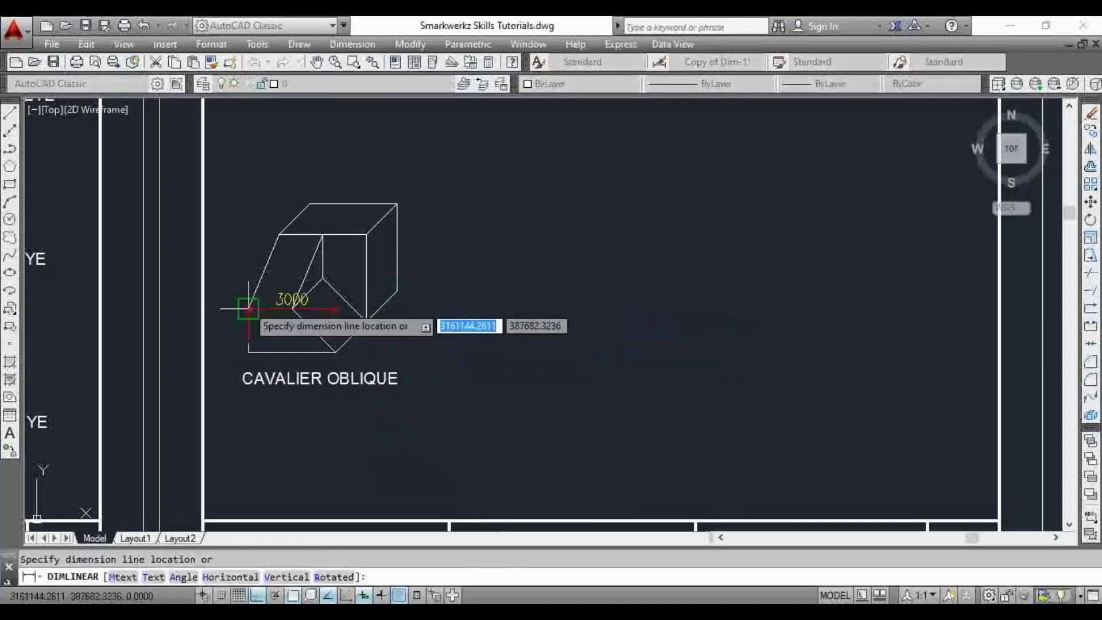
{"action": "key", "text": "Escape"}
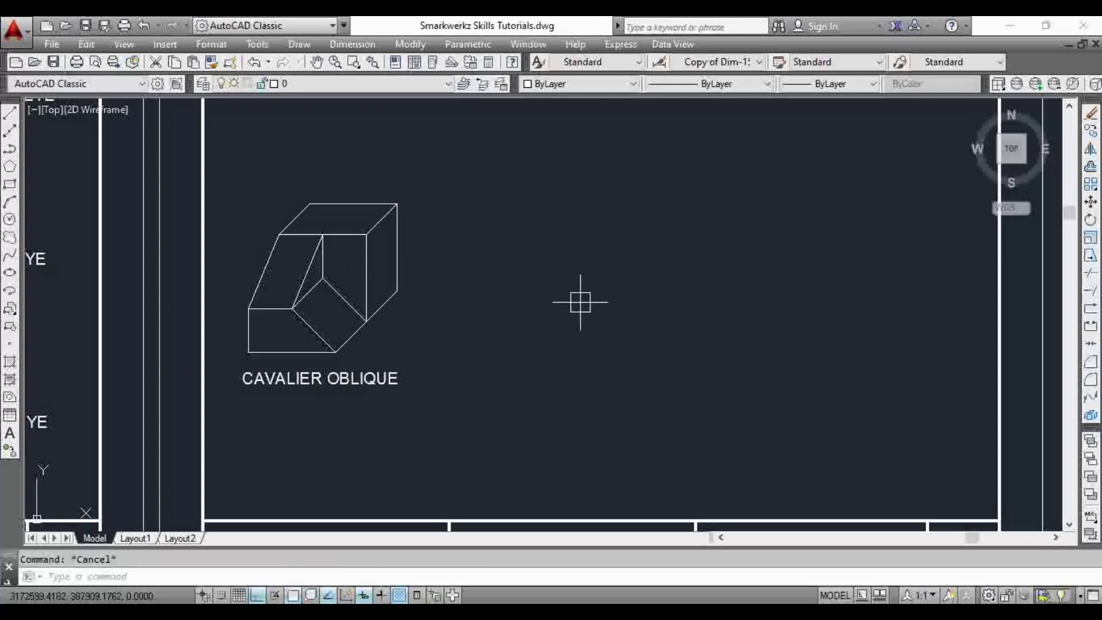
Draw a 3000 by 3000 rectangle beside the copied cavalier oblique figure as the front face of a new figure.
{"action": "type", "text": "L"}
{"action": "key", "text": "Escape"}
{"action": "key", "text": "Return"}
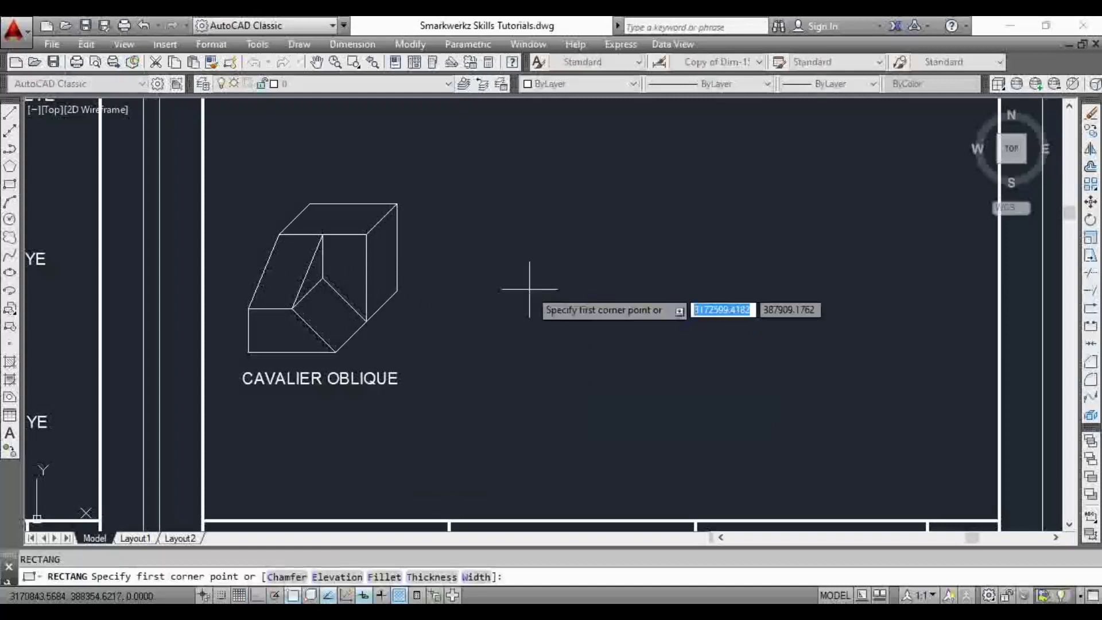
{"action": "left_click", "coordinate": [505, 234]}
{"action": "type", "text": "d"}
{"action": "key", "text": "Return"}
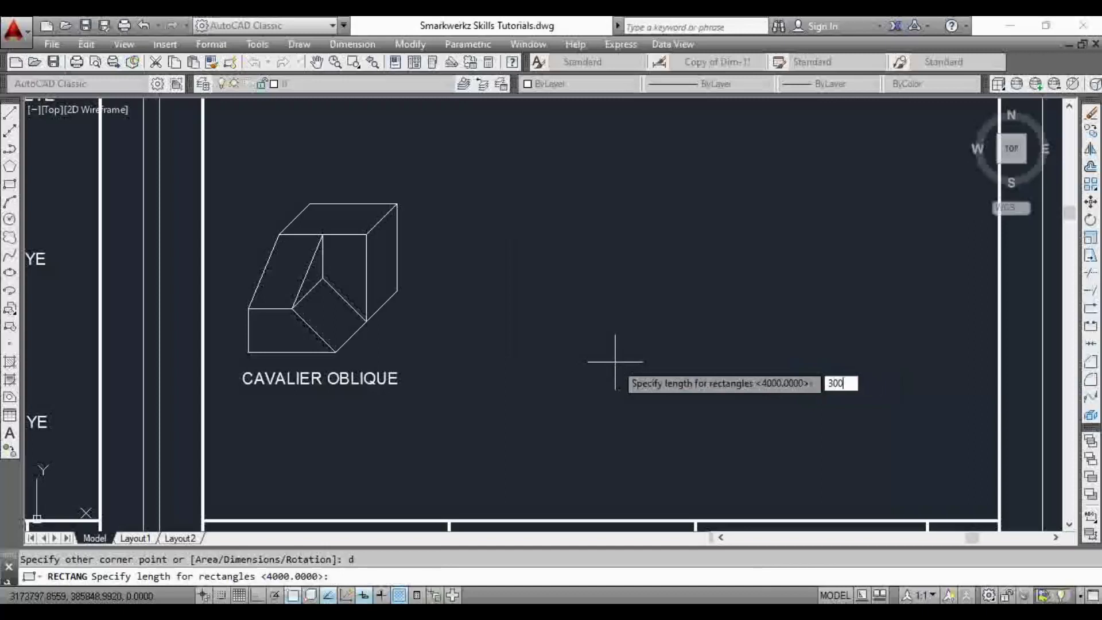
{"action": "type", "text": "3000"}
{"action": "key", "text": "Return"}
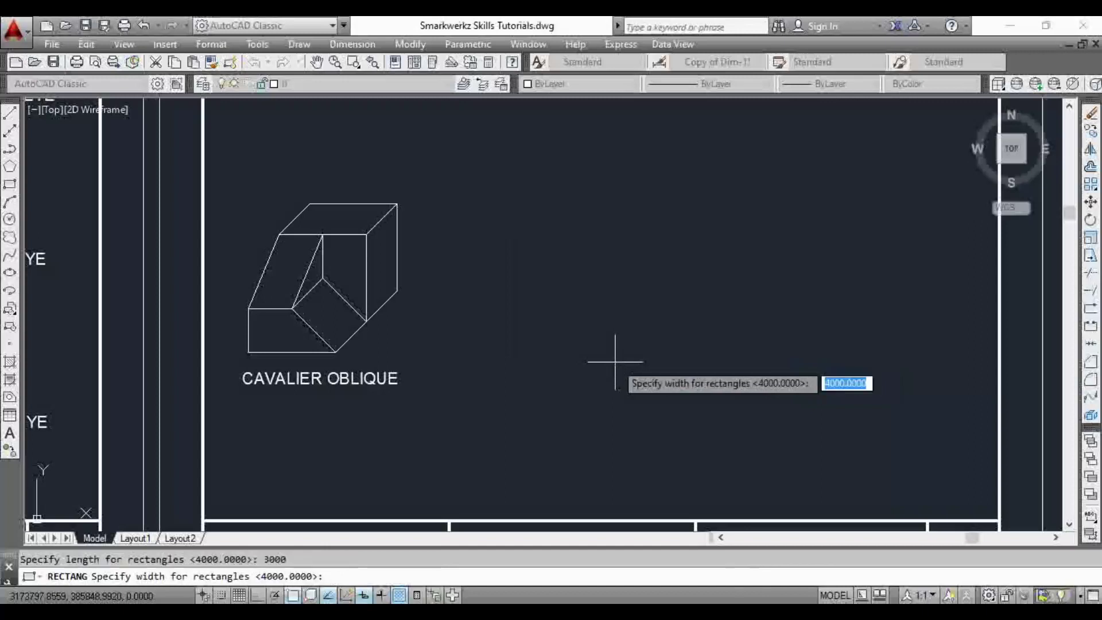
{"action": "type", "text": "3000"}
{"action": "key", "text": "Return"}
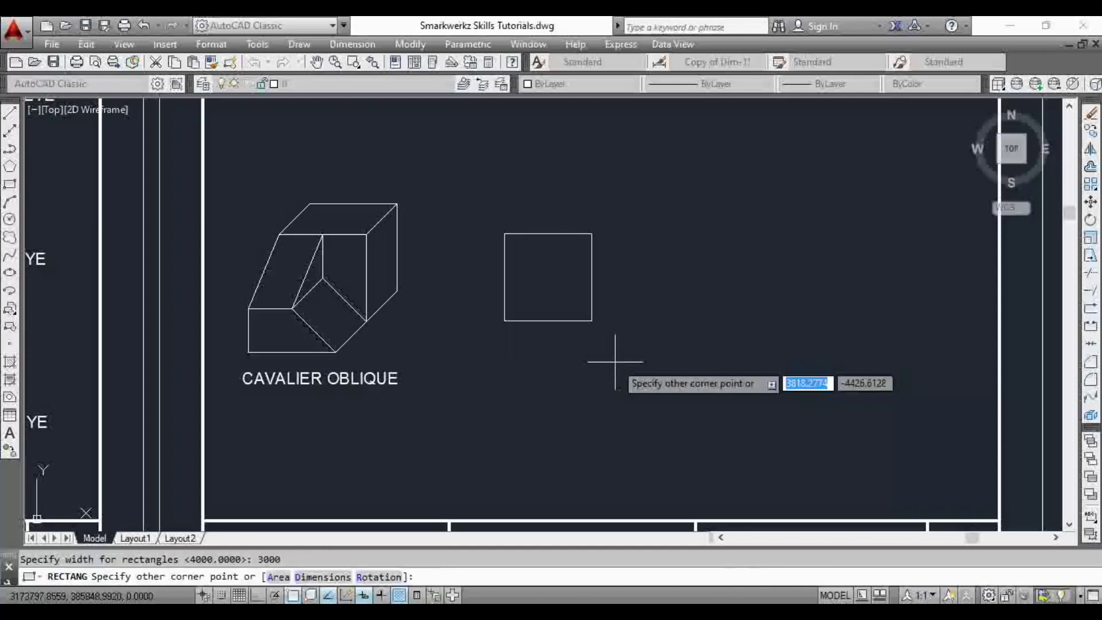
{"action": "left_click", "coordinate": [611, 364]}
{"action": "key", "text": "Escape"}
{"action": "middle_click_drag", "start_coordinate": [564, 366], "coordinate": [548, 414]}
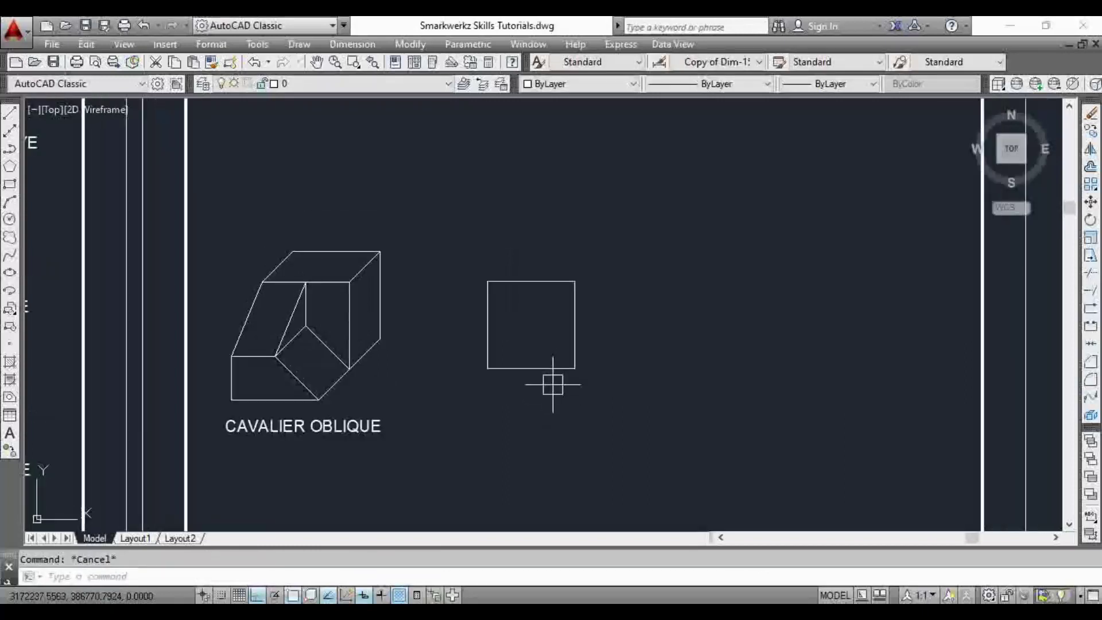
{"action": "left_click", "coordinate": [575, 312]}
{"action": "key", "text": "Escape"}
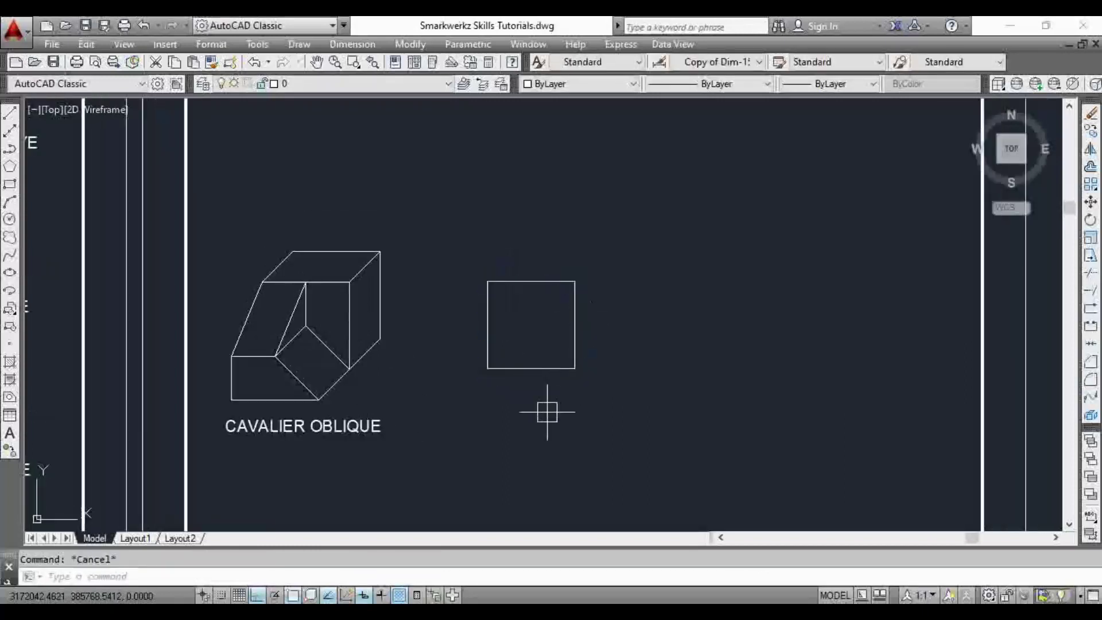
Draw a 3000 long receding line at 45° from the lower right corner of the square.
{"action": "type", "text": "l"}
{"action": "key", "text": "Return"}
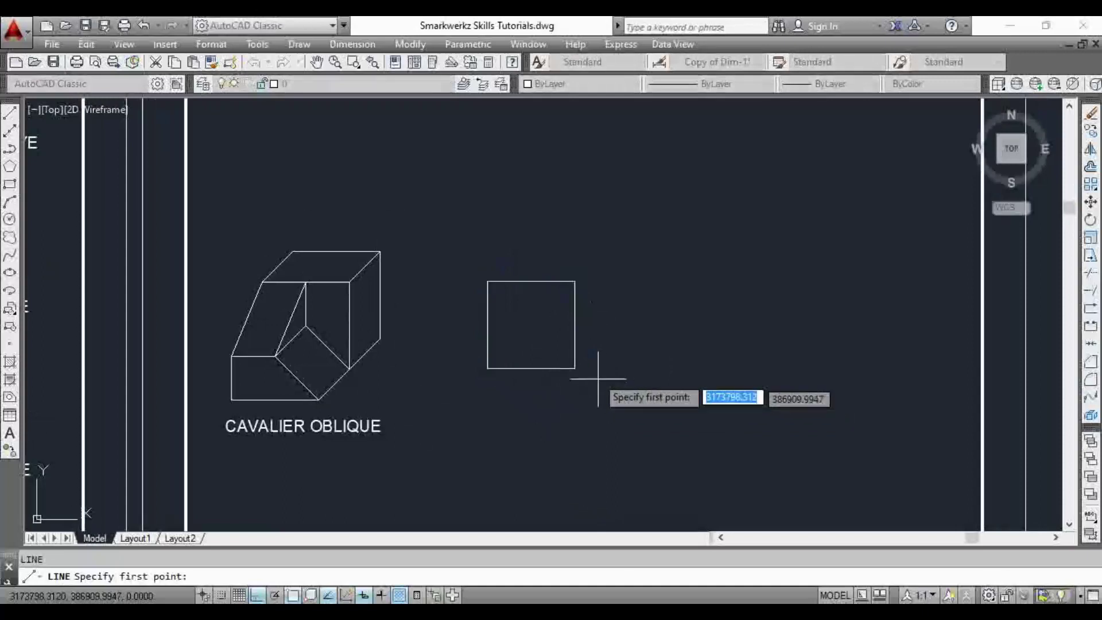
{"action": "left_click", "coordinate": [575, 368]}
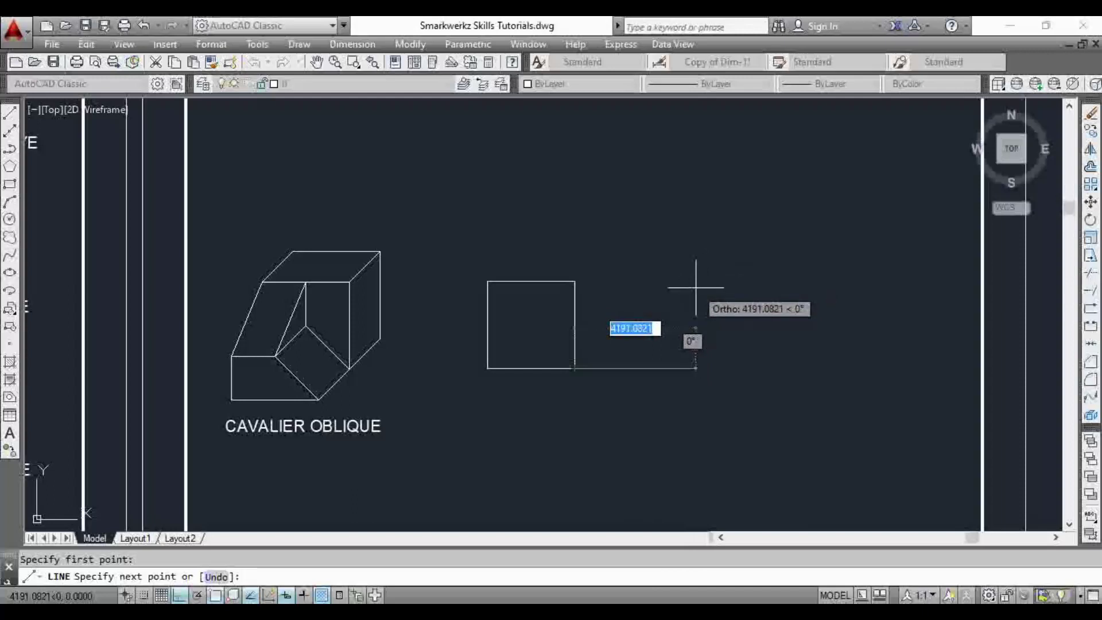
{"action": "type", "text": "45"}
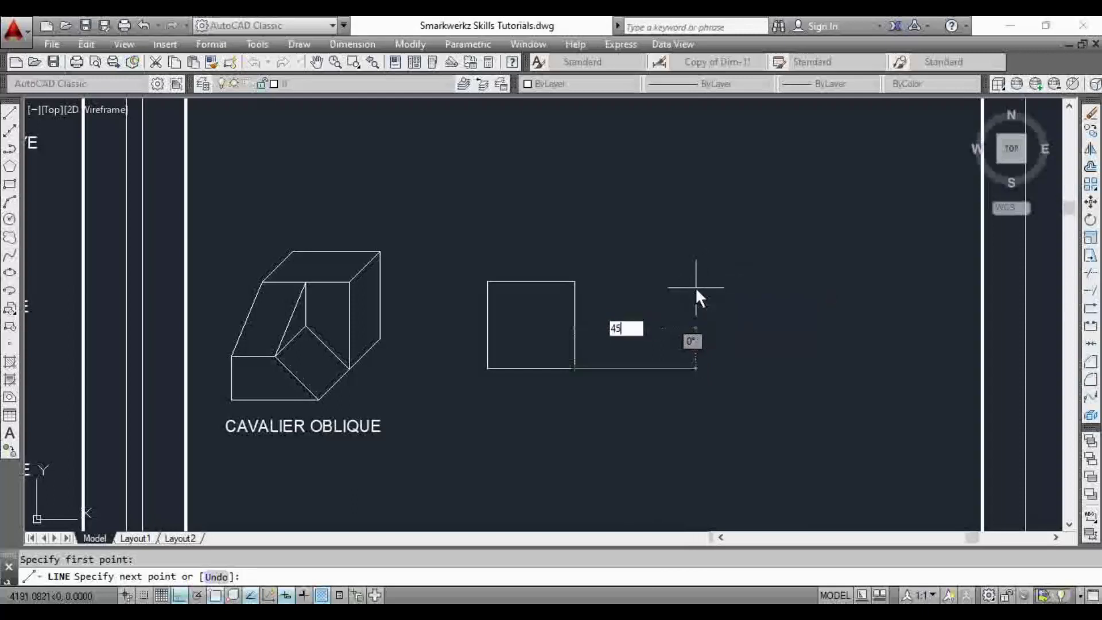
{"action": "key", "text": "BackSpace"}
{"action": "key", "text": "BackSpace"}
{"action": "type", "text": "<45"}
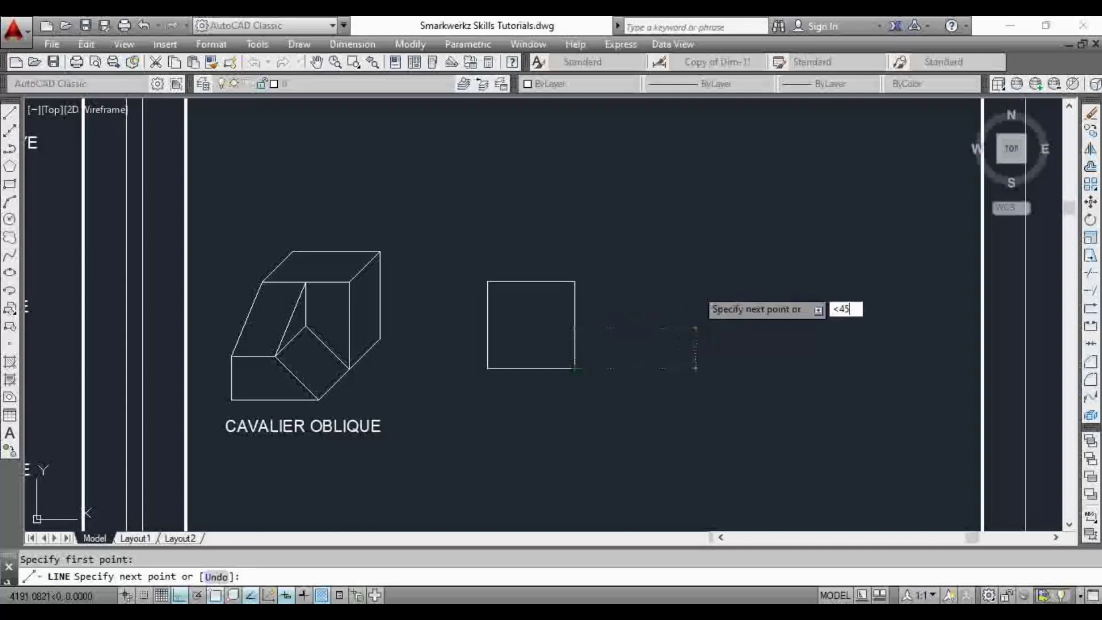
{"action": "key", "text": "Return"}
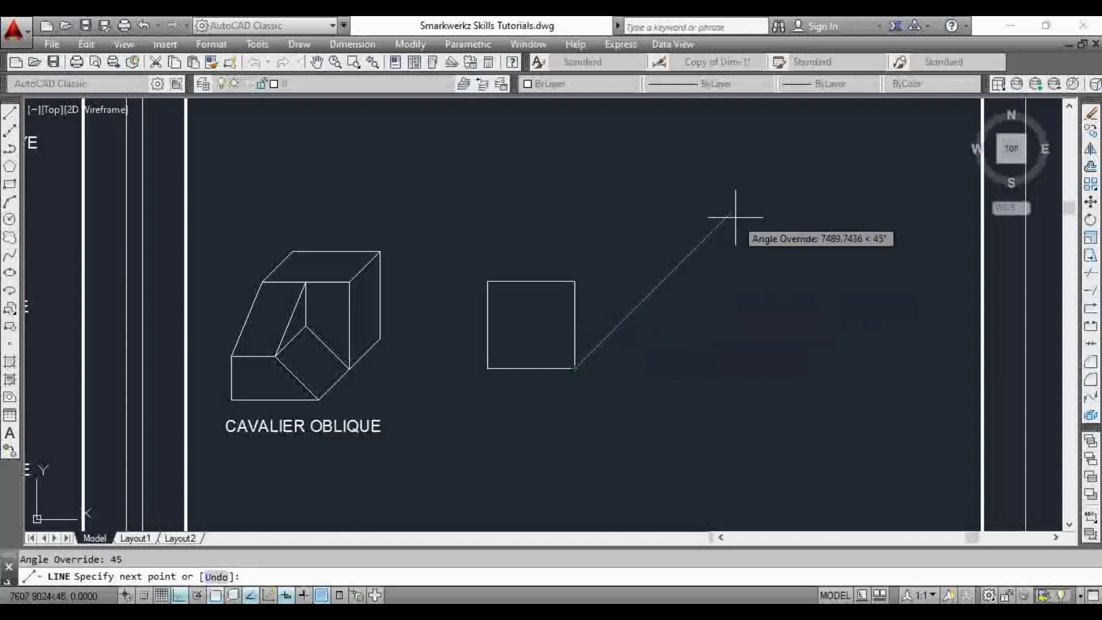
{"action": "type", "text": "3000"}
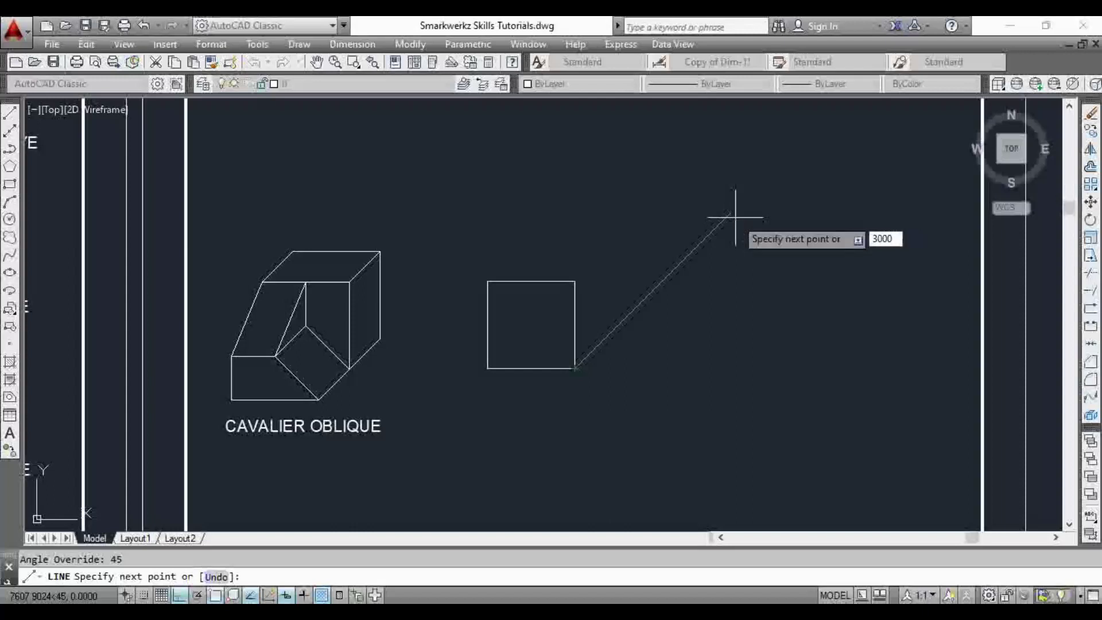
{"action": "key", "text": "Return"}
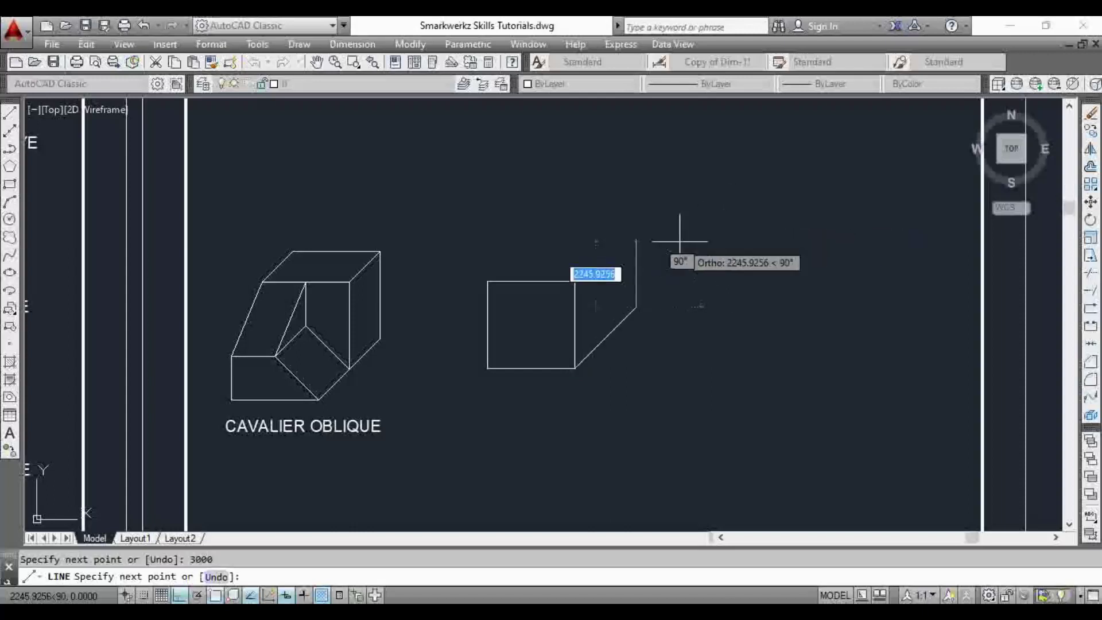
{"action": "key", "text": "Escape"}
Copy the 45° receding line from the square's lower right corner to its upper right and upper left corners.
{"action": "left_click", "coordinate": [616, 334]}
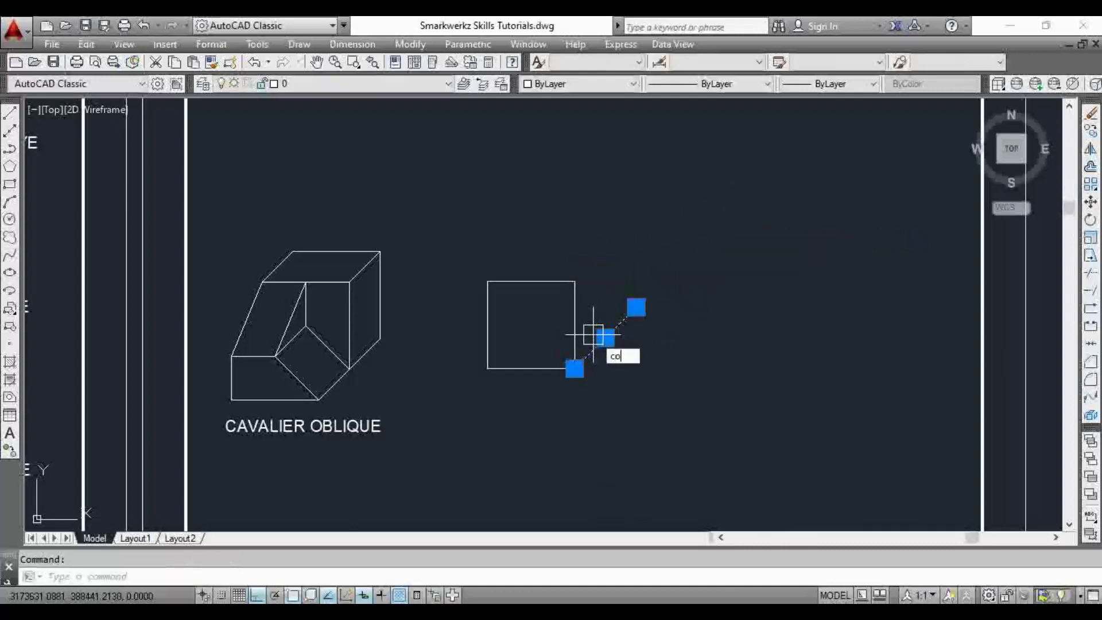
{"action": "key", "text": "Return"}
{"action": "left_click", "coordinate": [575, 369]}
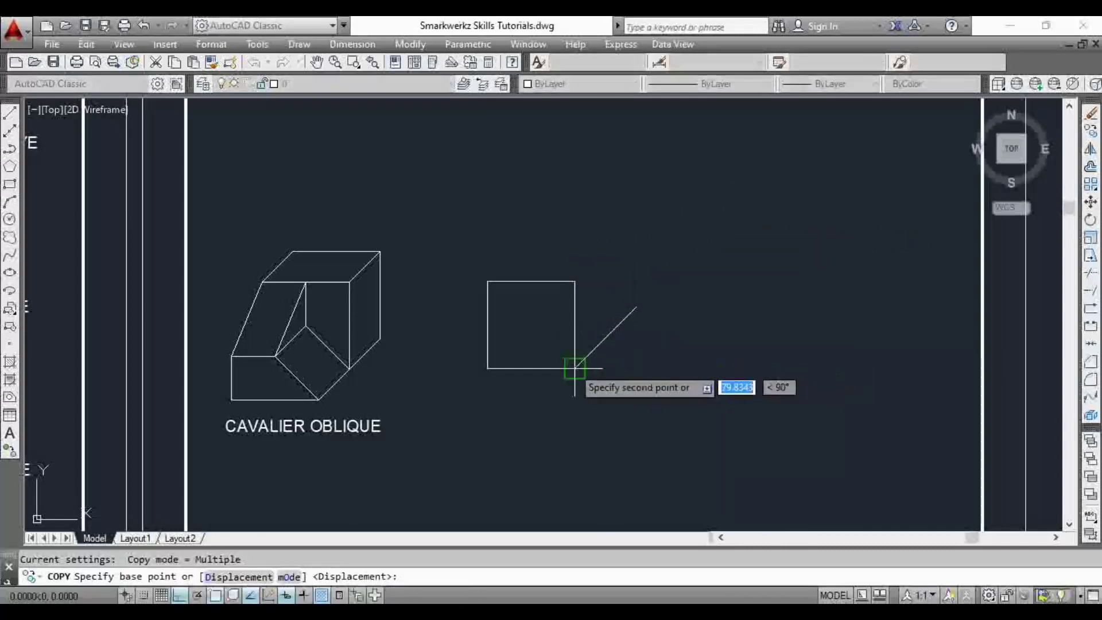
{"action": "left_click", "coordinate": [575, 281]}
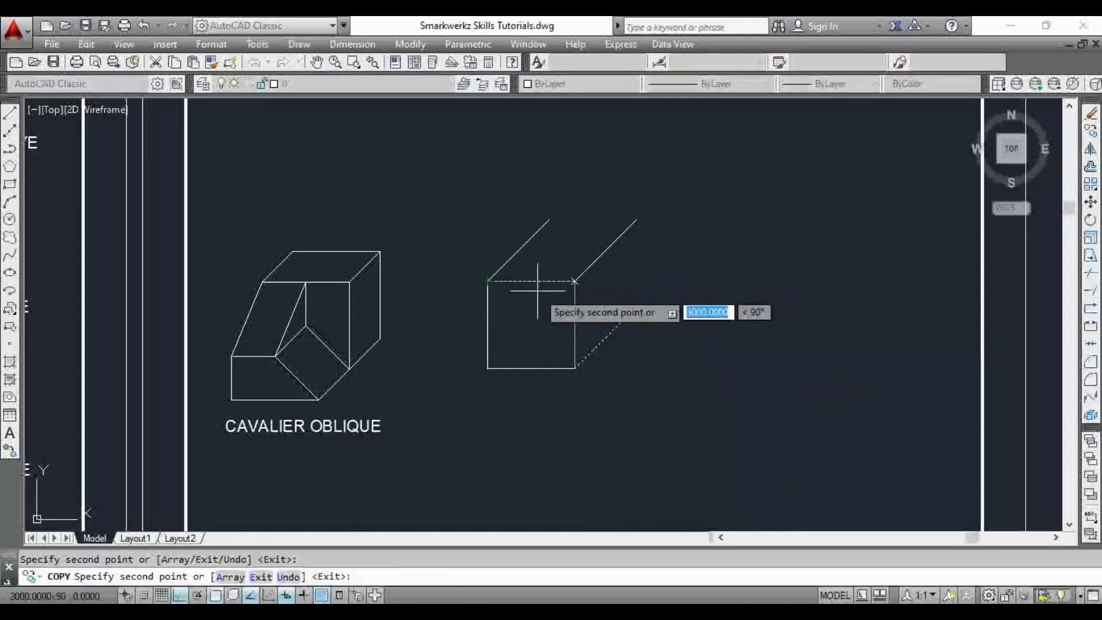
{"action": "key", "text": "Escape"}
Connect the ends of the three receding lines with the box's rear top edge and rear right vertical edge.
{"action": "type", "text": "l"}
{"action": "key", "text": "Return"}
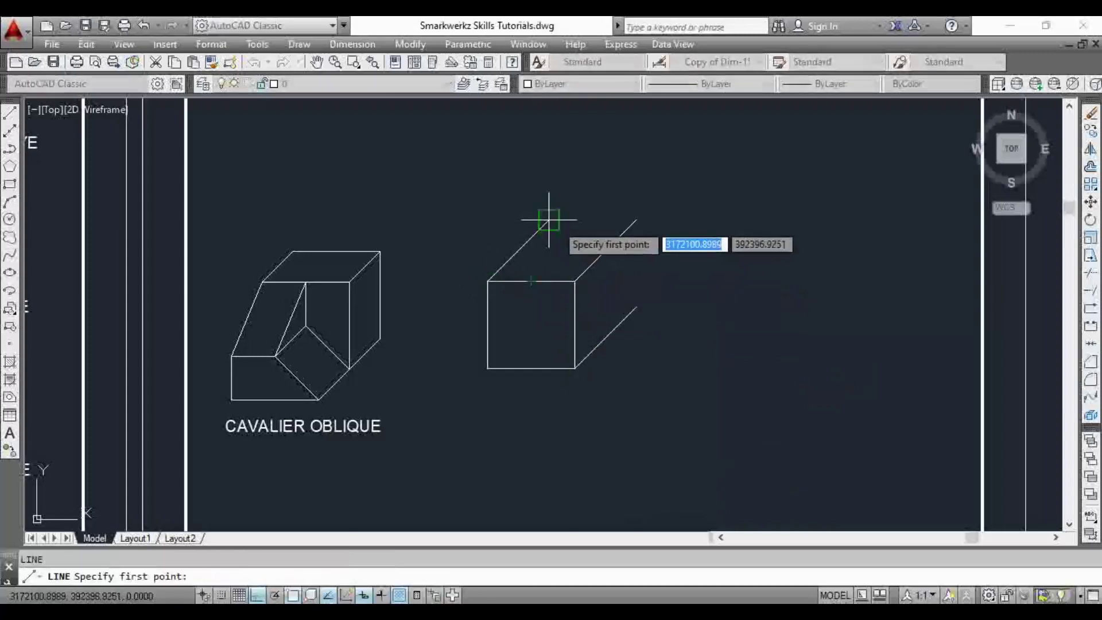
{"action": "left_click", "coordinate": [549, 220]}
{"action": "left_click", "coordinate": [636, 220]}
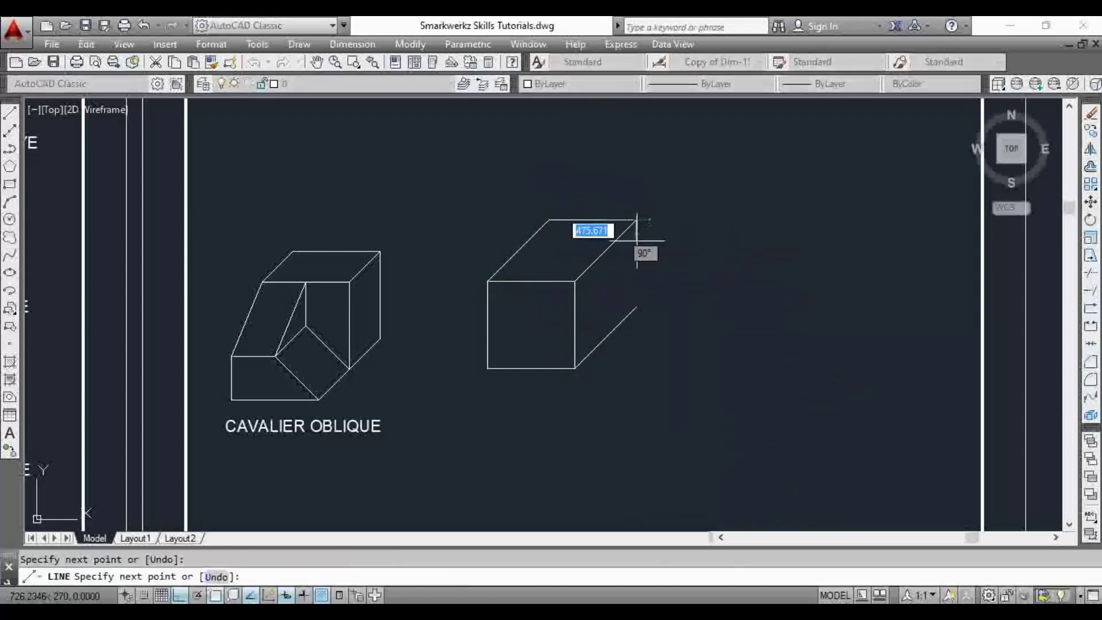
{"action": "left_click", "coordinate": [636, 307]}
{"action": "key", "text": "Escape"}
{"action": "scroll", "coordinate": [549, 356], "scroll_direction": "up", "scroll_amount": 2}
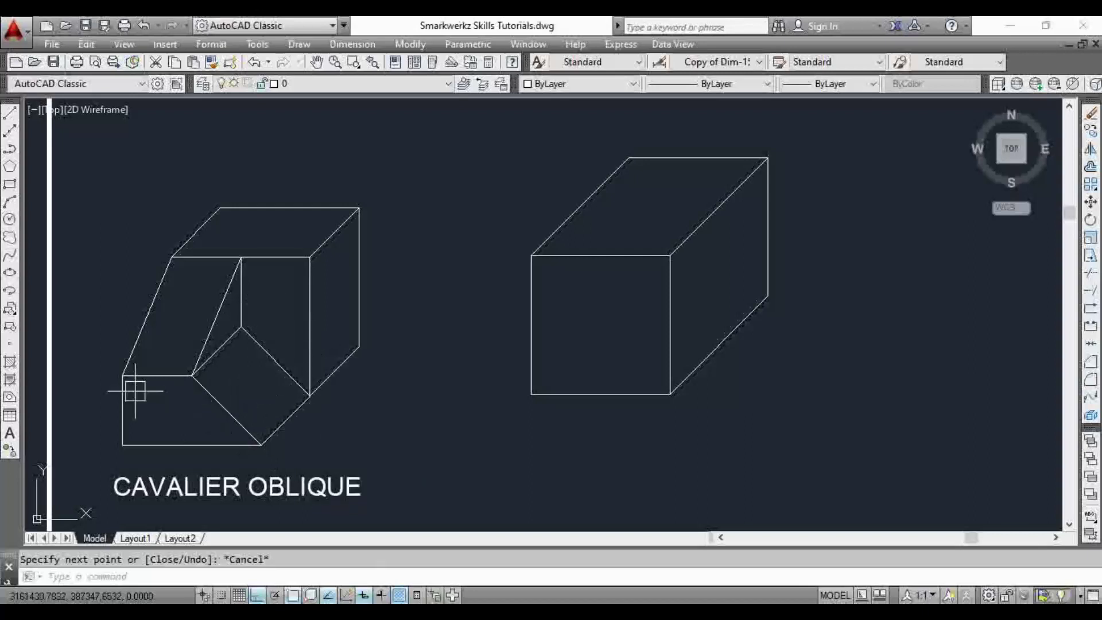
Draw a horizontal line across the box's front face between the midpoints of its two vertical sides.
{"action": "left_click", "coordinate": [194, 383]}
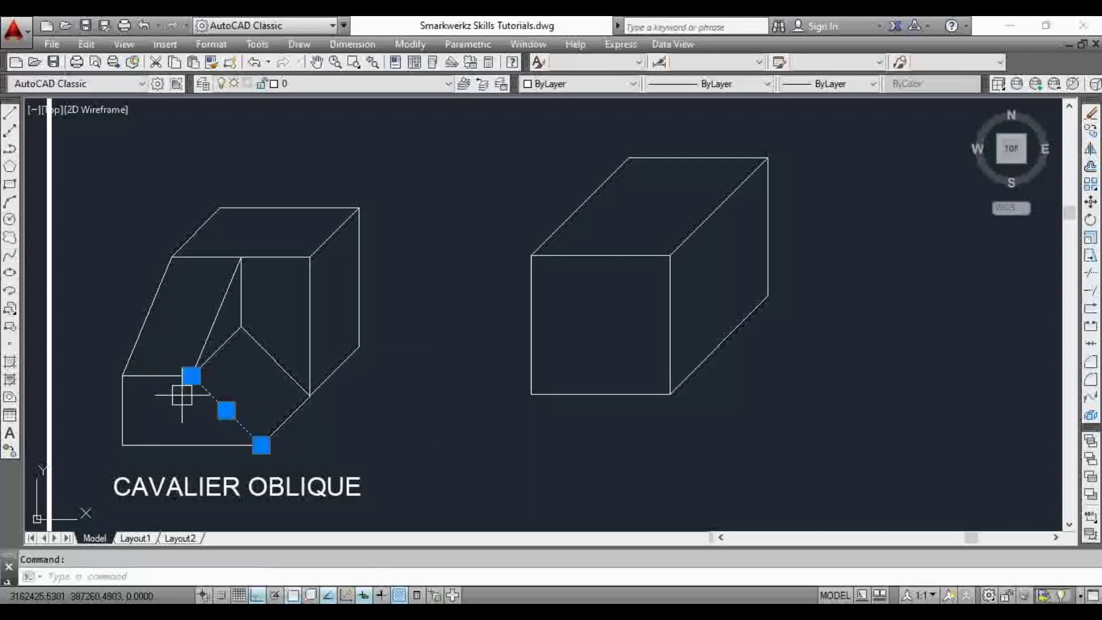
{"action": "left_click", "coordinate": [157, 377]}
{"action": "key", "text": "Escape"}
{"action": "type", "text": "l"}
{"action": "key", "text": "Return"}
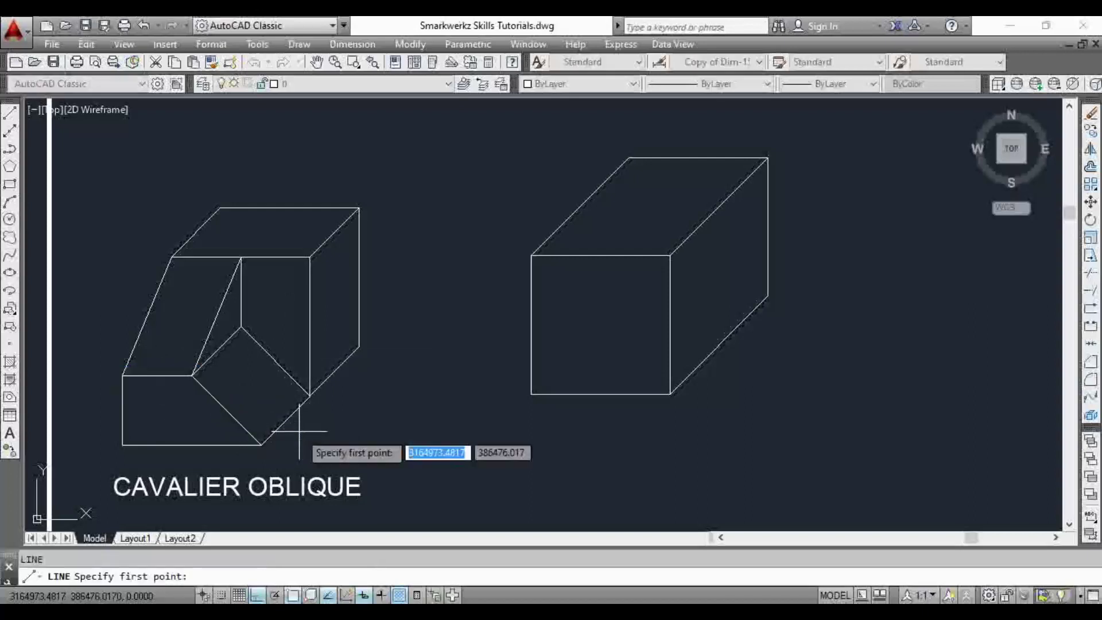
{"action": "left_click", "coordinate": [531, 325]}
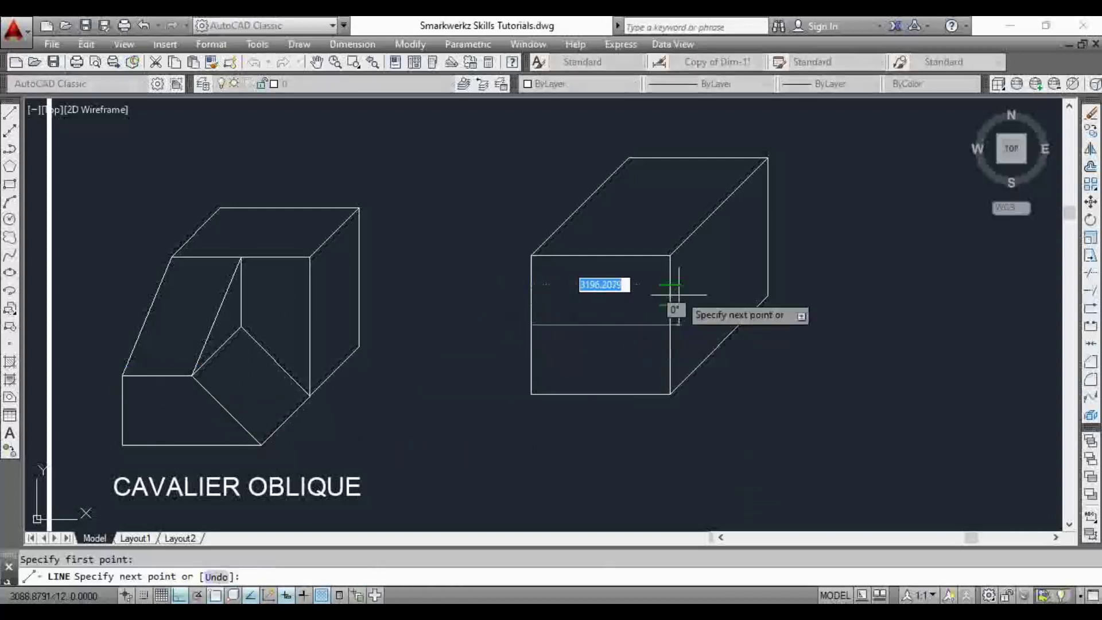
{"action": "left_click", "coordinate": [670, 325]}
{"action": "key", "text": "Escape"}
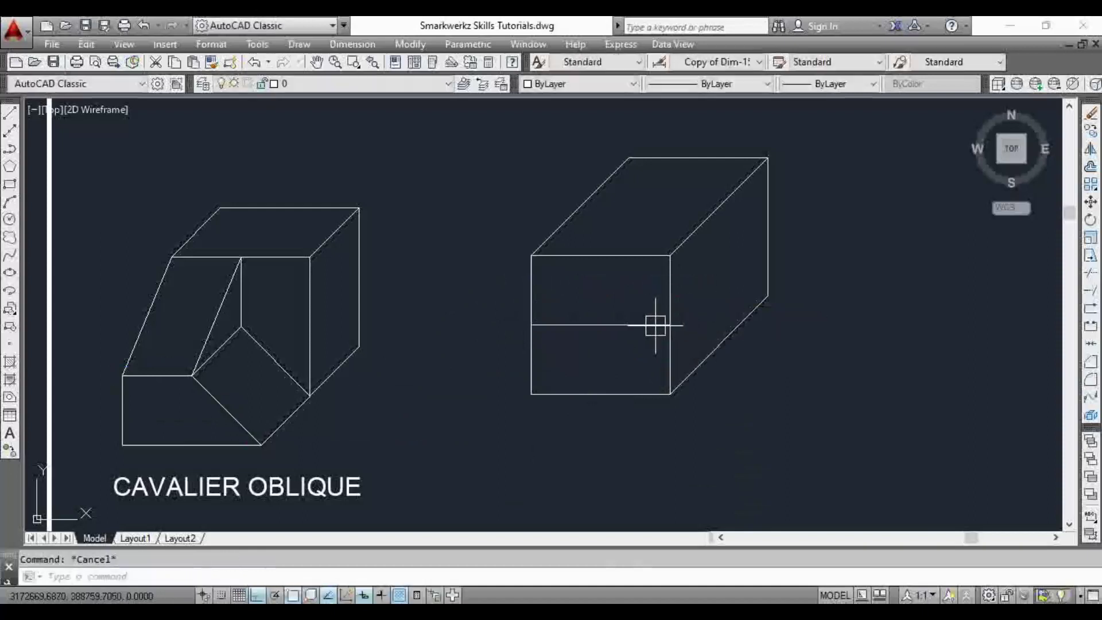
Draw a diagonal line from the midpoint of the front face's horizontal line to the face's lower right corner.
{"action": "key", "text": "Return"}
{"action": "left_click", "coordinate": [601, 324]}
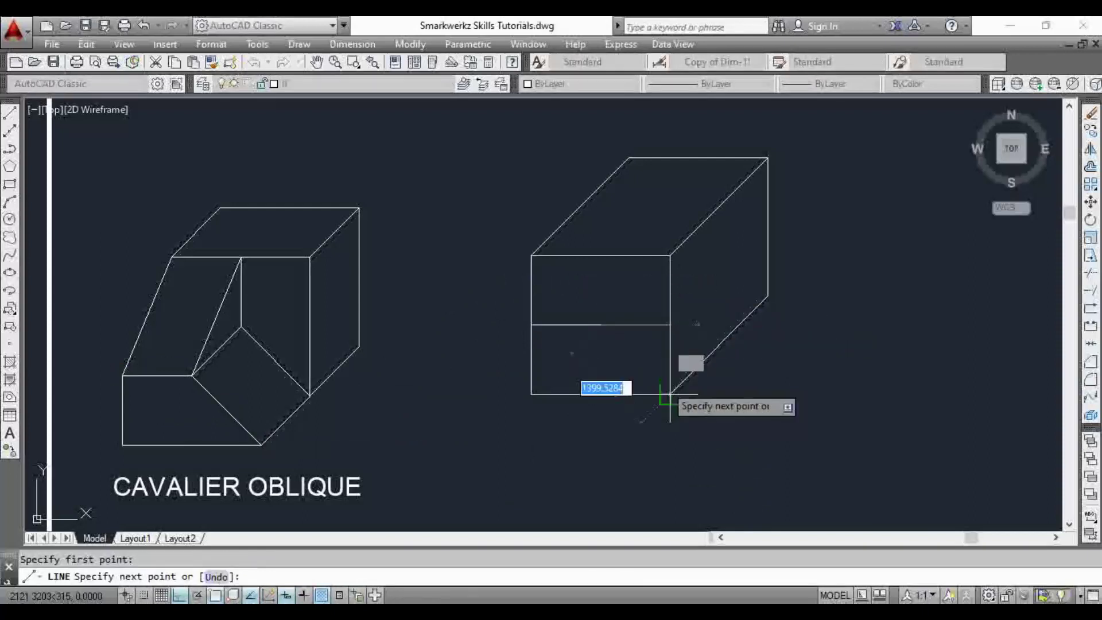
{"action": "left_click", "coordinate": [670, 394]}
{"action": "key", "text": "Escape"}
Trim the part of the front face's horizontal line to the right of the diagonal.
{"action": "type", "text": "tr"}
{"action": "key", "text": "Return"}
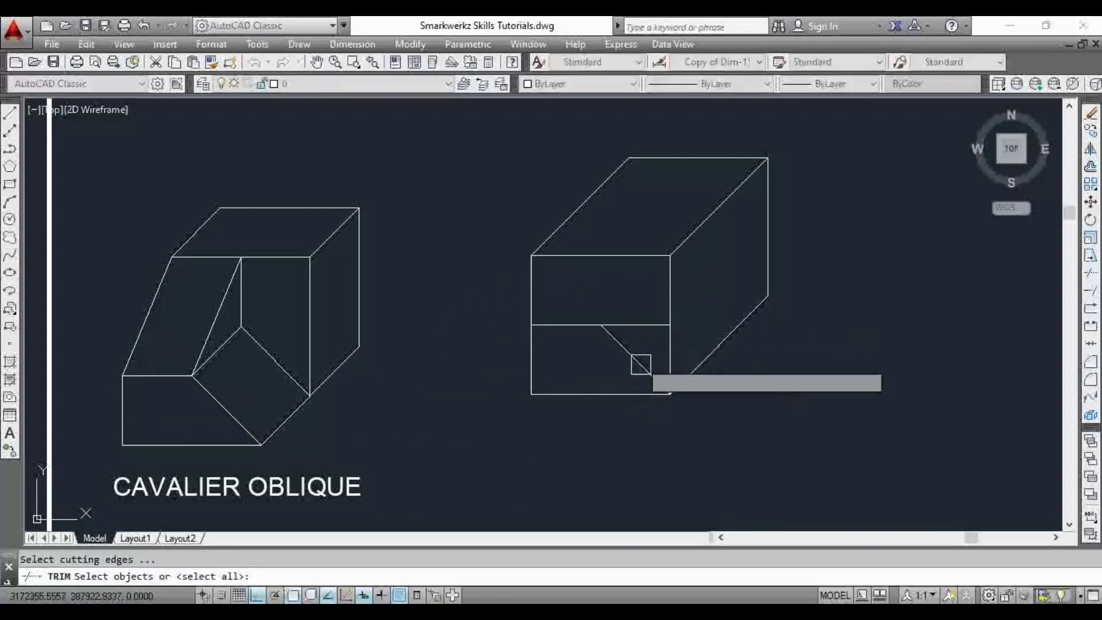
{"action": "key", "text": "Return"}
{"action": "left_click", "coordinate": [636, 316]}
{"action": "key", "text": "Escape"}
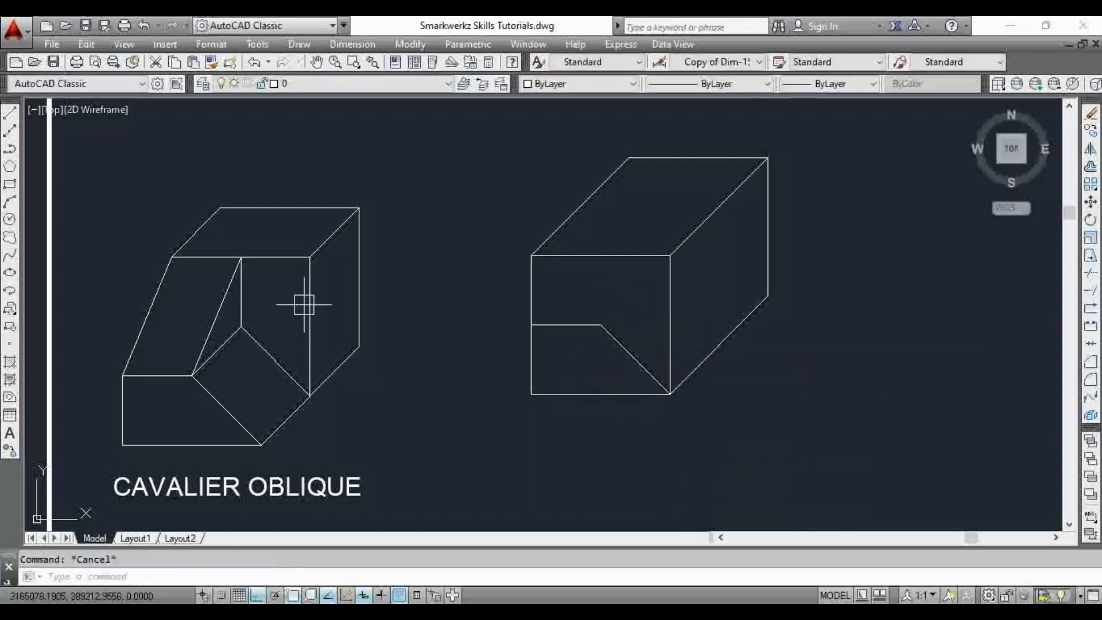
Draw a vertical line on the box's right side face between the midpoints of its lower and upper receding edges.
{"action": "left_click", "coordinate": [310, 298]}
{"action": "key", "text": "Escape"}
{"action": "type", "text": "l"}
{"action": "key", "text": "Return"}
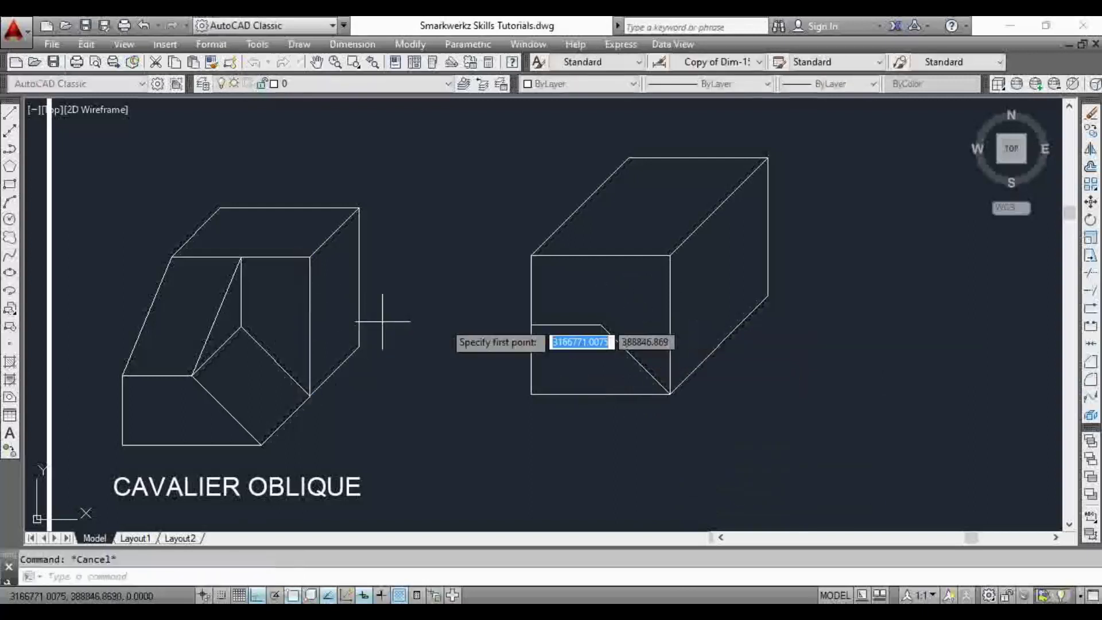
{"action": "left_click", "coordinate": [720, 344]}
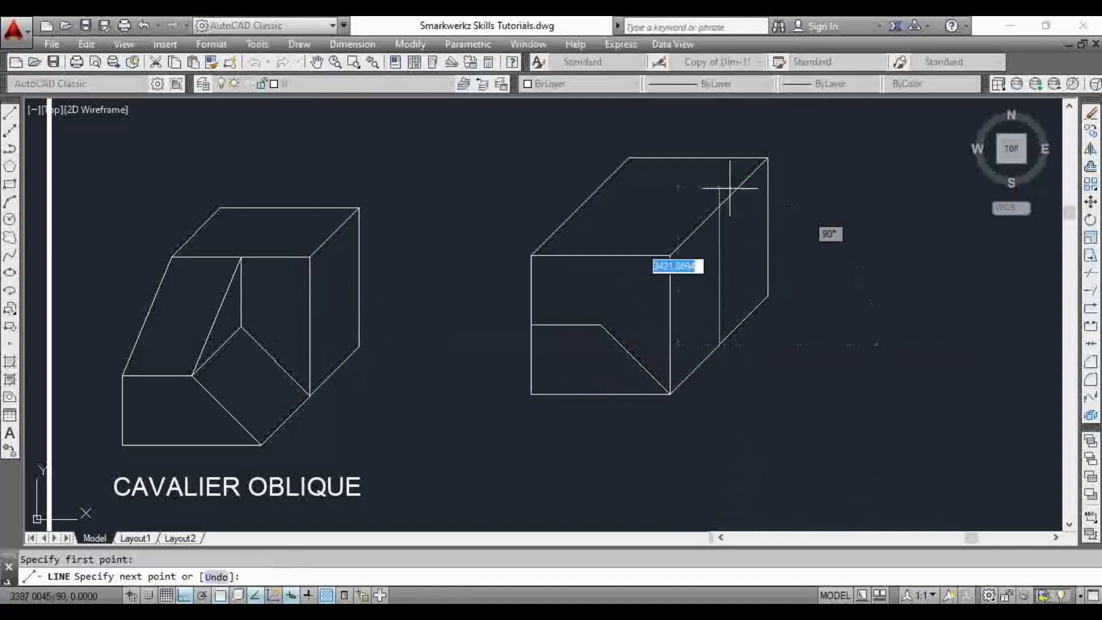
{"action": "left_click", "coordinate": [720, 206]}
{"action": "key", "text": "Escape"}
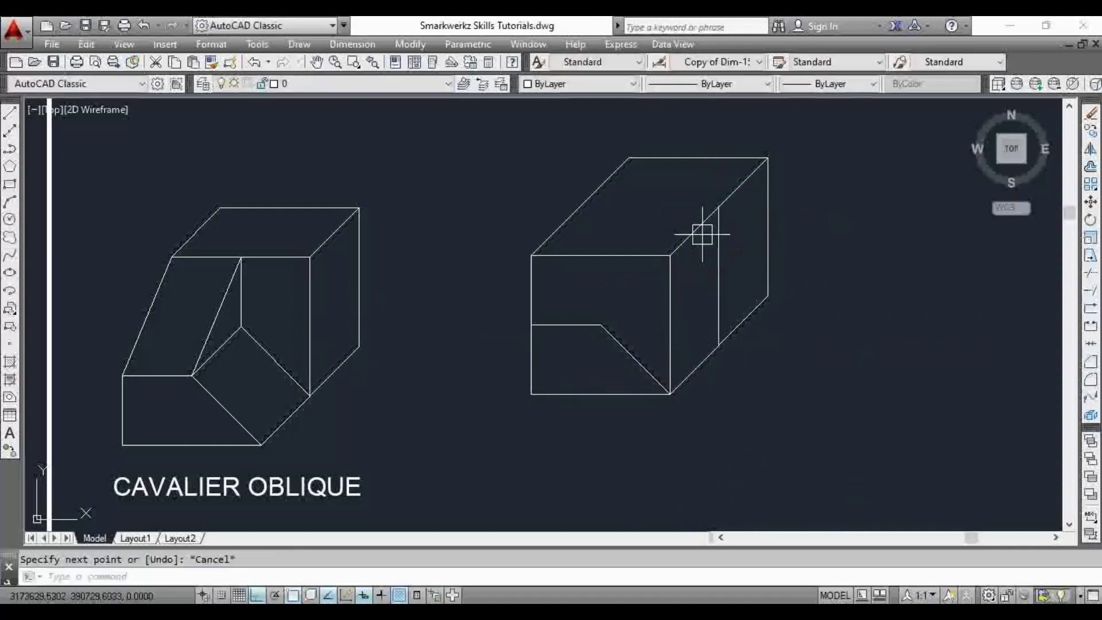
{"action": "key", "text": "Escape"}
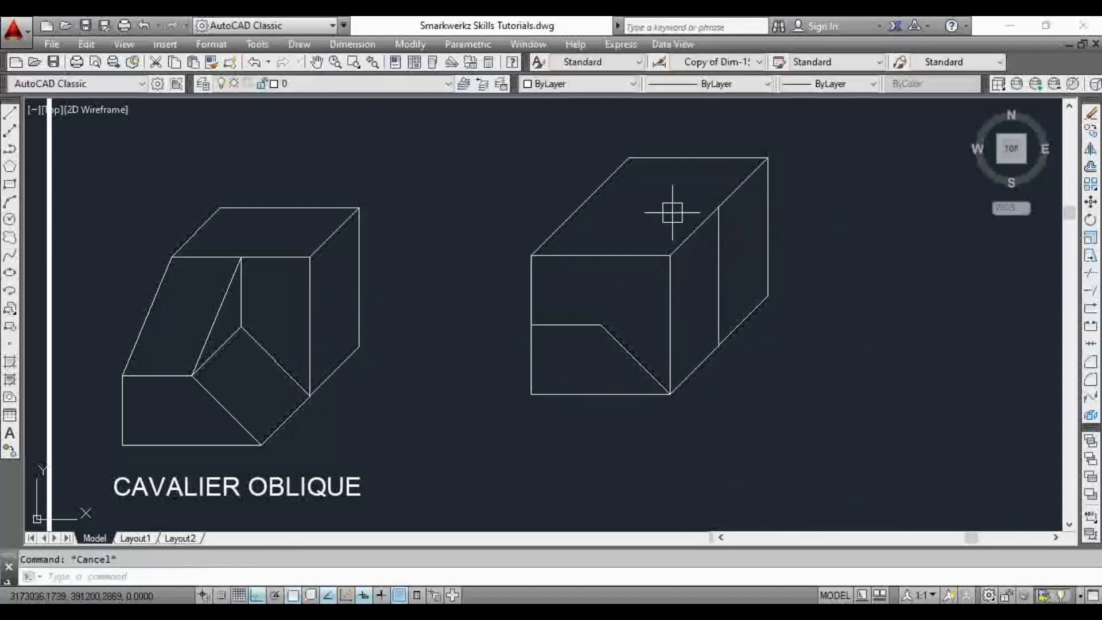
Draw a horizontal line across the box's top face between the midpoints of its two receding edges.
{"action": "type", "text": "l"}
{"action": "left_click", "coordinate": [281, 257]}
{"action": "key", "text": "Escape"}
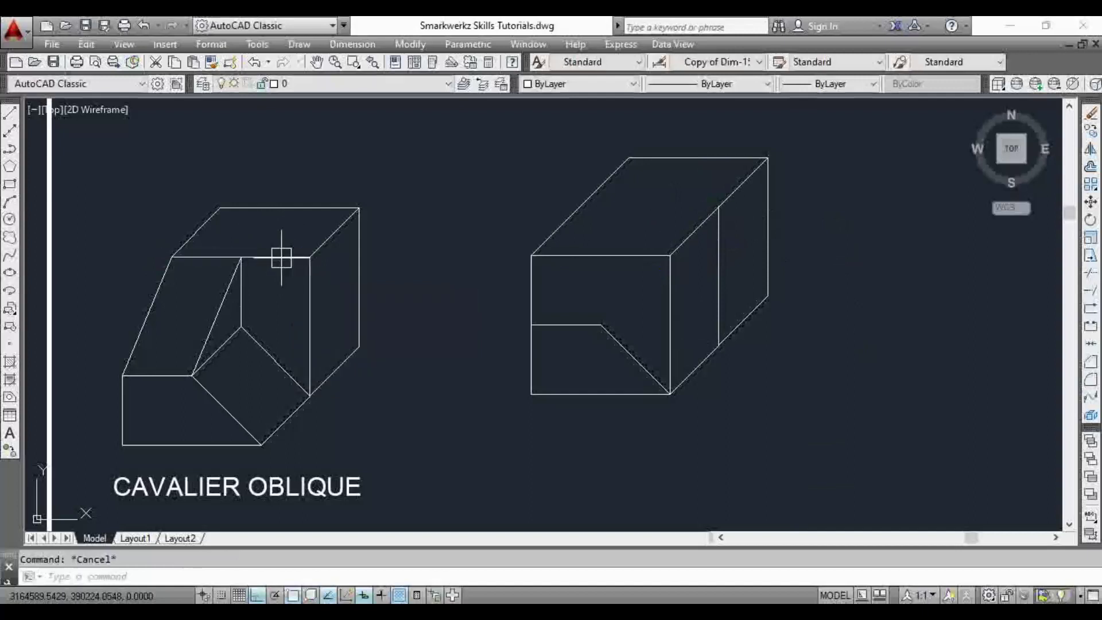
{"action": "type", "text": "l"}
{"action": "key", "text": "Return"}
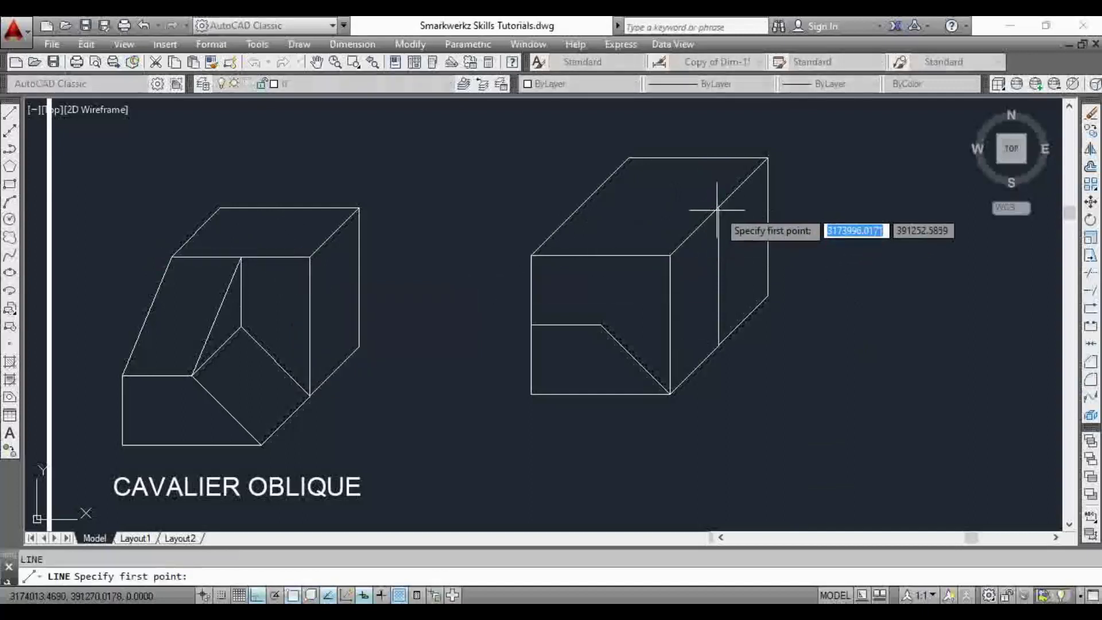
{"action": "left_click", "coordinate": [719, 206]}
{"action": "left_click", "coordinate": [581, 206]}
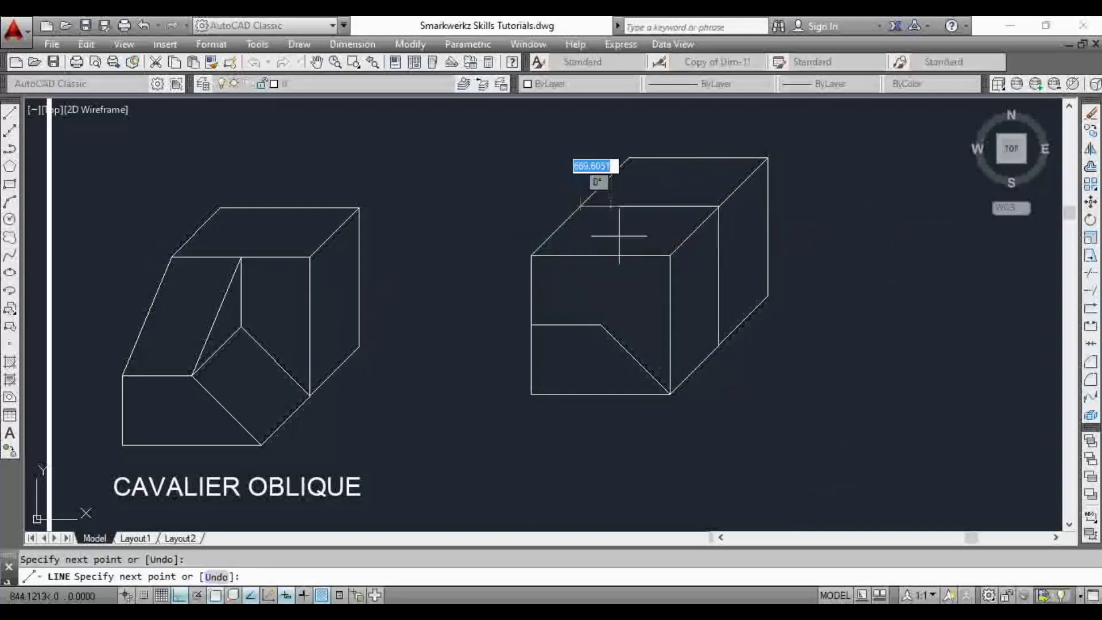
{"action": "key", "text": "Escape"}
Copy the front face's horizontal and diagonal lines from the lower right corner to the midpoint of the lower receding edge.
{"action": "middle_click_drag", "start_coordinate": [685, 344], "coordinate": [679, 316]}
{"action": "scroll", "coordinate": [600, 320], "scroll_direction": "up", "scroll_amount": 2}
{"action": "left_click", "coordinate": [616, 309]}
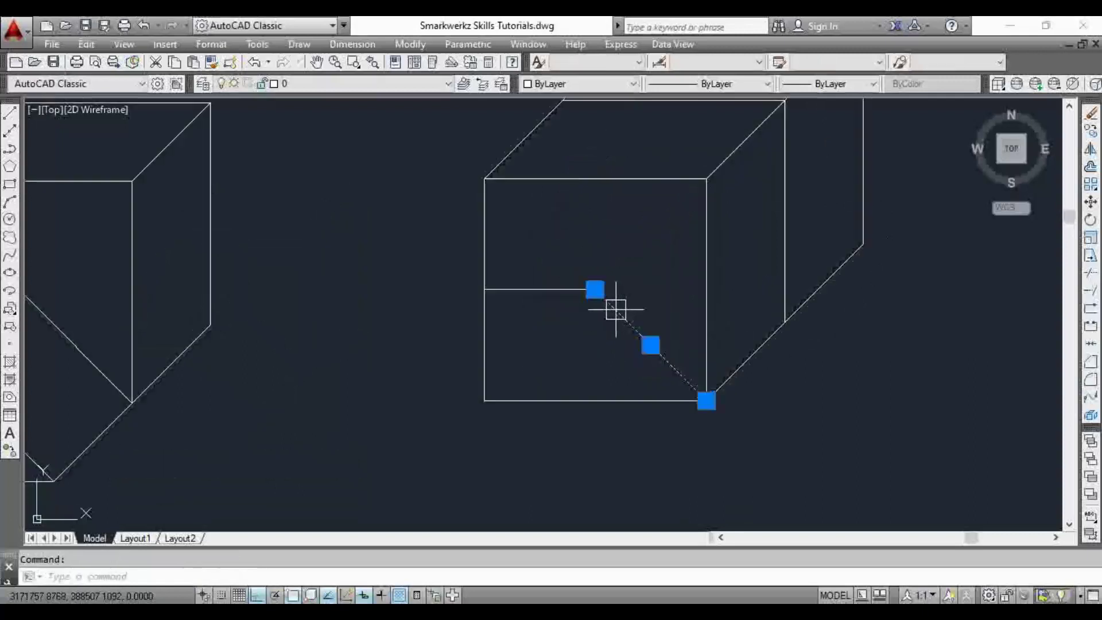
{"action": "key", "text": "Escape"}
{"action": "left_click", "coordinate": [652, 253]}
{"action": "left_click", "coordinate": [581, 326]}
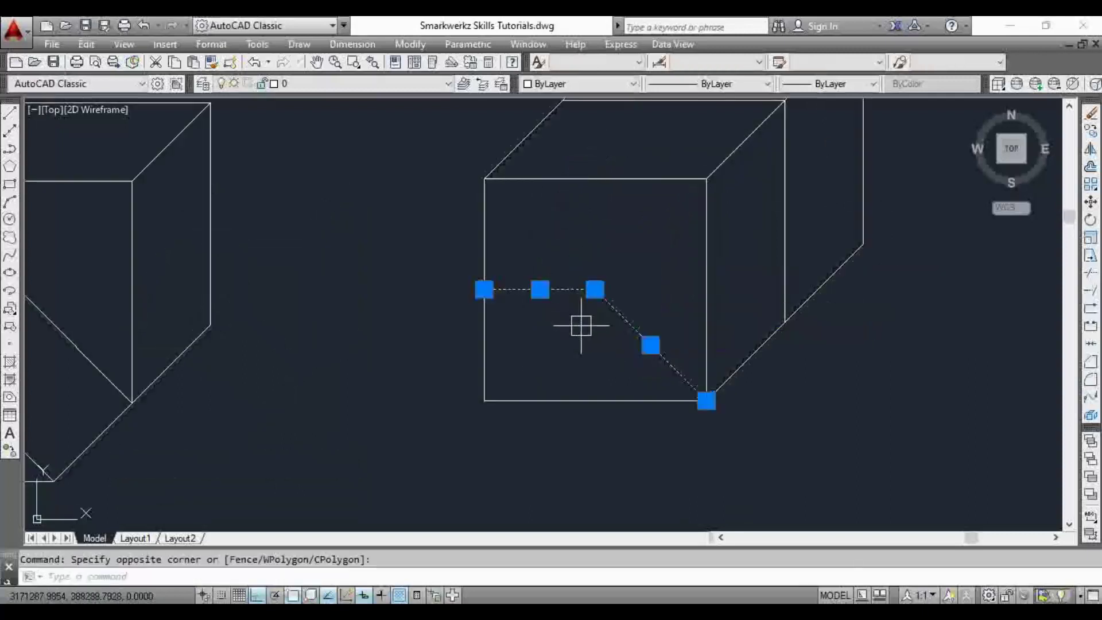
{"action": "type", "text": "co"}
{"action": "key", "text": "Return"}
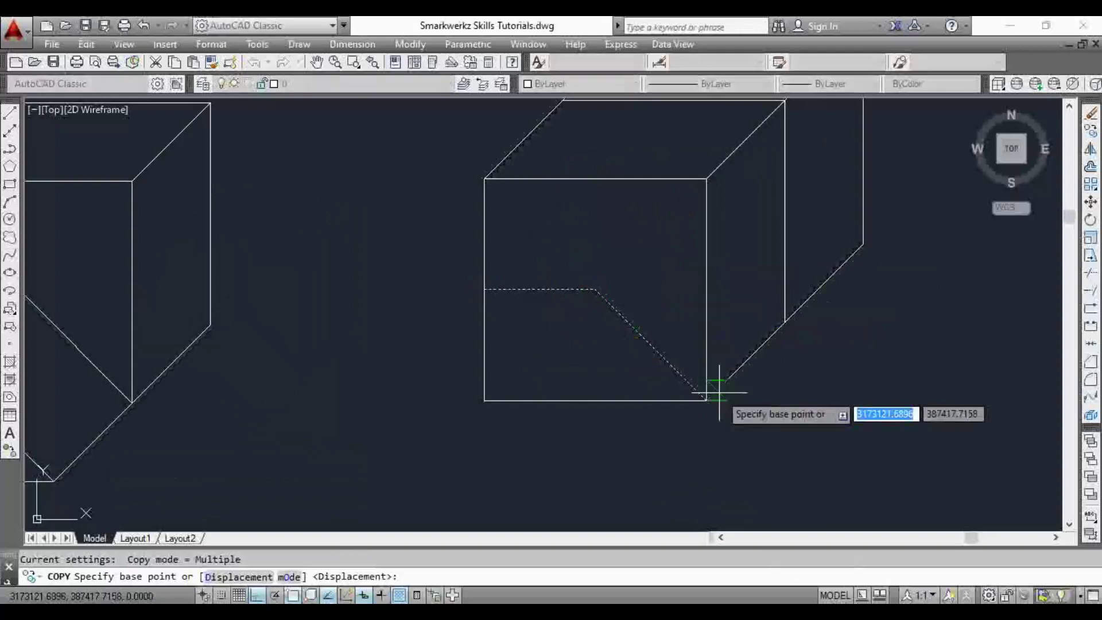
{"action": "left_click", "coordinate": [707, 400]}
{"action": "left_click", "coordinate": [784, 321]}
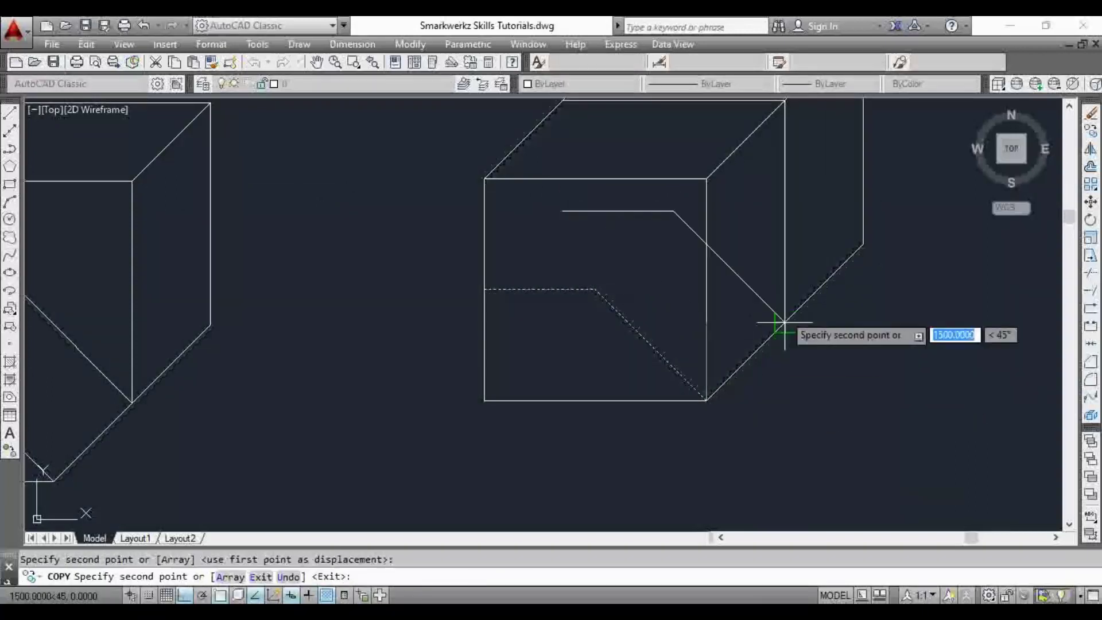
{"action": "key", "text": "Escape"}
Draw a receding line joining the upper ends of the front diagonal and its copy.
{"action": "middle_click_drag", "start_coordinate": [670, 282], "coordinate": [653, 362]}
{"action": "scroll", "coordinate": [648, 341], "scroll_direction": "down", "scroll_amount": 2}
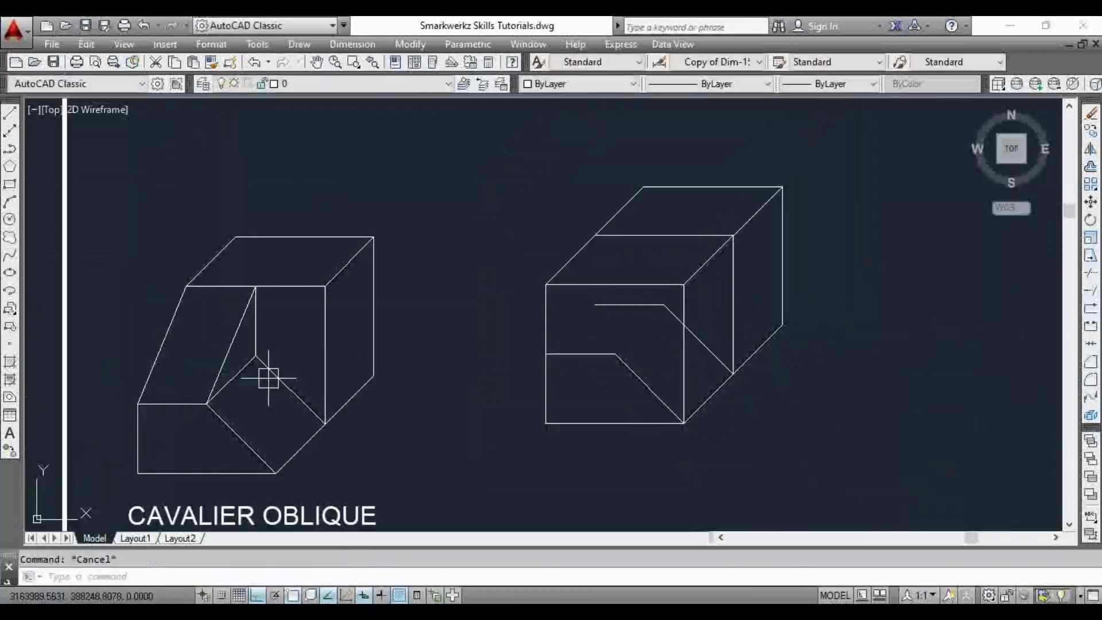
{"action": "left_click", "coordinate": [243, 376]}
{"action": "key", "text": "Escape"}
{"action": "type", "text": "l"}
{"action": "key", "text": "Return"}
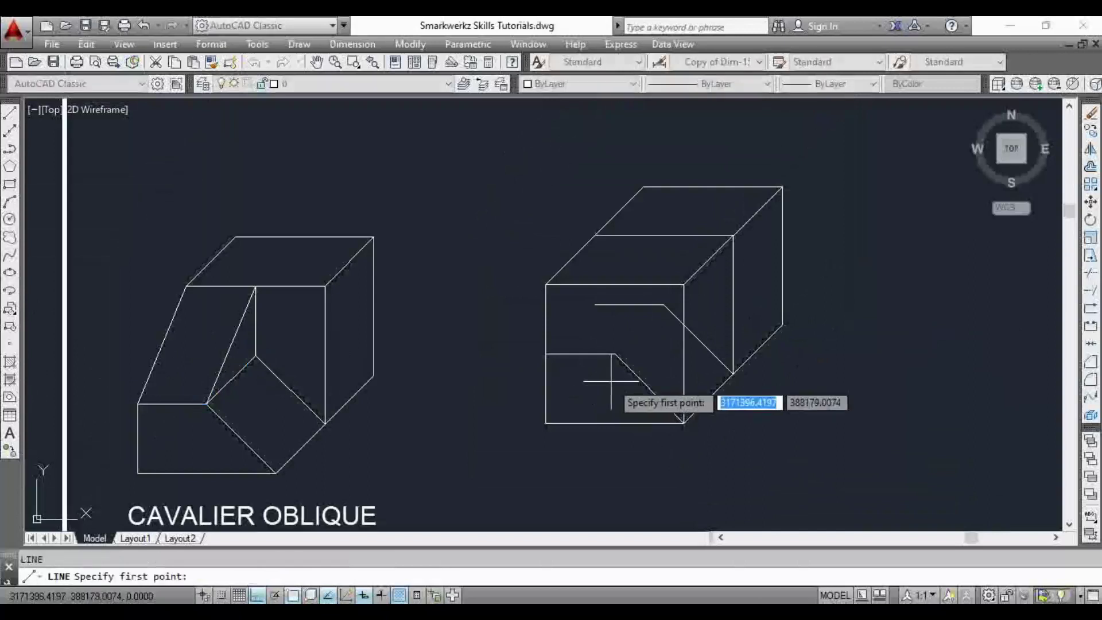
{"action": "left_click", "coordinate": [616, 354]}
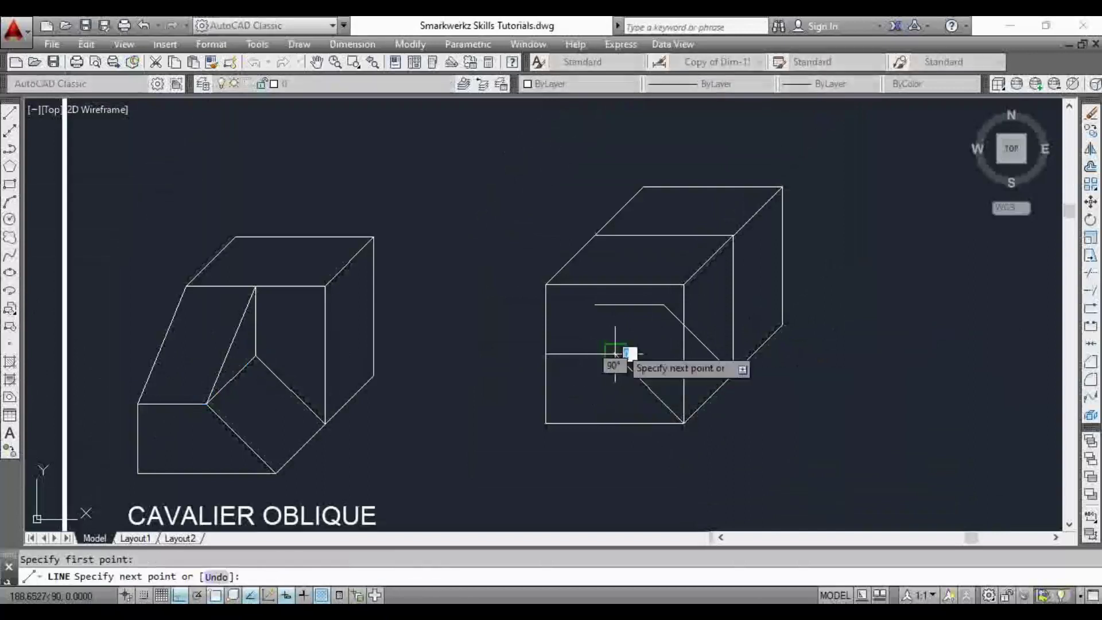
{"action": "left_click", "coordinate": [663, 304]}
{"action": "key", "text": "Escape"}
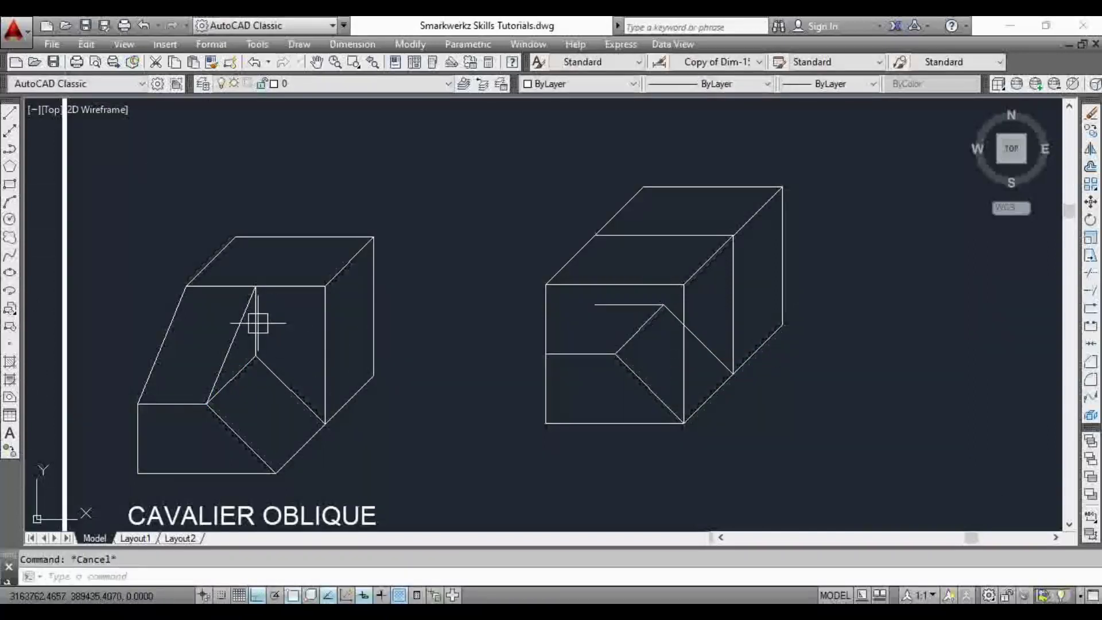
Draw a vertical line from the copied diagonal's upper end to the midpoint of the top face's middle line.
{"action": "type", "text": "l"}
{"action": "key", "text": "Return"}
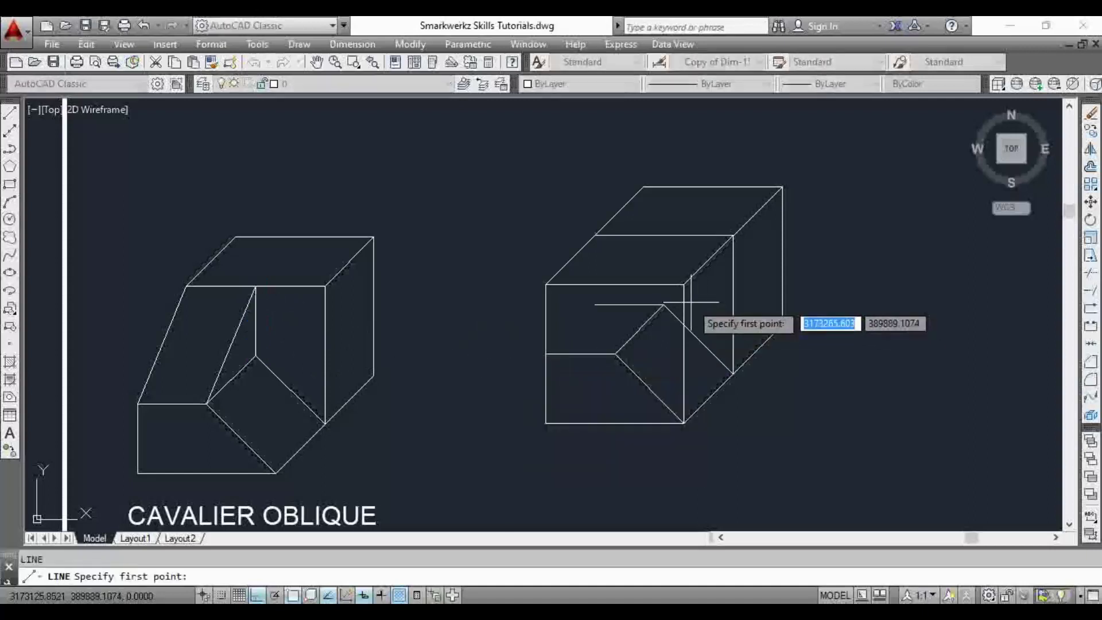
{"action": "left_click", "coordinate": [663, 305]}
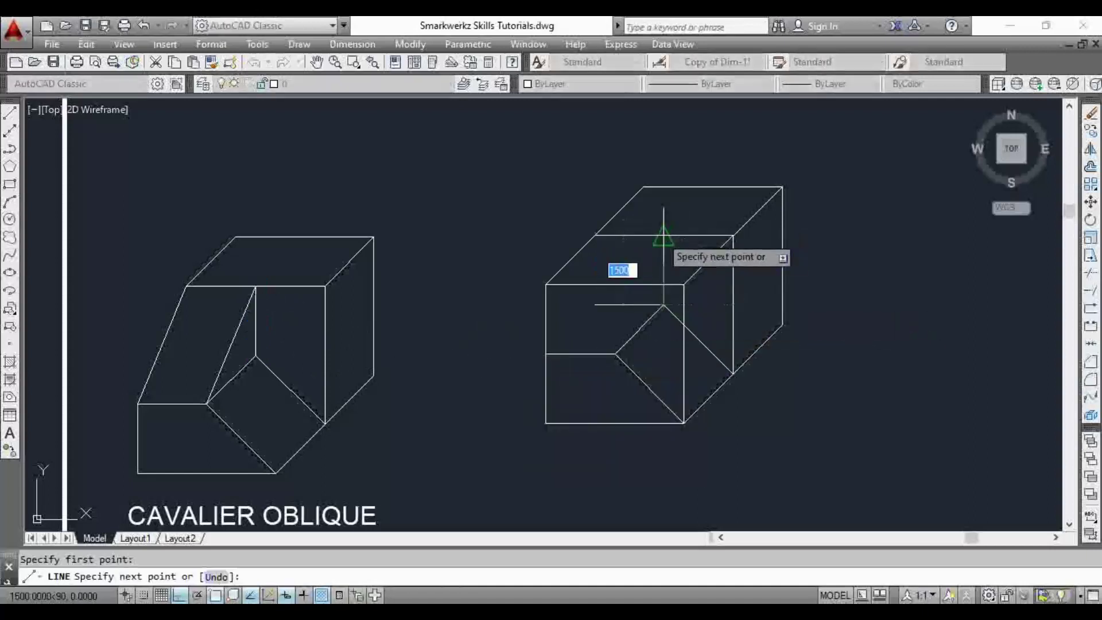
{"action": "left_click", "coordinate": [664, 236]}
{"action": "key", "text": "Escape"}
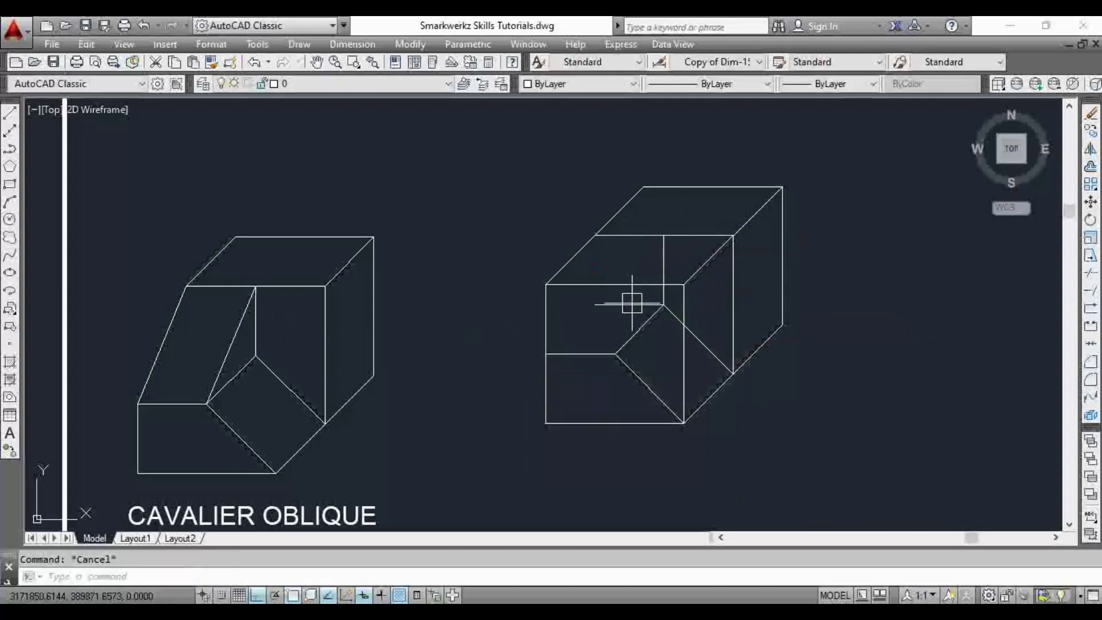
Draw a sloping line from the midpoint of the top face's middle line to the front diagonal's upper end.
{"action": "left_click", "coordinate": [241, 338]}
{"action": "key", "text": "Escape"}
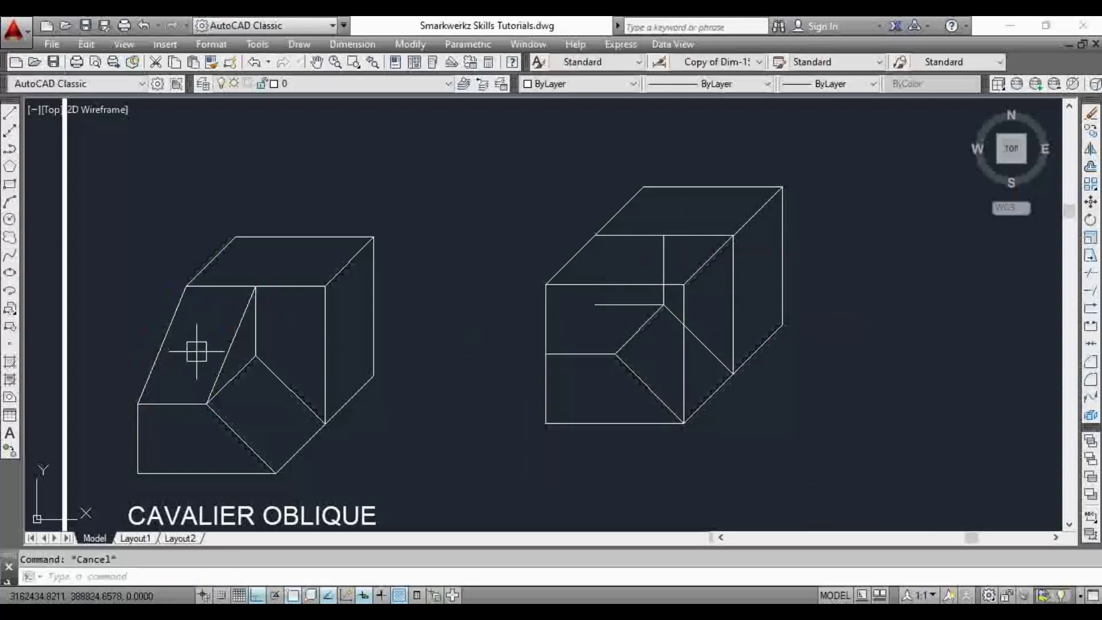
{"action": "type", "text": "l"}
{"action": "key", "text": "Return"}
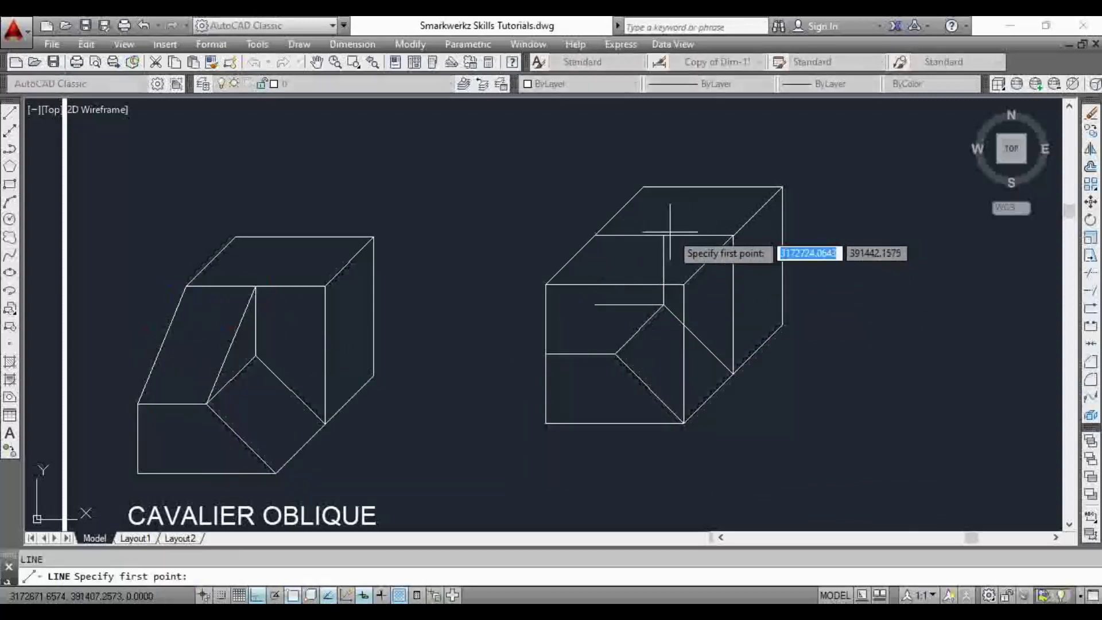
{"action": "left_click", "coordinate": [663, 235]}
{"action": "left_click", "coordinate": [613, 347]}
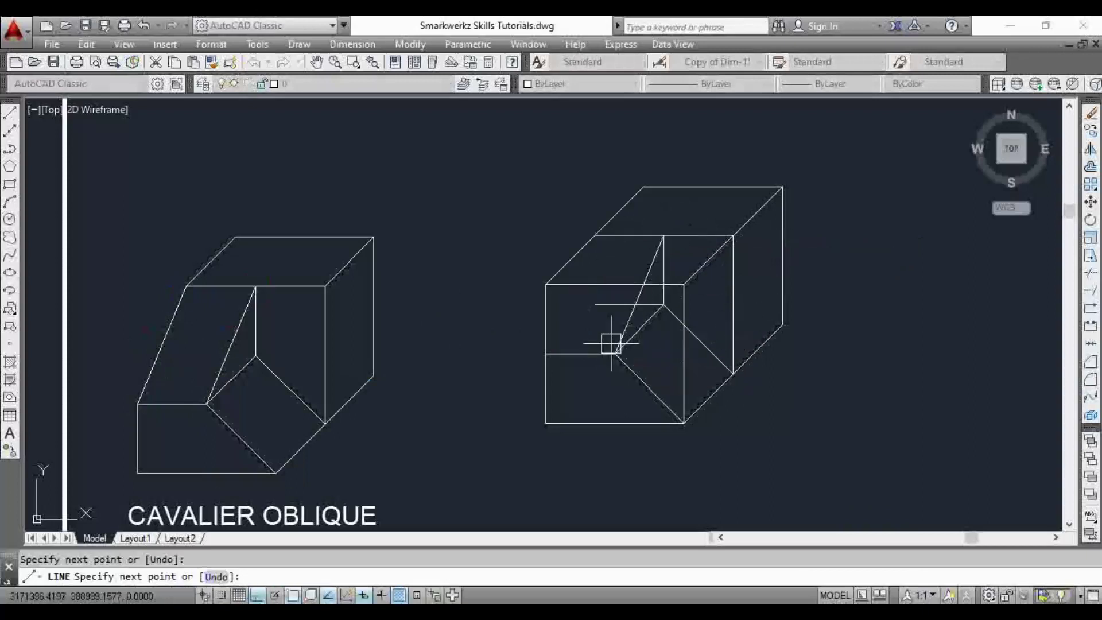
{"action": "key", "text": "Return"}
Draw a sloping line from the left end of the top face's middle line to the left end of the front horizontal line.
{"action": "key", "text": "Return"}
{"action": "left_click", "coordinate": [594, 235]}
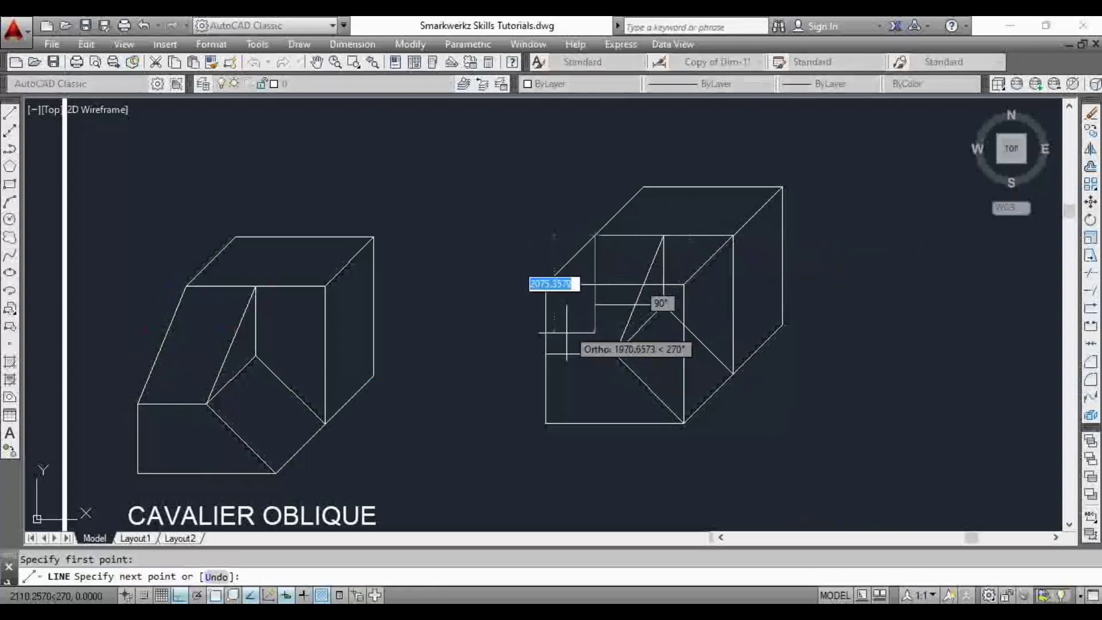
{"action": "left_click", "coordinate": [546, 353]}
{"action": "key", "text": "Escape"}
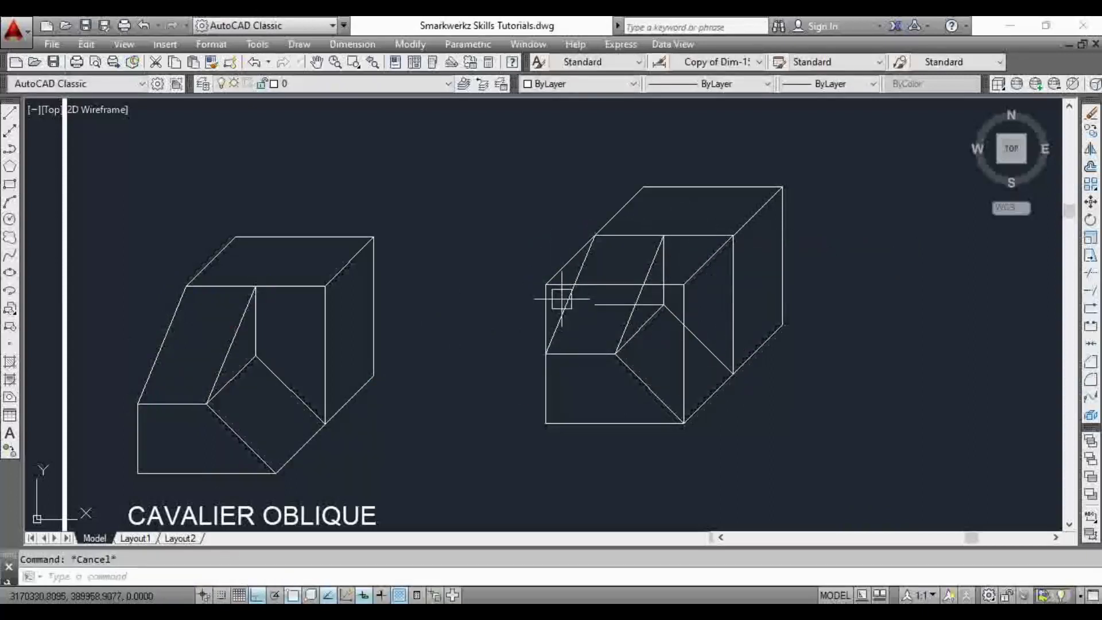
Trim the front halves of both upper receding edges, the left vertical above the front horizontal line, and the right vertical below the copied diagonal.
{"action": "scroll", "coordinate": [579, 239], "scroll_direction": "up", "scroll_amount": 4}
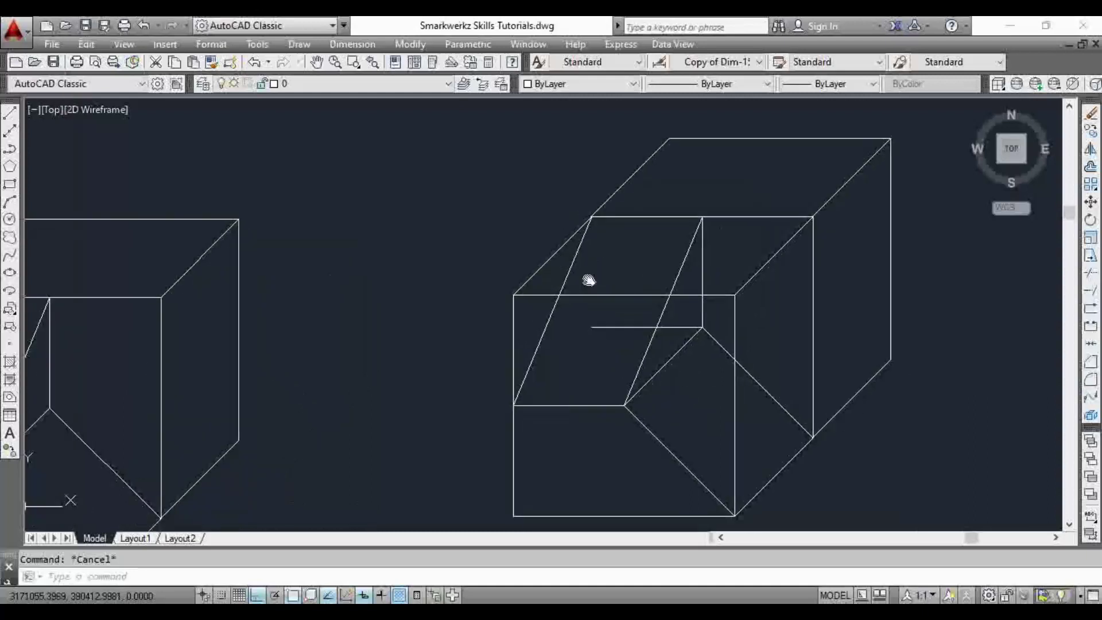
{"action": "scroll", "coordinate": [585, 276], "scroll_direction": "down", "scroll_amount": 2}
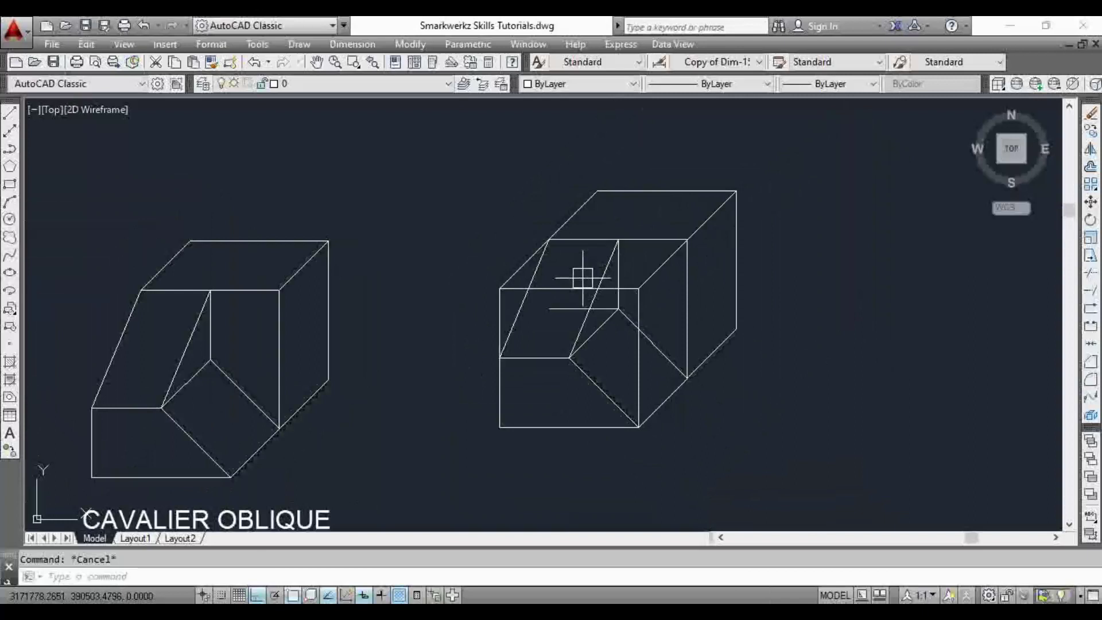
{"action": "type", "text": "tr"}
{"action": "key", "text": "Return"}
{"action": "key", "text": "Return"}
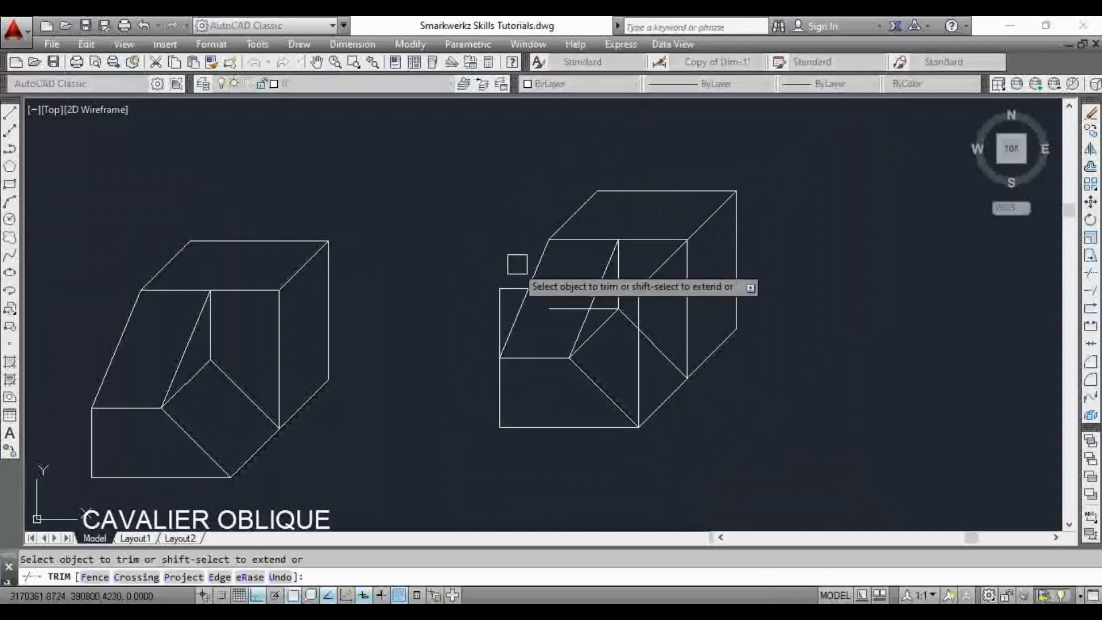
{"action": "left_click", "coordinate": [661, 261]}
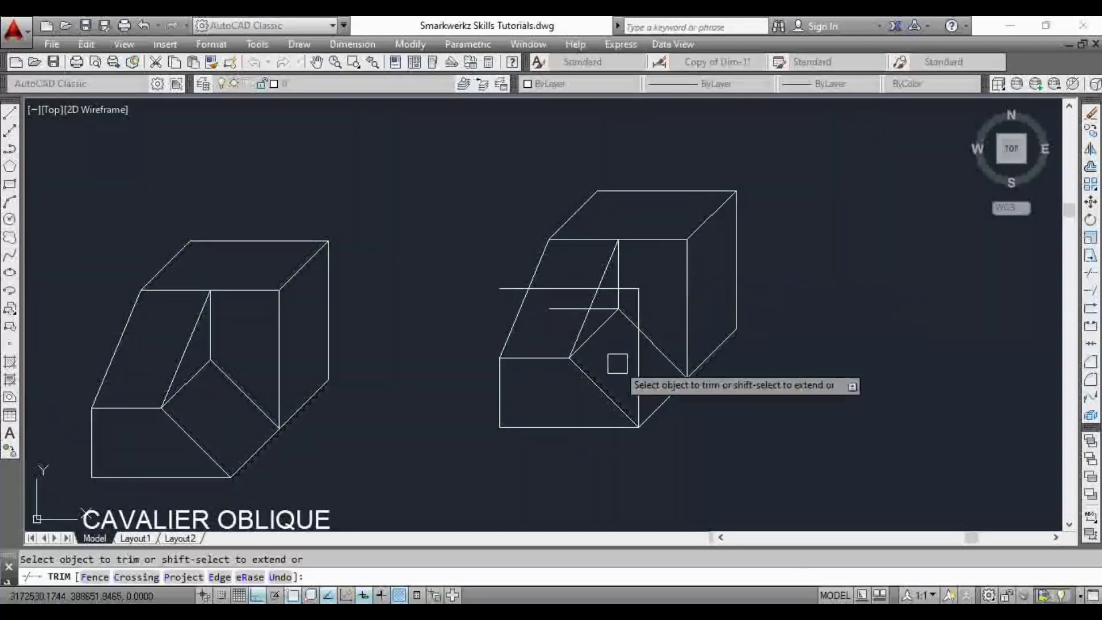
{"action": "left_click", "coordinate": [635, 363]}
Erase the leftover upper front edge, the remaining piece of the right vertical and the copied horizontal line.
{"action": "scroll", "coordinate": [625, 303], "scroll_direction": "up", "scroll_amount": 2}
{"action": "key", "text": "Escape"}
{"action": "left_click", "coordinate": [670, 285]}
{"action": "left_click", "coordinate": [642, 311]}
{"action": "type", "text": "e"}
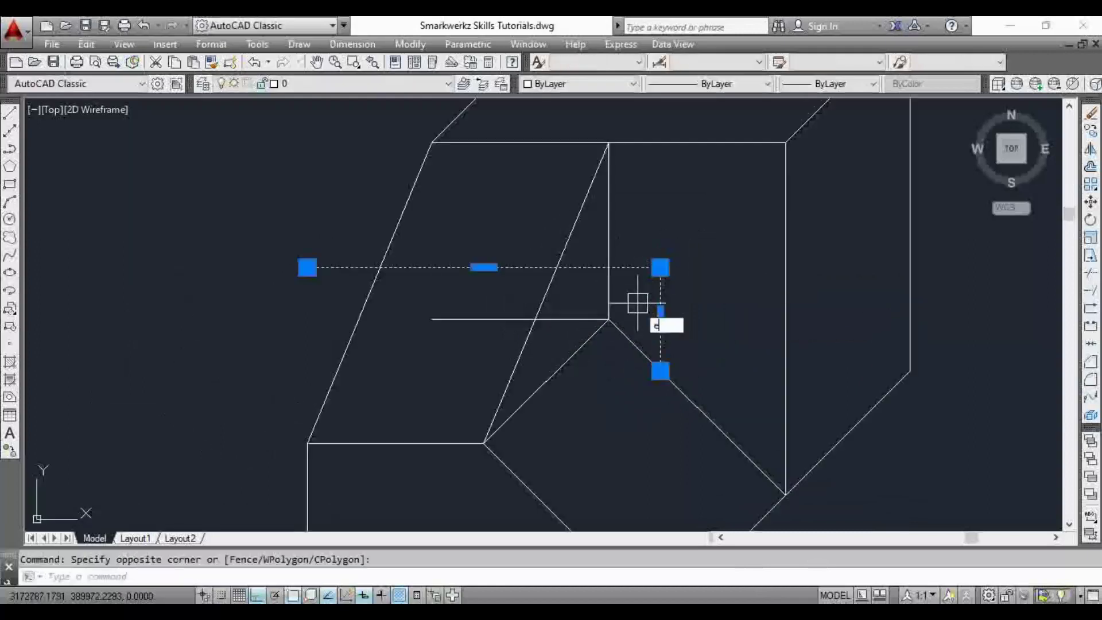
{"action": "key", "text": "Return"}
{"action": "left_click", "coordinate": [557, 322]}
{"action": "key", "text": "Delete"}
{"action": "key", "text": "Escape"}
{"action": "scroll", "coordinate": [621, 274], "scroll_direction": "down", "scroll_amount": 2}
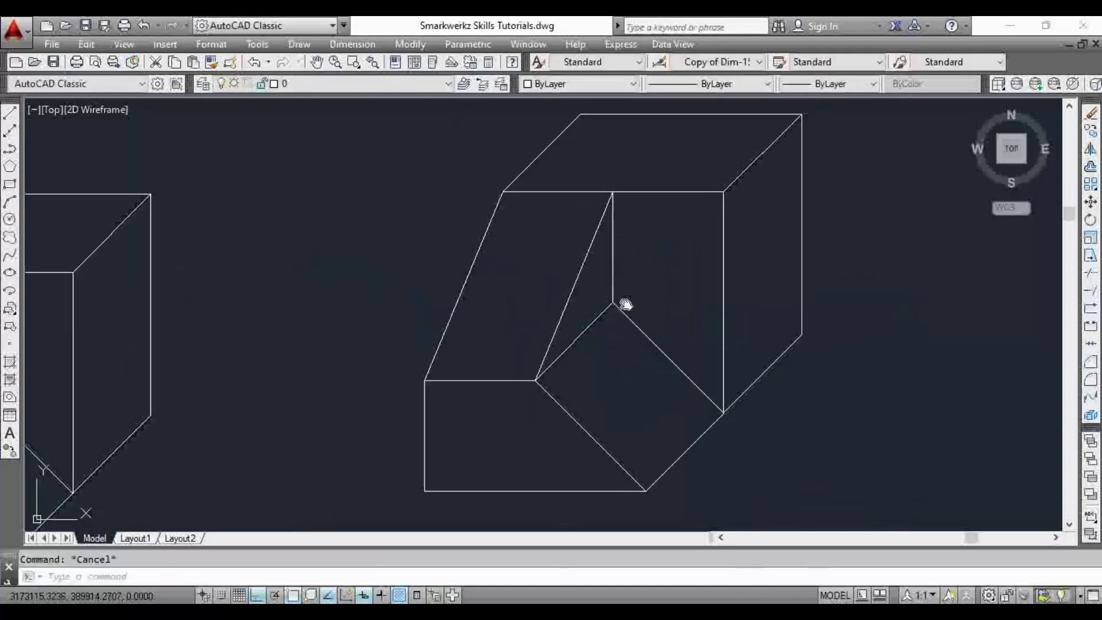
Copy the "CAVALIER OBLIQUE" label horizontally from the reference figure to below the newly built figure.
{"action": "scroll", "coordinate": [623, 287], "scroll_direction": "down", "scroll_amount": 2}
{"action": "middle_click_drag", "start_coordinate": [612, 345], "coordinate": [616, 333]}
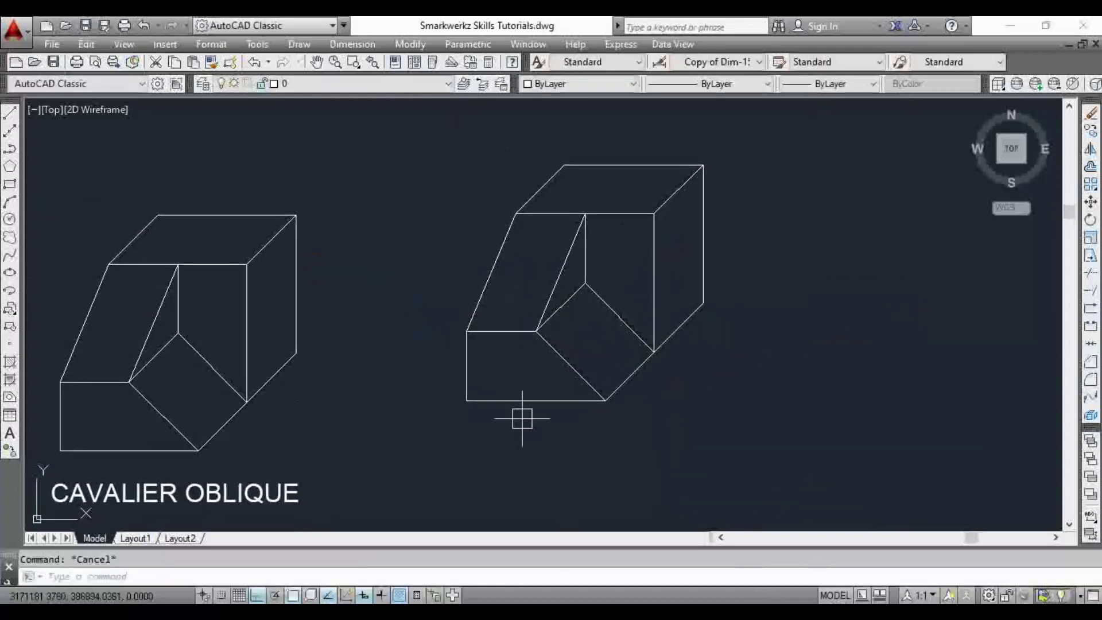
{"action": "middle_click_drag", "start_coordinate": [523, 418], "coordinate": [527, 388]}
{"action": "left_click", "coordinate": [202, 484]}
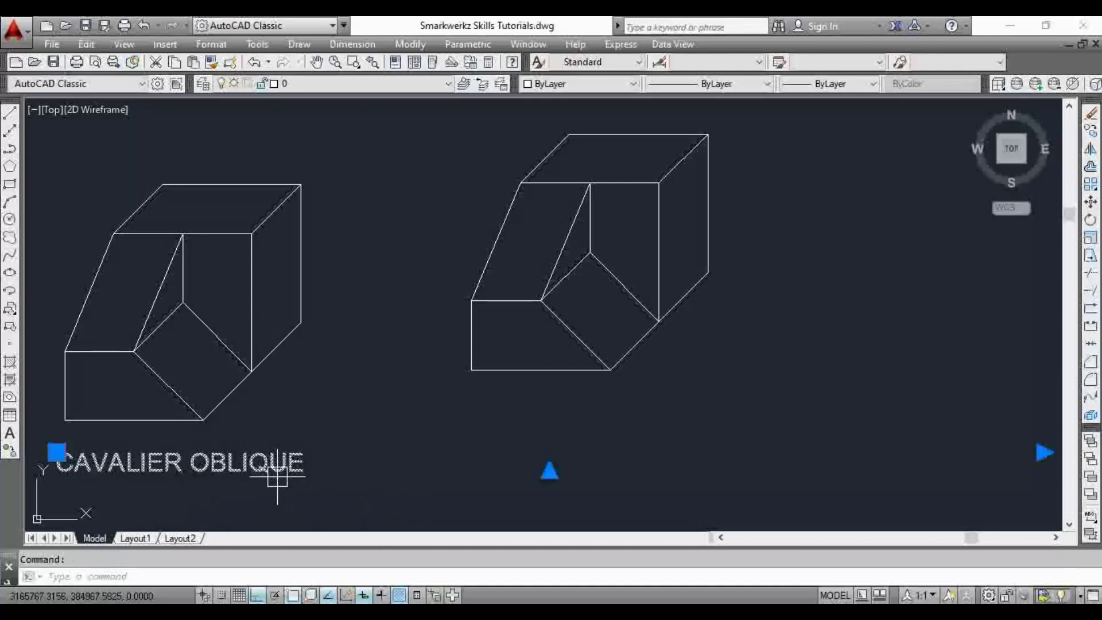
{"action": "key", "text": "Escape"}
{"action": "middle_click_drag", "start_coordinate": [261, 476], "coordinate": [260, 466]}
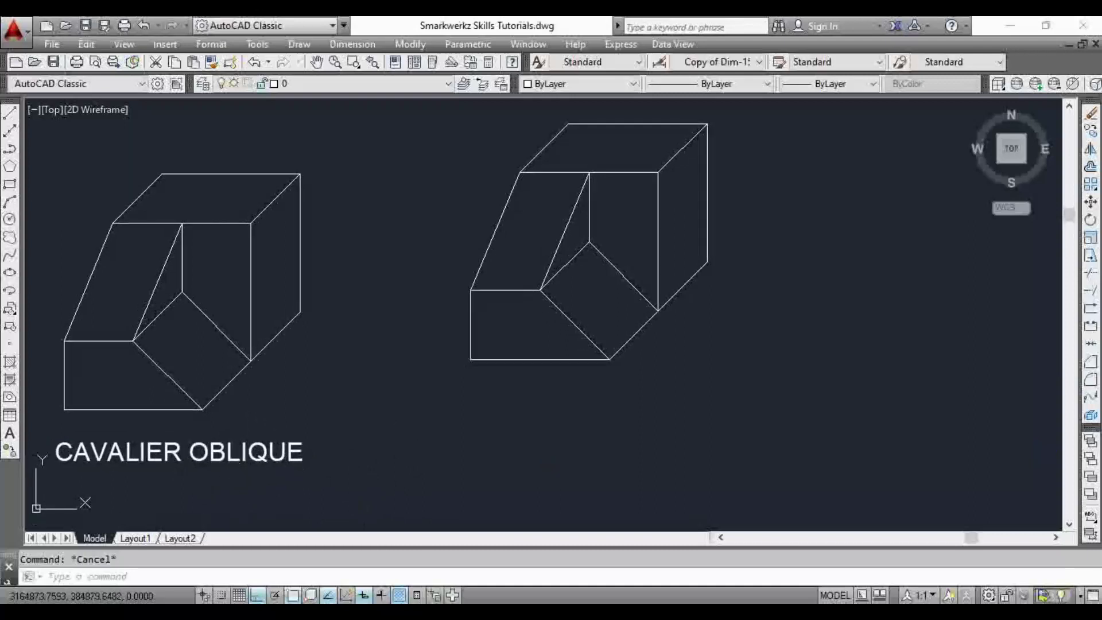
{"action": "left_click", "coordinate": [239, 459]}
{"action": "type", "text": "co"}
{"action": "key", "text": "Return"}
{"action": "left_click", "coordinate": [222, 485]}
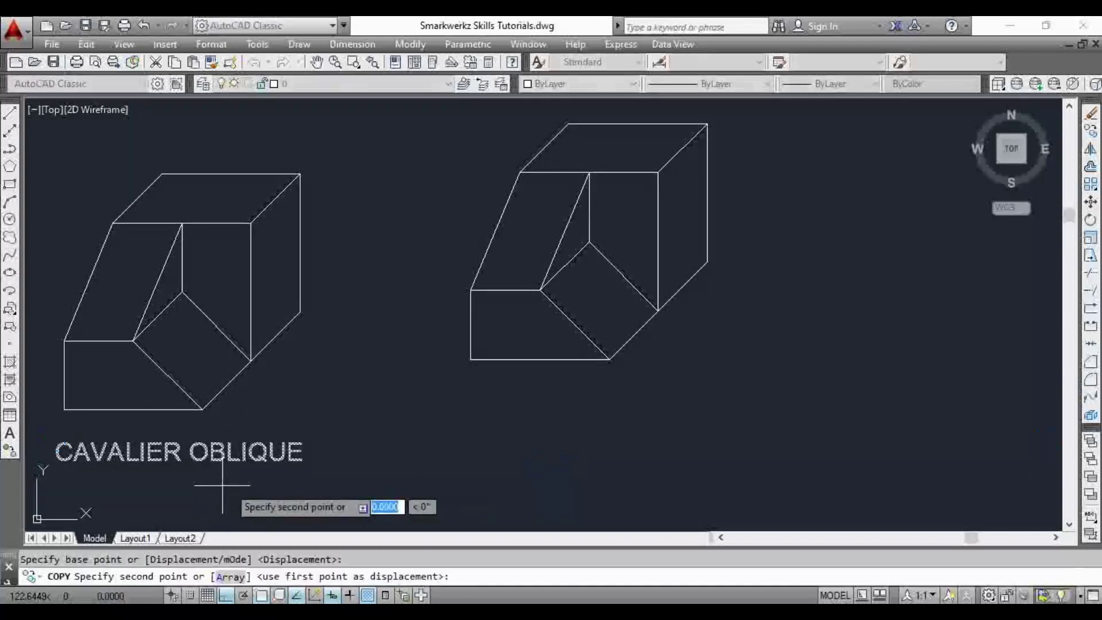
{"action": "left_click", "coordinate": [629, 485]}
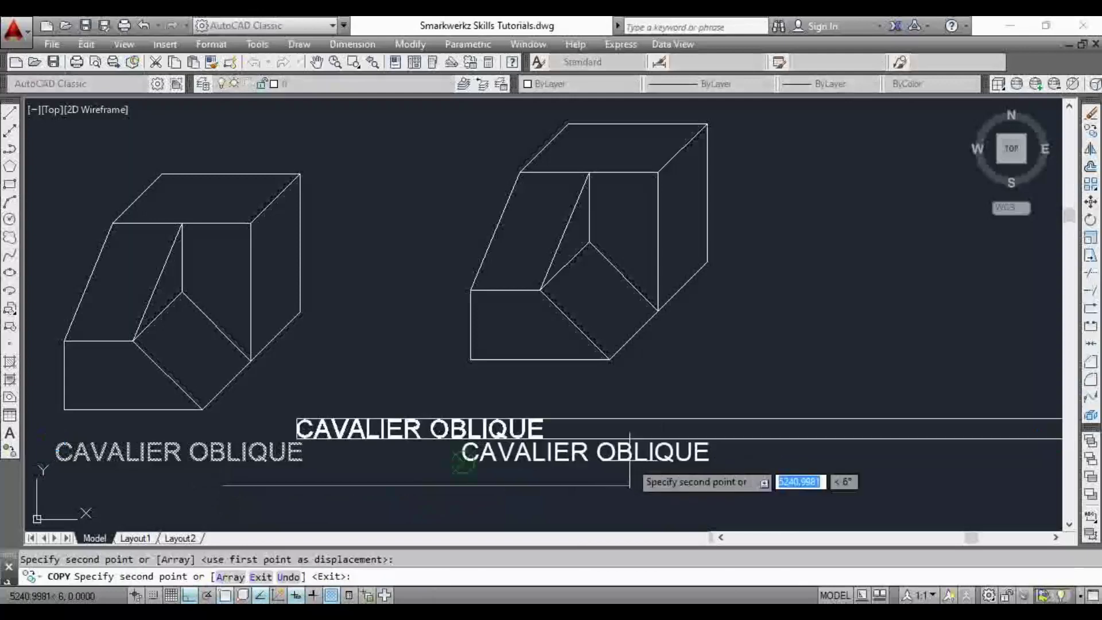
{"action": "key", "text": "Return"}
Move the copied "CAVALIER OBLIQUE" label straight up, closer beneath the new figure.
{"action": "type", "text": "m"}
{"action": "key", "text": "Return"}
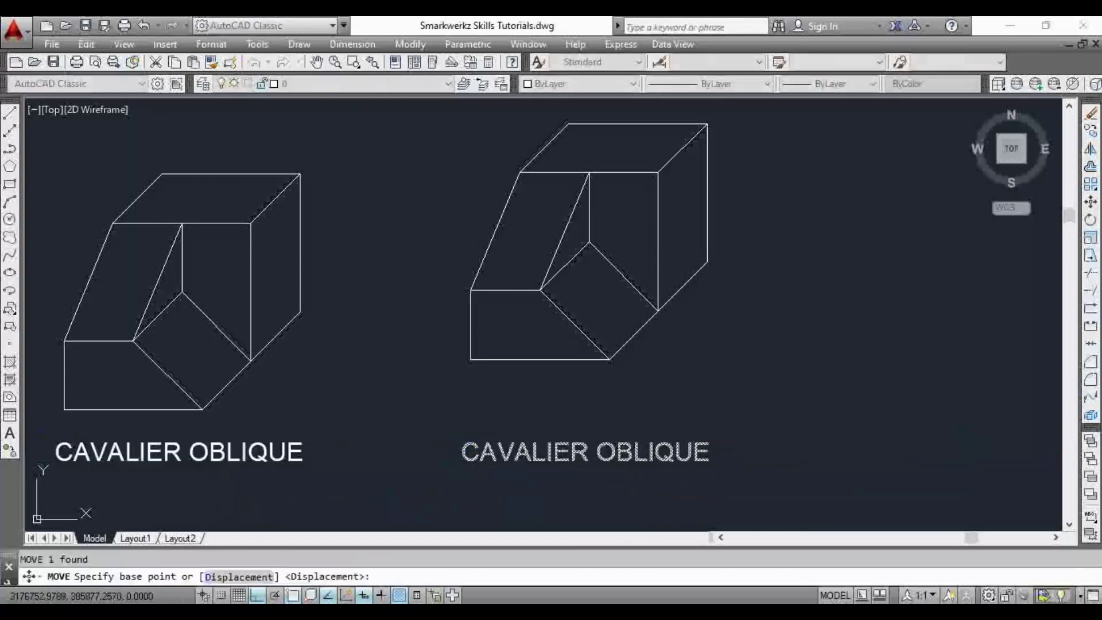
{"action": "left_click", "coordinate": [693, 421]}
{"action": "left_click", "coordinate": [795, 369]}
Erase the reference cavalier figure together with its "CAVALIER OBLIQUE" label, keeping the newly built figure in the sheet.
{"action": "scroll", "coordinate": [794, 369], "scroll_direction": "down", "scroll_amount": 4}
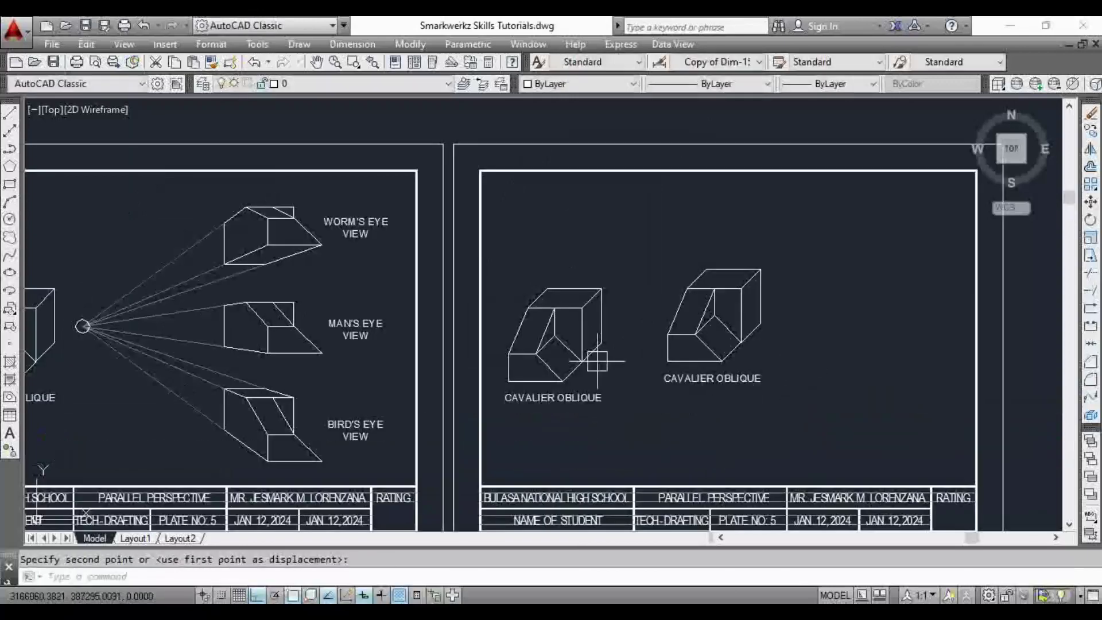
{"action": "scroll", "coordinate": [642, 357], "scroll_direction": "up", "scroll_amount": 2}
{"action": "middle_click_drag", "start_coordinate": [642, 359], "coordinate": [573, 376]}
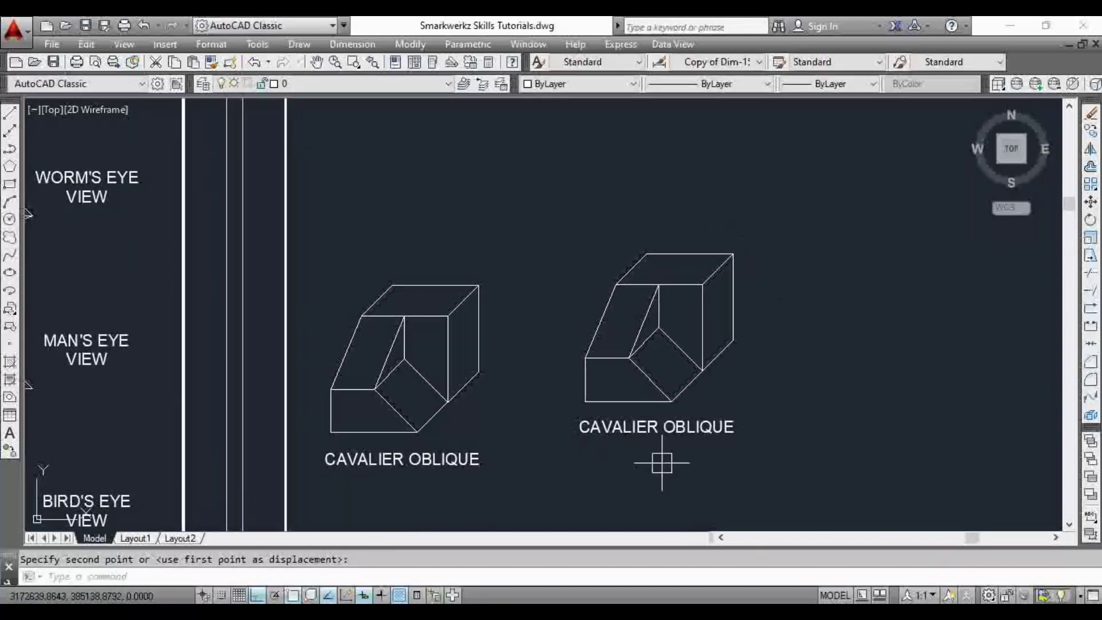
{"action": "key", "text": "Escape"}
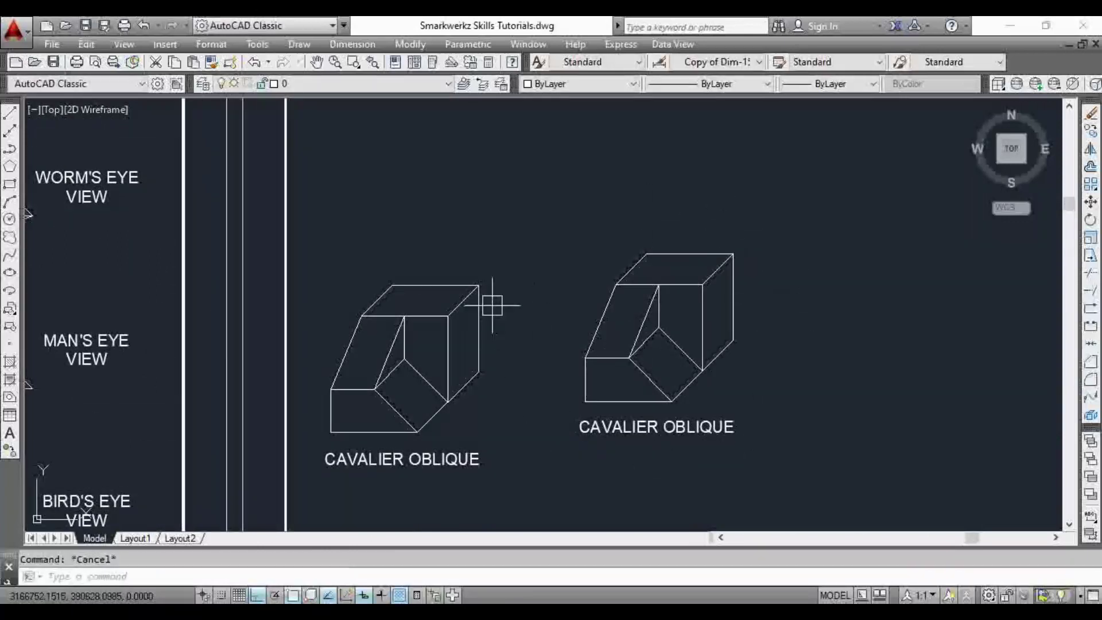
{"action": "left_click", "coordinate": [508, 253]}
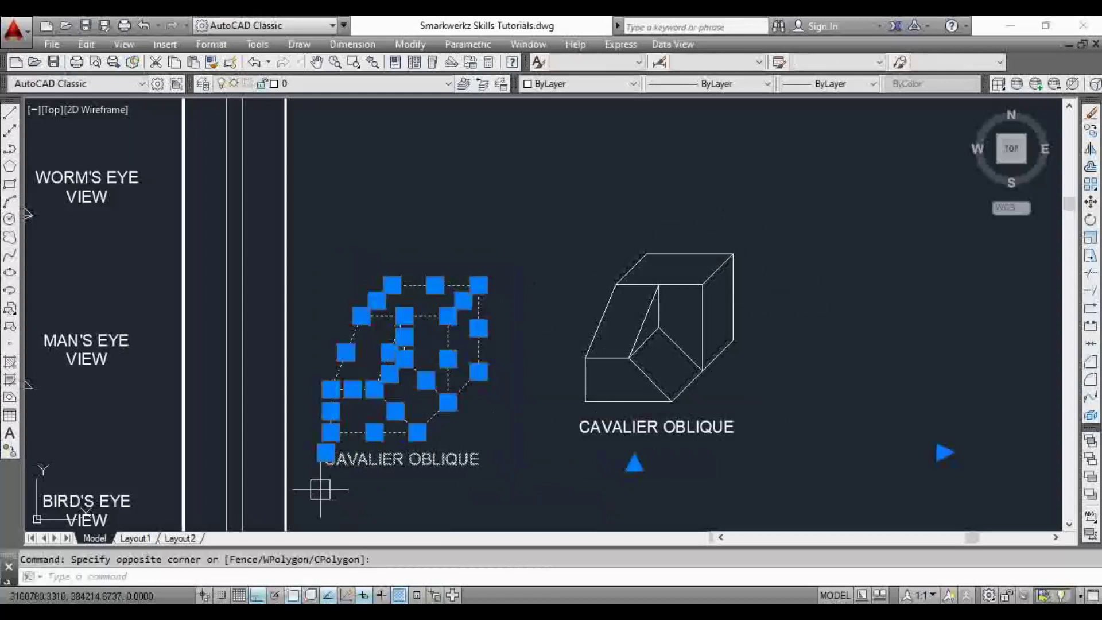
{"action": "key", "text": "Delete"}
{"action": "scroll", "coordinate": [584, 275], "scroll_direction": "down", "scroll_amount": 2}
{"action": "key", "text": "Escape"}
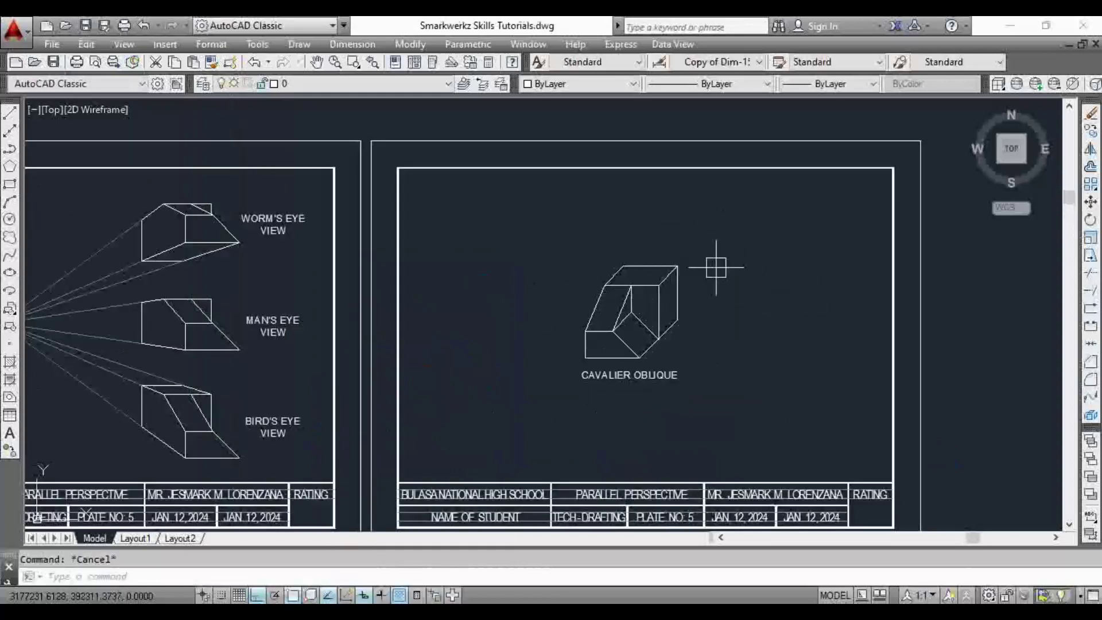
Move the new cavalier figure and its label horizontally to the left part of the sheet frame.
{"action": "left_click", "coordinate": [749, 244]}
{"action": "left_click", "coordinate": [570, 396]}
{"action": "type", "text": "m"}
{"action": "key", "text": "Return"}
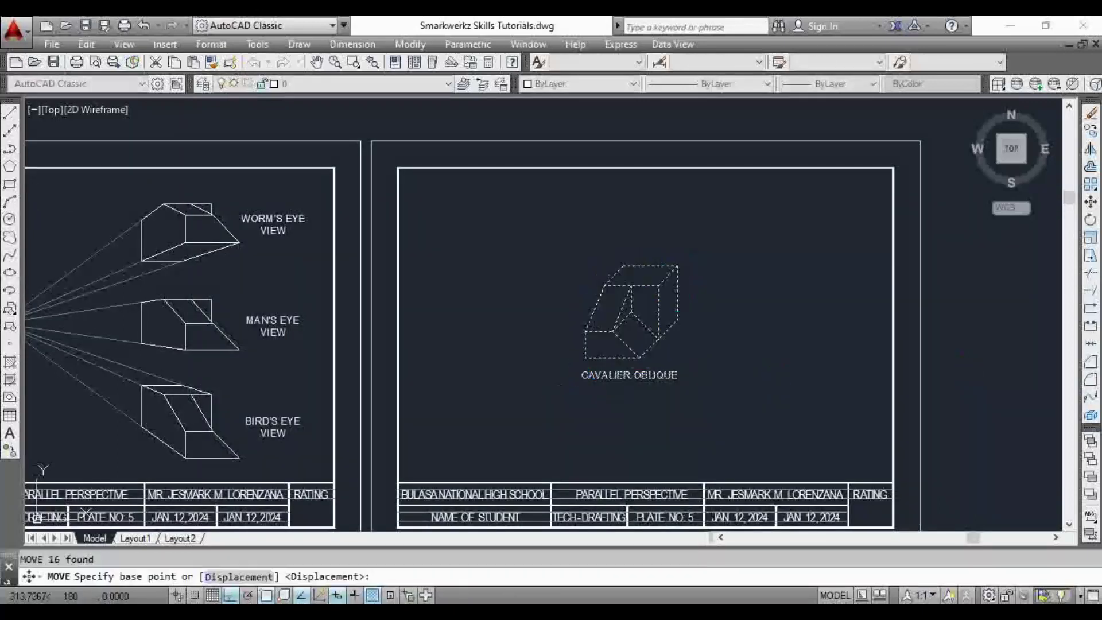
{"action": "left_click", "coordinate": [617, 397]}
{"action": "left_click", "coordinate": [454, 396]}
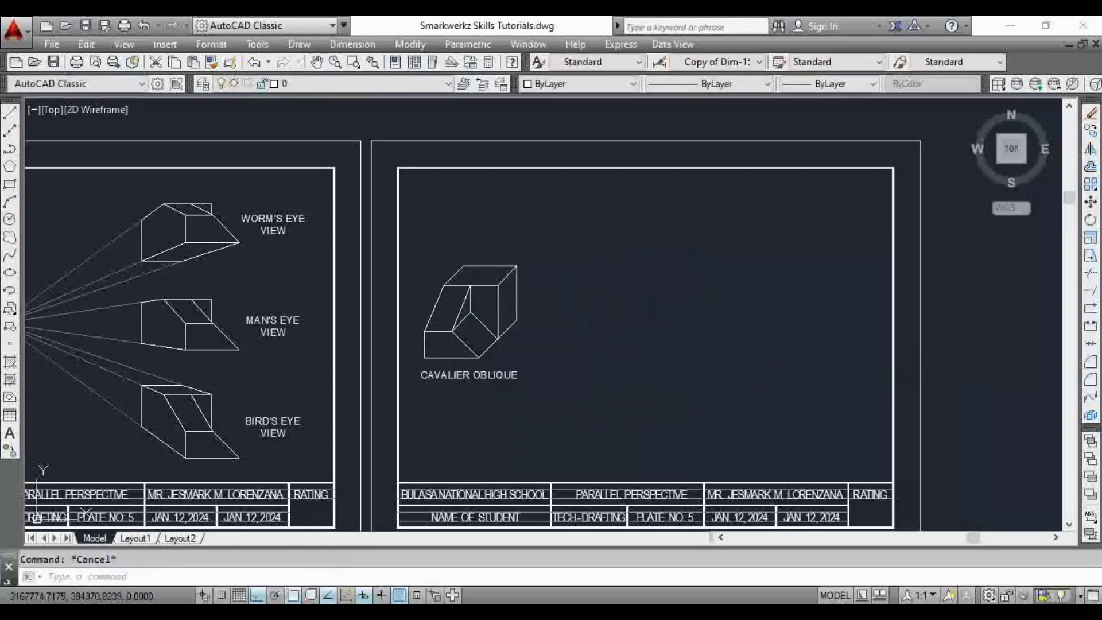
Move the cavalier figure and its label straight down a little within the sheet frame.
{"action": "left_click", "coordinate": [546, 228]}
{"action": "left_click", "coordinate": [455, 439]}
{"action": "type", "text": "m"}
{"action": "key", "text": "Return"}
{"action": "left_click", "coordinate": [626, 252]}
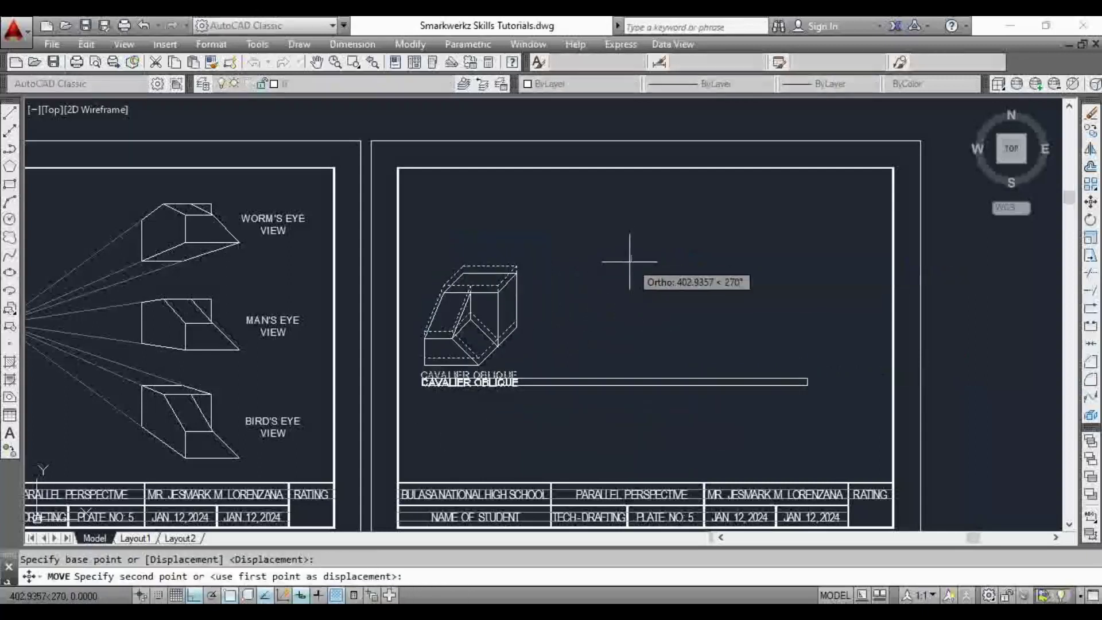
{"action": "left_click", "coordinate": [629, 266]}
{"action": "middle_click_drag", "start_coordinate": [578, 327], "coordinate": [608, 322]}
{"action": "key", "text": "Escape"}
Nudge the cavalier figure and its label slightly back up within the sheet frame.
{"action": "left_click", "coordinate": [593, 238]}
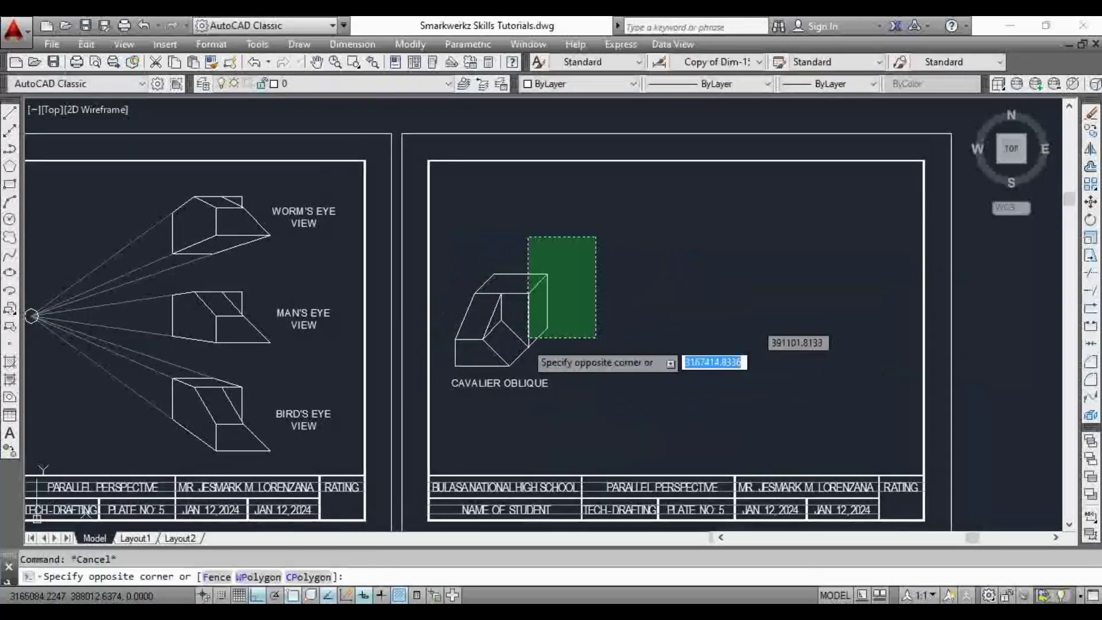
{"action": "left_click", "coordinate": [463, 401]}
{"action": "type", "text": "m"}
{"action": "key", "text": "Return"}
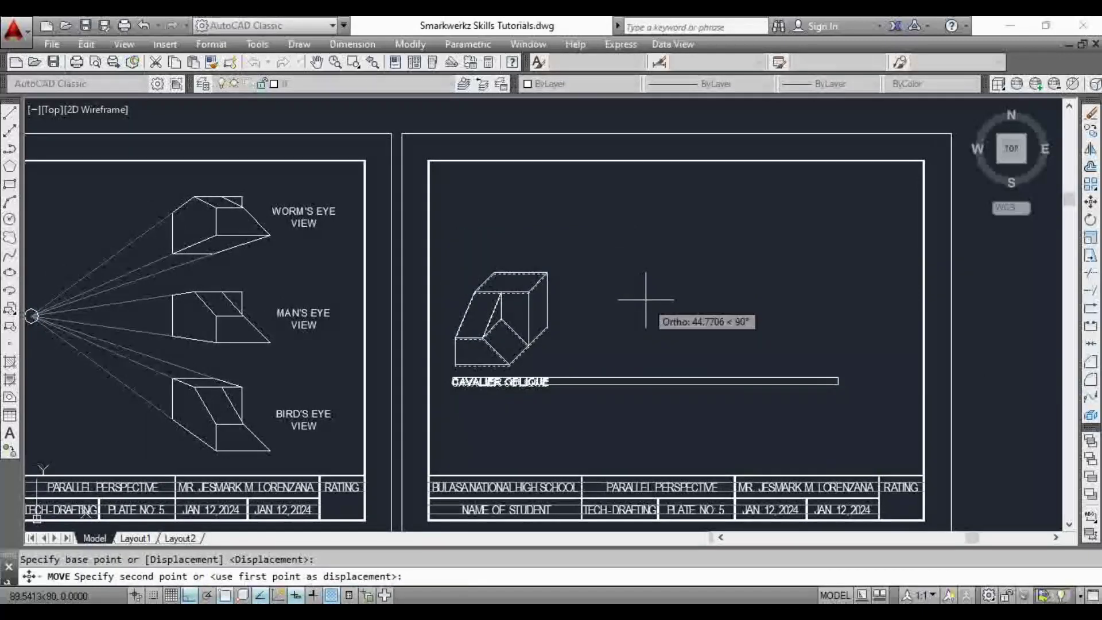
{"action": "left_click", "coordinate": [622, 298]}
{"action": "left_click", "coordinate": [623, 298]}
{"action": "left_click", "coordinate": [588, 255]}
{"action": "left_click", "coordinate": [475, 405]}
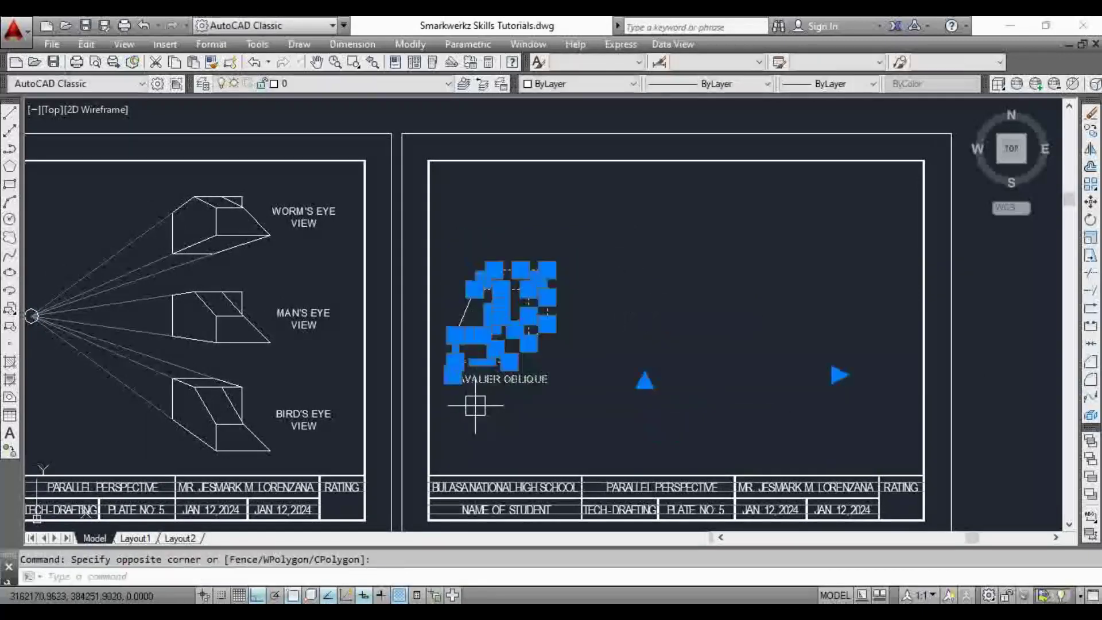
{"action": "key", "text": "Escape"}
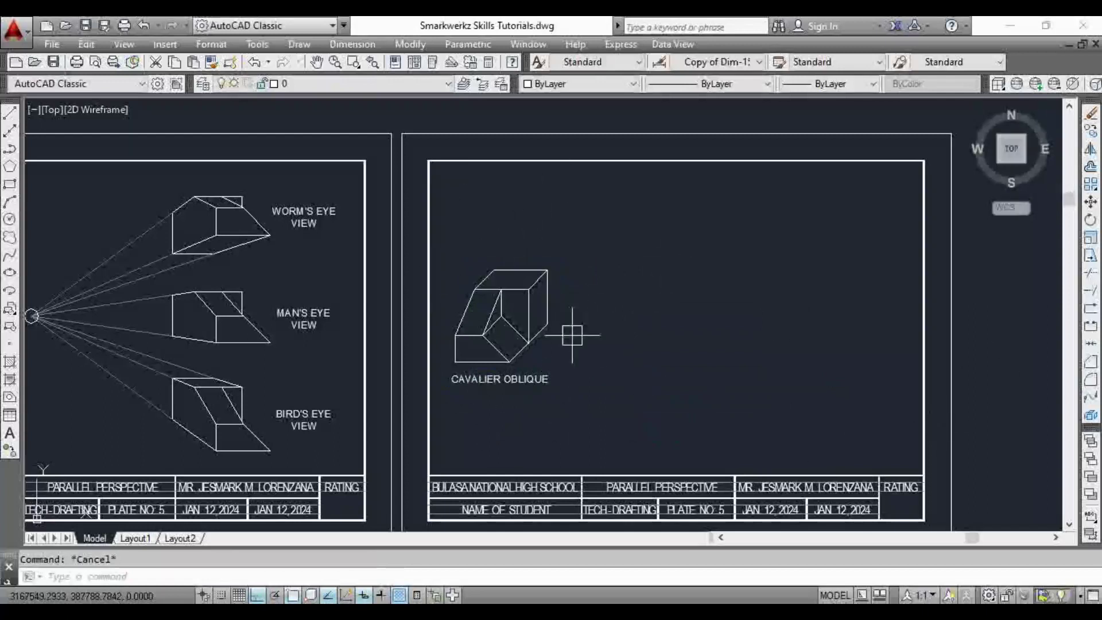
Move the cavalier figure and its label slightly closer to the sheet frame's left border.
{"action": "left_click", "coordinate": [587, 241]}
{"action": "left_click", "coordinate": [447, 396]}
{"action": "type", "text": "m"}
{"action": "key", "text": "Return"}
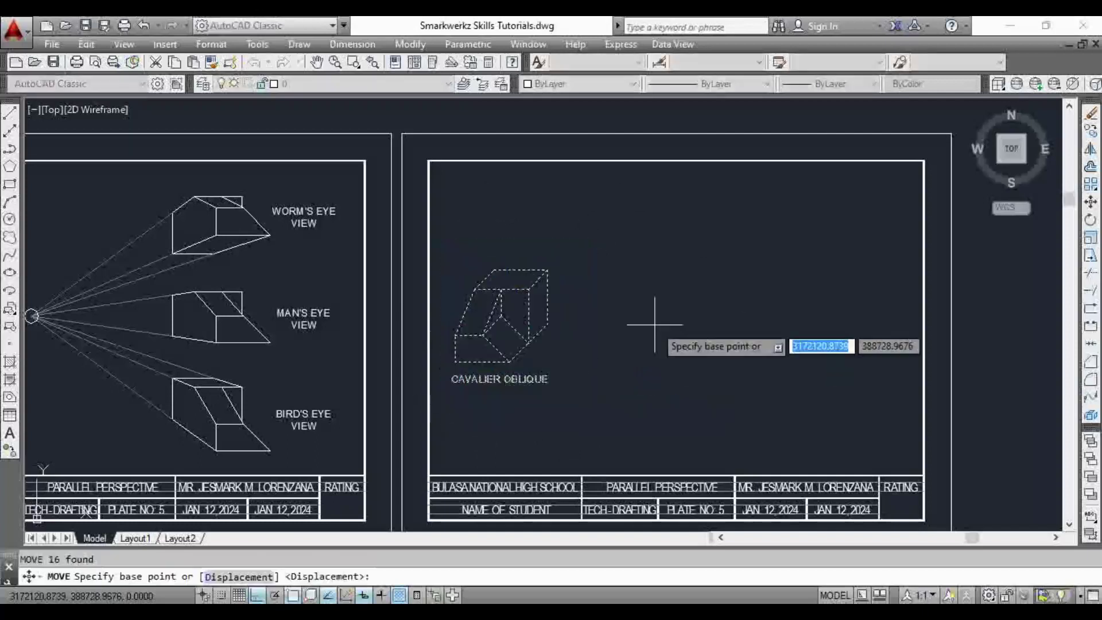
{"action": "left_click", "coordinate": [659, 319]}
{"action": "scroll", "coordinate": [649, 320], "scroll_direction": "down", "scroll_amount": 4}
{"action": "scroll", "coordinate": [442, 355], "scroll_direction": "up", "scroll_amount": 3}
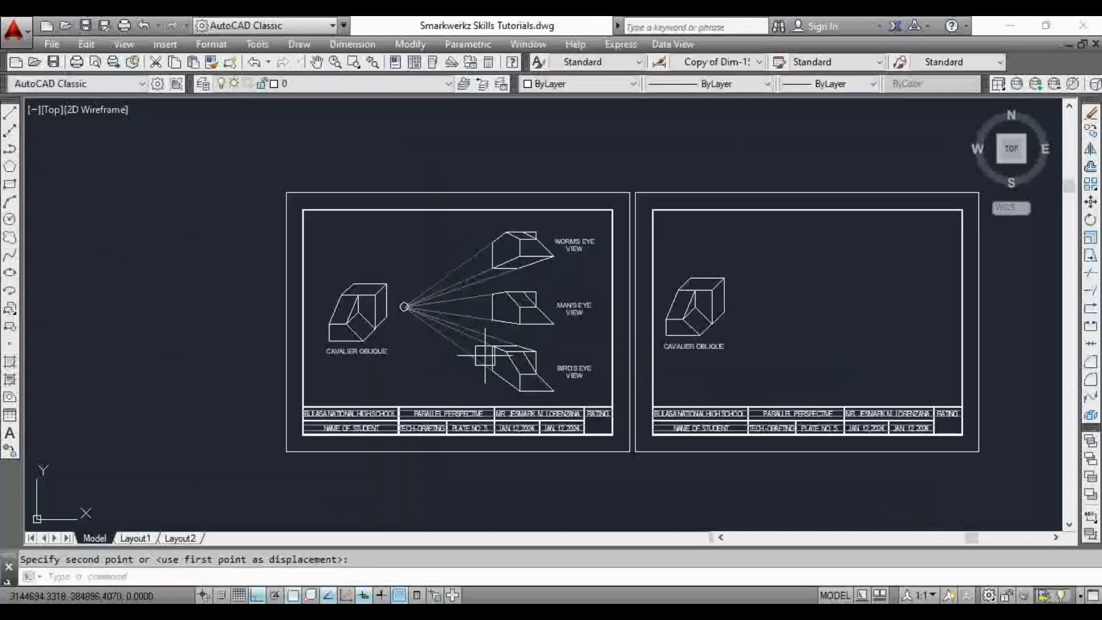
Try to move the cavalier figure and its label once more, and undo that move.
{"action": "left_click_drag", "start_coordinate": [768, 263], "coordinate": [691, 367]}
{"action": "key", "text": "Return"}
{"action": "left_click", "coordinate": [788, 287]}
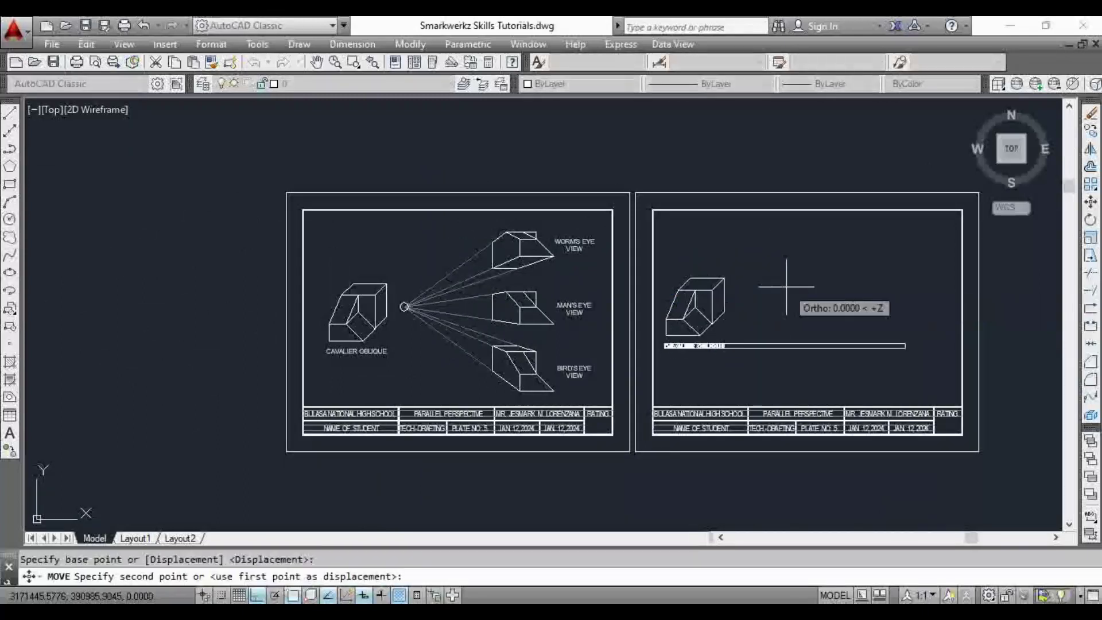
{"action": "key", "text": "Return"}
{"action": "key", "text": "ctrl+z"}
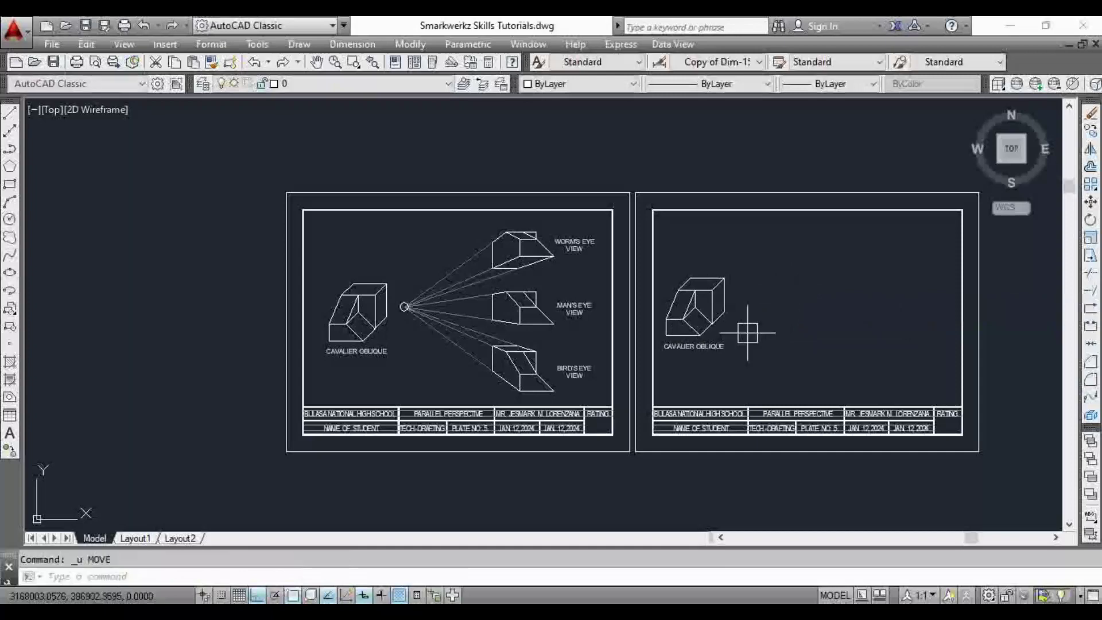
{"action": "key", "text": "Escape"}
Draw a vertical construction line just right of the cavalier figure, from the frame's top border down to the title block.
{"action": "scroll", "coordinate": [747, 333], "scroll_direction": "up", "scroll_amount": 5}
{"action": "scroll", "coordinate": [726, 312], "scroll_direction": "down", "scroll_amount": 4}
{"action": "scroll", "coordinate": [697, 327], "scroll_direction": "up", "scroll_amount": 4}
{"action": "middle_click_drag", "start_coordinate": [696, 327], "coordinate": [672, 332]}
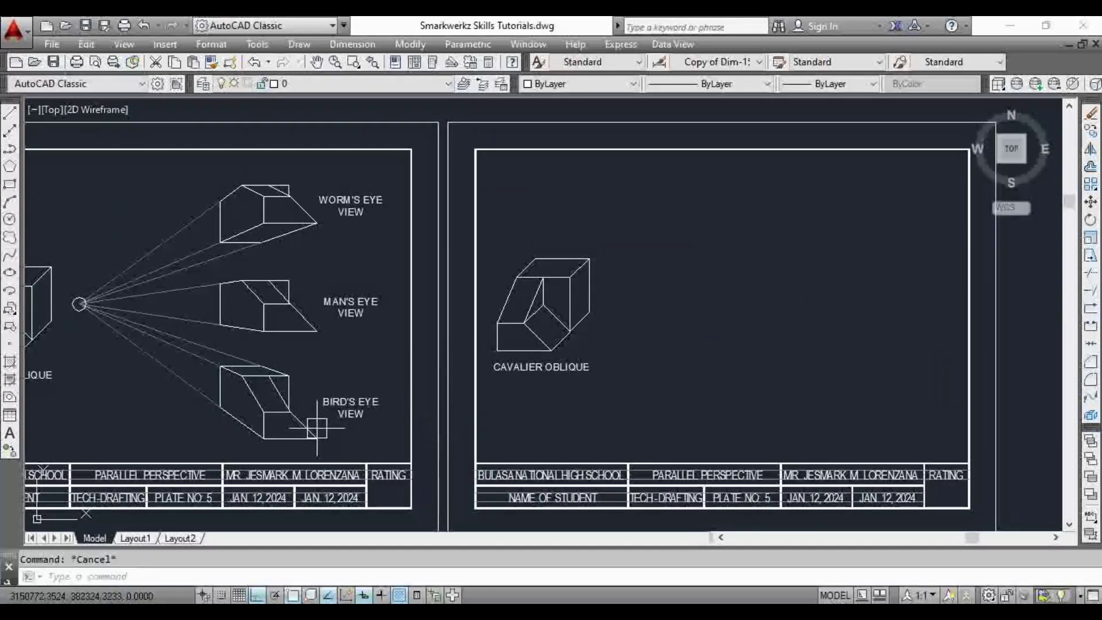
{"action": "mouse_move", "coordinate": [316, 427]}
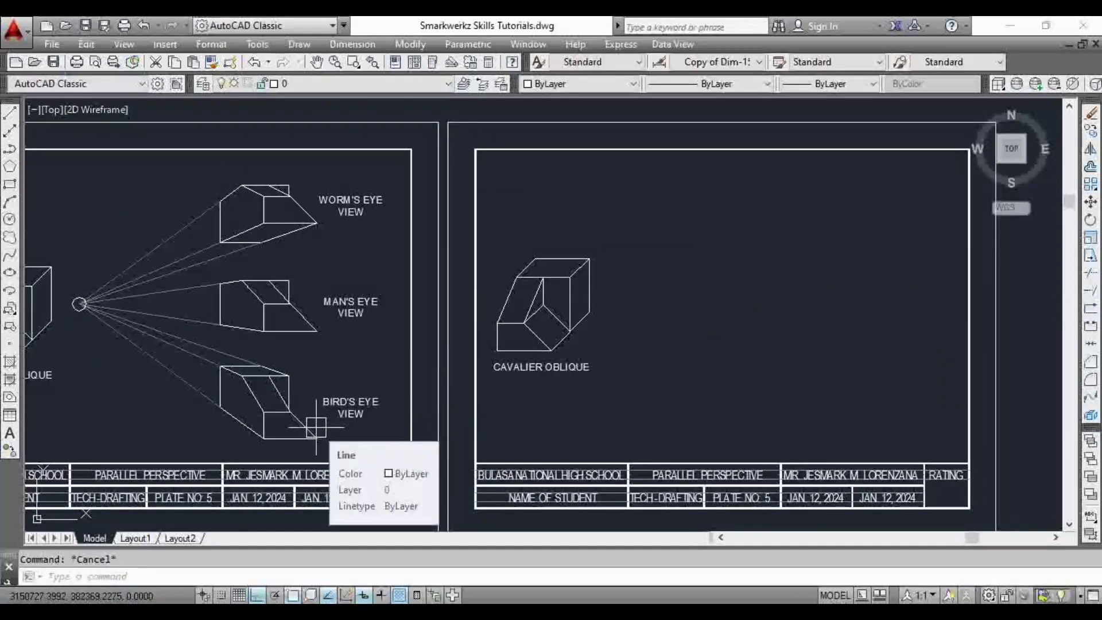
{"action": "middle_click_drag", "start_coordinate": [529, 330], "coordinate": [470, 352]}
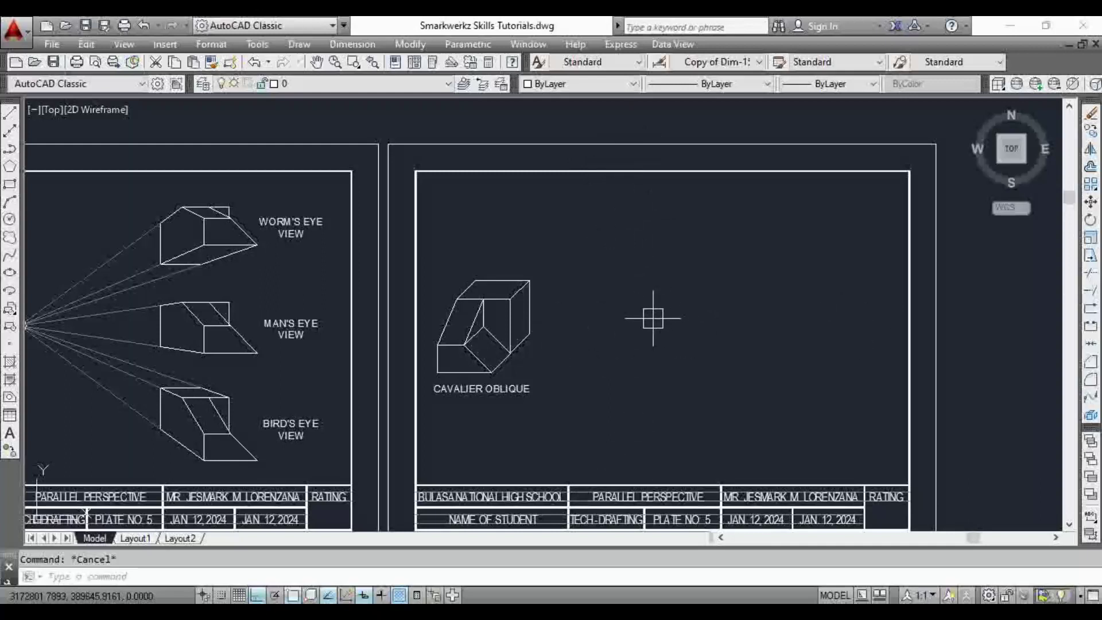
{"action": "type", "text": "l"}
{"action": "key", "text": "Return"}
{"action": "left_click", "coordinate": [573, 172]}
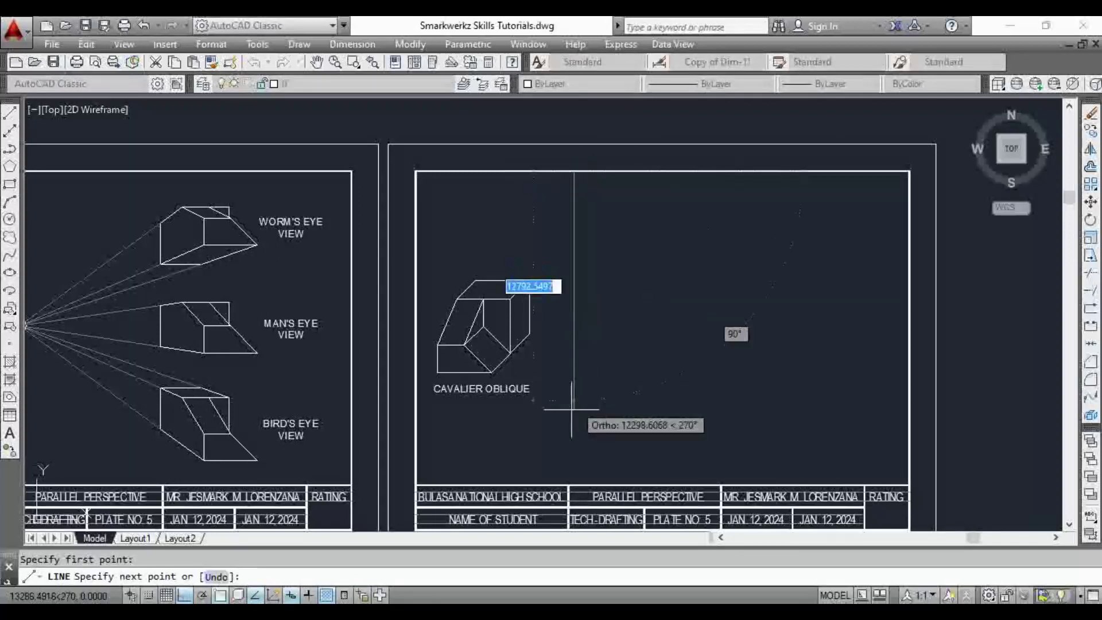
{"action": "left_click", "coordinate": [573, 484]}
{"action": "key", "text": "Escape"}
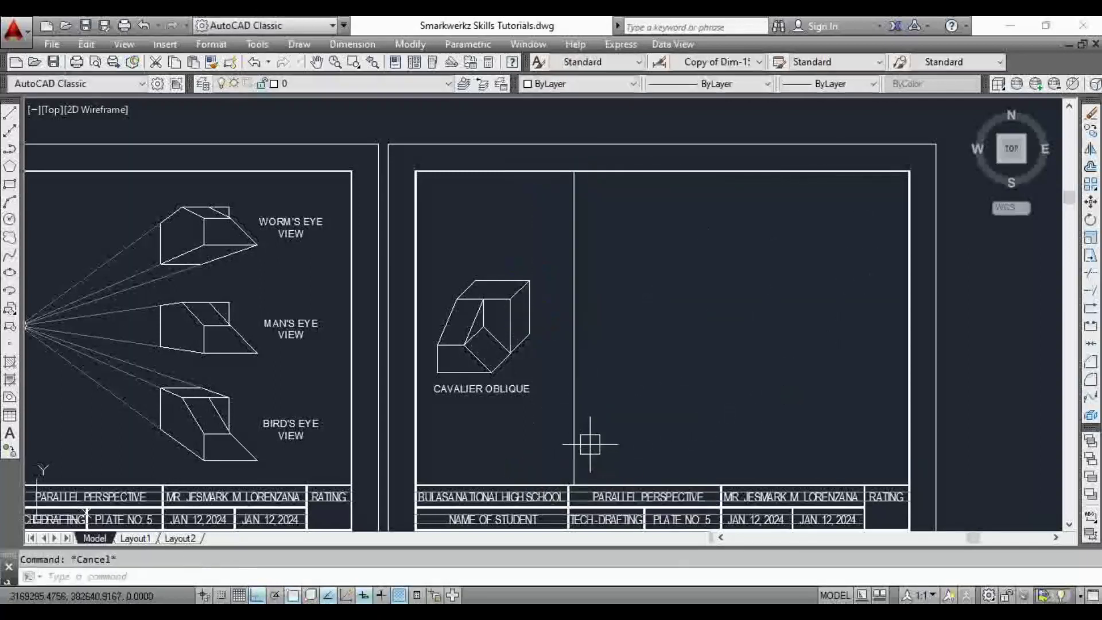
Draw a horizontal line from the construction line's midpoint to near the frame's right border, and erase the vertical construction line.
{"action": "key", "text": "Return"}
{"action": "left_click", "coordinate": [574, 329]}
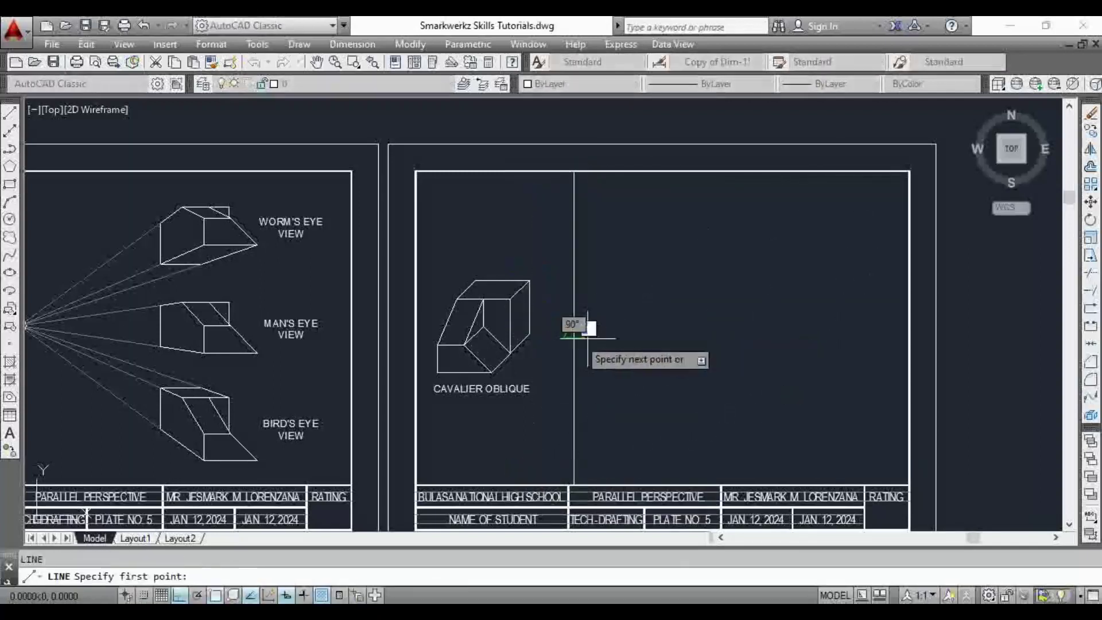
{"action": "left_click", "coordinate": [863, 352]}
{"action": "key", "text": "Escape"}
{"action": "left_click", "coordinate": [568, 253]}
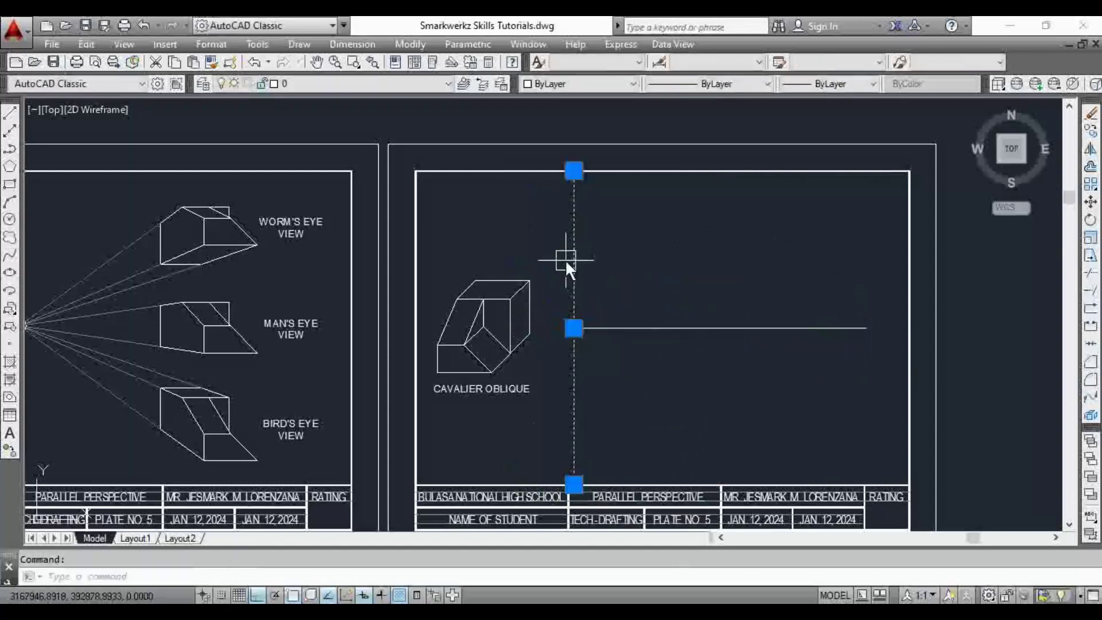
{"action": "key", "text": "Delete"}
{"action": "middle_click_drag", "start_coordinate": [608, 356], "coordinate": [648, 350]}
{"action": "left_click", "coordinate": [632, 325]}
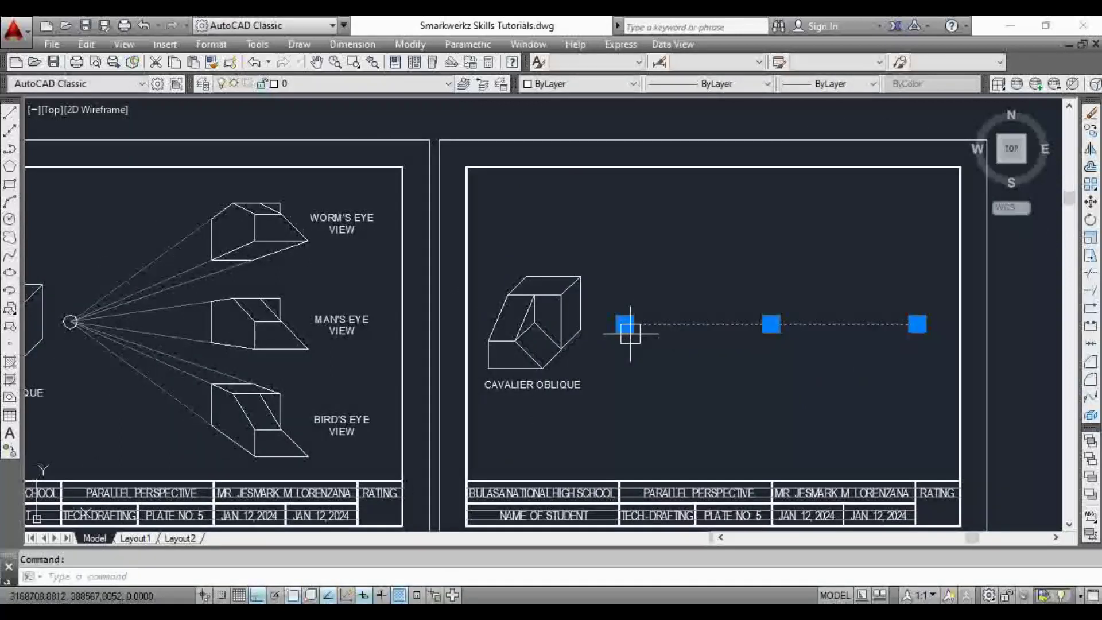
{"action": "left_click", "coordinate": [628, 323]}
{"action": "scroll", "coordinate": [628, 326], "scroll_direction": "up", "scroll_amount": 2}
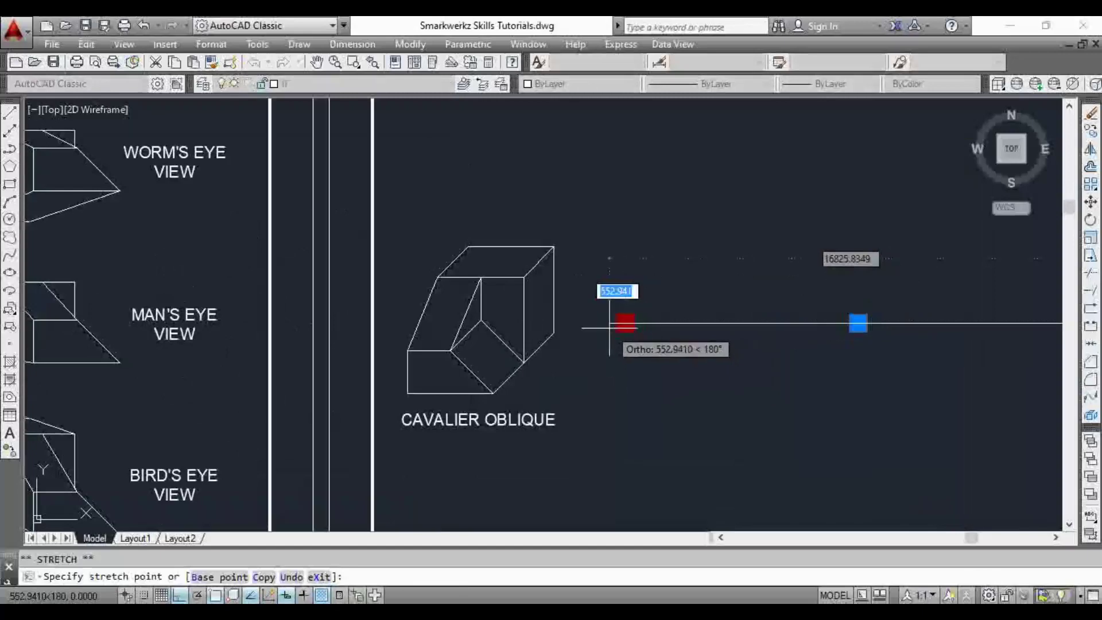
{"action": "key", "text": "Escape"}
{"action": "scroll", "coordinate": [669, 315], "scroll_direction": "down", "scroll_amount": 4}
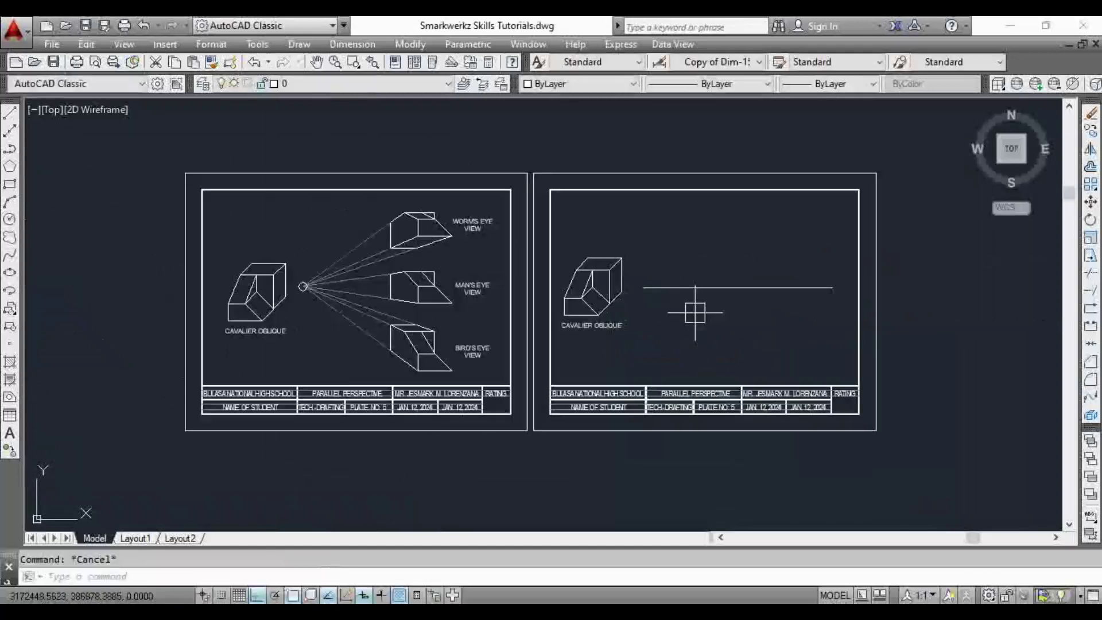
{"action": "scroll", "coordinate": [663, 304], "scroll_direction": "up", "scroll_amount": 3}
{"action": "scroll", "coordinate": [690, 285], "scroll_direction": "down", "scroll_amount": 2}
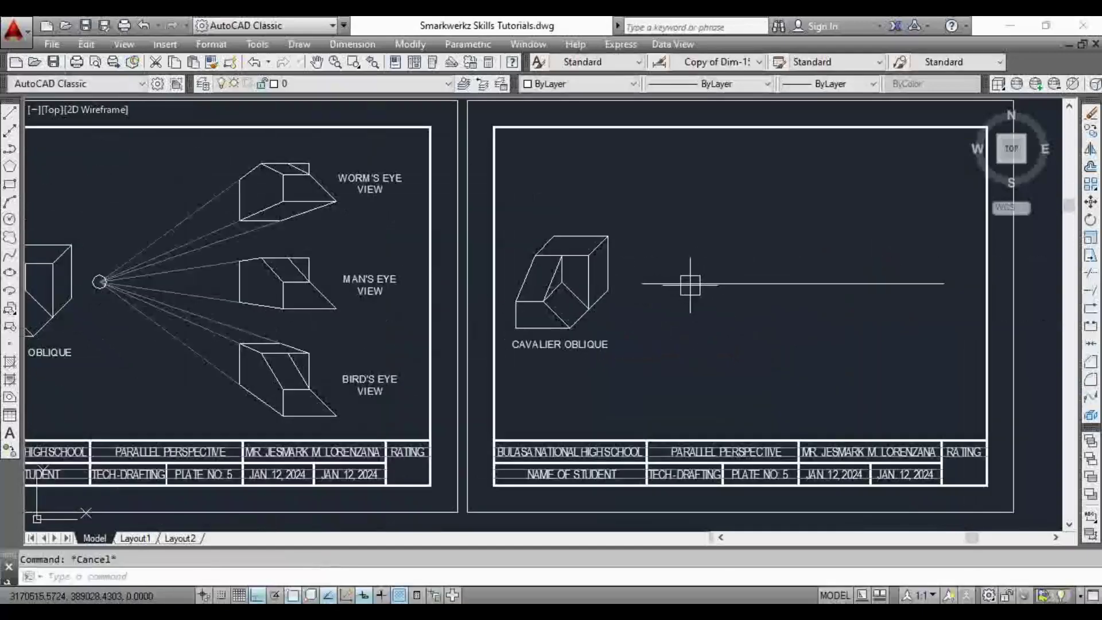
{"action": "scroll", "coordinate": [647, 272], "scroll_direction": "up", "scroll_amount": 4}
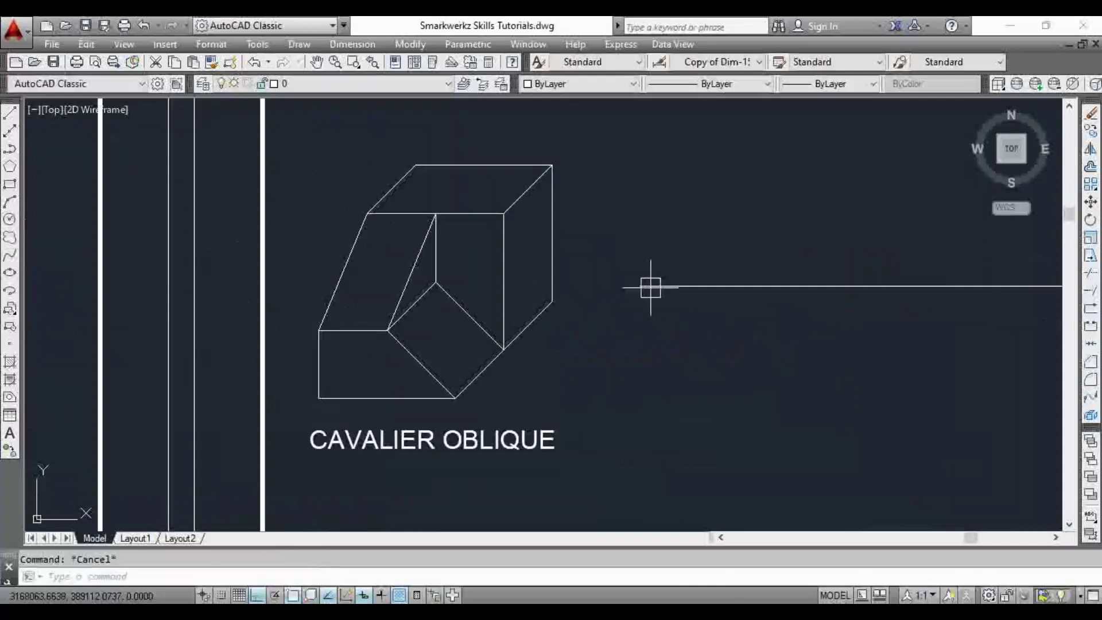
{"action": "left_click", "coordinate": [650, 286]}
{"action": "key", "text": "Escape"}
Draw a vertical line from just right of the horizontal line's middle up to near the frame's top border.
{"action": "scroll", "coordinate": [636, 305], "scroll_direction": "down", "scroll_amount": 5}
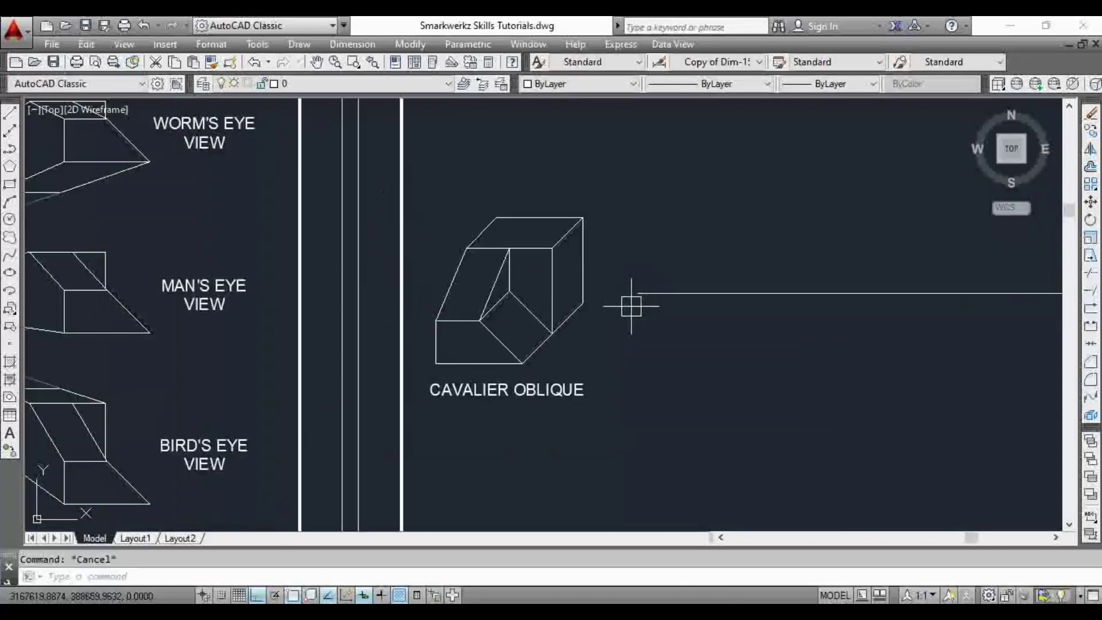
{"action": "middle_click_drag", "start_coordinate": [652, 315], "coordinate": [644, 333]}
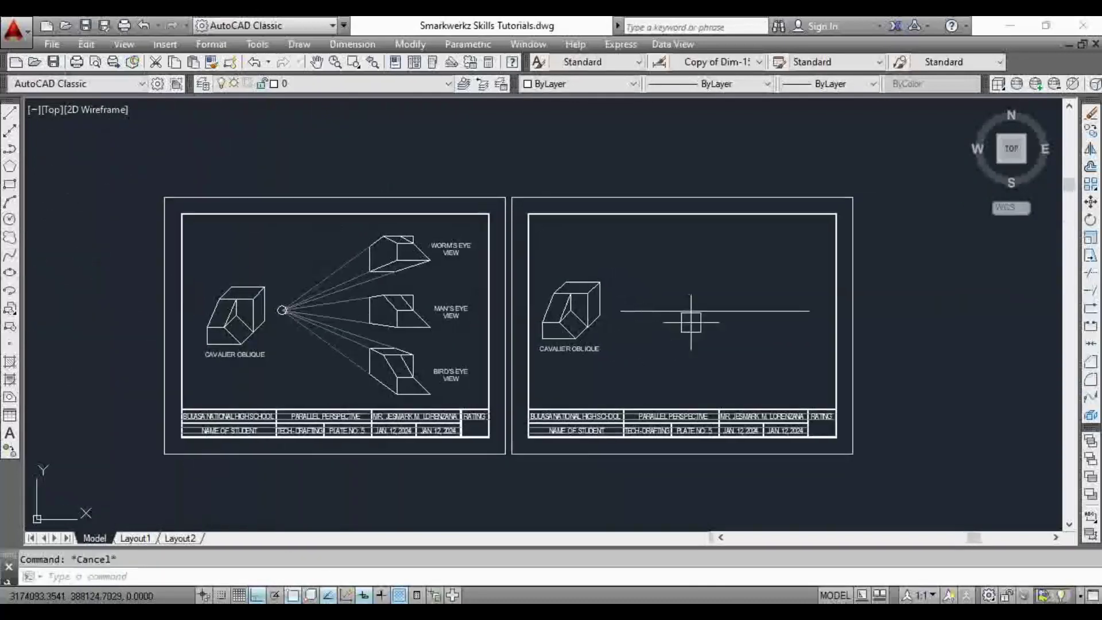
{"action": "middle_click_drag", "start_coordinate": [716, 331], "coordinate": [666, 330]}
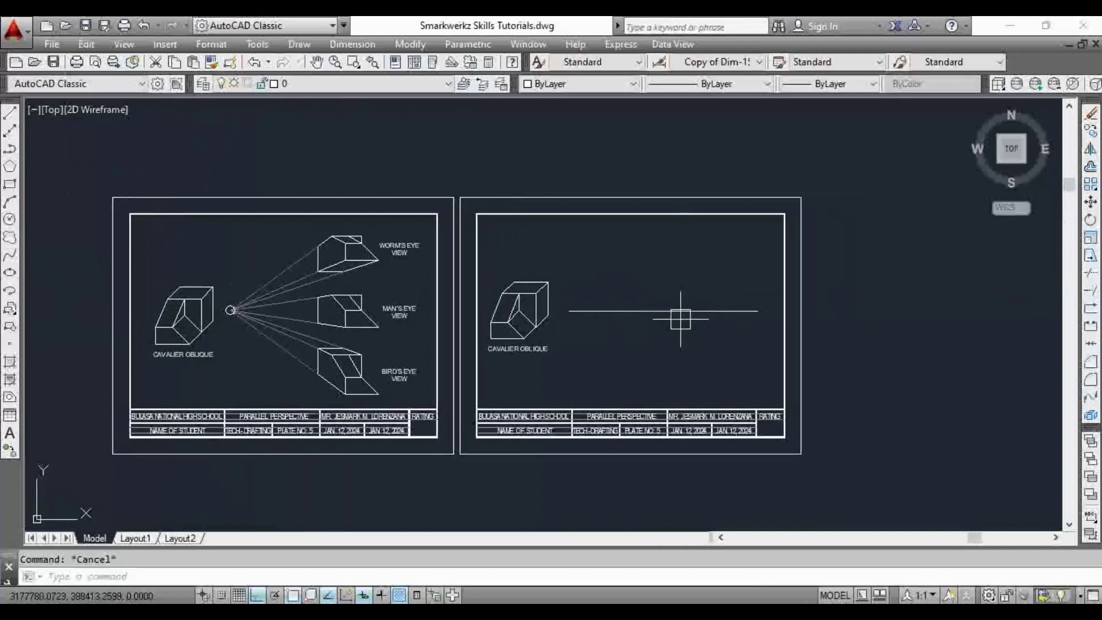
{"action": "type", "text": "l"}
{"action": "key", "text": "Return"}
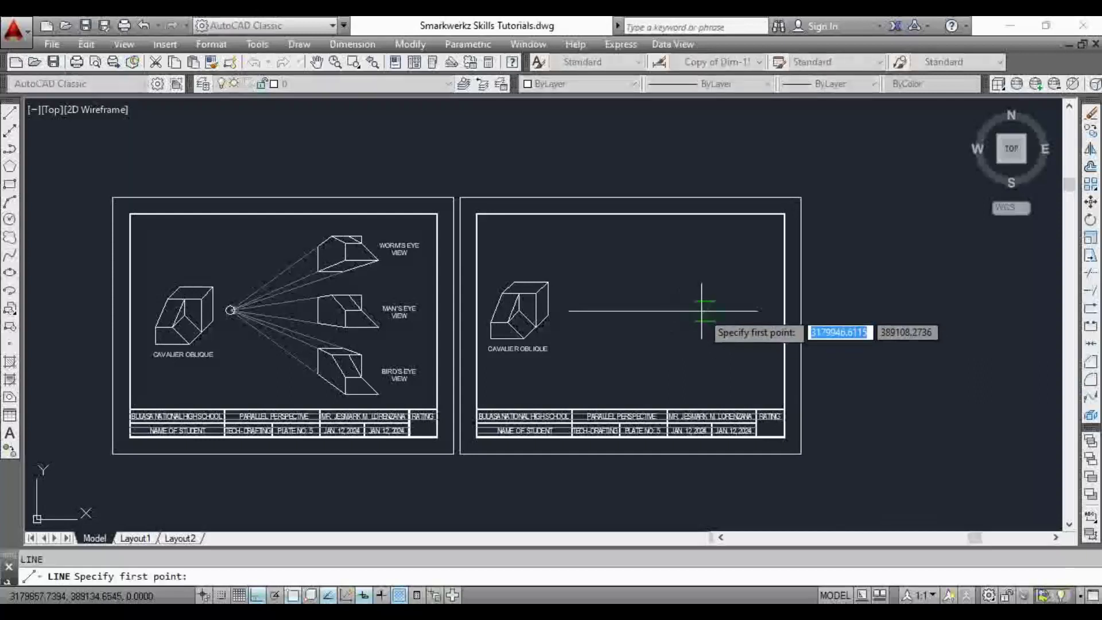
{"action": "left_click", "coordinate": [681, 311]}
{"action": "left_click", "coordinate": [681, 225]}
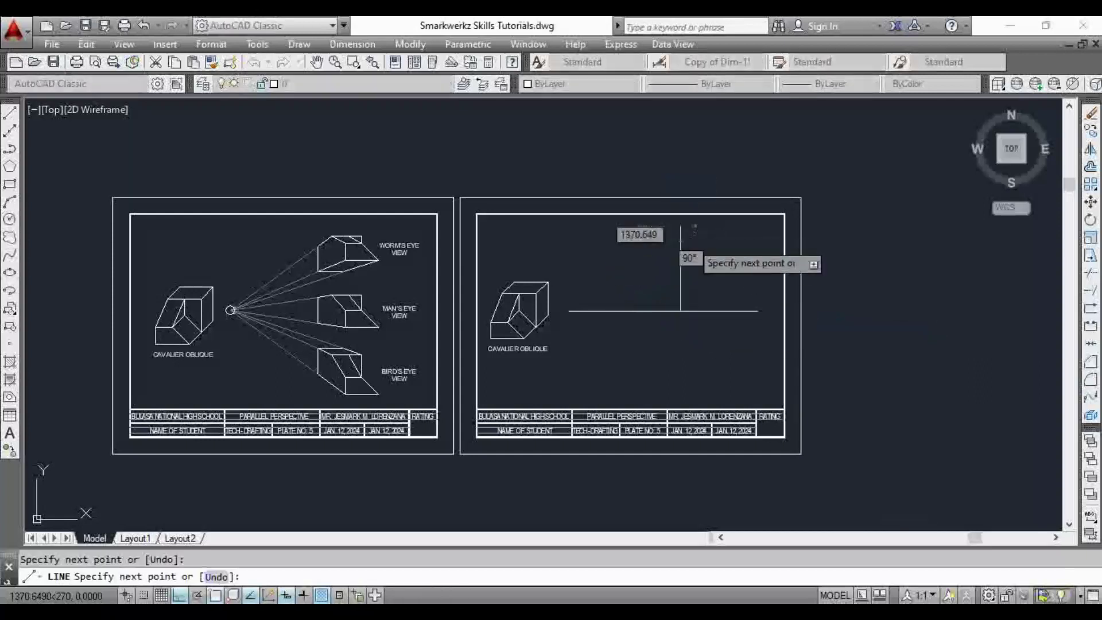
{"action": "key", "text": "Escape"}
Stretch the vertical line's lower end down through the horizontal line to just above the title block.
{"action": "left_click", "coordinate": [682, 276]}
{"action": "key", "text": "Escape"}
{"action": "left_click", "coordinate": [681, 285]}
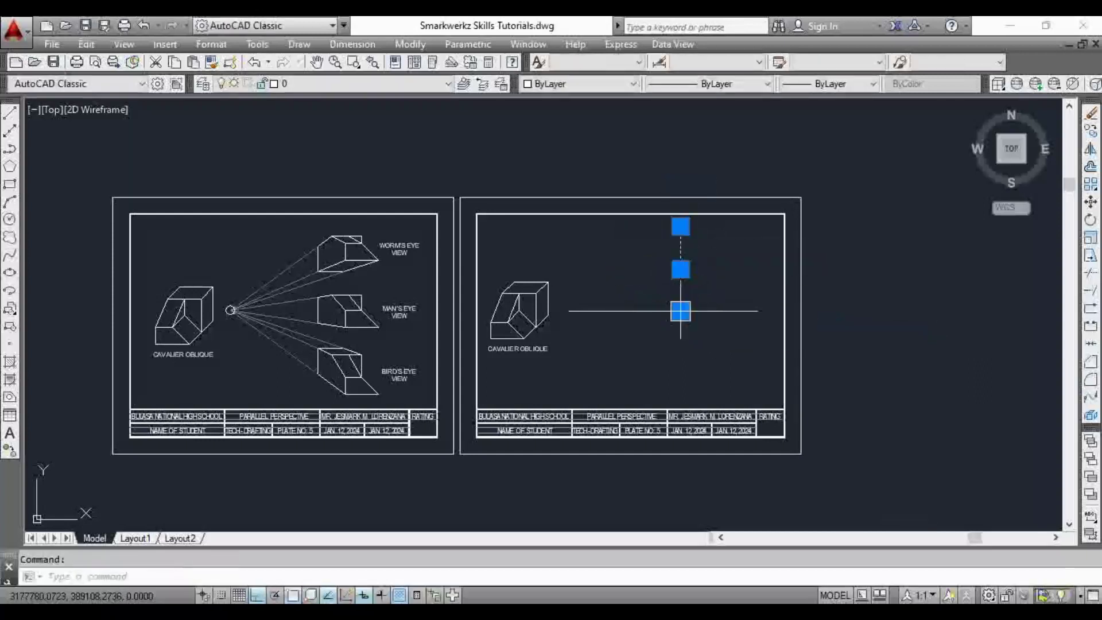
{"action": "left_click", "coordinate": [681, 311]}
{"action": "scroll", "coordinate": [691, 393], "scroll_direction": "up", "scroll_amount": 2}
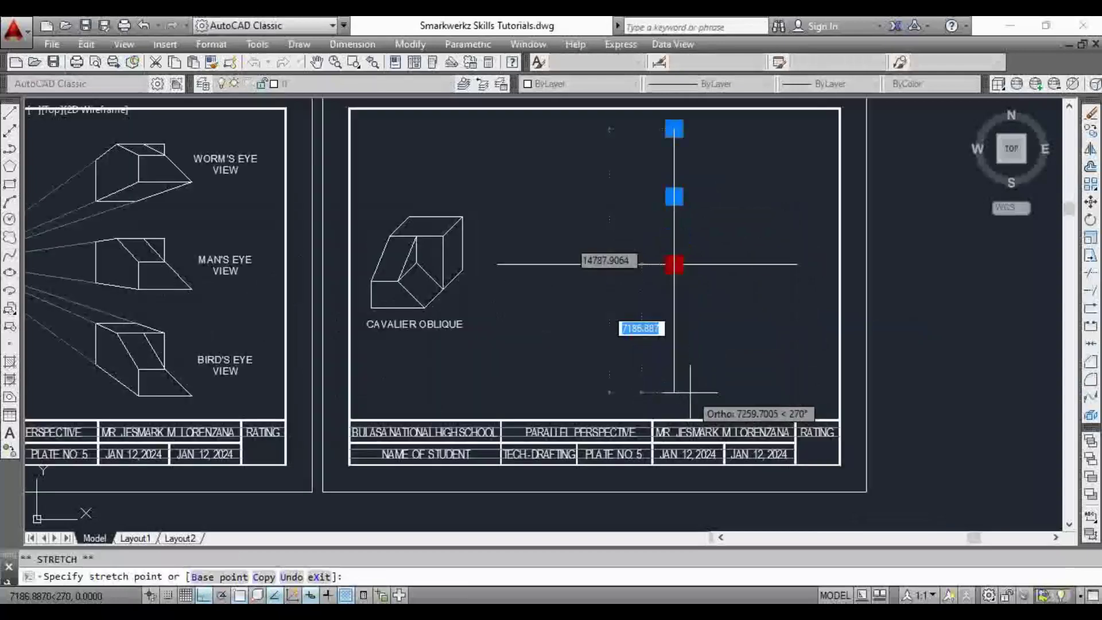
{"action": "left_click", "coordinate": [690, 393]}
{"action": "key", "text": "Escape"}
{"action": "scroll", "coordinate": [700, 272], "scroll_direction": "up", "scroll_amount": 2}
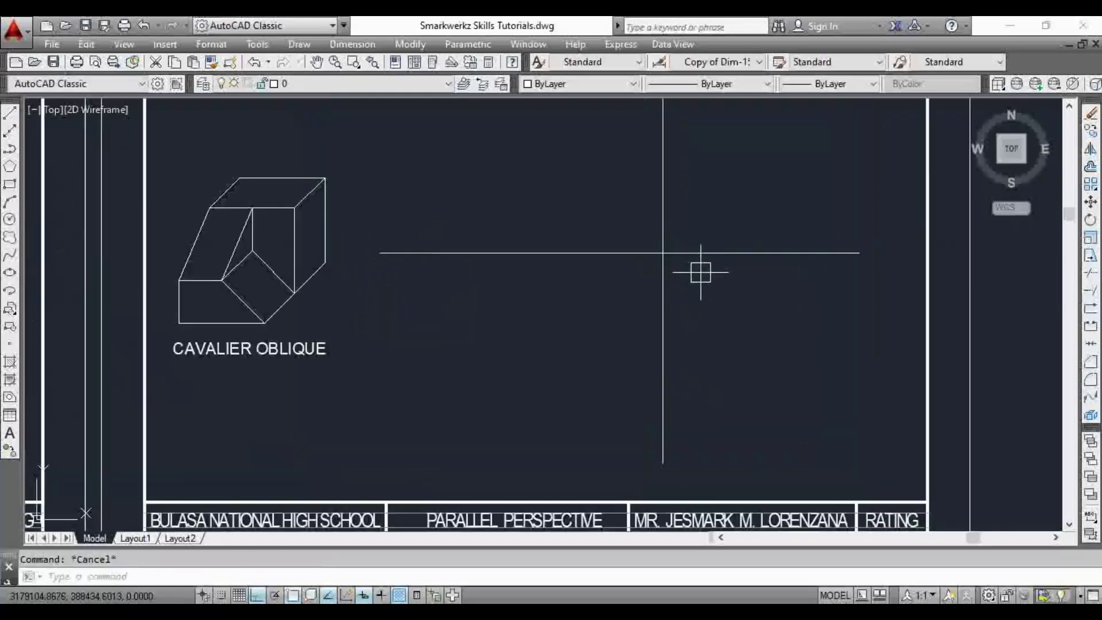
{"action": "scroll", "coordinate": [701, 250], "scroll_direction": "down", "scroll_amount": 2}
{"action": "middle_click_drag", "start_coordinate": [691, 158], "coordinate": [691, 177]}
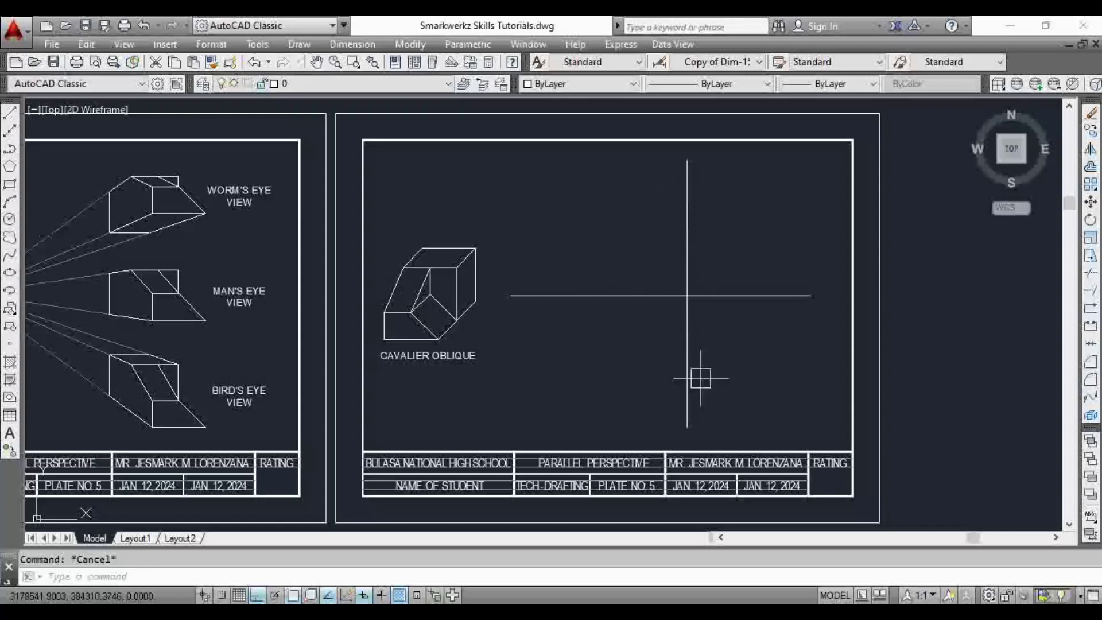
{"action": "mouse_move", "coordinate": [690, 411]}
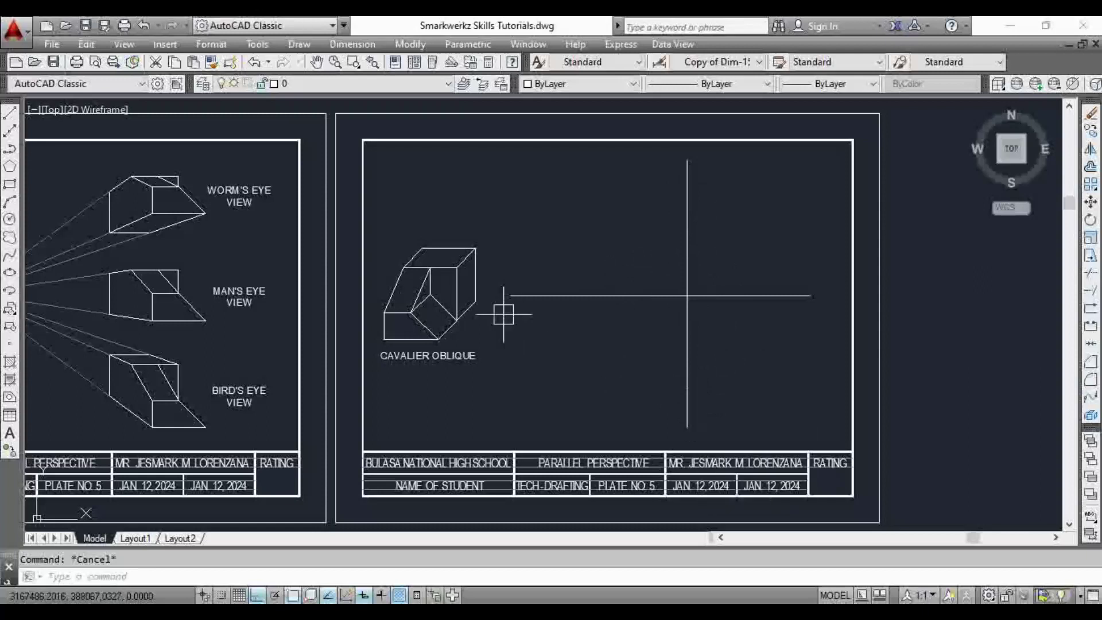
{"action": "middle_click_drag", "start_coordinate": [524, 322], "coordinate": [563, 332]}
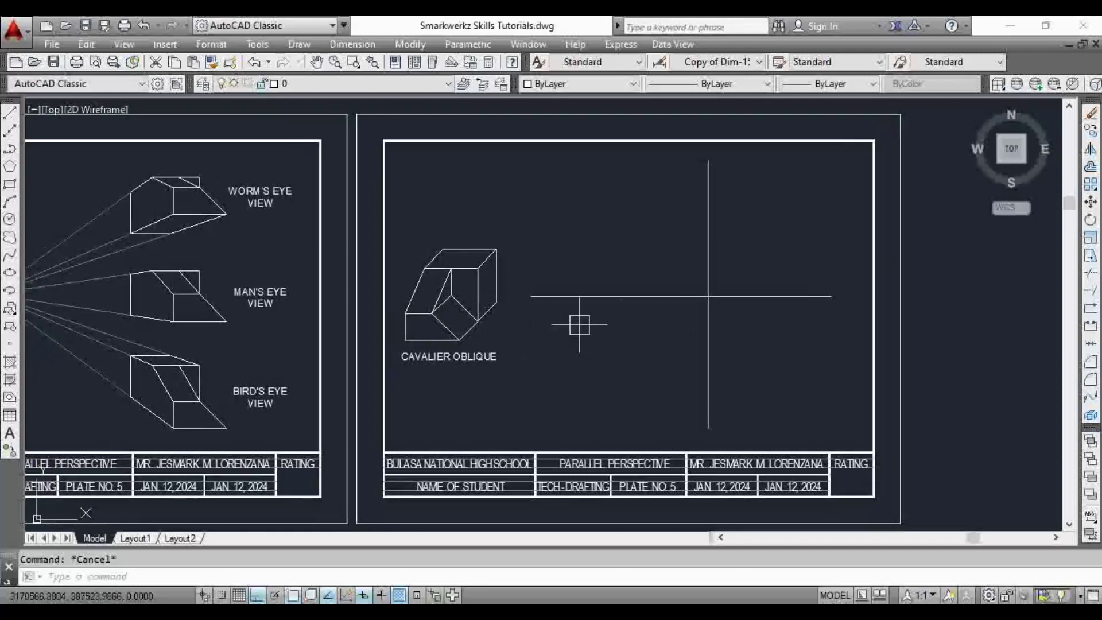
{"action": "middle_click_drag", "start_coordinate": [562, 343], "coordinate": [666, 345]}
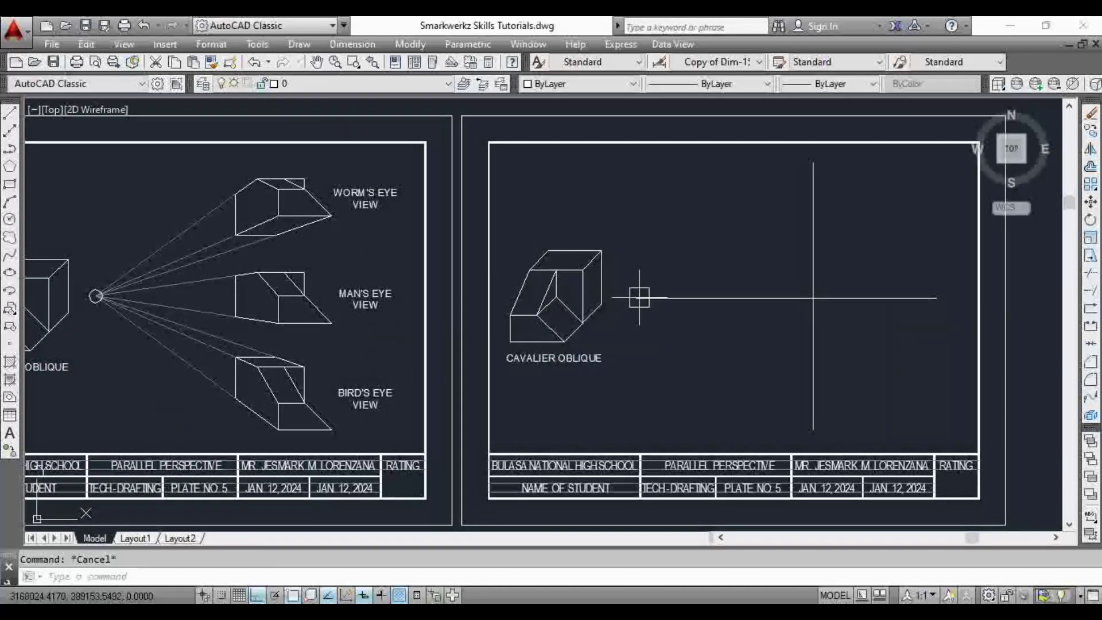
Draw a 3000 by 3000 rectangle above the horizontal line, between the cavalier figure and the vertical line.
{"action": "scroll", "coordinate": [725, 322], "scroll_direction": "up", "scroll_amount": 2}
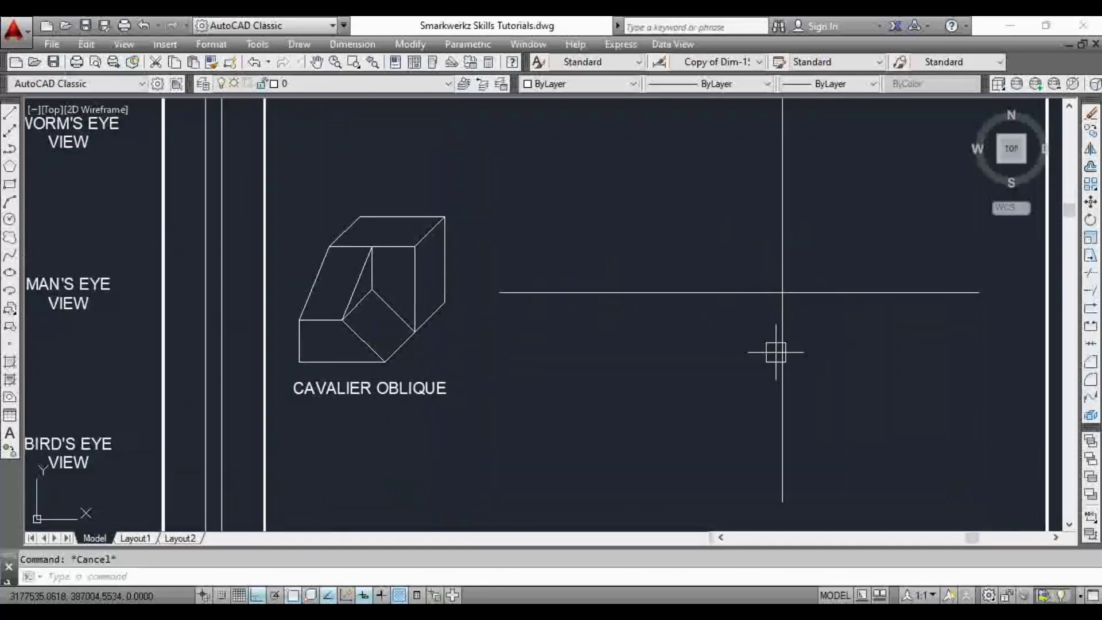
{"action": "middle_click_drag", "start_coordinate": [827, 229], "coordinate": [826, 290]}
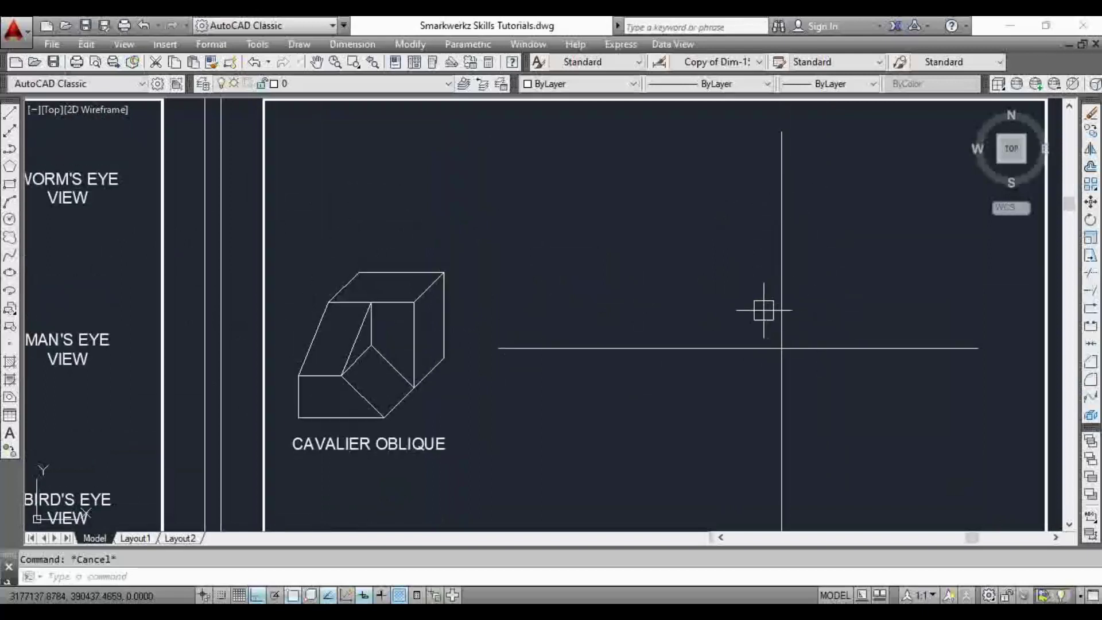
{"action": "type", "text": "c"}
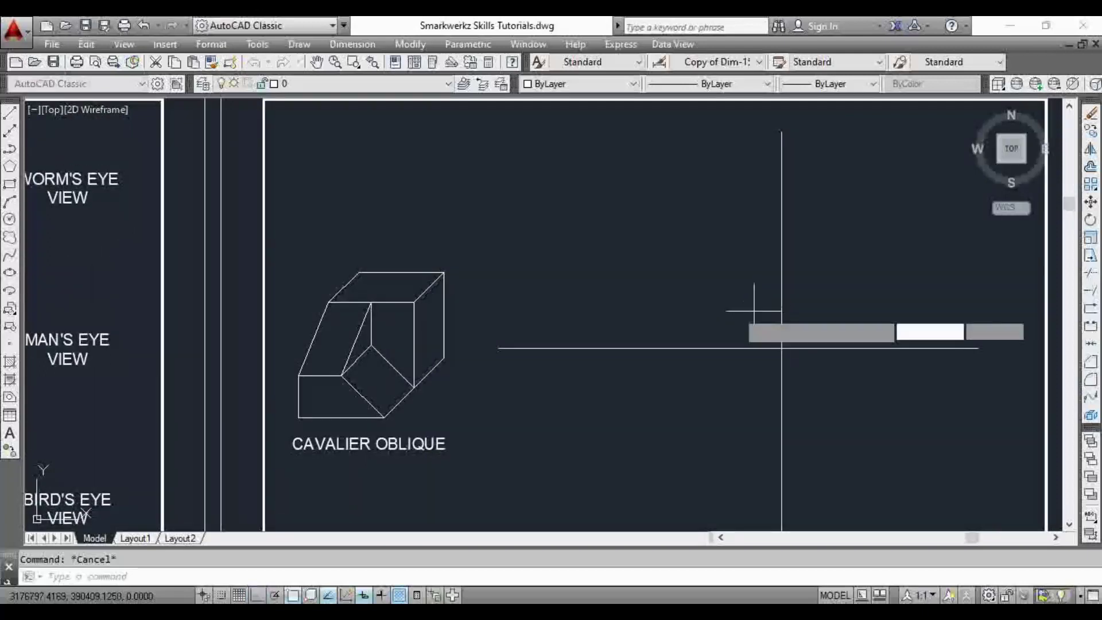
{"action": "key", "text": "Return"}
{"action": "left_click", "coordinate": [619, 236]}
{"action": "type", "text": "d"}
{"action": "key", "text": "Return"}
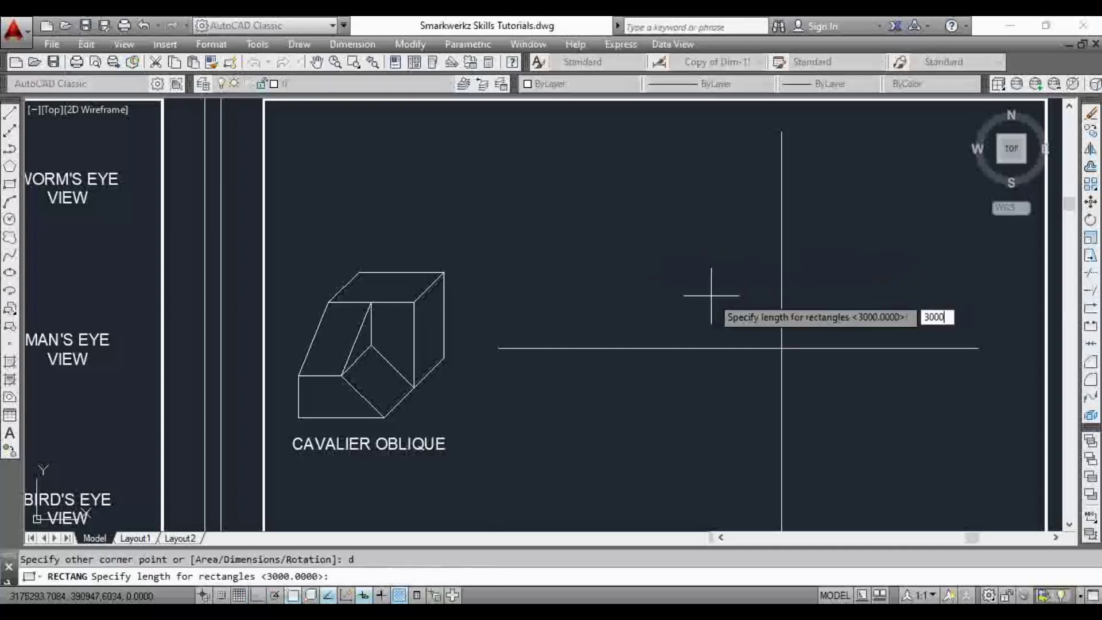
{"action": "type", "text": "3000"}
{"action": "key", "text": "Return"}
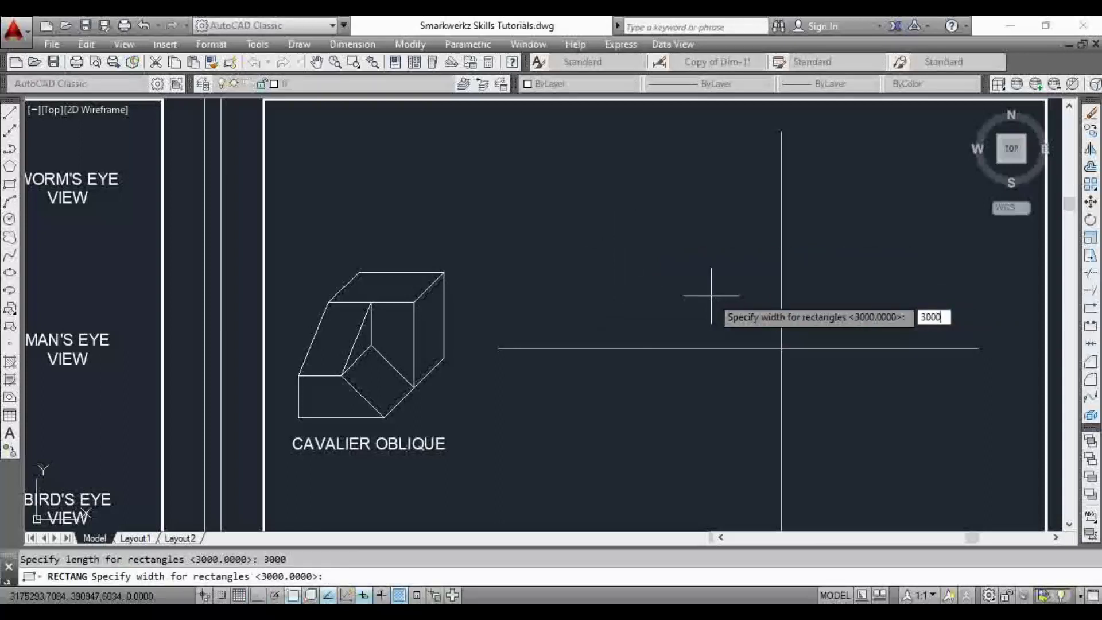
{"action": "key", "text": "Return"}
{"action": "left_click", "coordinate": [709, 294]}
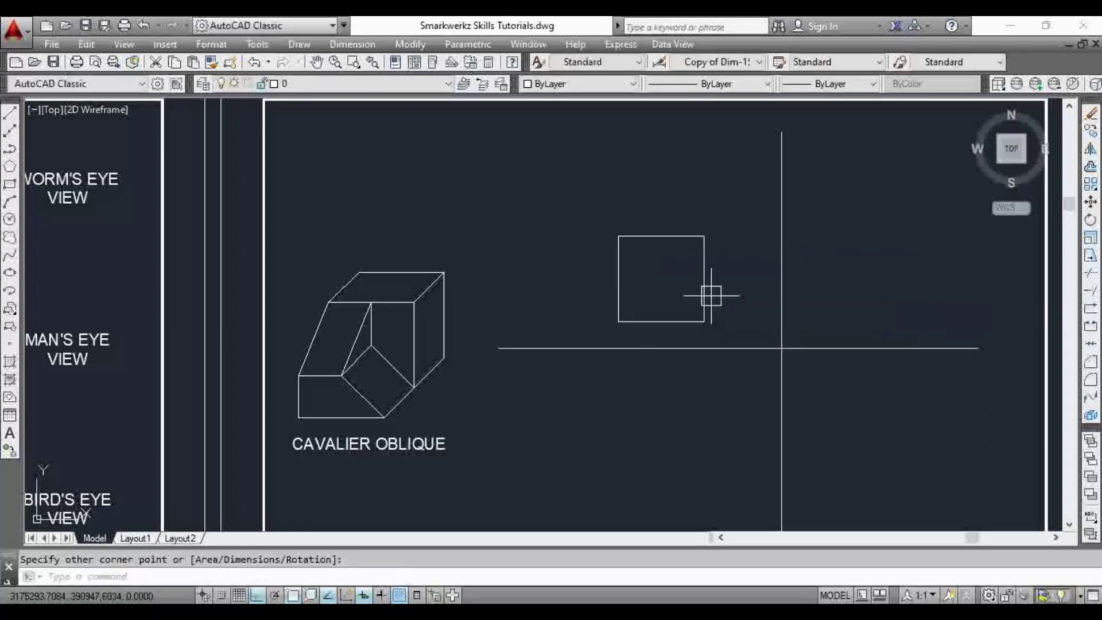
{"action": "left_click", "coordinate": [710, 287]}
{"action": "key", "text": "Escape"}
Move the square sideways so the midpoint of its top edge lies on the vertical line.
{"action": "middle_click_drag", "start_coordinate": [723, 300], "coordinate": [723, 290]}
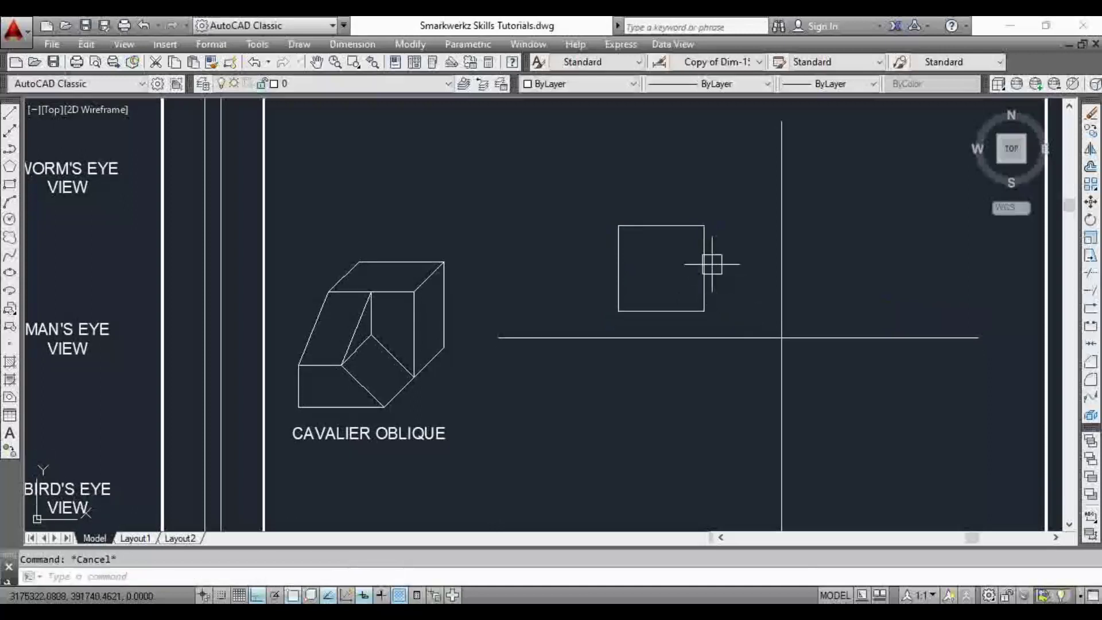
{"action": "left_click", "coordinate": [695, 277]}
{"action": "type", "text": "m"}
{"action": "key", "text": "Return"}
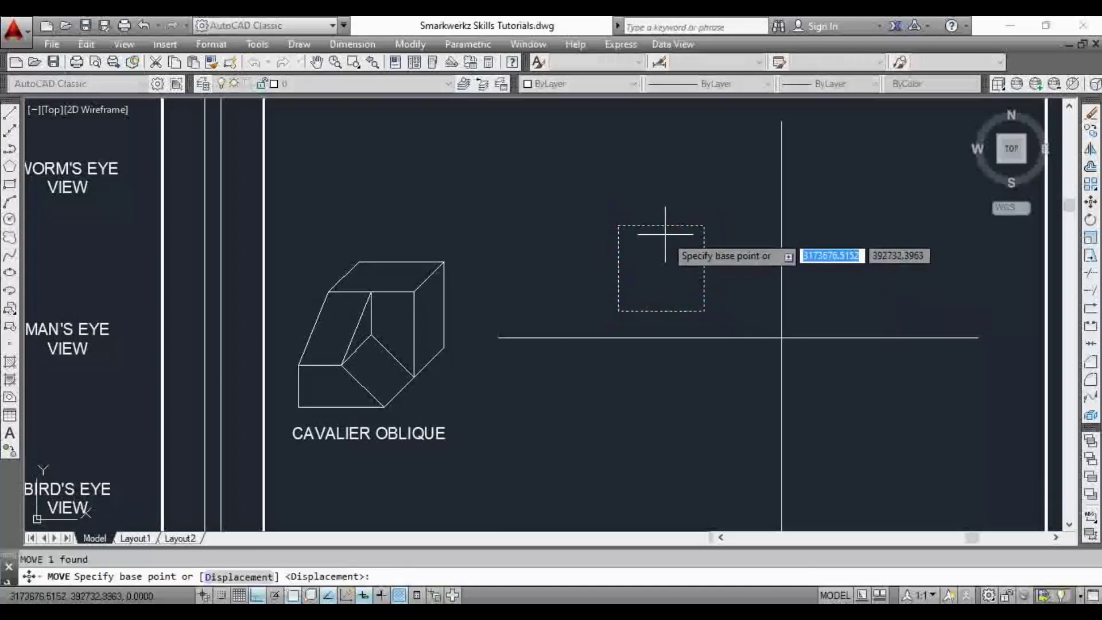
{"action": "left_click", "coordinate": [661, 225]}
{"action": "left_click", "coordinate": [782, 226]}
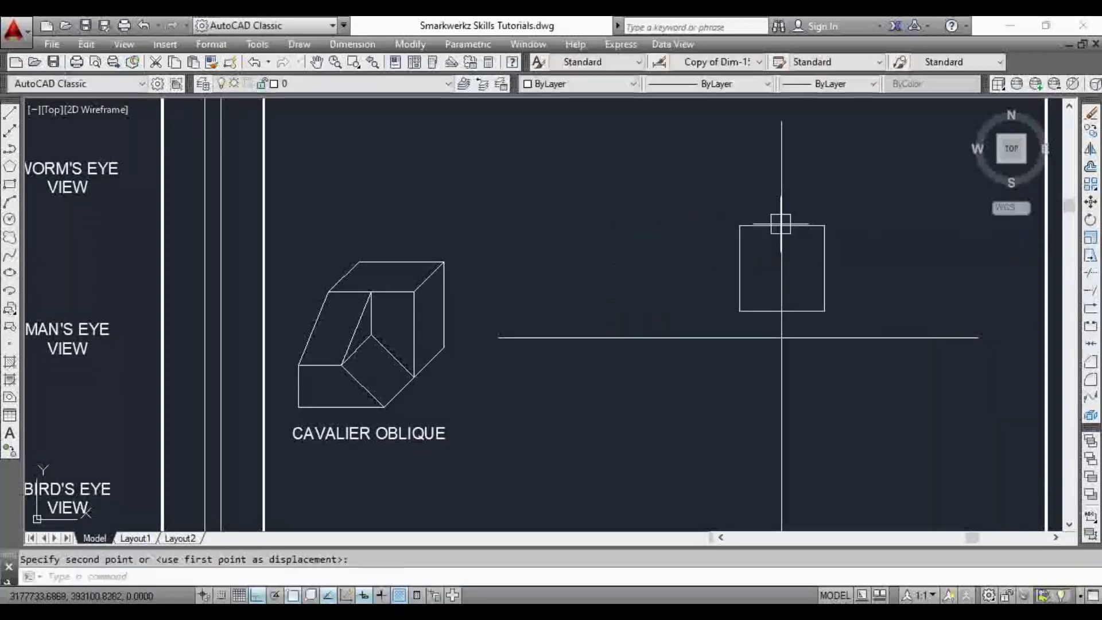
Move the square down so the midpoint of its left edge lies on the horizontal line.
{"action": "left_click", "coordinate": [806, 227]}
{"action": "type", "text": "m"}
{"action": "key", "text": "Return"}
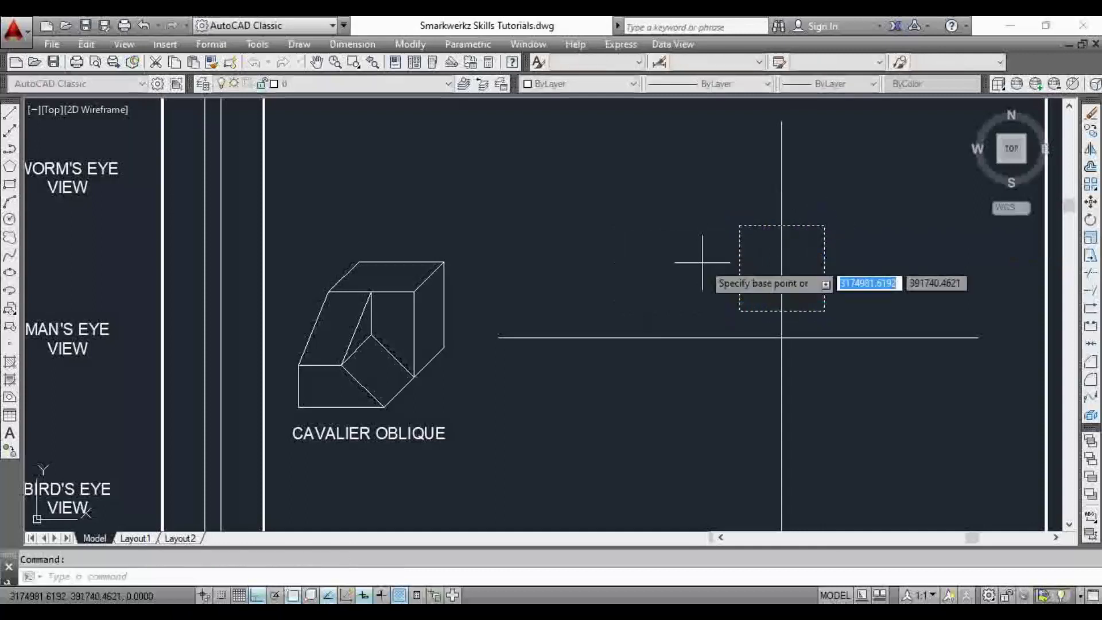
{"action": "left_click", "coordinate": [740, 268]}
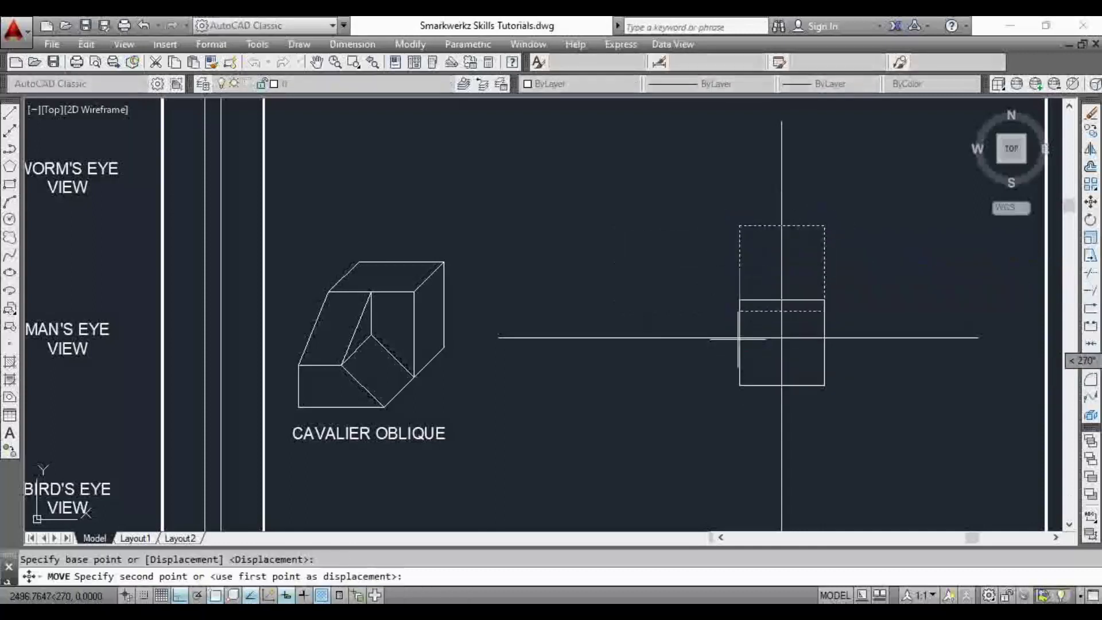
{"action": "left_click", "coordinate": [739, 337]}
{"action": "key", "text": "Escape"}
{"action": "scroll", "coordinate": [786, 322], "scroll_direction": "down", "scroll_amount": 5}
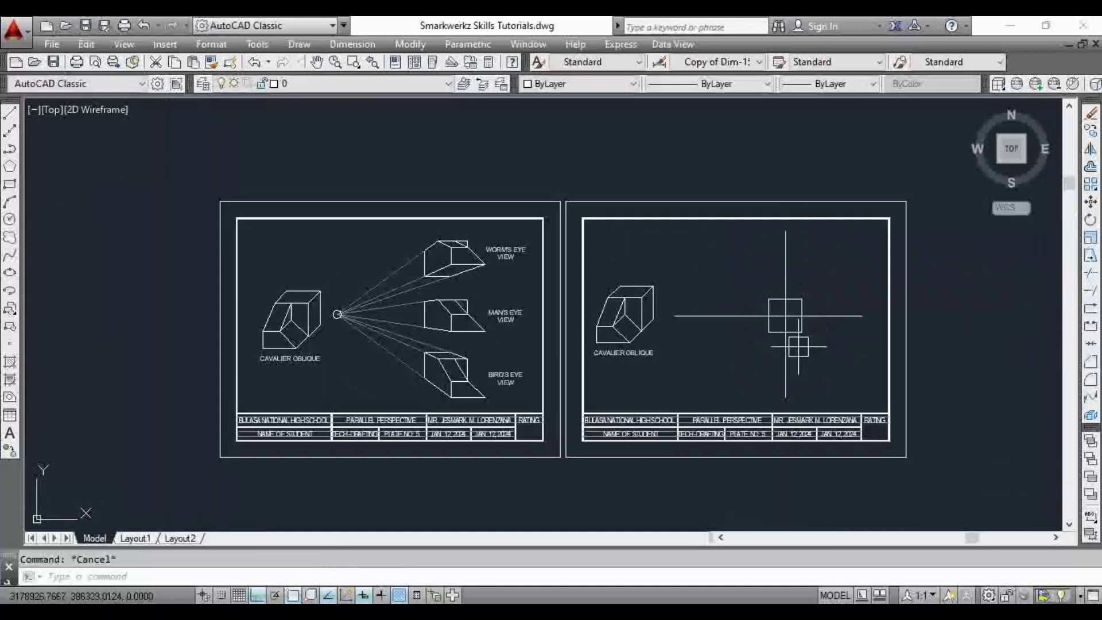
Move the square and the vertical line together about 1500 units to the right along the horizontal line.
{"action": "middle_click_drag", "start_coordinate": [807, 356], "coordinate": [781, 354]}
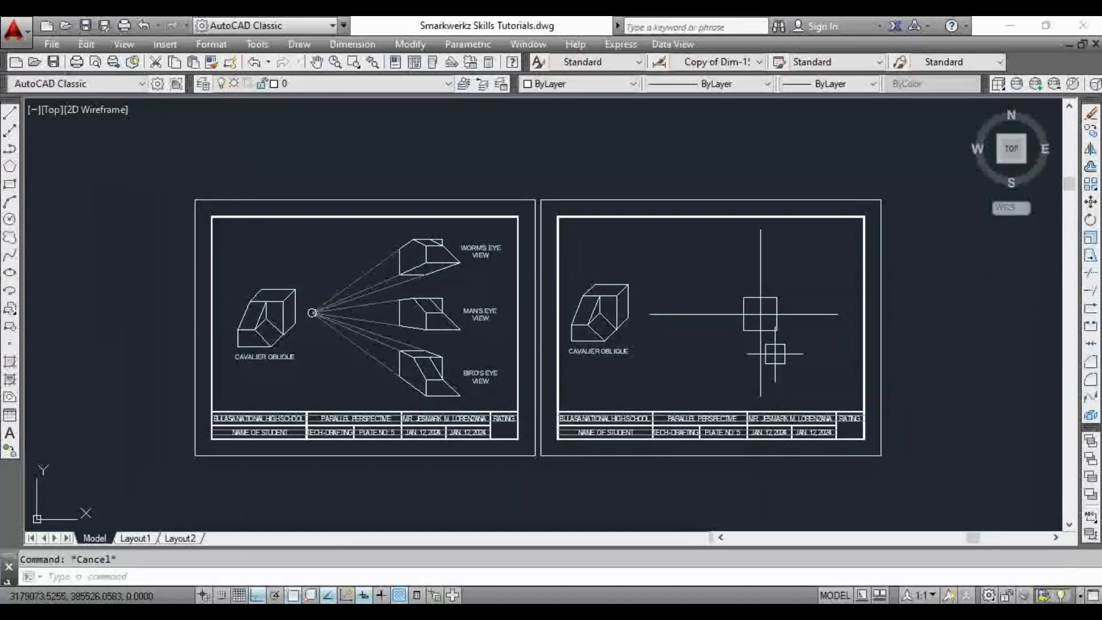
{"action": "scroll", "coordinate": [716, 333], "scroll_direction": "up", "scroll_amount": 3}
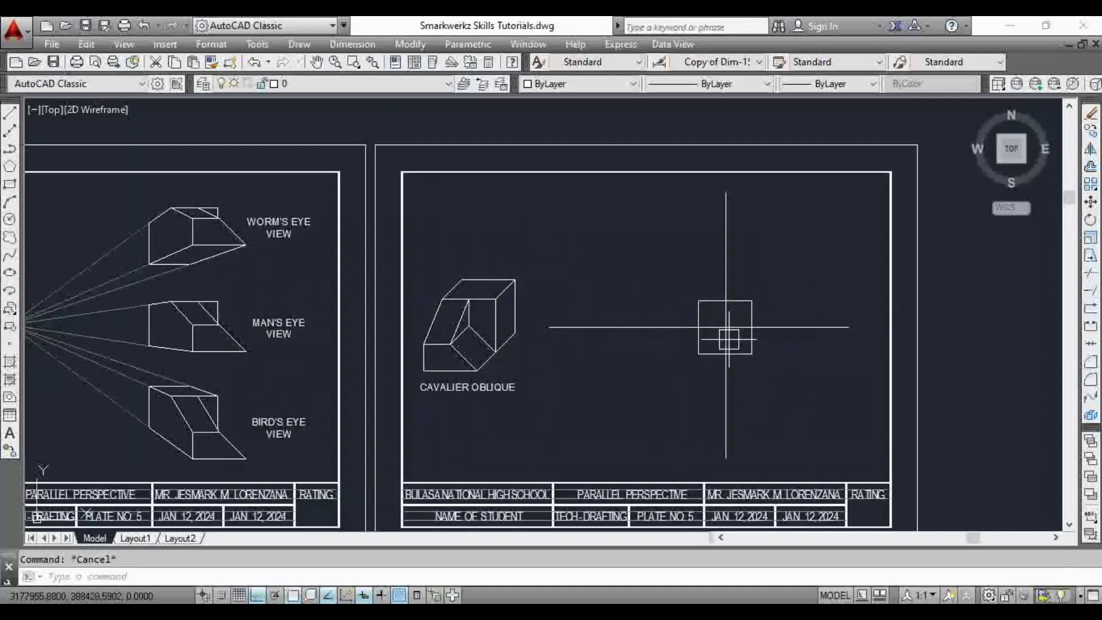
{"action": "left_click", "coordinate": [804, 253]}
{"action": "left_click", "coordinate": [699, 309]}
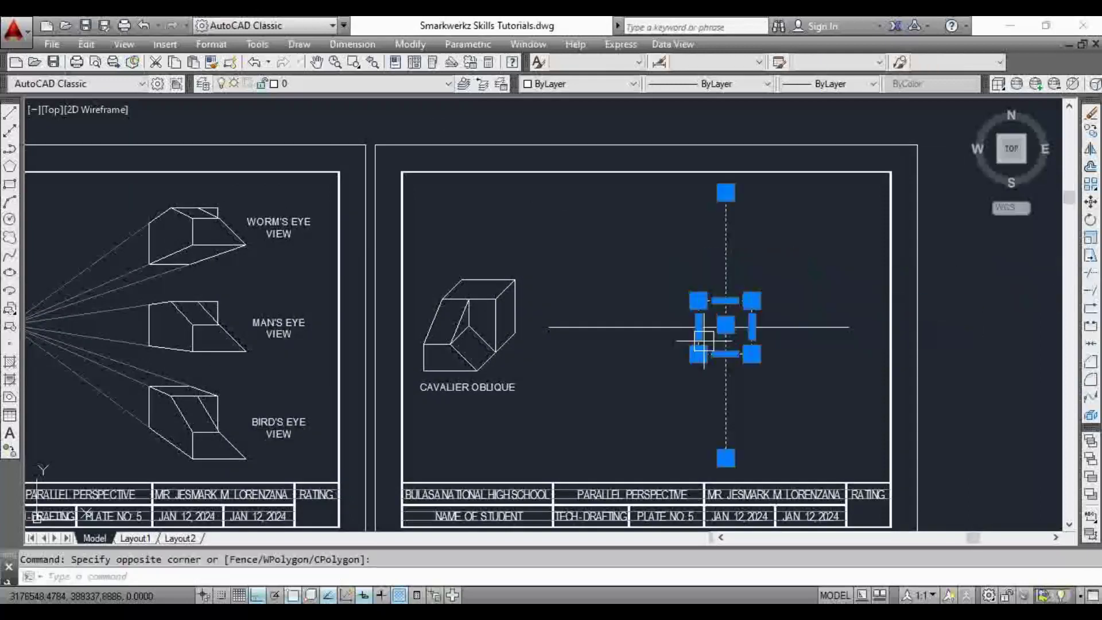
{"action": "left_click", "coordinate": [788, 349]}
{"action": "left_click", "coordinate": [669, 388]}
{"action": "key", "text": "Return"}
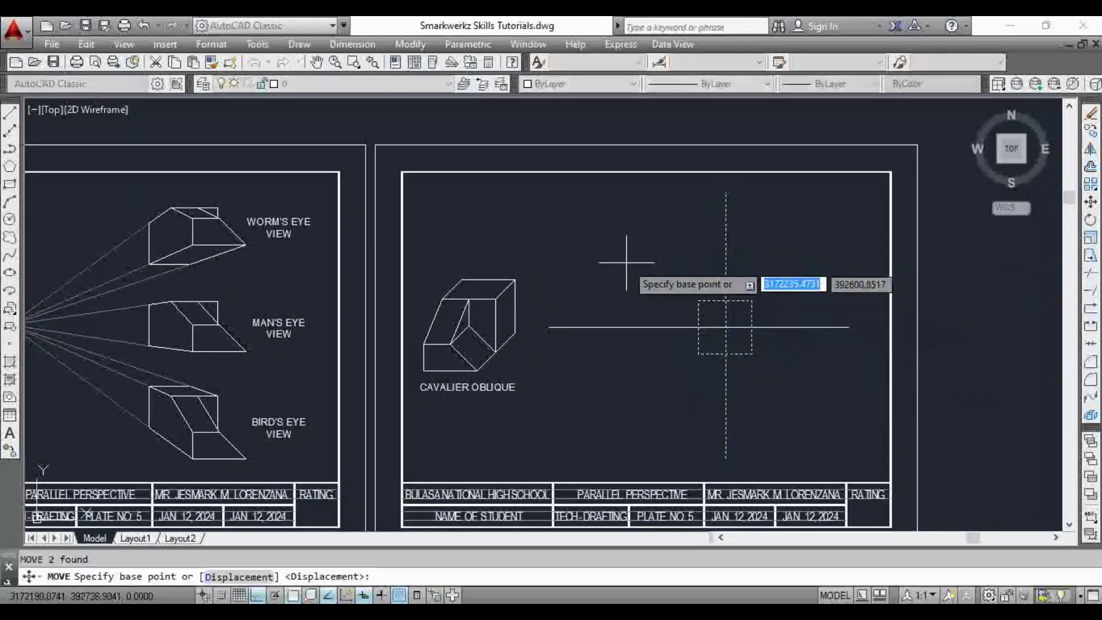
{"action": "left_click", "coordinate": [632, 248]}
{"action": "left_click", "coordinate": [659, 248]}
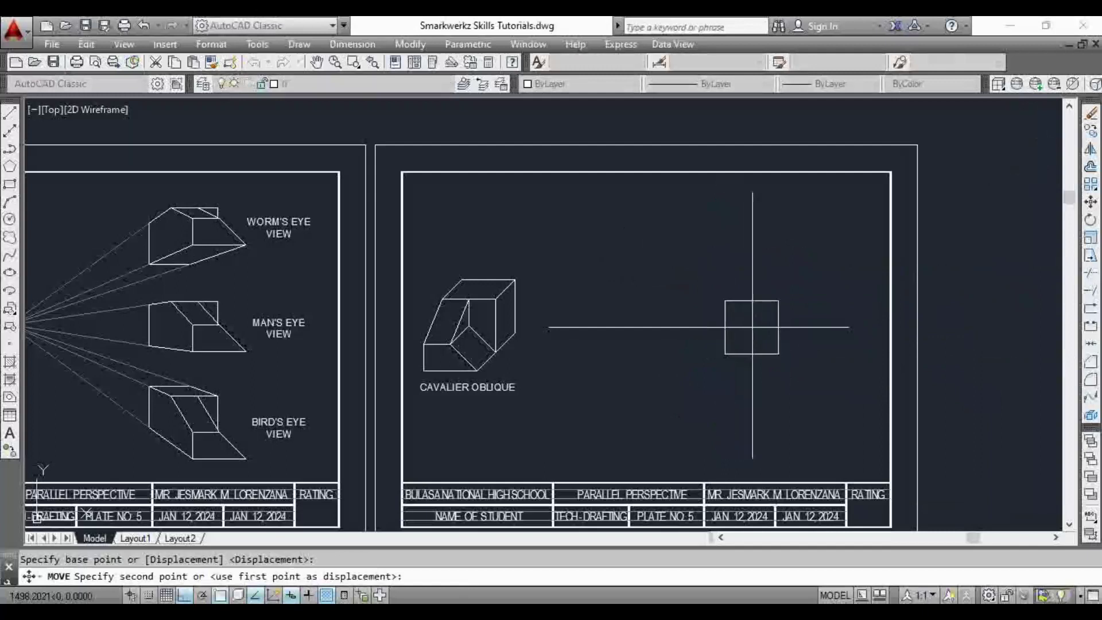
{"action": "middle_click_drag", "start_coordinate": [764, 378], "coordinate": [764, 356]}
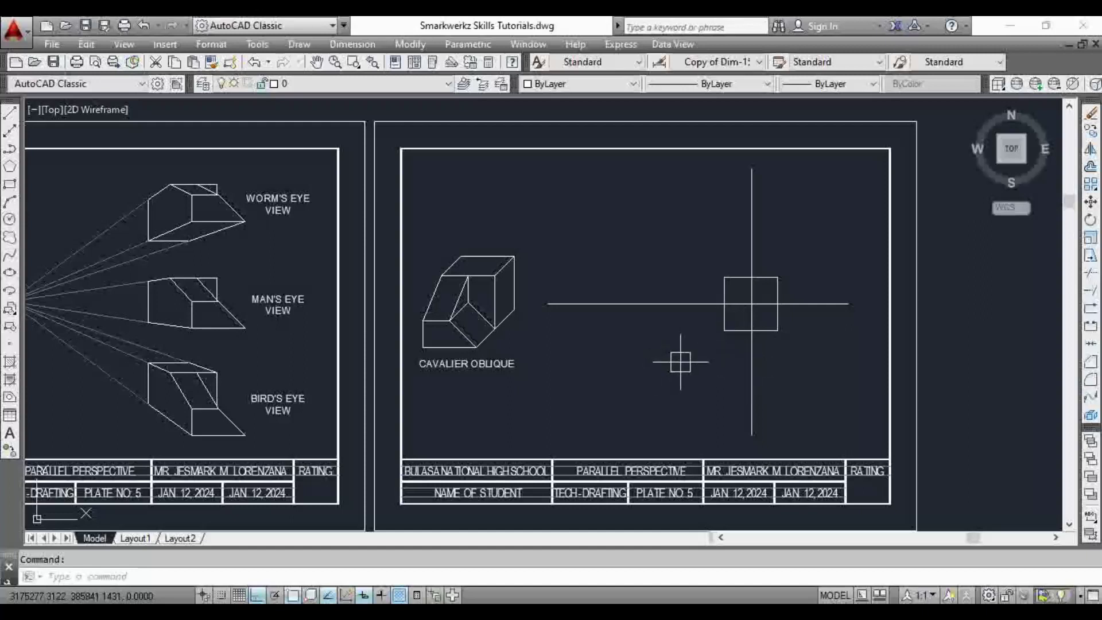
Draw a horizontal line leftward from the square's lower-left corner, ending between the square and the cavalier figure.
{"action": "key", "text": "Return"}
{"action": "left_click", "coordinate": [724, 331]}
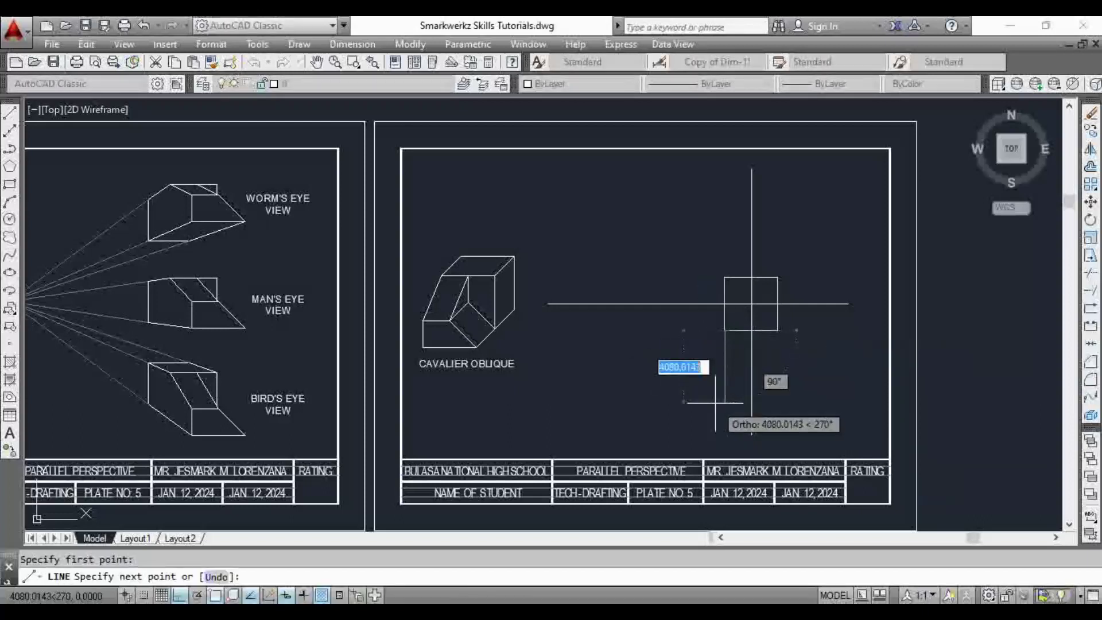
{"action": "left_click", "coordinate": [637, 370]}
{"action": "key", "text": "Escape"}
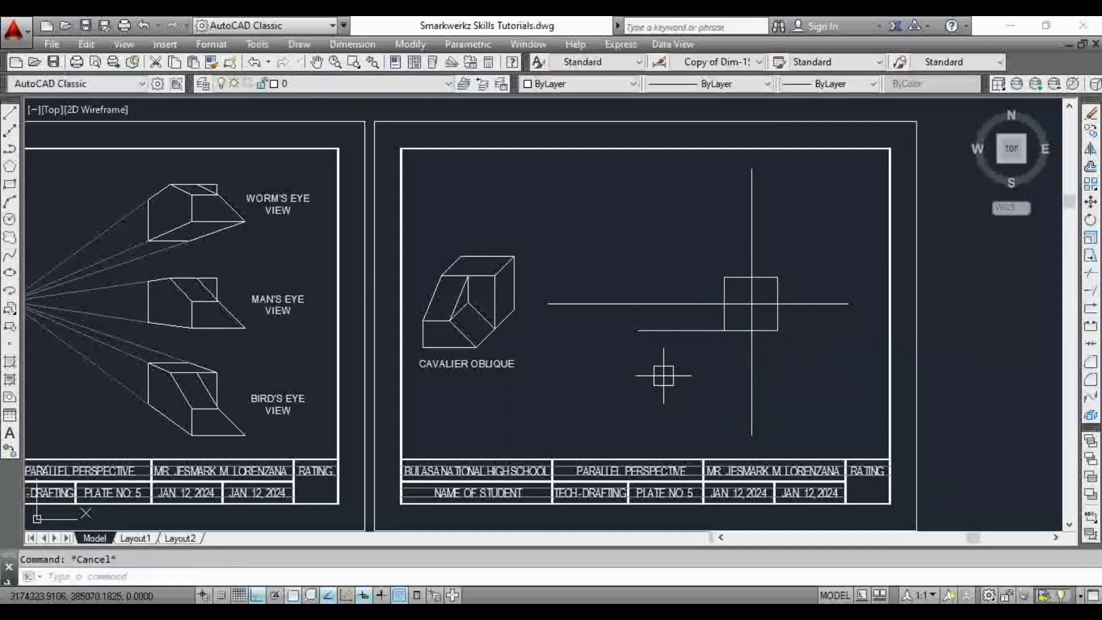
Offset the short horizontal line at the square's lower-left corner downward by 3000.
{"action": "type", "text": "o"}
{"action": "key", "text": "Return"}
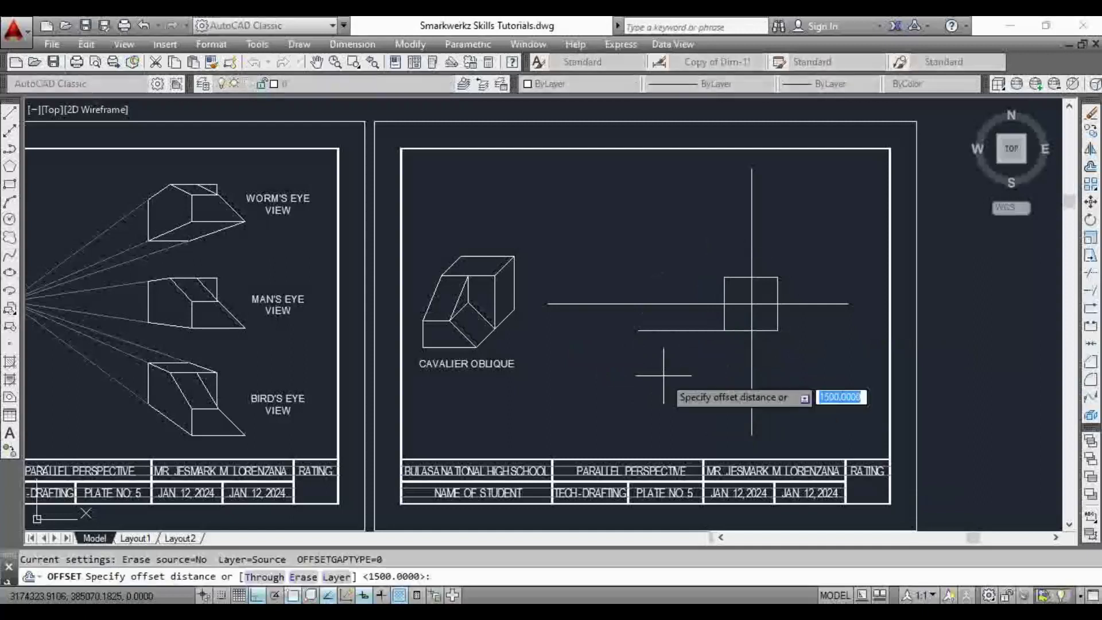
{"action": "type", "text": "3000"}
{"action": "key", "text": "Return"}
{"action": "left_click", "coordinate": [684, 330]}
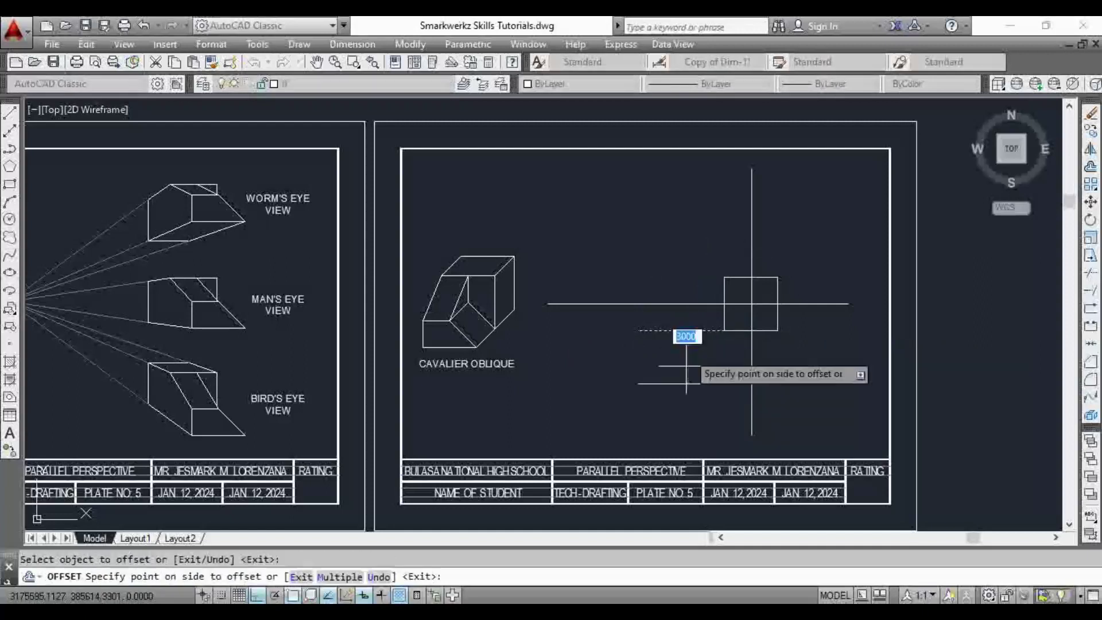
{"action": "left_click", "coordinate": [687, 367]}
{"action": "key", "text": "Escape"}
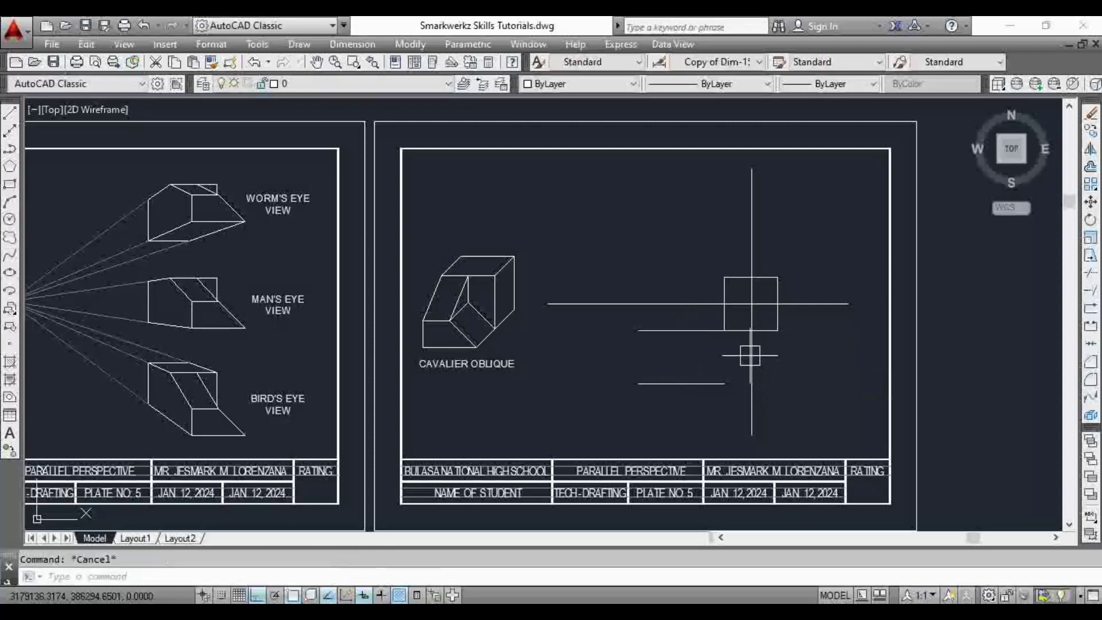
Copy the square straight down so its top-left corner meets the right end of the offset line.
{"action": "left_click", "coordinate": [727, 306]}
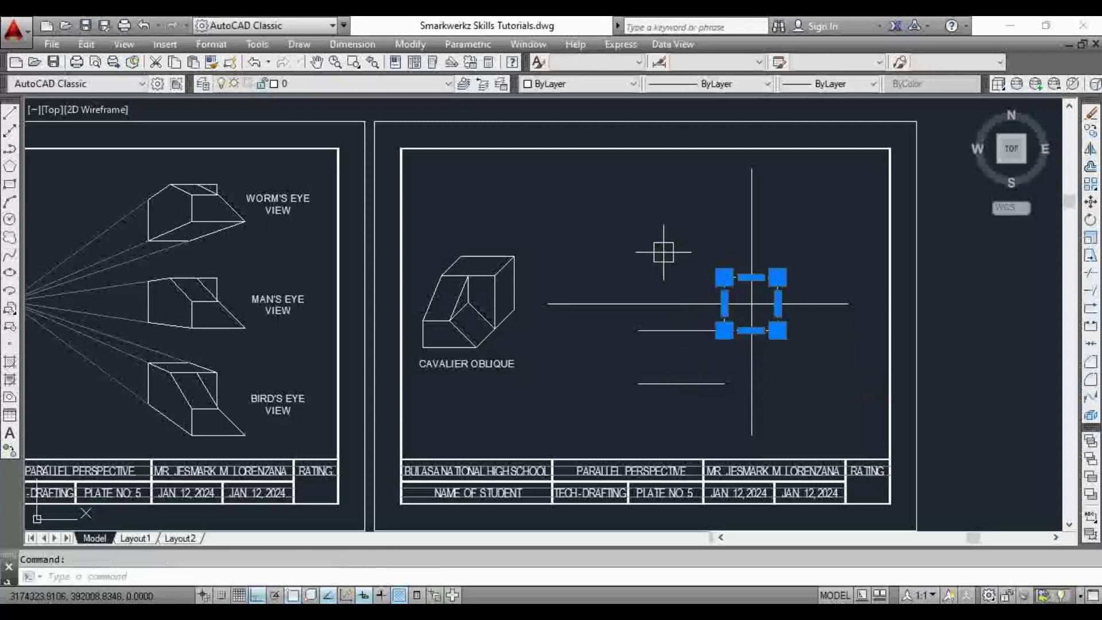
{"action": "type", "text": "co"}
{"action": "key", "text": "Return"}
{"action": "scroll", "coordinate": [718, 287], "scroll_direction": "up", "scroll_amount": 4}
{"action": "middle_click_drag", "start_coordinate": [716, 285], "coordinate": [615, 234]}
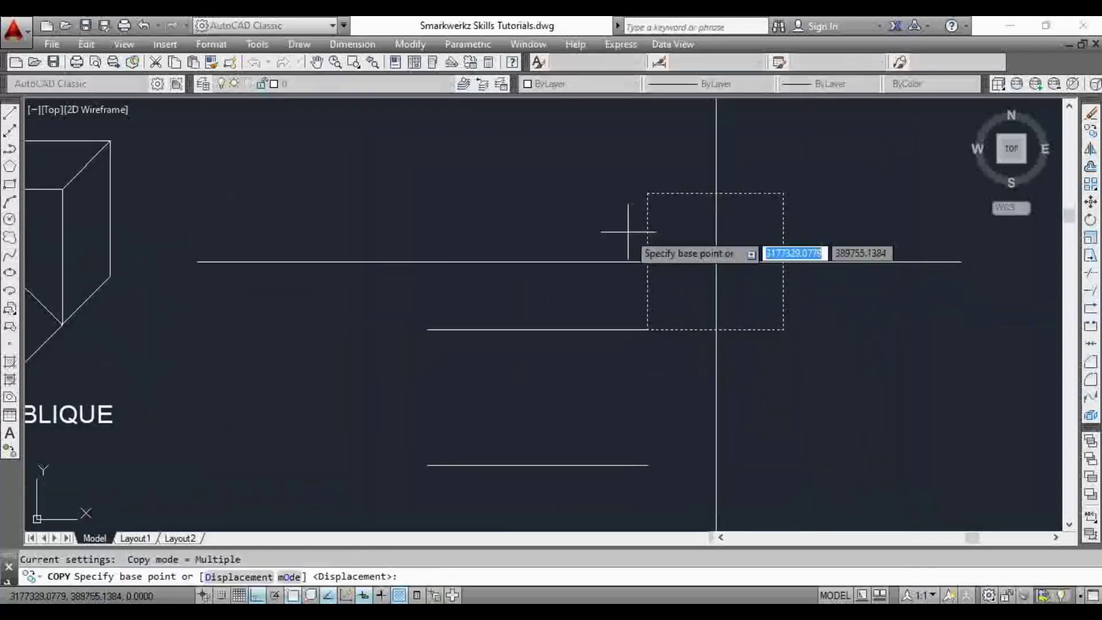
{"action": "left_click", "coordinate": [648, 193]}
{"action": "scroll", "coordinate": [674, 346], "scroll_direction": "down", "scroll_amount": 2}
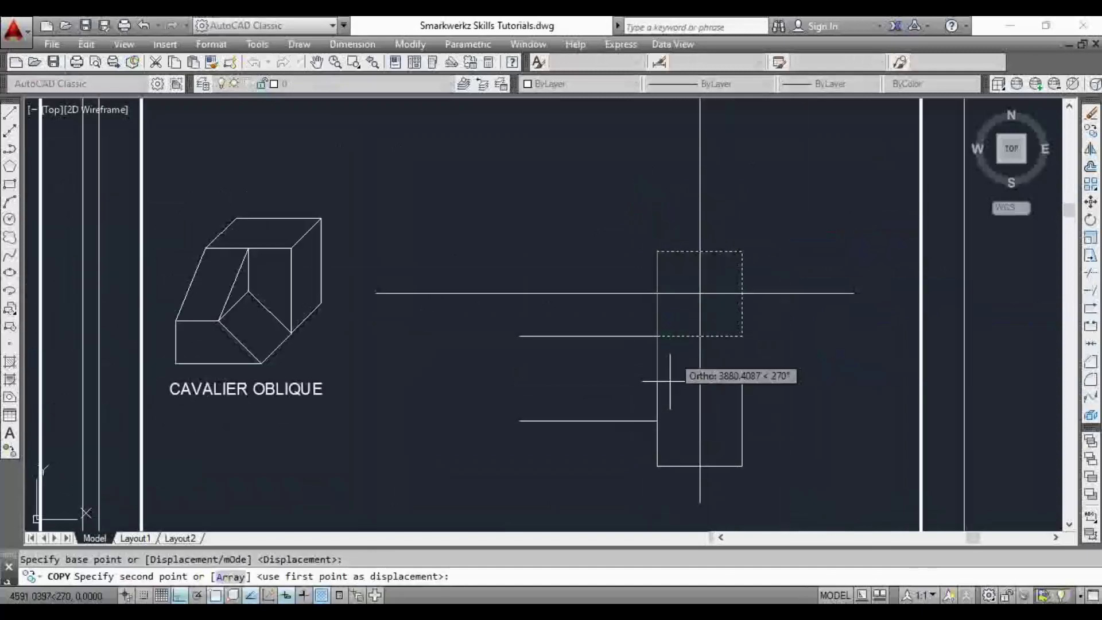
{"action": "scroll", "coordinate": [655, 421], "scroll_direction": "down", "scroll_amount": 4}
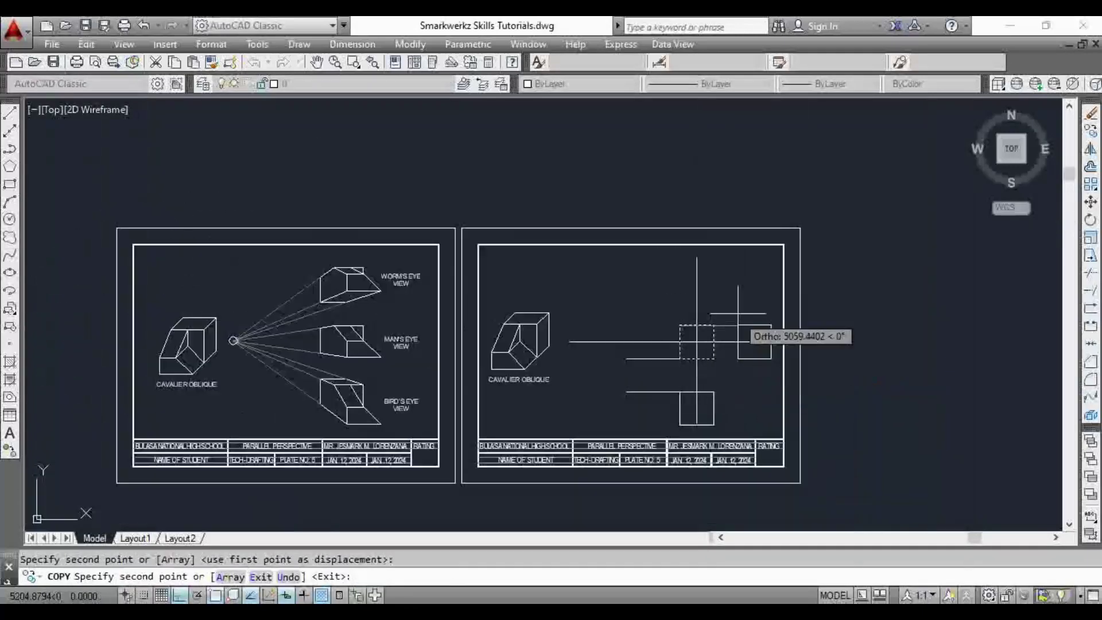
{"action": "key", "text": "Escape"}
{"action": "scroll", "coordinate": [692, 333], "scroll_direction": "up", "scroll_amount": 2}
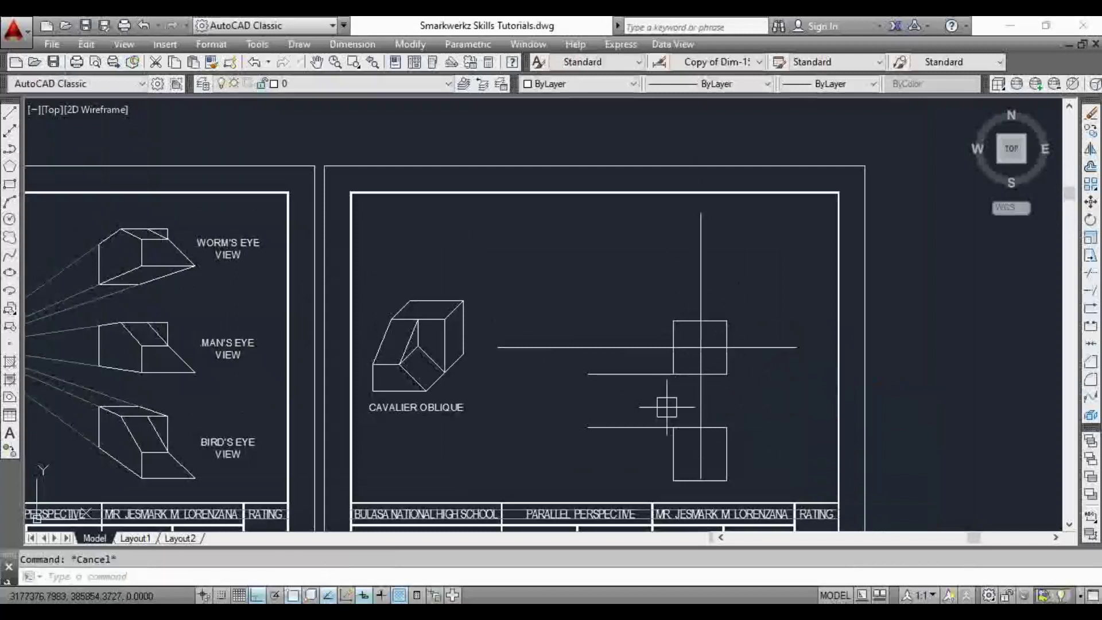
Draw a horizontal line leftward from the middle square's upper-left corner, ending between the square and the cavalier figure.
{"action": "scroll", "coordinate": [671, 354], "scroll_direction": "up", "scroll_amount": 3}
{"action": "type", "text": "l"}
{"action": "key", "text": "Return"}
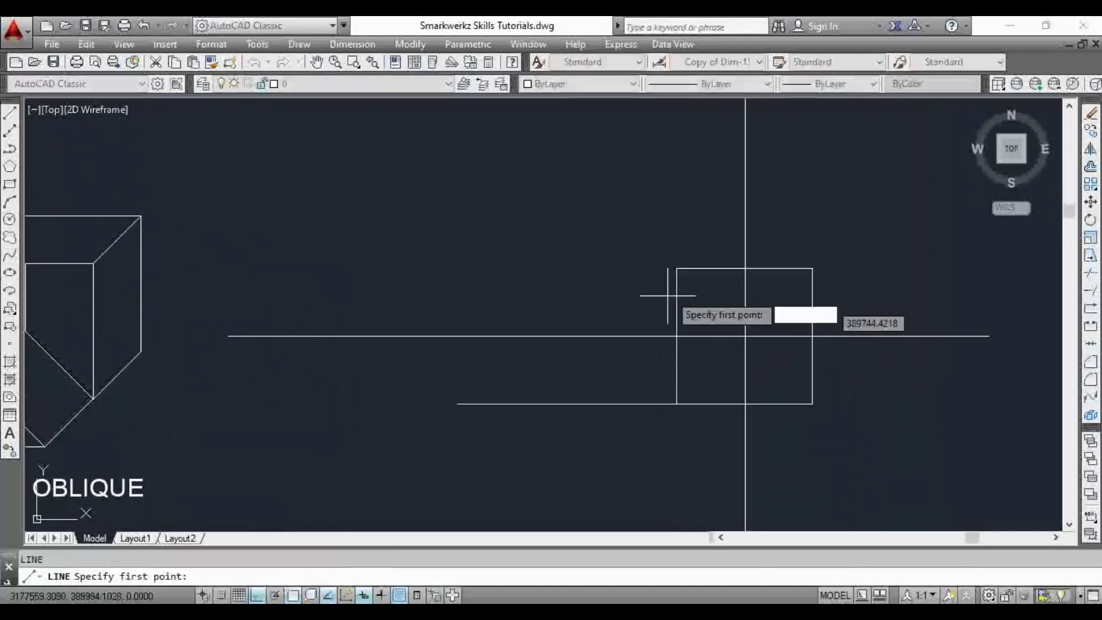
{"action": "left_click", "coordinate": [677, 268]}
{"action": "scroll", "coordinate": [587, 279], "scroll_direction": "down", "scroll_amount": 2}
{"action": "key", "text": "Escape"}
{"action": "scroll", "coordinate": [585, 280], "scroll_direction": "down", "scroll_amount": 2}
Offset the short horizontal line at the middle square's upper-left corner upward by 3000.
{"action": "type", "text": "o"}
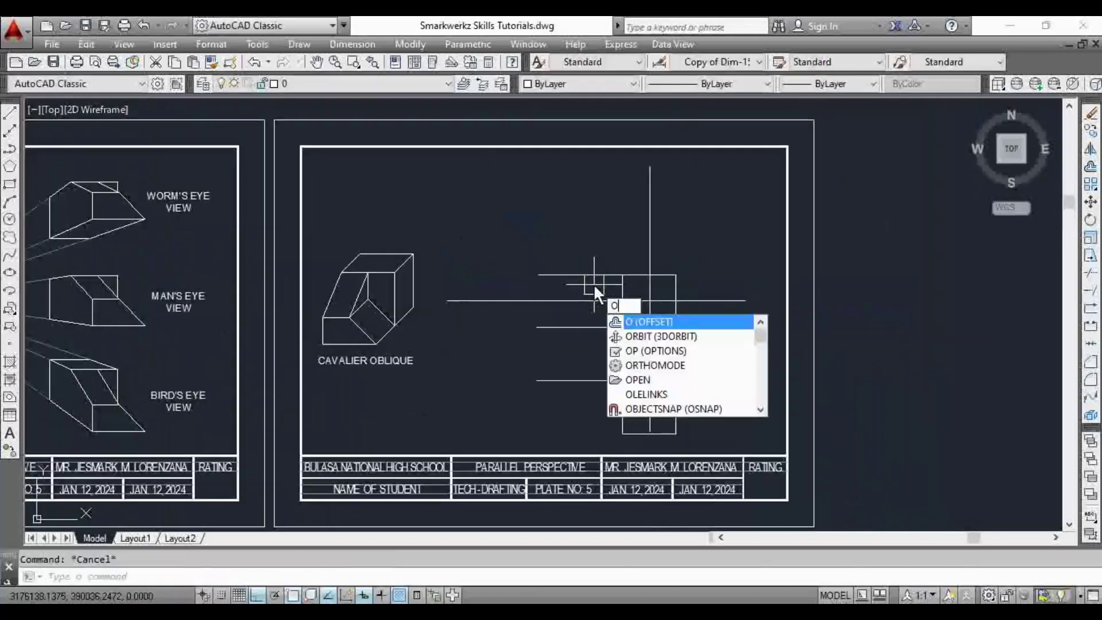
{"action": "key", "text": "Return"}
{"action": "key", "text": "Return"}
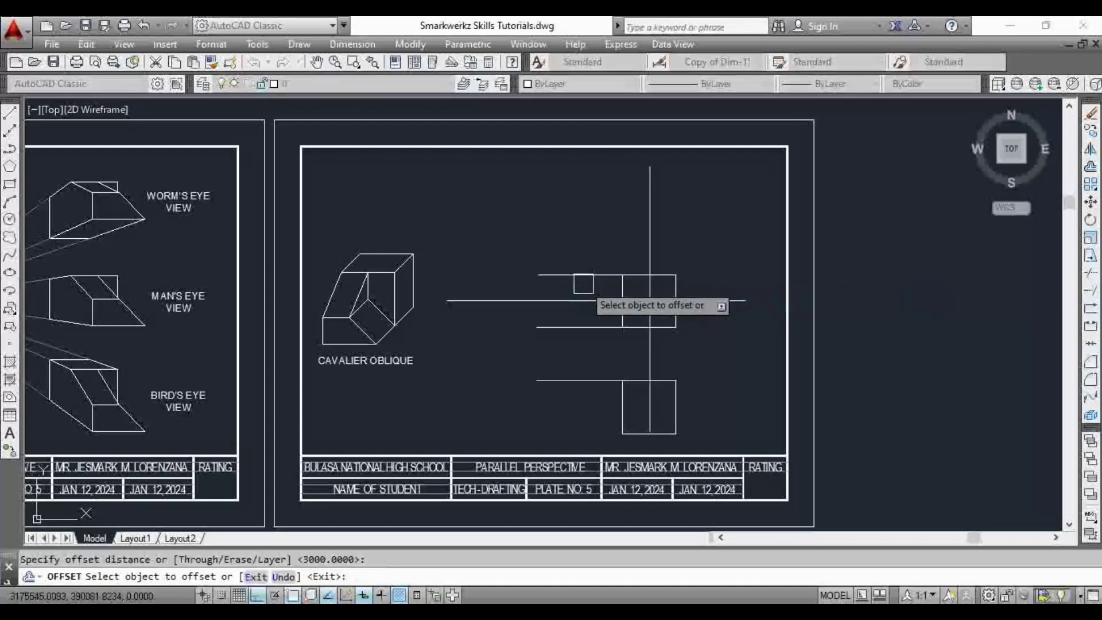
{"action": "key", "text": "Return"}
{"action": "key", "text": "Return"}
{"action": "key", "text": "Return"}
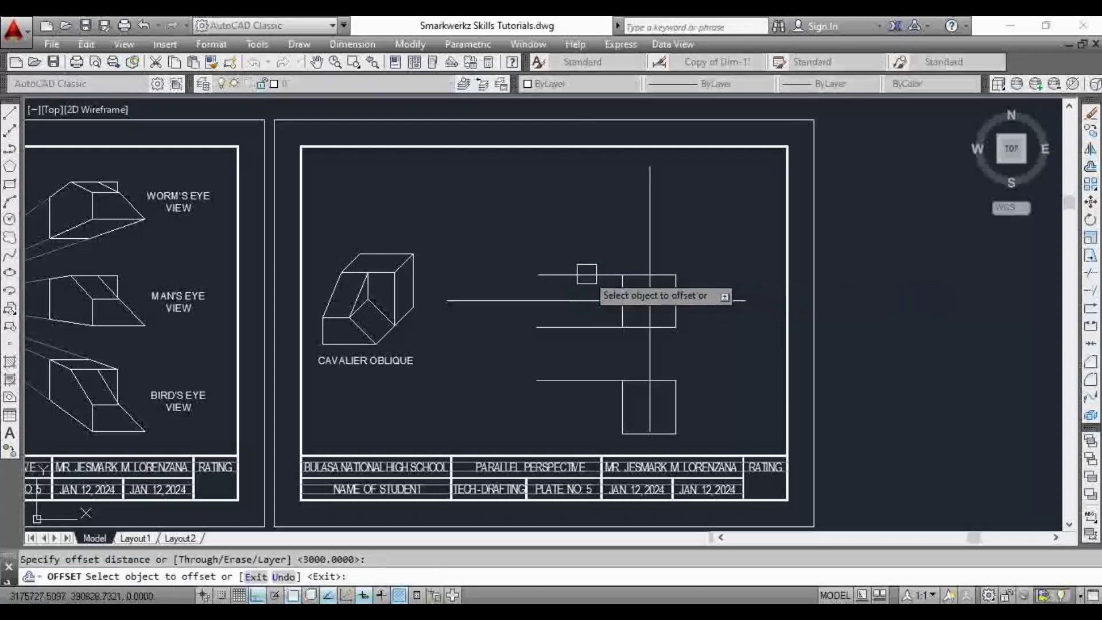
{"action": "left_click", "coordinate": [585, 274]}
{"action": "left_click", "coordinate": [575, 240]}
{"action": "key", "text": "Escape"}
Copy the middle square straight up so its lower-left corner meets the right end of the upper offset line.
{"action": "scroll", "coordinate": [622, 281], "scroll_direction": "up", "scroll_amount": 2}
{"action": "left_click", "coordinate": [623, 288]}
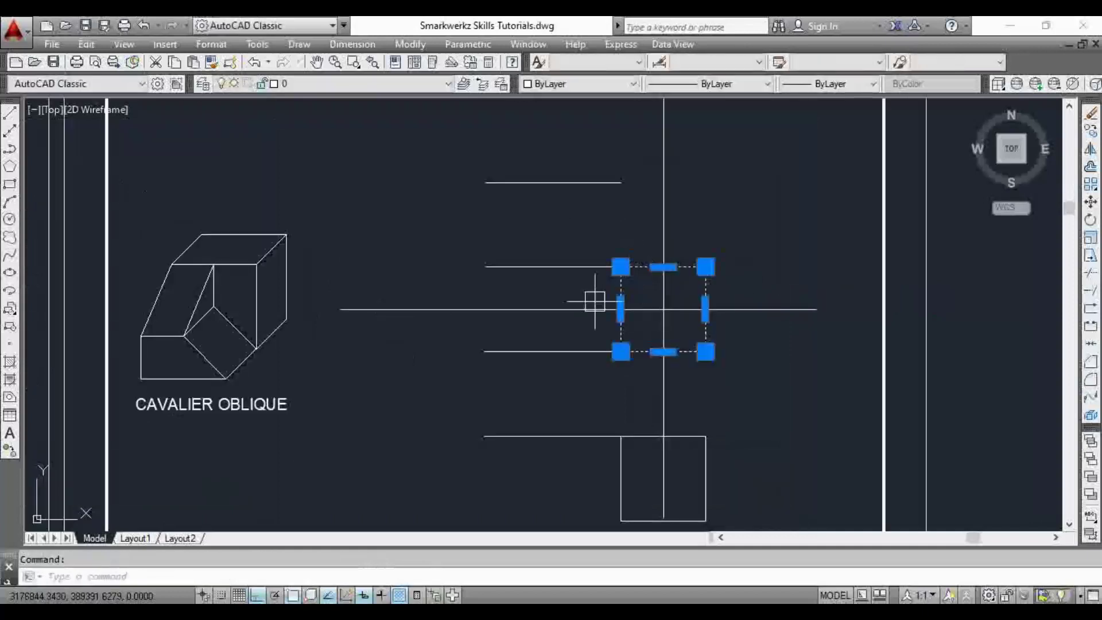
{"action": "type", "text": "co"}
{"action": "key", "text": "Return"}
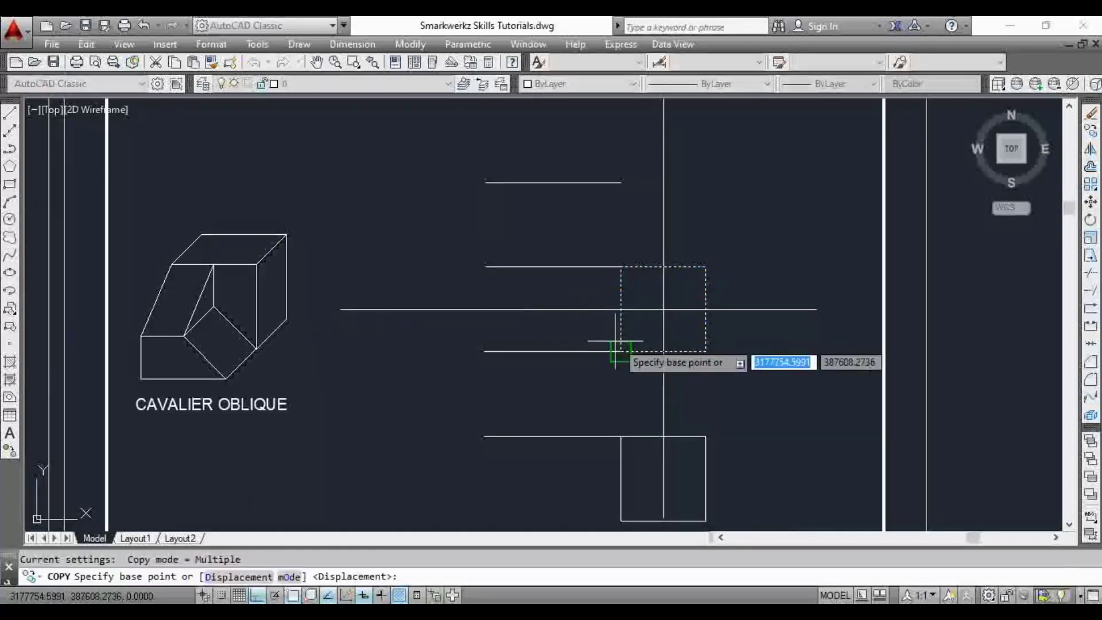
{"action": "left_click", "coordinate": [621, 352]}
{"action": "scroll", "coordinate": [629, 206], "scroll_direction": "down", "scroll_amount": 2}
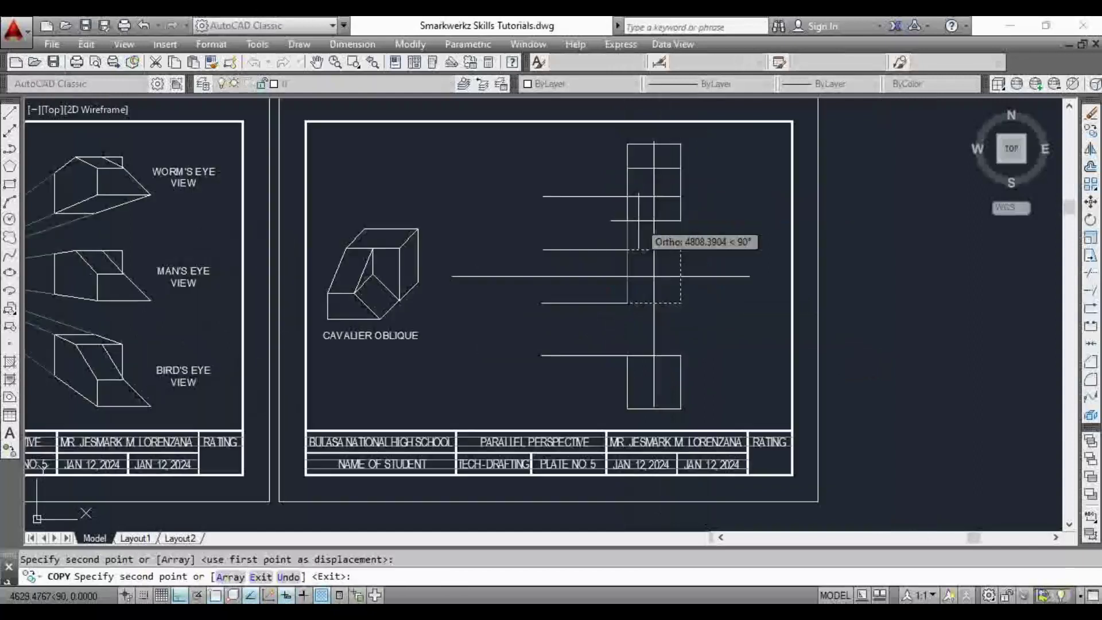
{"action": "left_click", "coordinate": [627, 197]}
{"action": "key", "text": "Escape"}
Delete the short horizontal guide lines beside the three squares, keeping the long horizontal line.
{"action": "left_click", "coordinate": [591, 197]}
{"action": "key", "text": "Delete"}
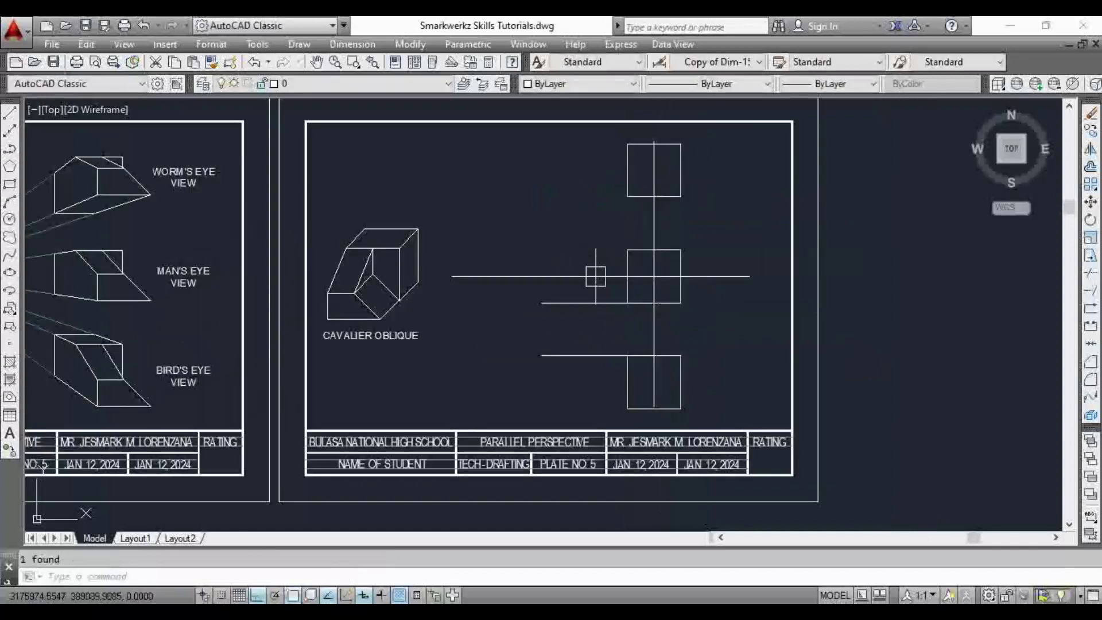
{"action": "left_click", "coordinate": [603, 304]}
{"action": "key", "text": "Delete"}
{"action": "key", "text": "Escape"}
{"action": "left_click", "coordinate": [593, 369]}
{"action": "left_click", "coordinate": [576, 351]}
{"action": "key", "text": "Delete"}
{"action": "key", "text": "Escape"}
{"action": "scroll", "coordinate": [608, 306], "scroll_direction": "down", "scroll_amount": 2}
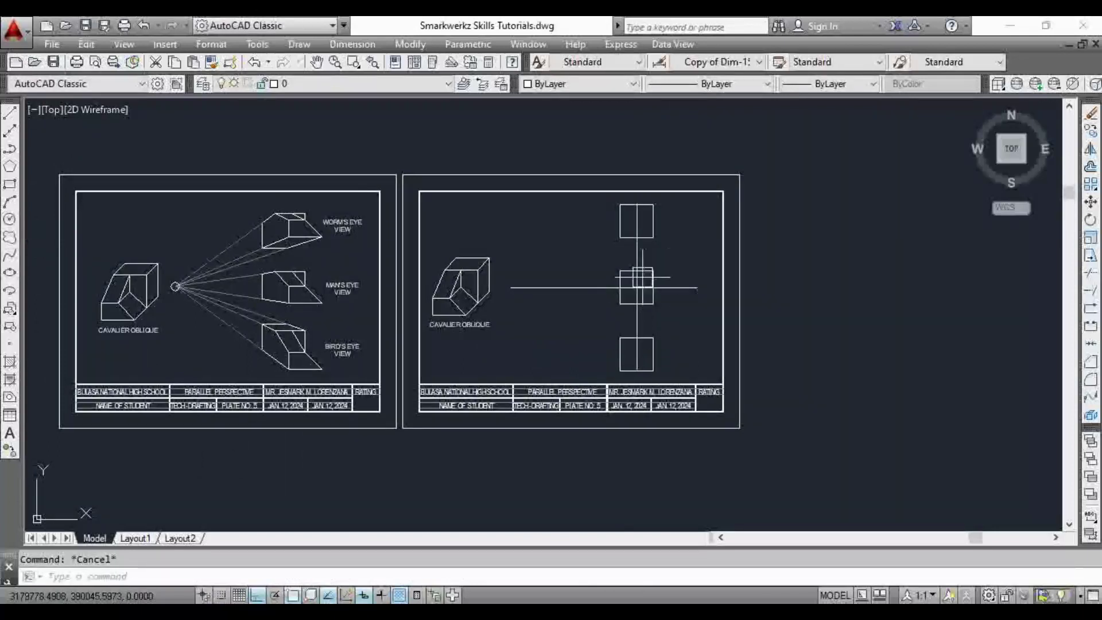
Draw a small circle centred on the left end of the long horizontal line, beside the cavalier figure.
{"action": "scroll", "coordinate": [640, 276], "scroll_direction": "up", "scroll_amount": 2}
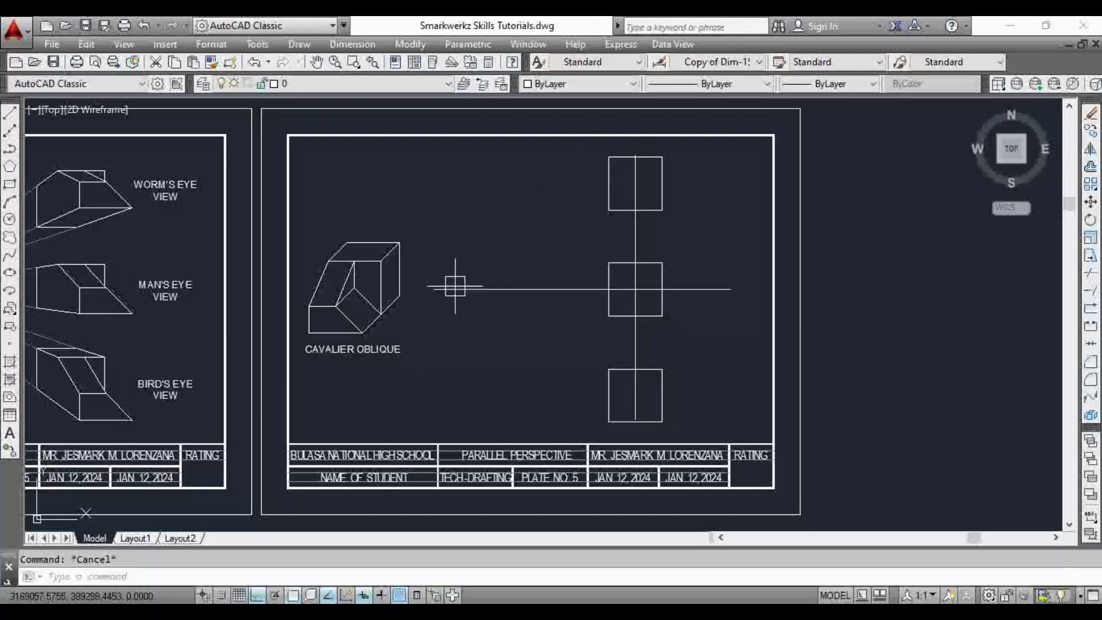
{"action": "scroll", "coordinate": [455, 285], "scroll_direction": "up", "scroll_amount": 4}
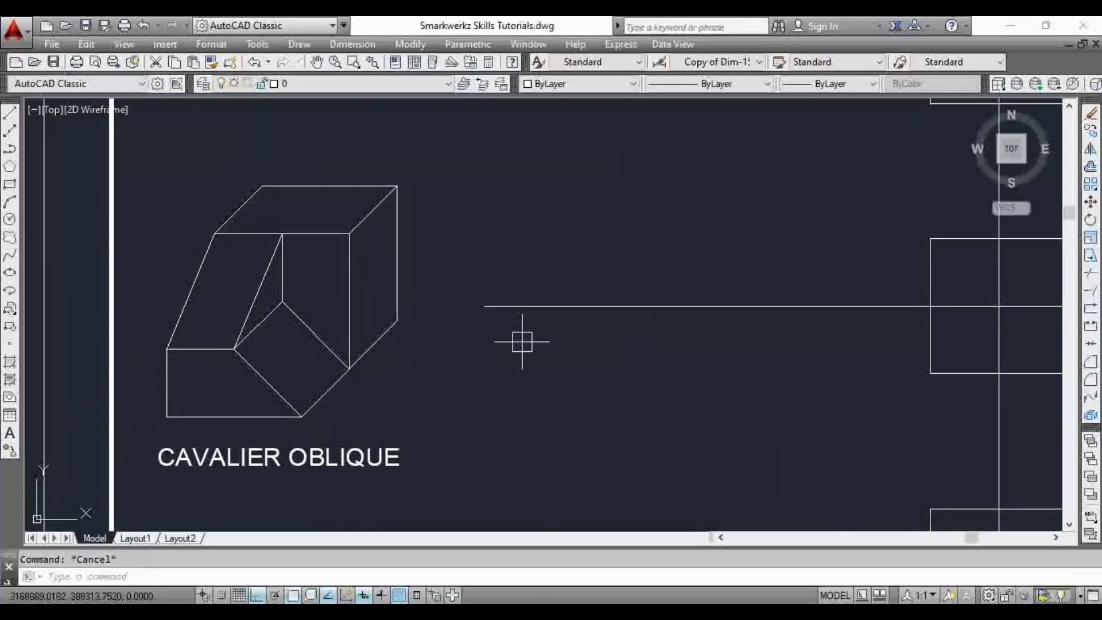
{"action": "key", "text": "Return"}
{"action": "left_click", "coordinate": [484, 306]}
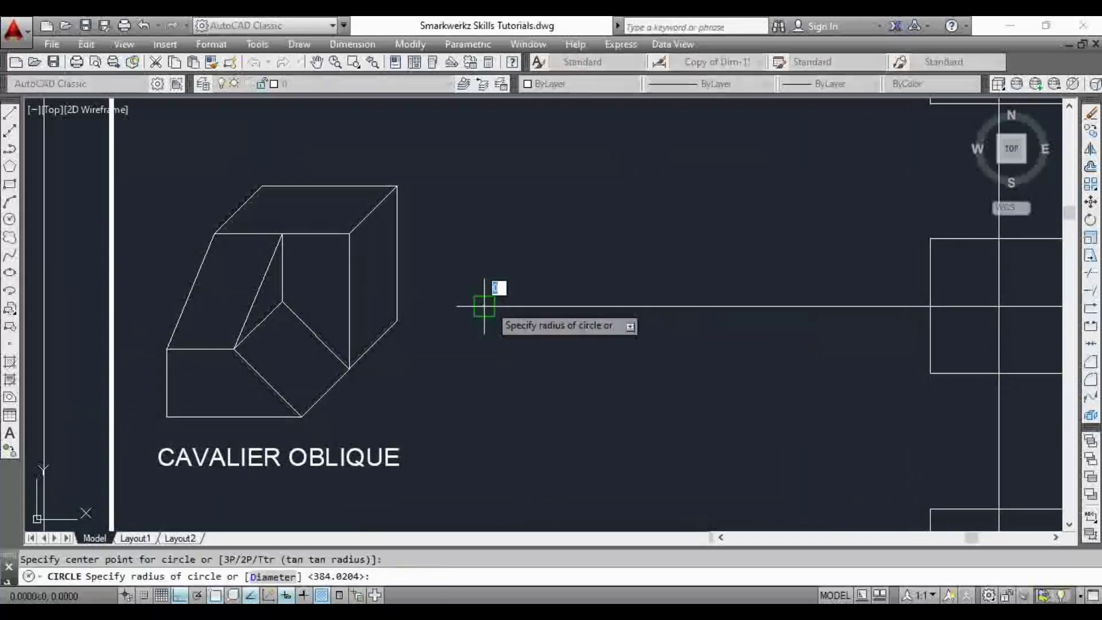
{"action": "left_click", "coordinate": [508, 279]}
{"action": "scroll", "coordinate": [593, 313], "scroll_direction": "down", "scroll_amount": 5}
{"action": "key", "text": "Escape"}
{"action": "scroll", "coordinate": [602, 226], "scroll_direction": "up", "scroll_amount": 4}
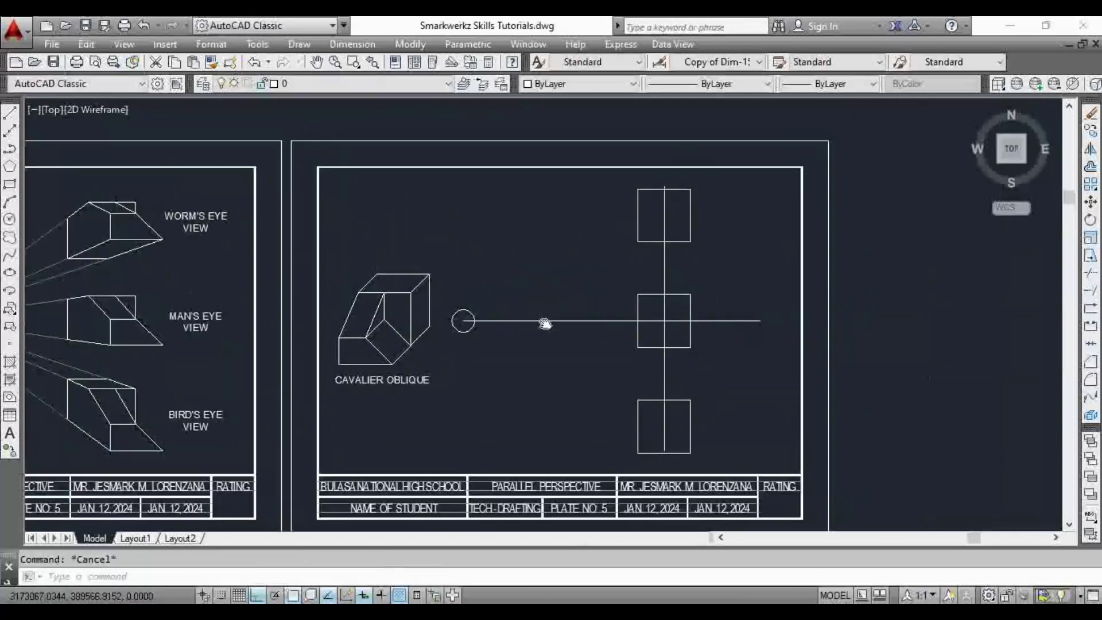
Draw projection lines between the circle's centre and the middle square's upper-left and lower-left corners.
{"action": "middle_click_drag", "start_coordinate": [554, 311], "coordinate": [577, 311]}
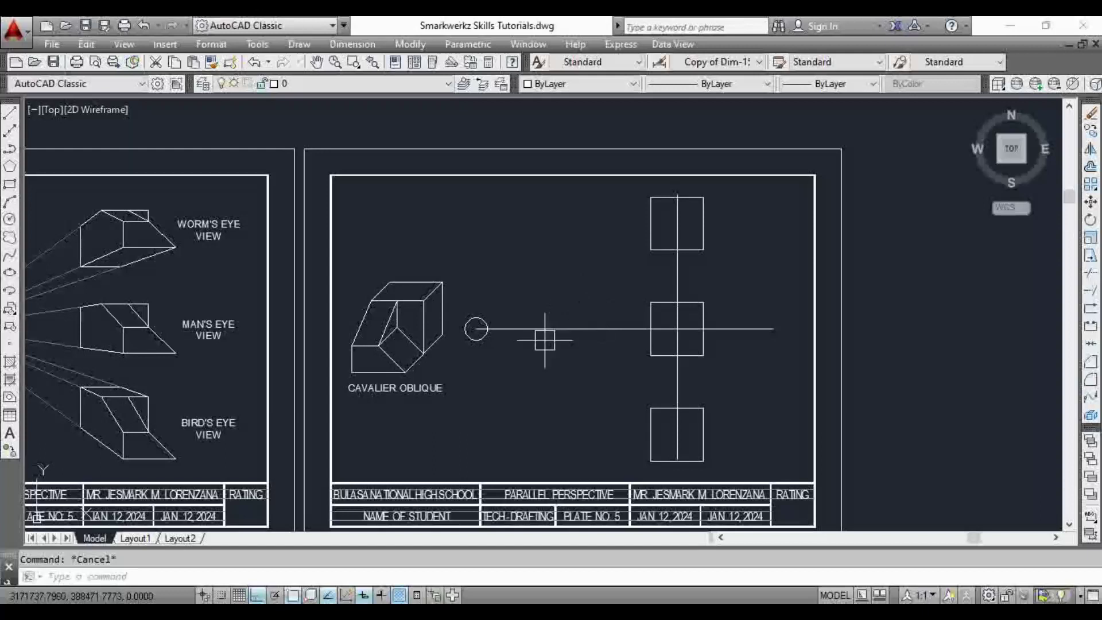
{"action": "type", "text": "l"}
{"action": "key", "text": "Return"}
{"action": "scroll", "coordinate": [540, 345], "scroll_direction": "up", "scroll_amount": 3}
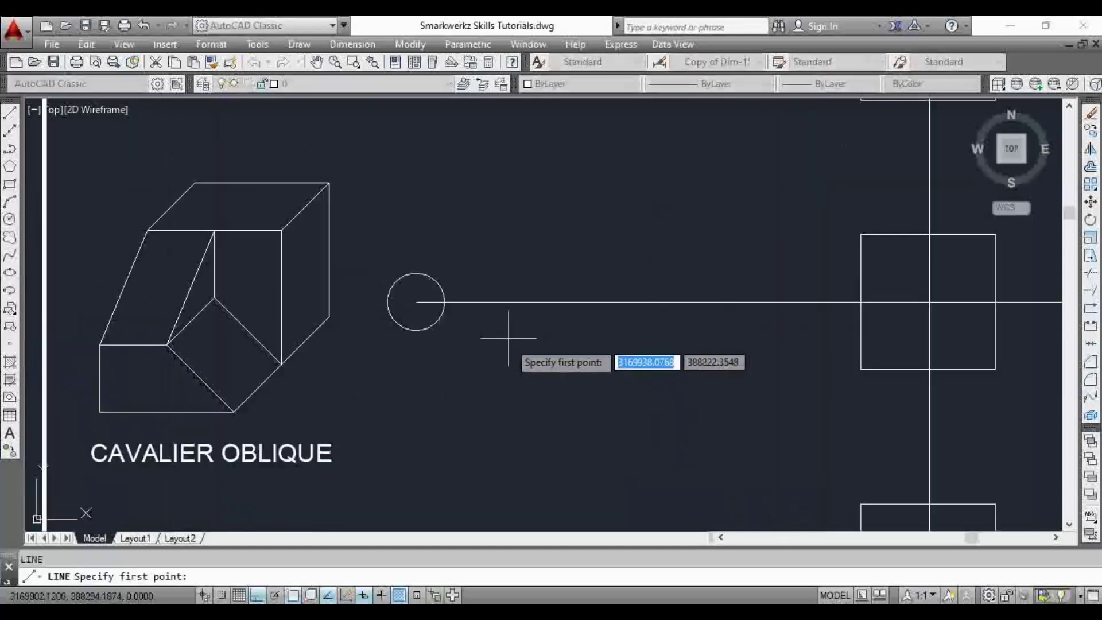
{"action": "left_click", "coordinate": [414, 301]}
{"action": "left_click", "coordinate": [861, 234]}
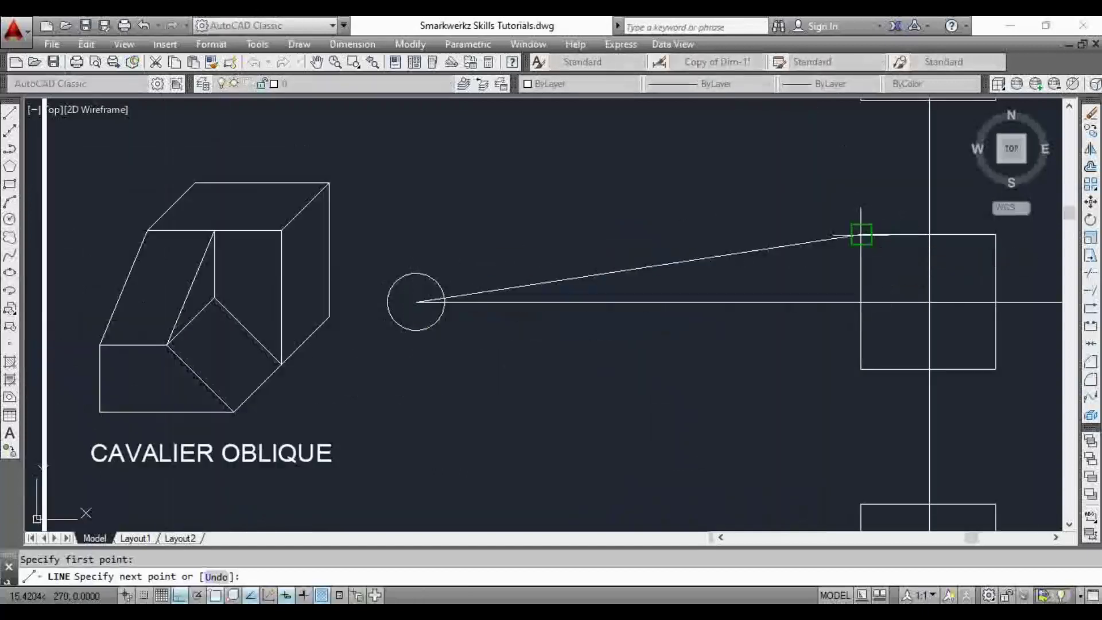
{"action": "key", "text": "Escape"}
{"action": "key", "text": "Return"}
{"action": "left_click", "coordinate": [861, 369]}
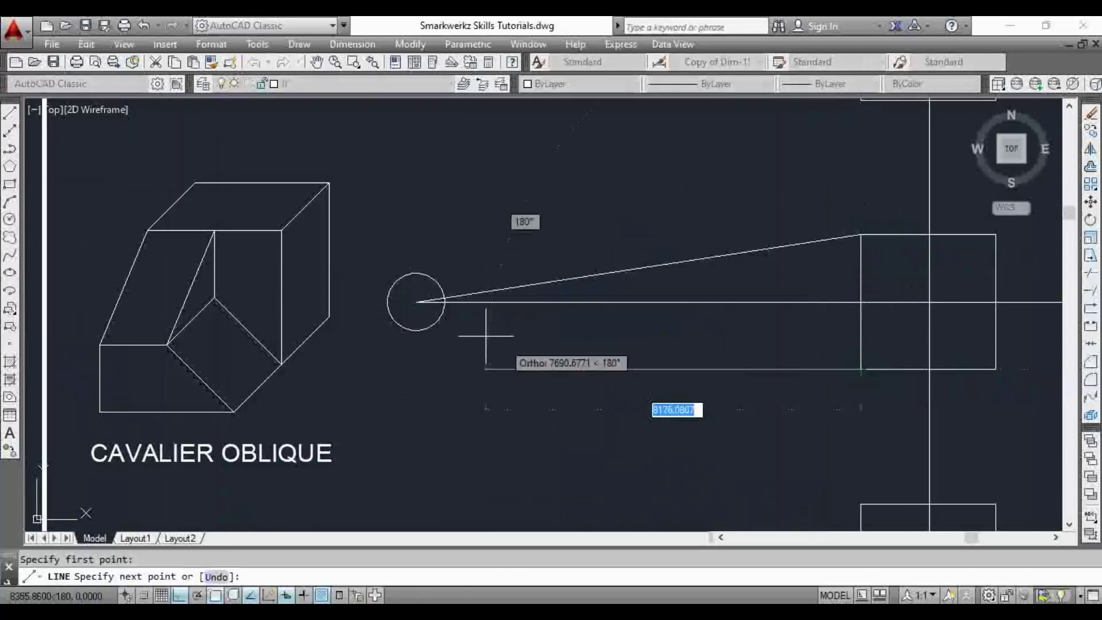
{"action": "left_click", "coordinate": [416, 302]}
{"action": "key", "text": "Escape"}
{"action": "scroll", "coordinate": [689, 300], "scroll_direction": "down", "scroll_amount": 3}
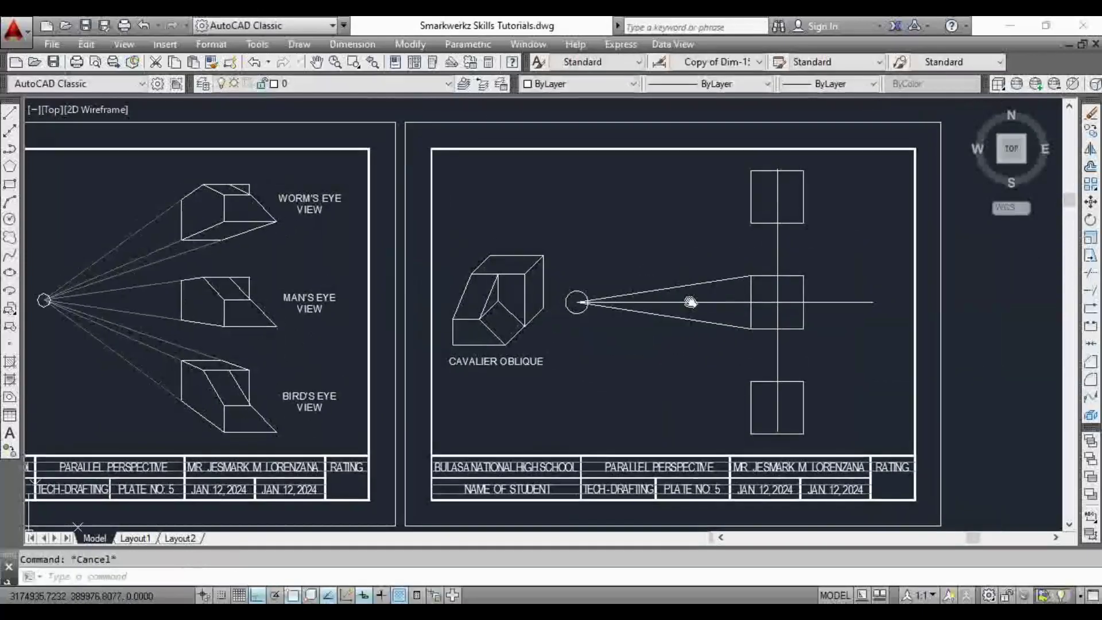
Draw a projection line from the circle's centre to the upper square's upper-left corner.
{"action": "scroll", "coordinate": [622, 302], "scroll_direction": "up", "scroll_amount": 3}
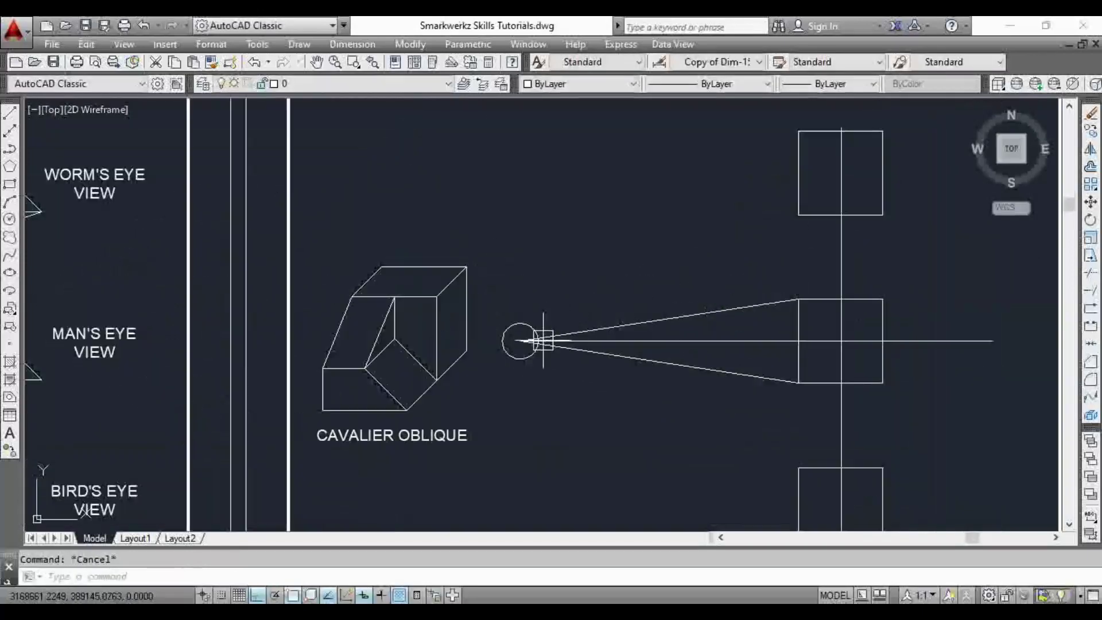
{"action": "scroll", "coordinate": [544, 342], "scroll_direction": "up", "scroll_amount": 2}
{"action": "scroll", "coordinate": [589, 313], "scroll_direction": "down", "scroll_amount": 4}
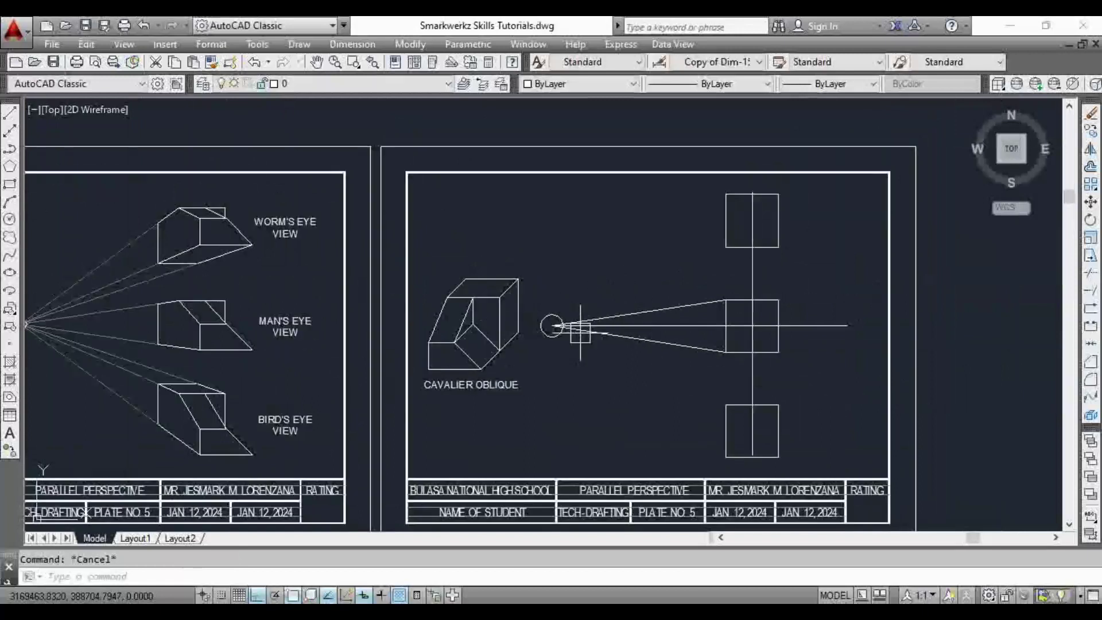
{"action": "scroll", "coordinate": [580, 333], "scroll_direction": "up", "scroll_amount": 2}
{"action": "key", "text": "Return"}
{"action": "left_click", "coordinate": [535, 323]}
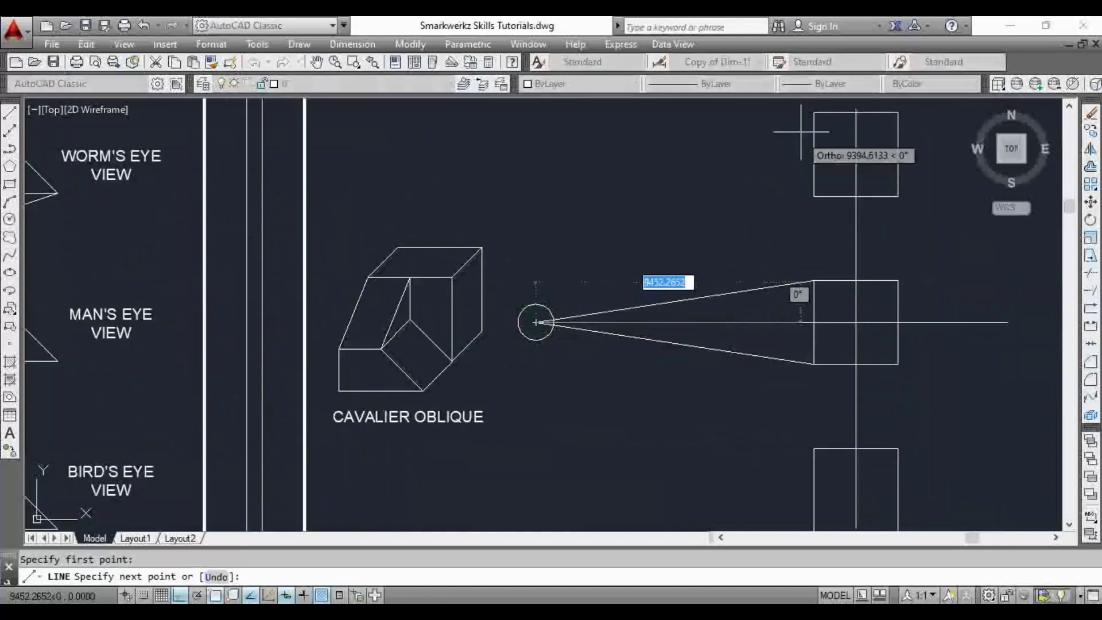
{"action": "left_click", "coordinate": [814, 113]}
{"action": "key", "text": "Escape"}
Draw projection lines from the circle's centre to the upper square's lower-left and lower-right corners.
{"action": "key", "text": "Return"}
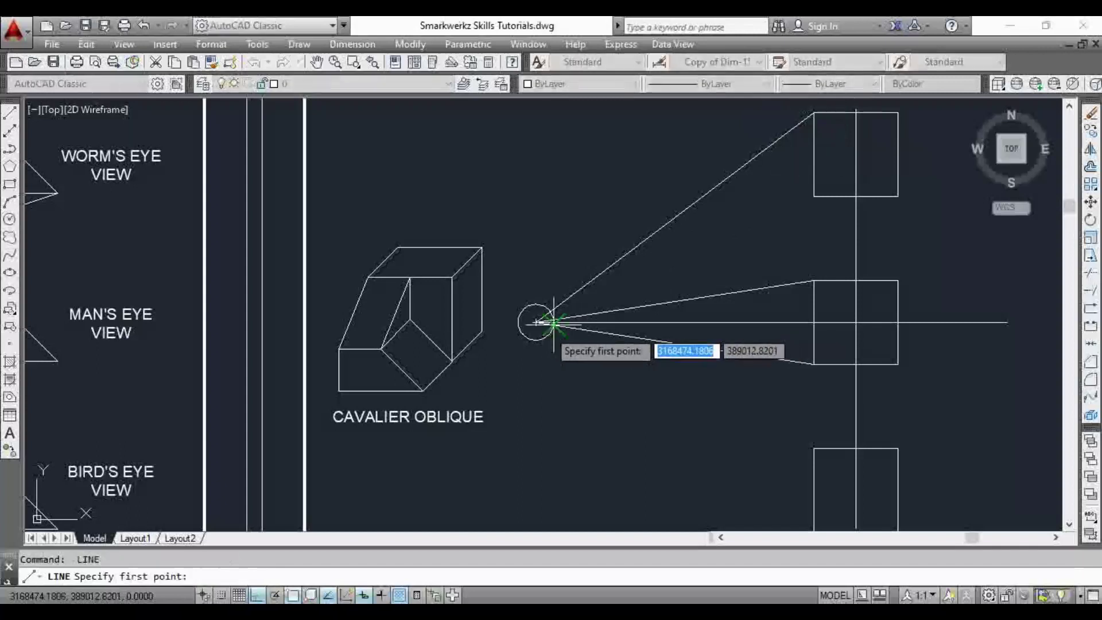
{"action": "left_click", "coordinate": [536, 322]}
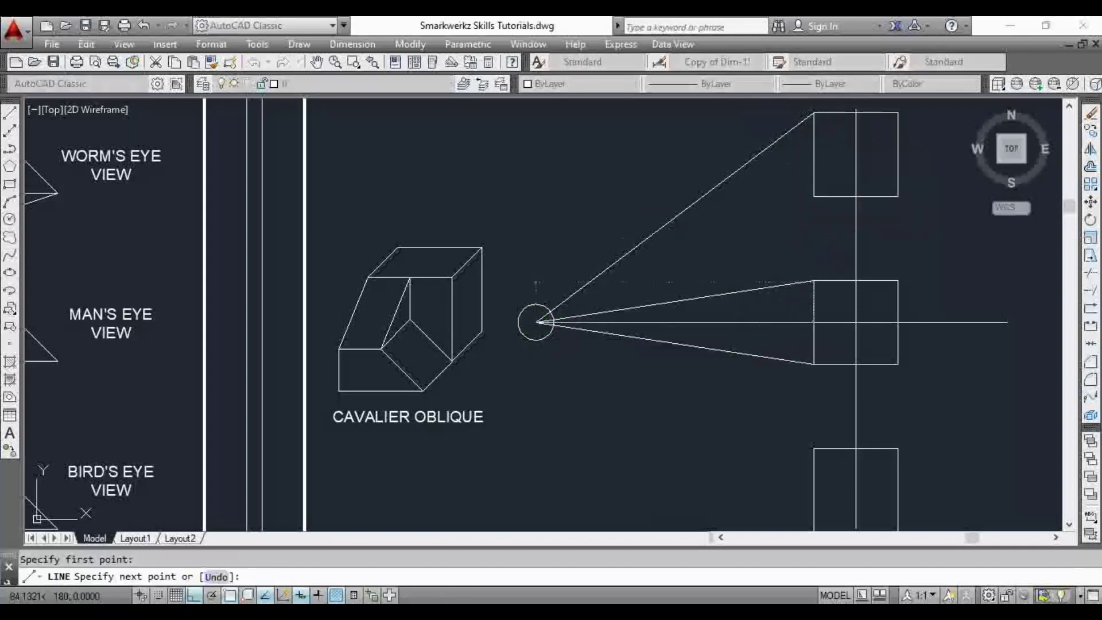
{"action": "left_click", "coordinate": [814, 197]}
{"action": "key", "text": "Escape"}
{"action": "key", "text": "Return"}
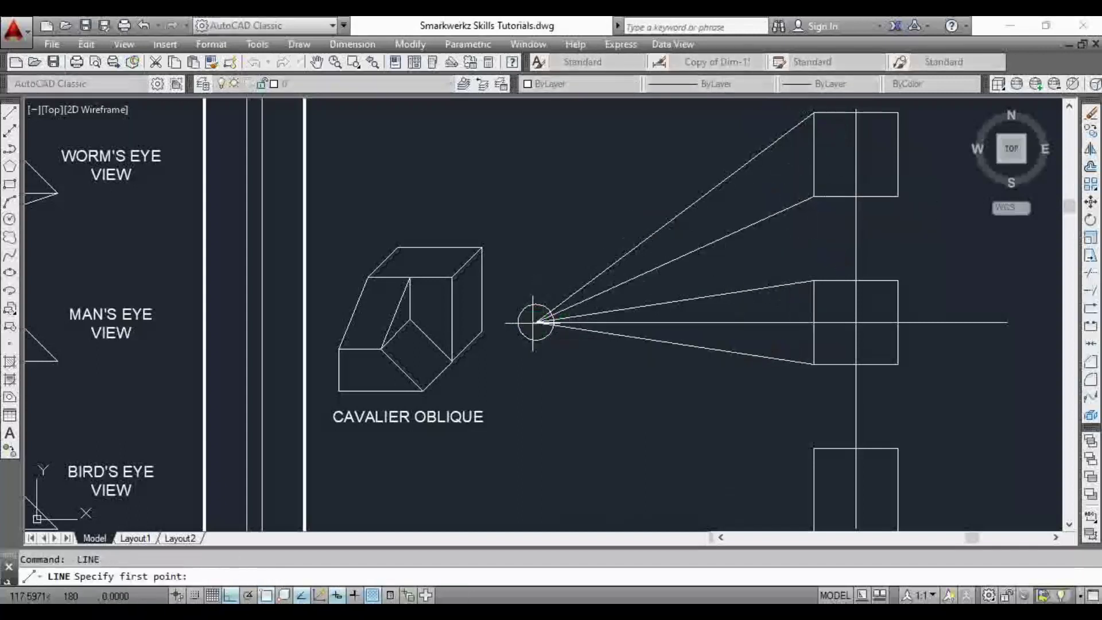
{"action": "left_click", "coordinate": [536, 322]}
{"action": "left_click", "coordinate": [898, 197]}
{"action": "key", "text": "Escape"}
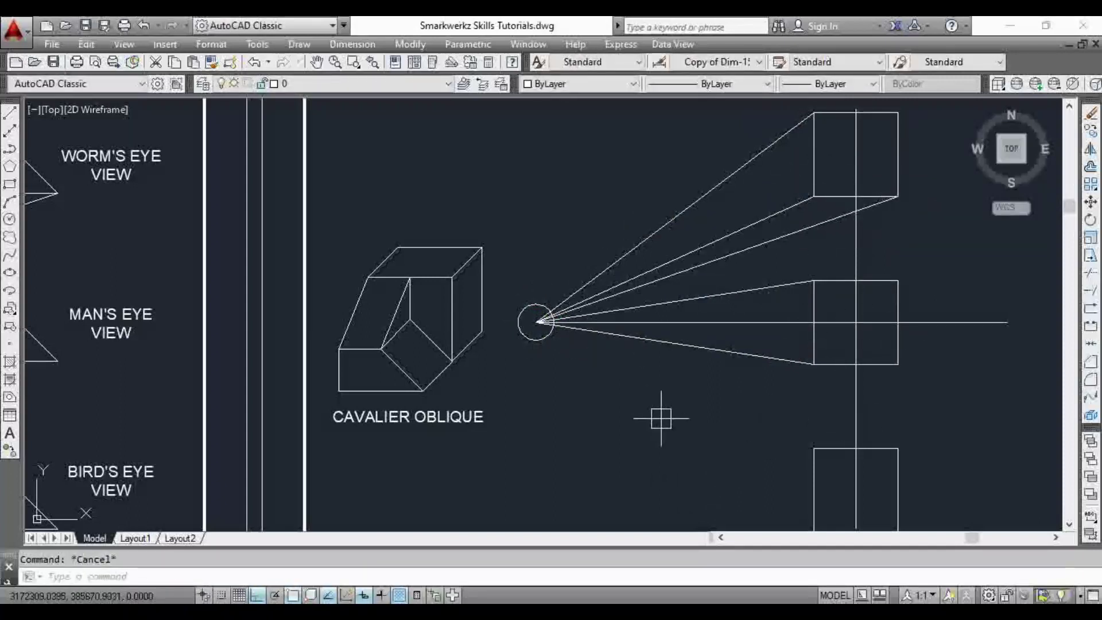
Draw a projection line from the lower square's upper-right corner to the circle's centre.
{"action": "middle_click_drag", "start_coordinate": [661, 419], "coordinate": [664, 374]}
{"action": "key", "text": "Return"}
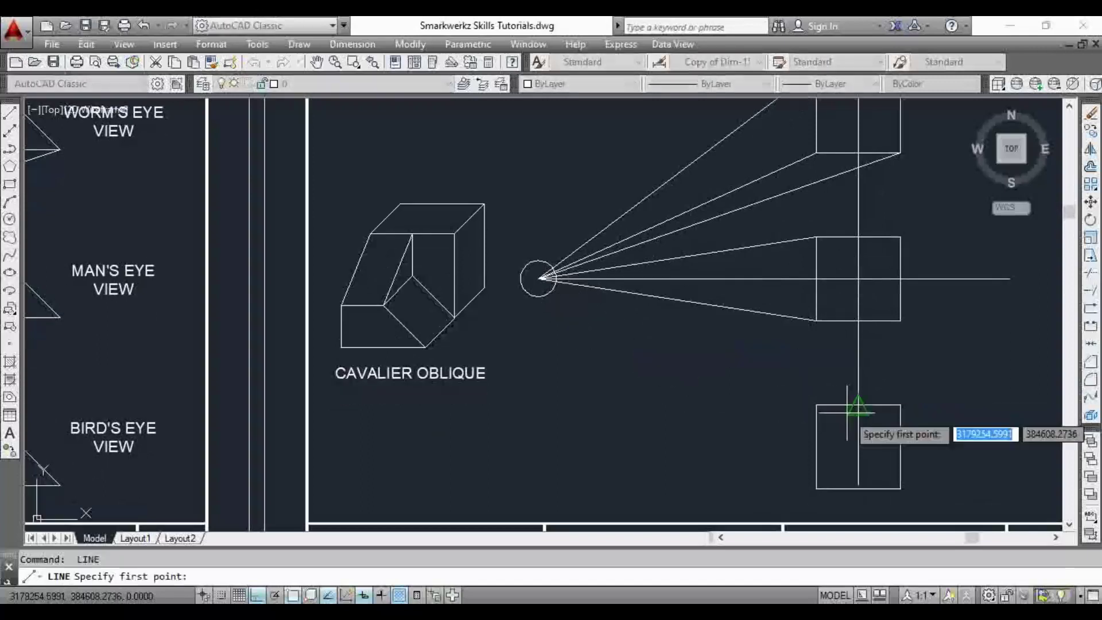
{"action": "left_click", "coordinate": [900, 405]}
{"action": "left_click", "coordinate": [539, 279]}
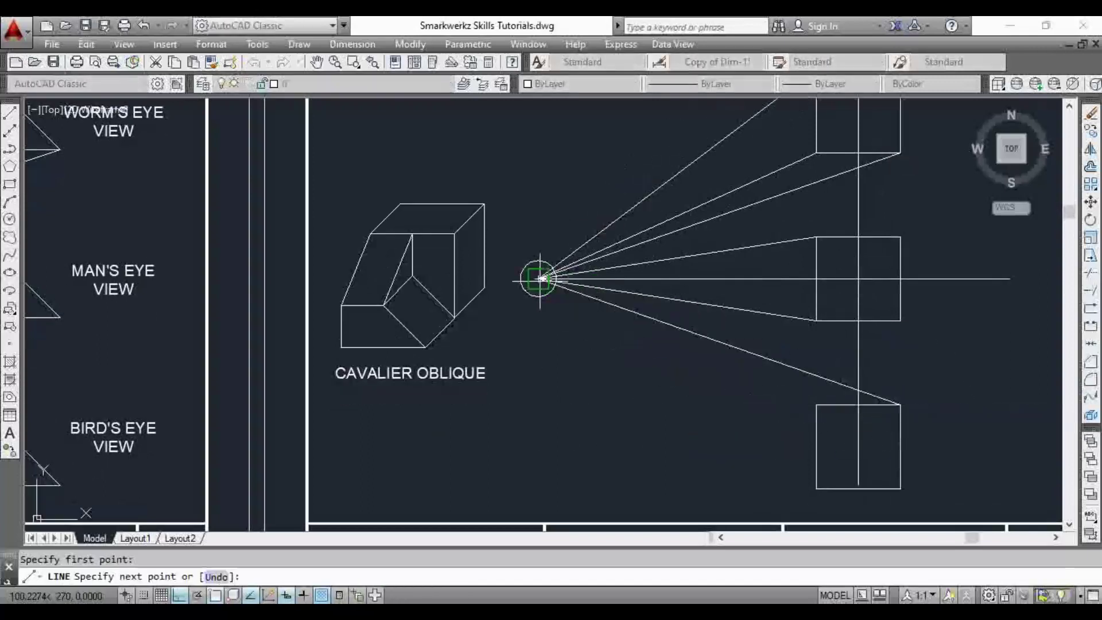
{"action": "key", "text": "Escape"}
Draw projection lines from the lower square's lower-left and upper-left corners to the circle's centre.
{"action": "key", "text": "Return"}
{"action": "left_click", "coordinate": [817, 488]}
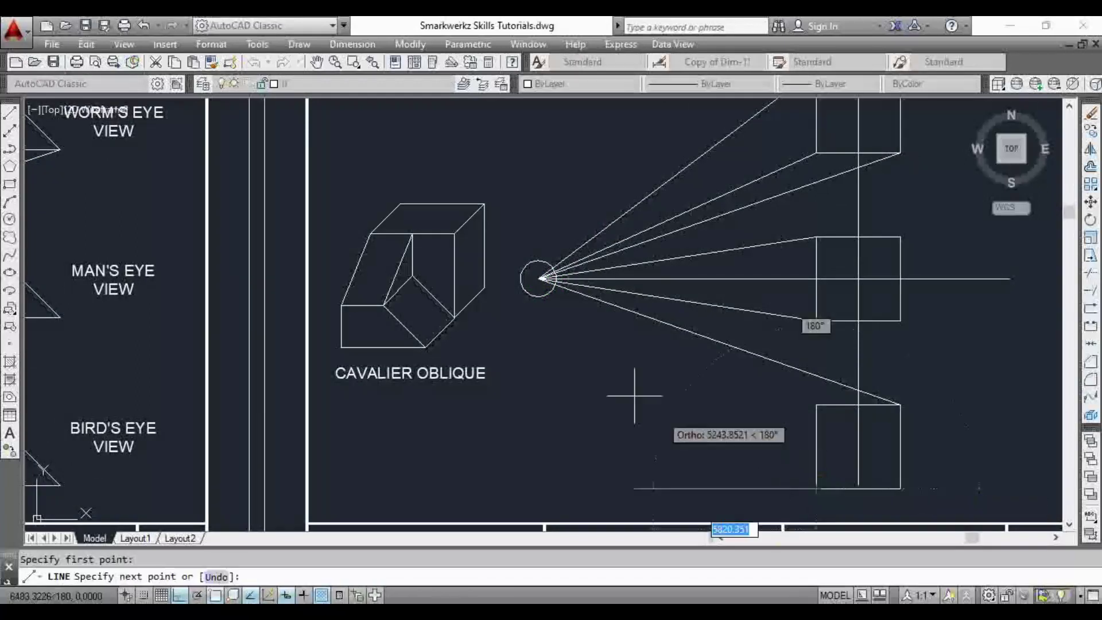
{"action": "left_click", "coordinate": [540, 279]}
{"action": "key", "text": "Escape"}
{"action": "key", "text": "Return"}
{"action": "left_click", "coordinate": [816, 405]}
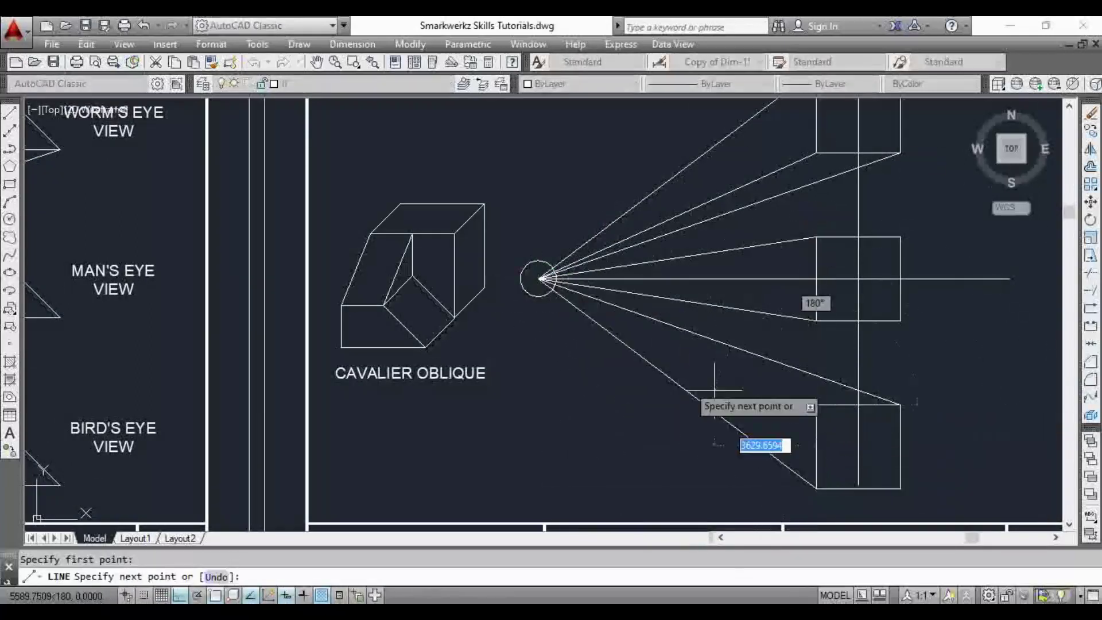
{"action": "left_click", "coordinate": [539, 279]}
{"action": "key", "text": "Escape"}
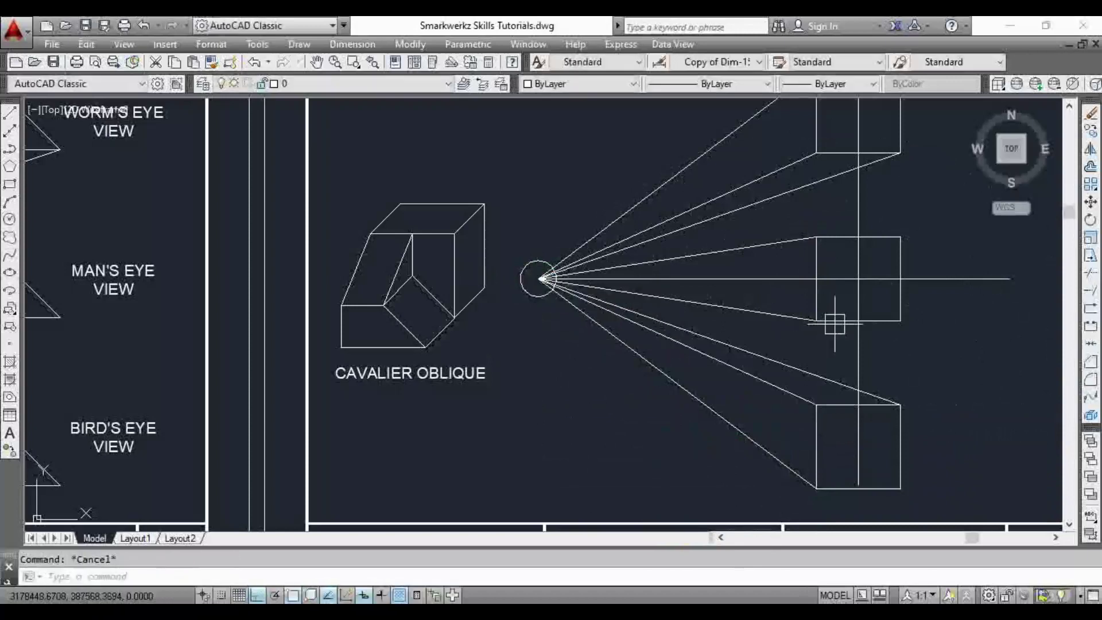
Measure the receding lower-left edge of the reference bird's eye view with an aligned dimension.
{"action": "scroll", "coordinate": [788, 303], "scroll_direction": "down", "scroll_amount": 3}
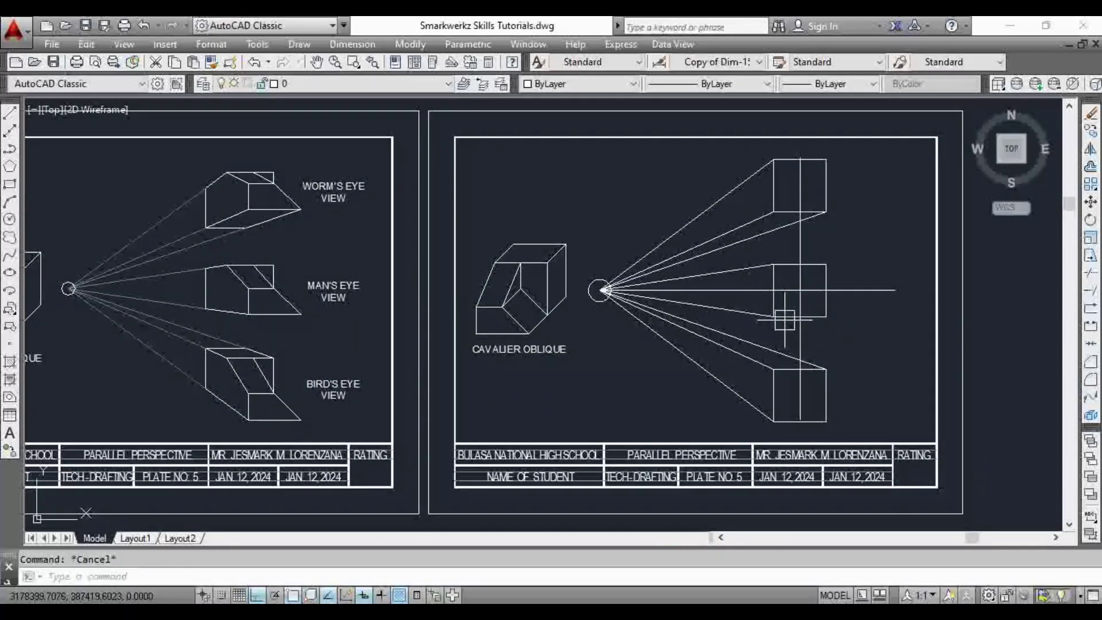
{"action": "scroll", "coordinate": [766, 275], "scroll_direction": "down", "scroll_amount": 2}
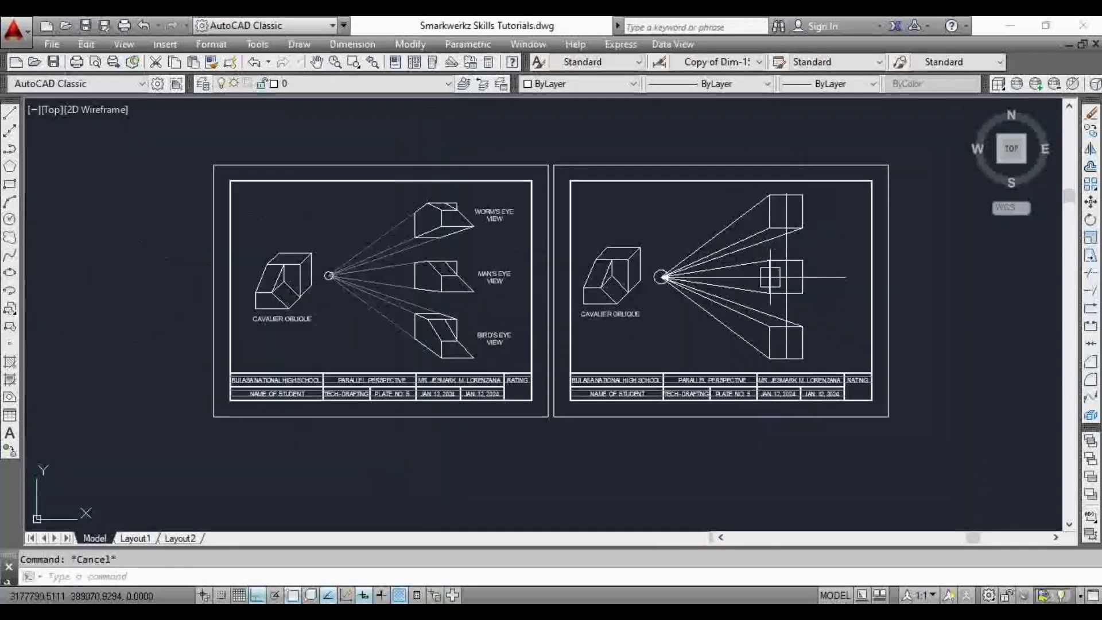
{"action": "scroll", "coordinate": [766, 269], "scroll_direction": "up", "scroll_amount": 2}
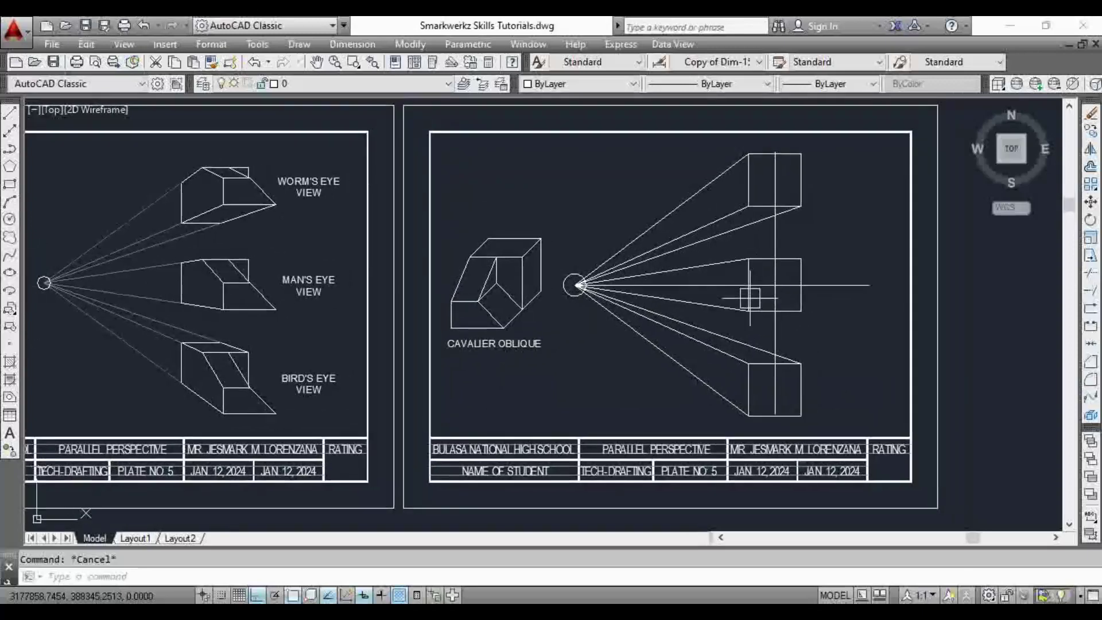
{"action": "left_click", "coordinate": [179, 361]}
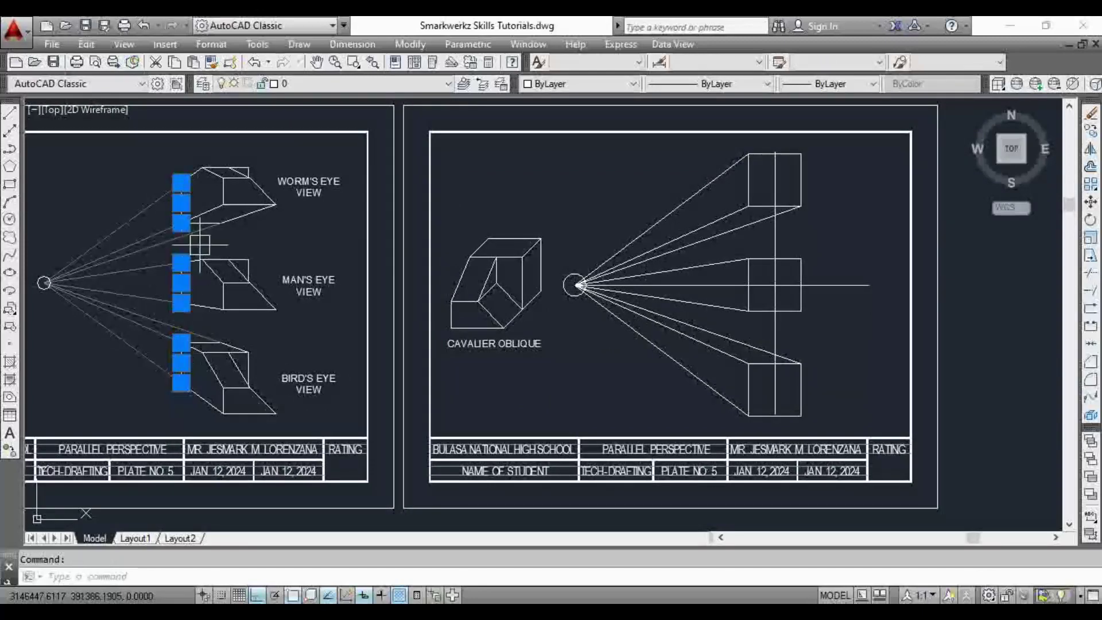
{"action": "key", "text": "Escape"}
{"action": "middle_click_drag", "start_coordinate": [209, 364], "coordinate": [251, 315]}
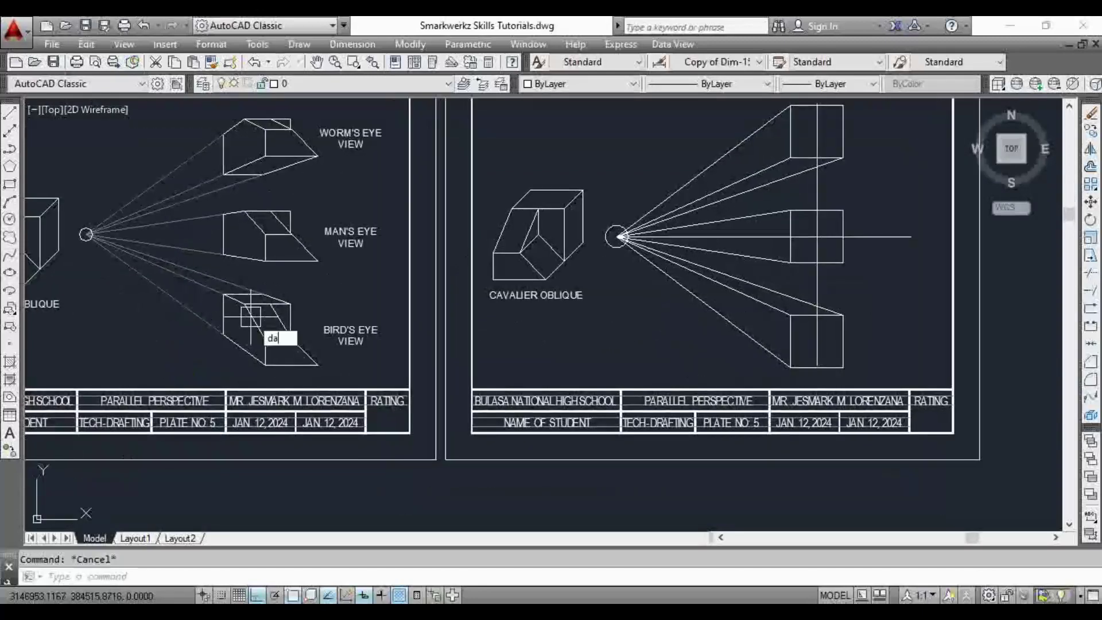
{"action": "key", "text": "Return"}
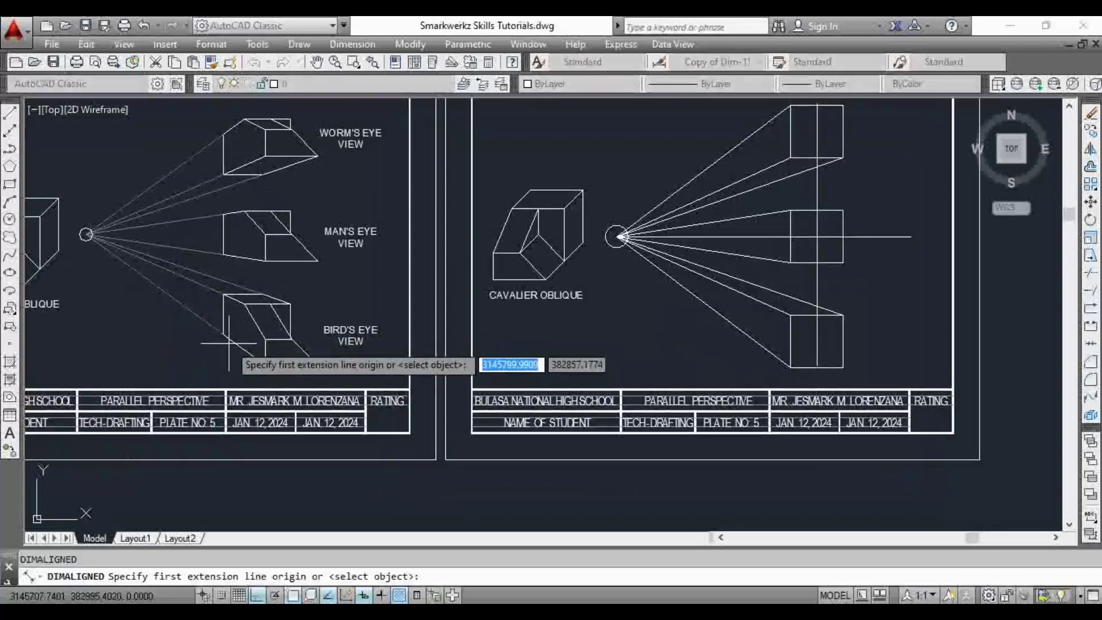
{"action": "left_click", "coordinate": [223, 333]}
{"action": "left_click", "coordinate": [265, 366]}
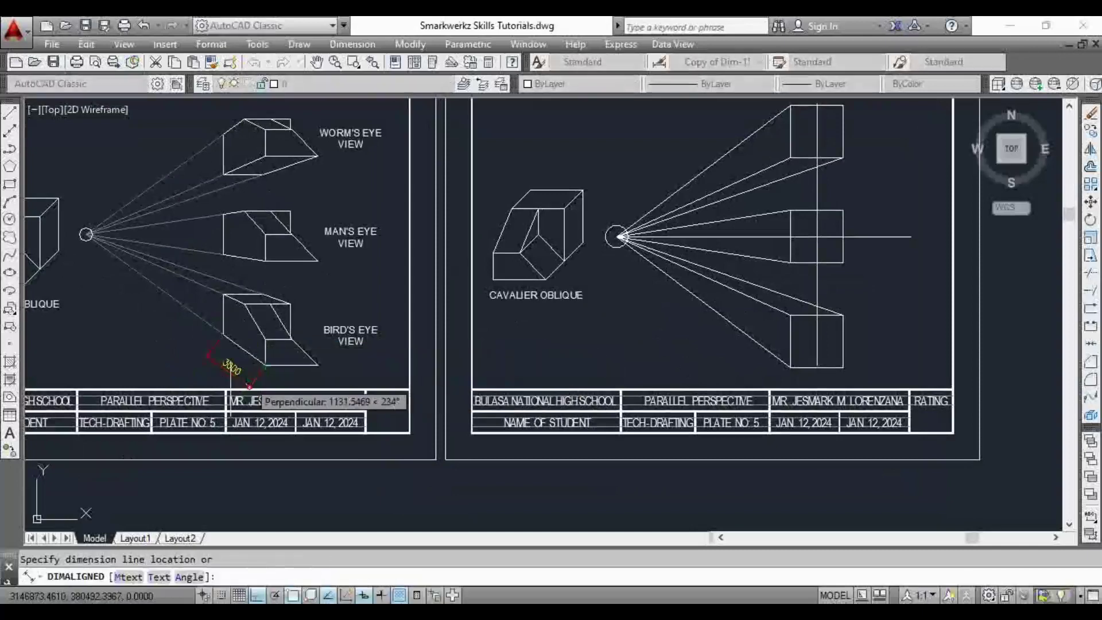
{"action": "key", "text": "Escape"}
Draw a 3000-unit line from the lower square's lower-left corner towards the circle's centre.
{"action": "scroll", "coordinate": [746, 352], "scroll_direction": "up", "scroll_amount": 2}
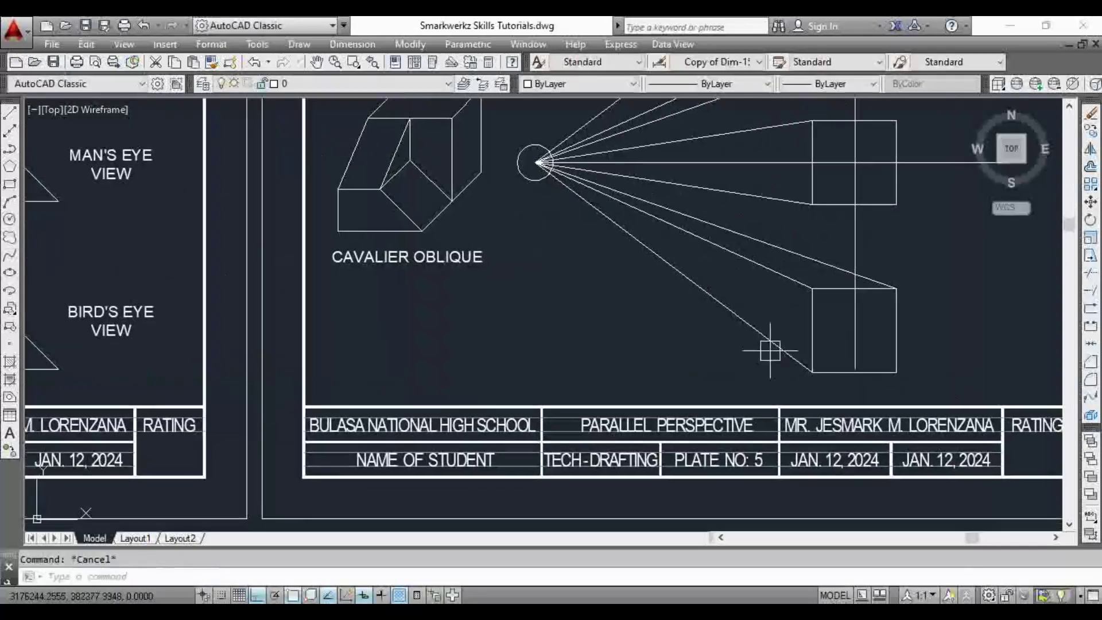
{"action": "type", "text": "l"}
{"action": "key", "text": "Return"}
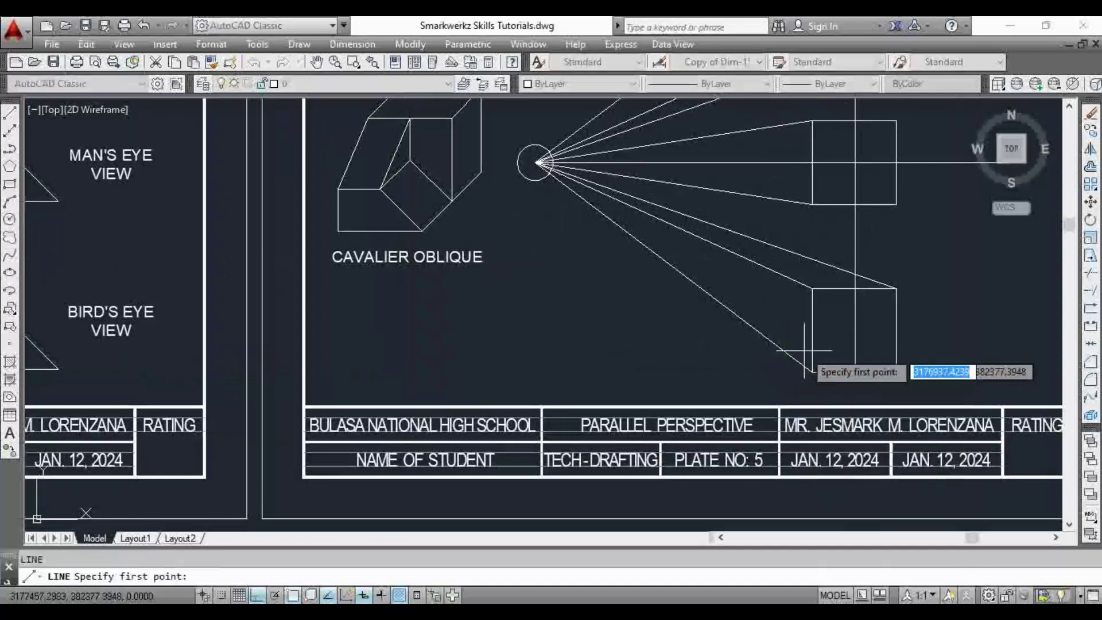
{"action": "left_click", "coordinate": [812, 373]}
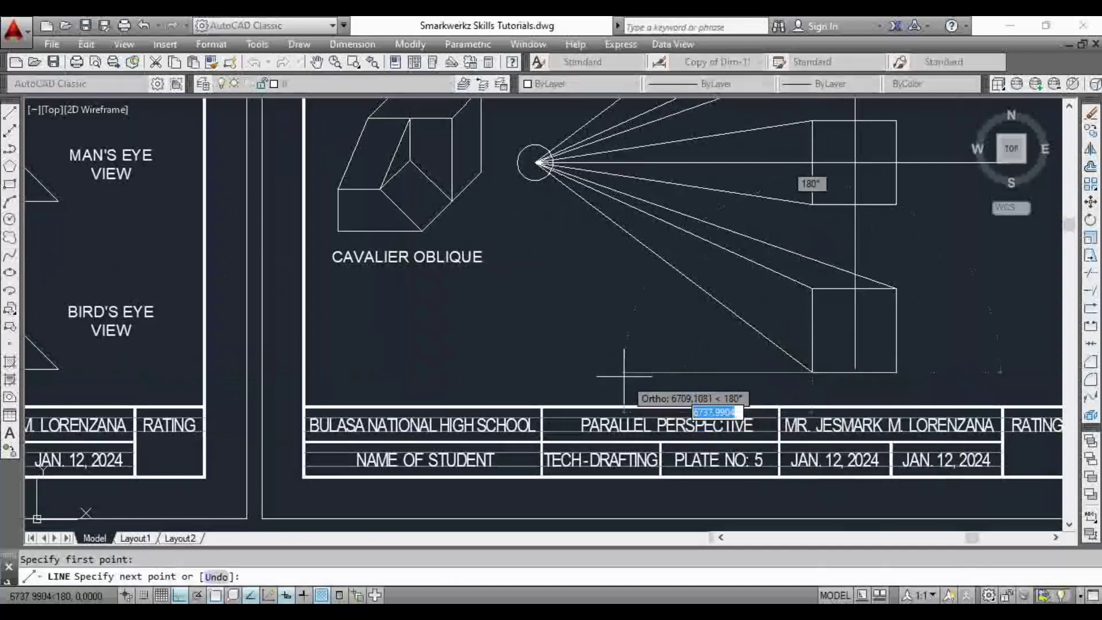
{"action": "key", "text": "F8"}
{"action": "scroll", "coordinate": [546, 175], "scroll_direction": "up", "scroll_amount": 3}
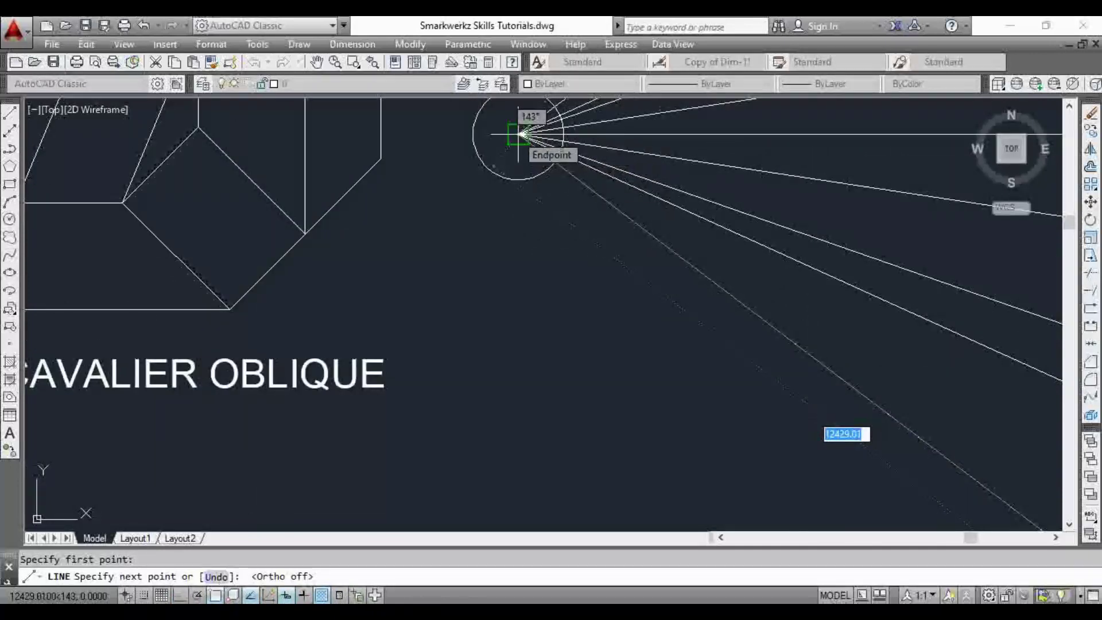
{"action": "type", "text": "3"}
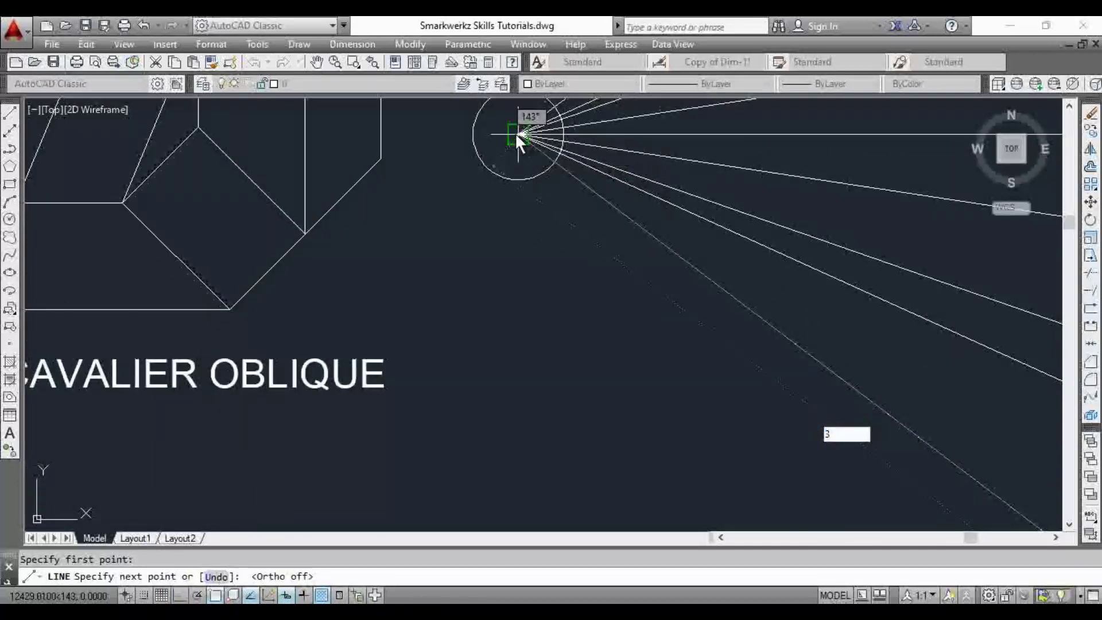
{"action": "type", "text": "000"}
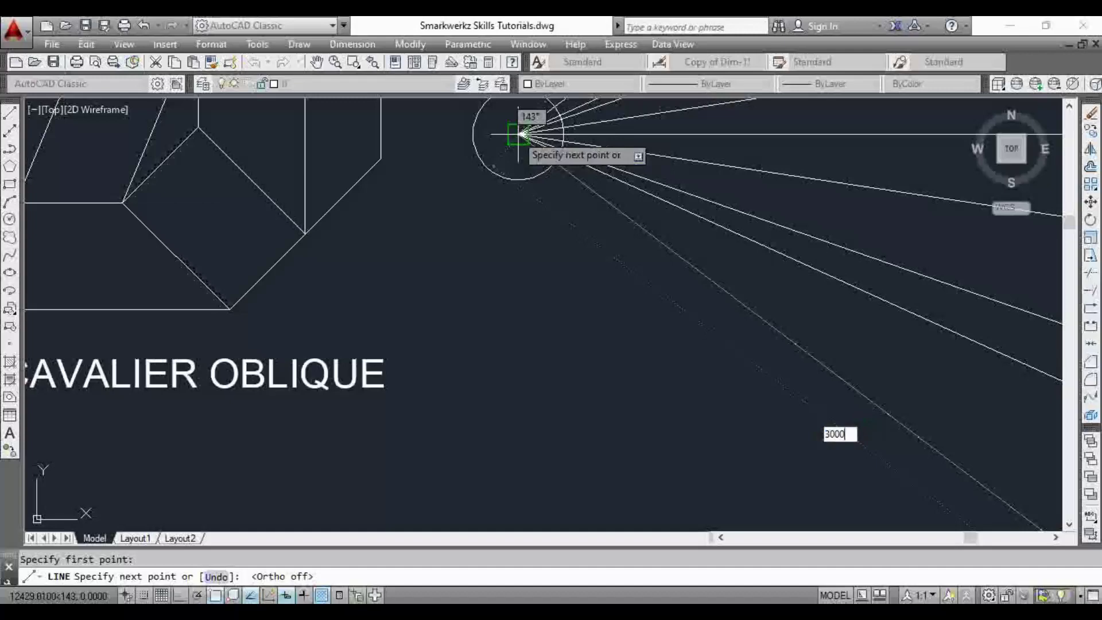
{"action": "key", "text": "Return"}
{"action": "scroll", "coordinate": [519, 134], "scroll_direction": "down", "scroll_amount": 2}
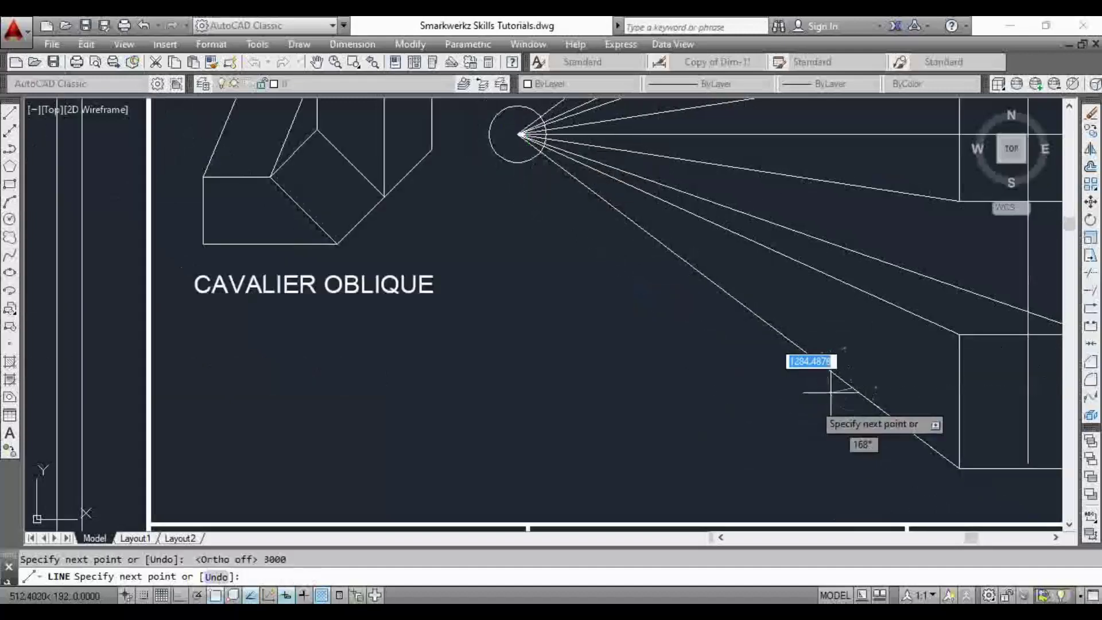
Continue from the 3000-unit line's end with a vertical line running up past the sheet's upper border.
{"action": "scroll", "coordinate": [844, 436], "scroll_direction": "down", "scroll_amount": 6}
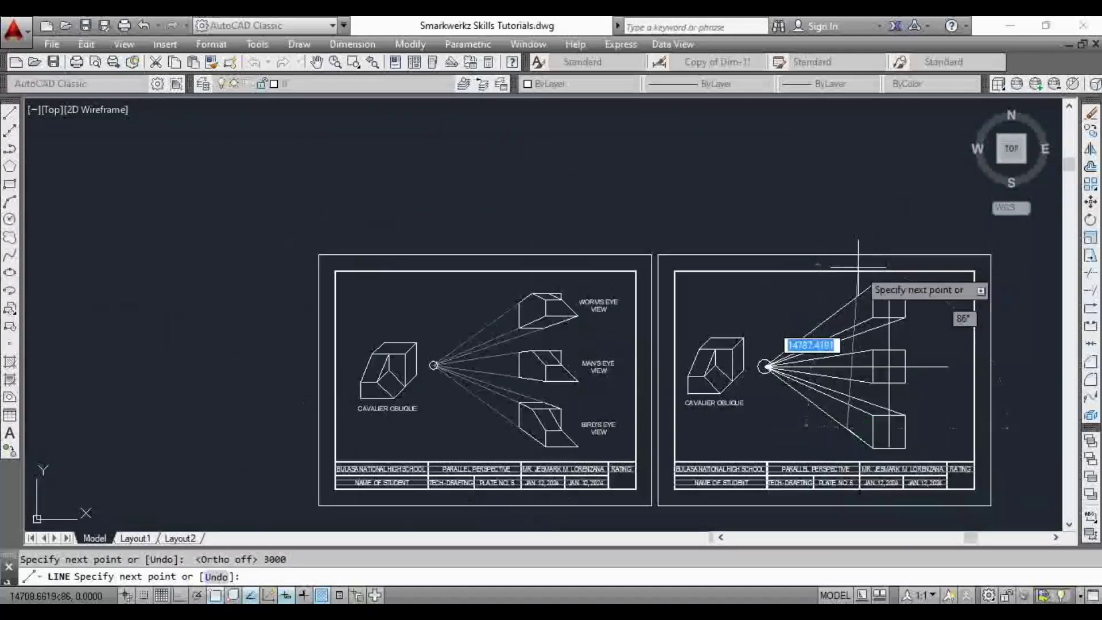
{"action": "scroll", "coordinate": [858, 259], "scroll_direction": "up", "scroll_amount": 2}
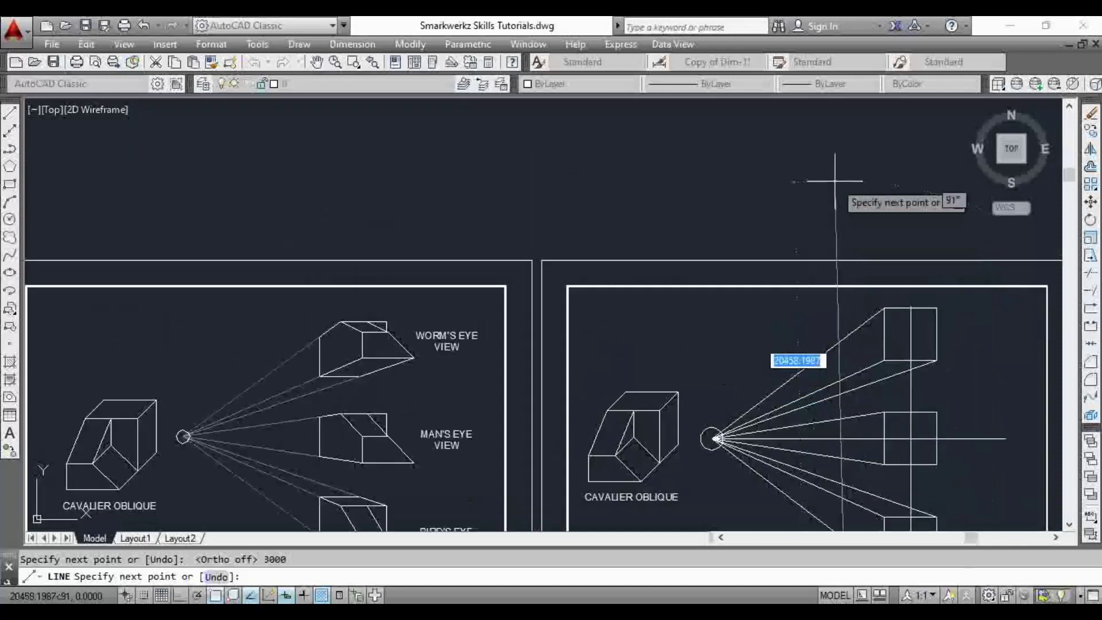
{"action": "key", "text": "F8"}
{"action": "left_click", "coordinate": [843, 157]}
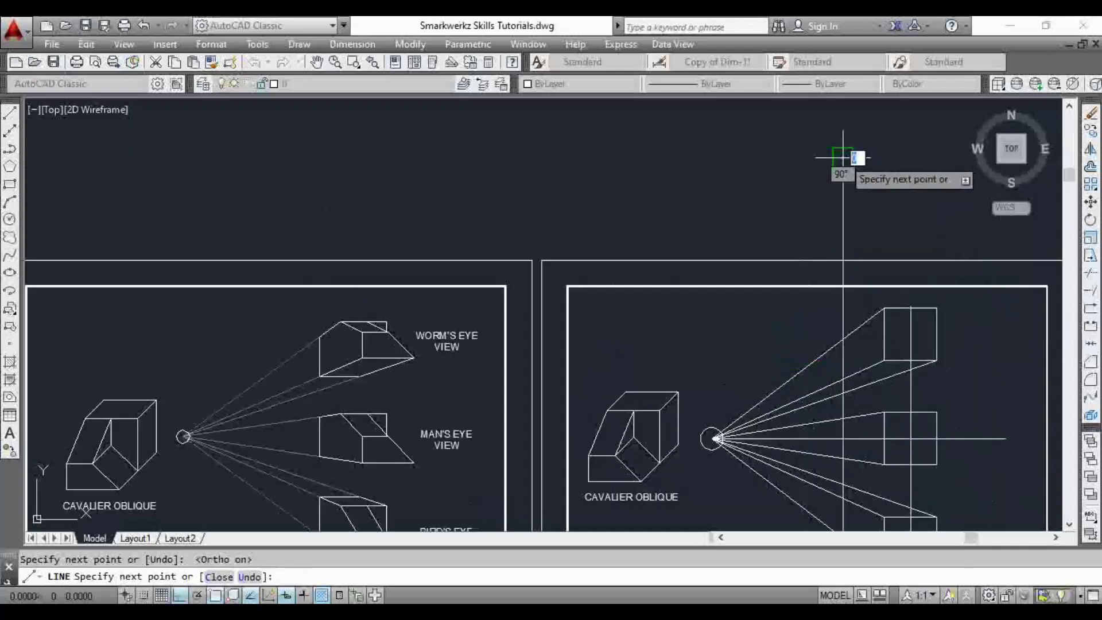
{"action": "scroll", "coordinate": [842, 157], "scroll_direction": "down", "scroll_amount": 2}
{"action": "key", "text": "Escape"}
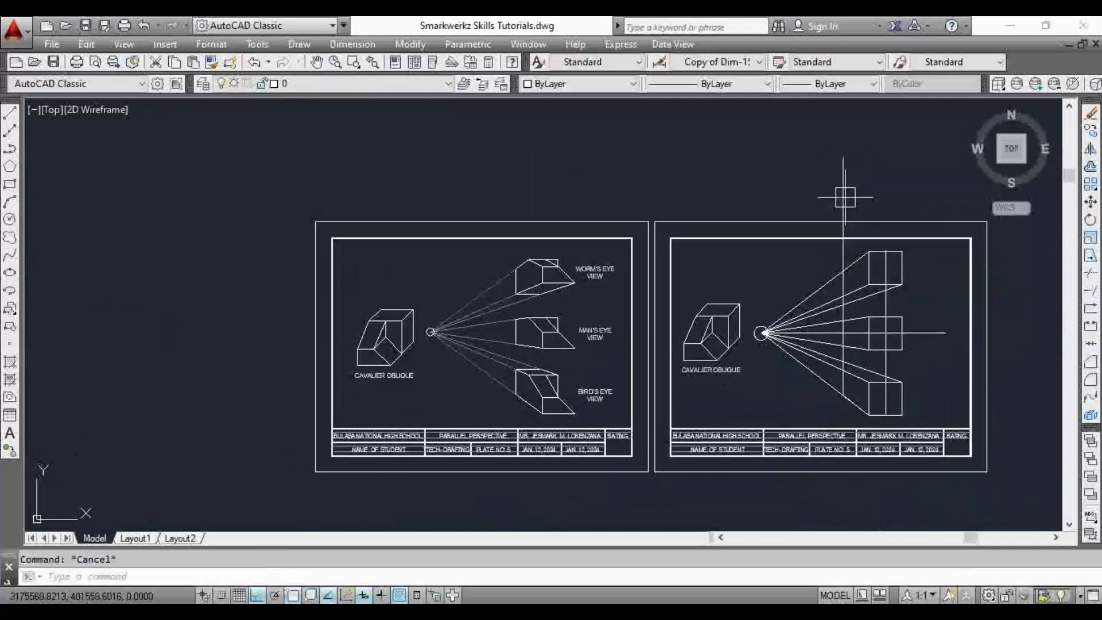
Erase the 3000-unit segment lying on the lower square's lower-left projection line.
{"action": "scroll", "coordinate": [865, 303], "scroll_direction": "up", "scroll_amount": 4}
{"action": "middle_click_drag", "start_coordinate": [844, 356], "coordinate": [837, 207]}
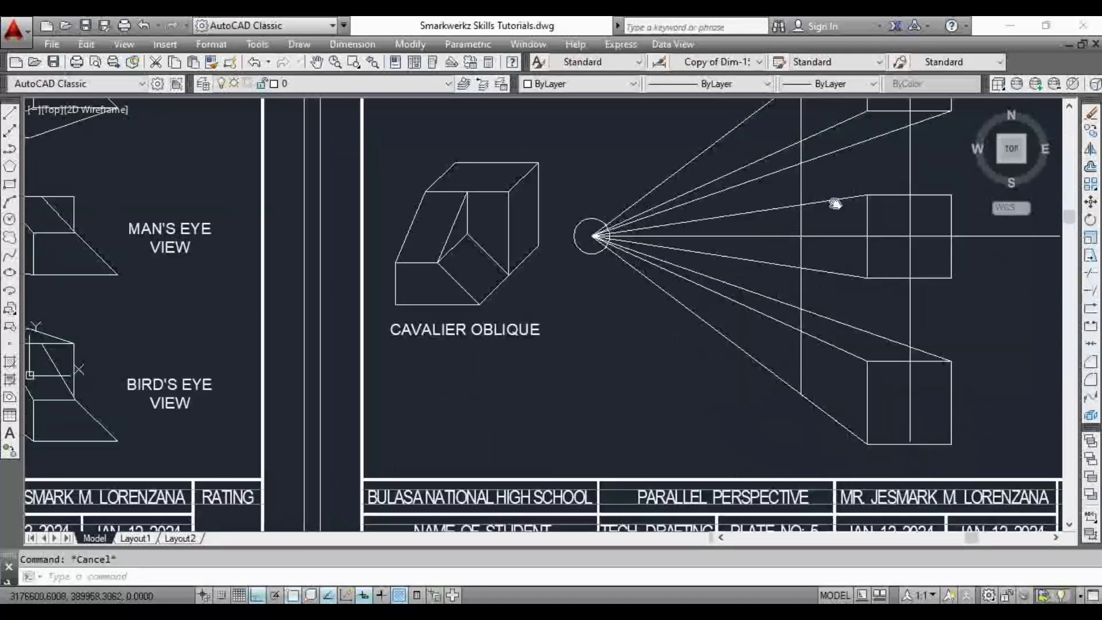
{"action": "left_click", "coordinate": [821, 398]}
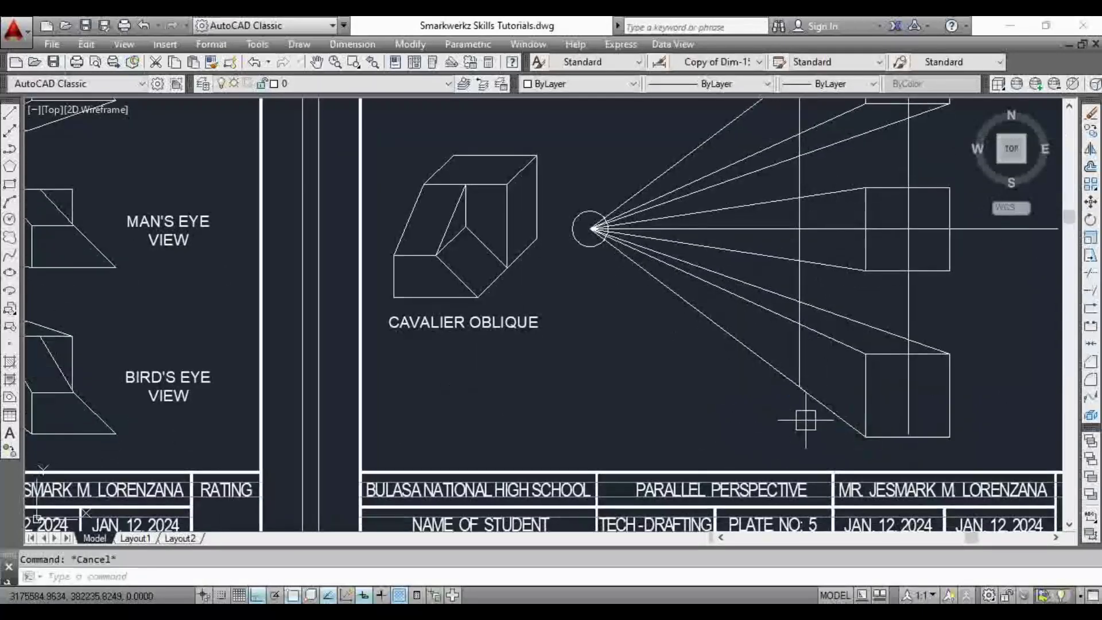
{"action": "scroll", "coordinate": [791, 403], "scroll_direction": "up", "scroll_amount": 2}
{"action": "key", "text": "Escape"}
{"action": "middle_click_drag", "start_coordinate": [791, 418], "coordinate": [766, 367]}
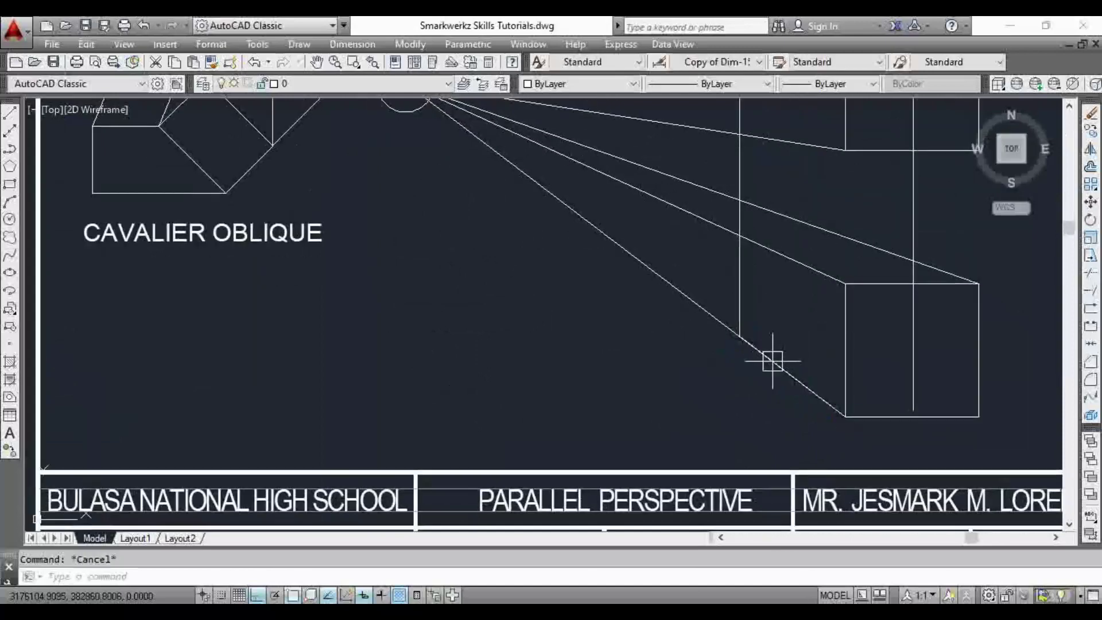
{"action": "left_click", "coordinate": [772, 360]}
{"action": "scroll", "coordinate": [773, 360], "scroll_direction": "up", "scroll_amount": 2}
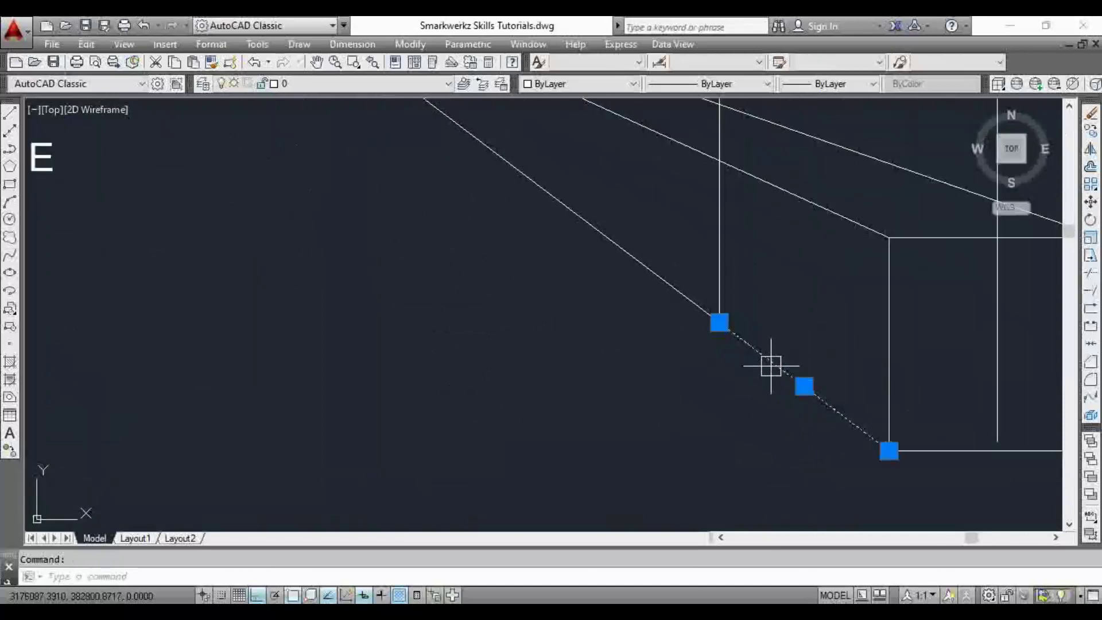
{"action": "scroll", "coordinate": [727, 353], "scroll_direction": "down", "scroll_amount": 2}
{"action": "key", "text": "Return"}
{"action": "scroll", "coordinate": [721, 350], "scroll_direction": "down", "scroll_amount": 4}
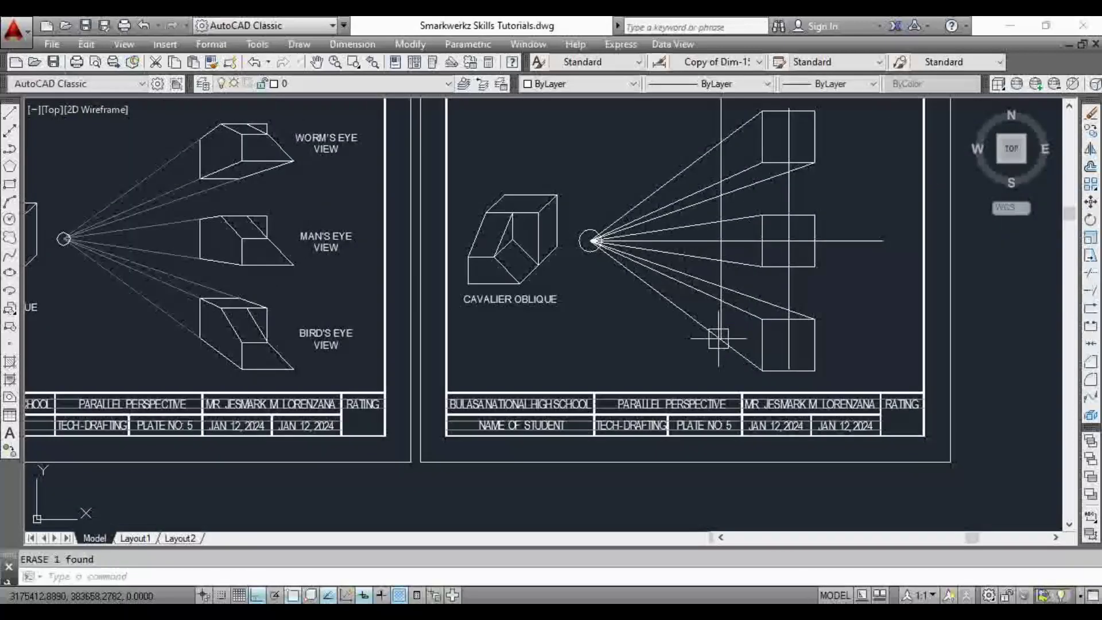
Draw a horizontal line rightward from where the vertical line crosses the lower square's upper-left projection line.
{"action": "scroll", "coordinate": [743, 297], "scroll_direction": "up", "scroll_amount": 2}
{"action": "scroll", "coordinate": [740, 295], "scroll_direction": "down", "scroll_amount": 2}
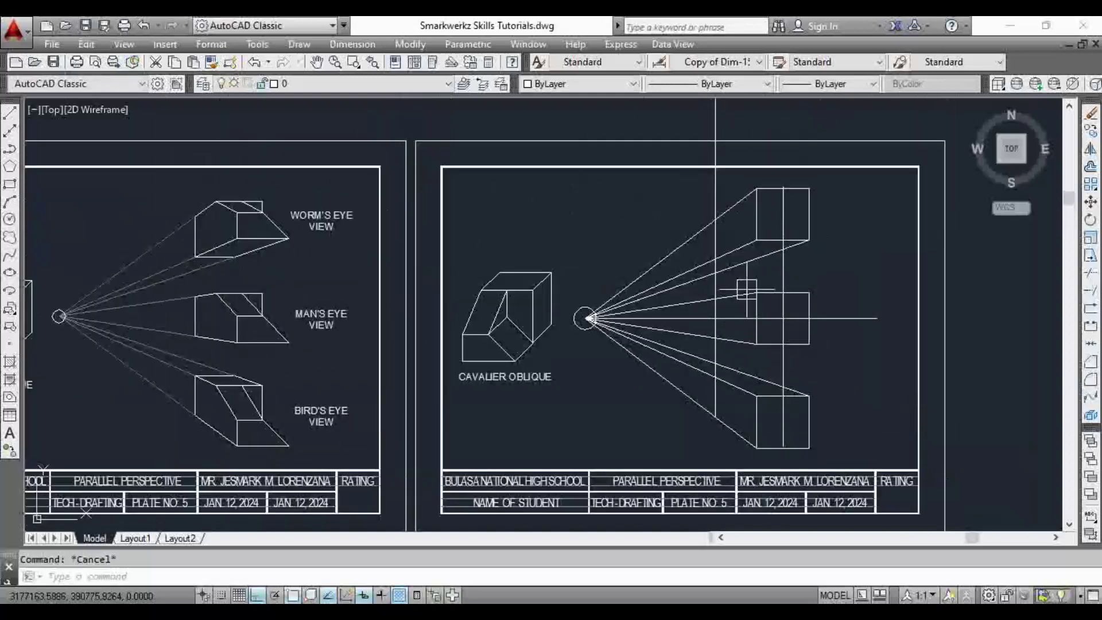
{"action": "scroll", "coordinate": [748, 238], "scroll_direction": "up", "scroll_amount": 2}
{"action": "middle_click_drag", "start_coordinate": [746, 319], "coordinate": [739, 218]}
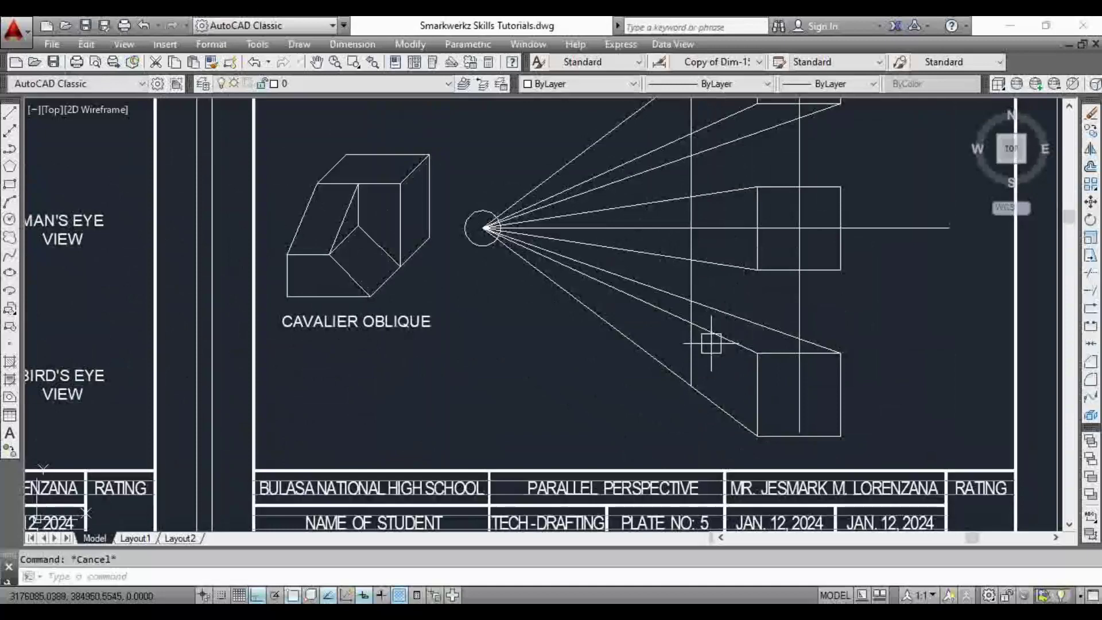
{"action": "key", "text": "Return"}
{"action": "scroll", "coordinate": [692, 352], "scroll_direction": "up", "scroll_amount": 2}
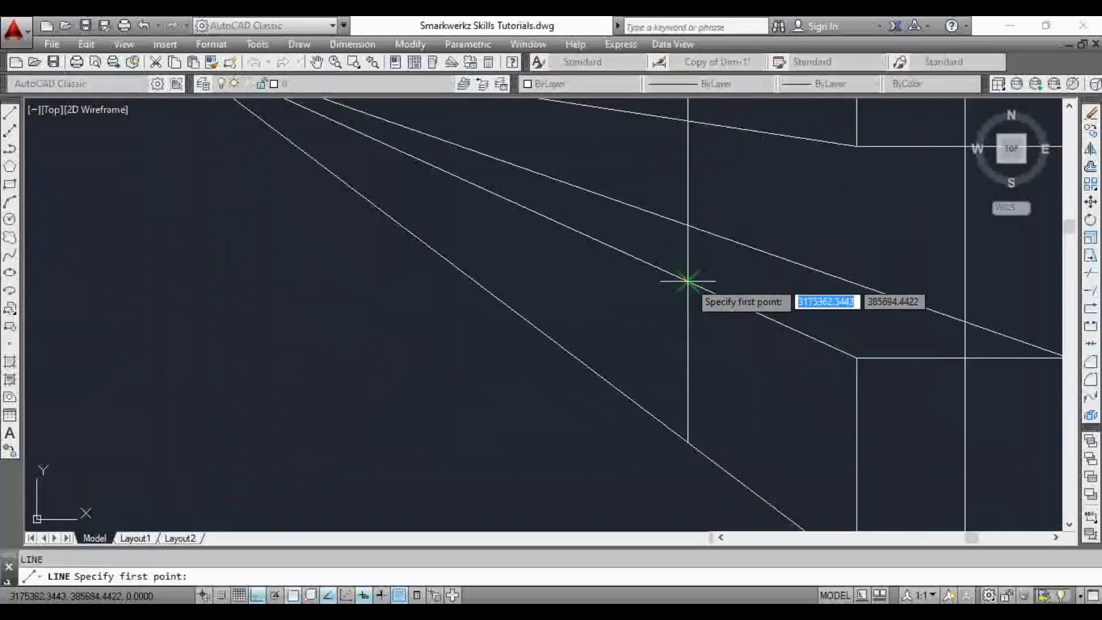
{"action": "left_click", "coordinate": [691, 275]}
{"action": "scroll", "coordinate": [775, 288], "scroll_direction": "up", "scroll_amount": 2}
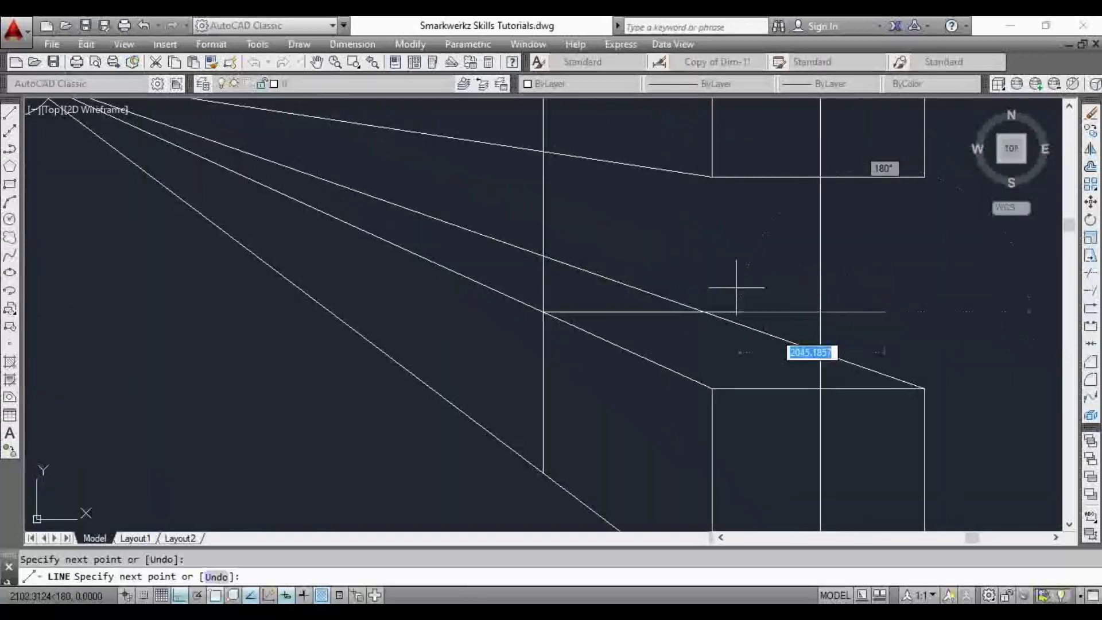
{"action": "key", "text": "Escape"}
Draw a horizontal line rightward from where the vertical line crosses the upper square's lower-left projection line.
{"action": "scroll", "coordinate": [723, 276], "scroll_direction": "down", "scroll_amount": 3}
{"action": "scroll", "coordinate": [704, 257], "scroll_direction": "up", "scroll_amount": 2}
{"action": "key", "text": "Return"}
{"action": "scroll", "coordinate": [704, 256], "scroll_direction": "up", "scroll_amount": 2}
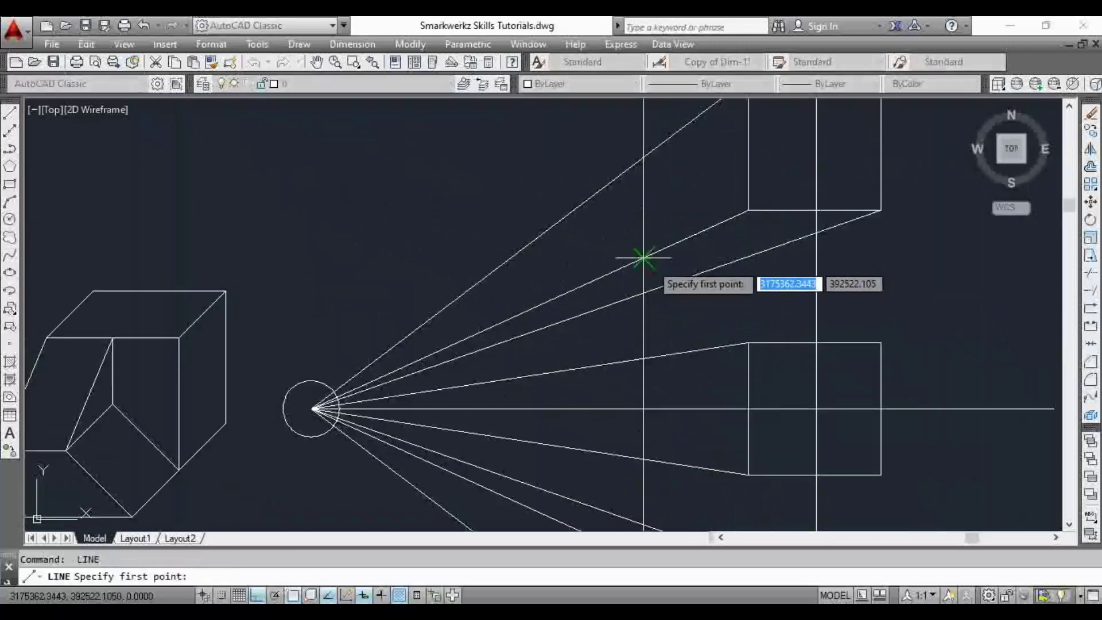
{"action": "left_click", "coordinate": [645, 257]}
{"action": "key", "text": "Escape"}
{"action": "scroll", "coordinate": [740, 264], "scroll_direction": "down", "scroll_amount": 4}
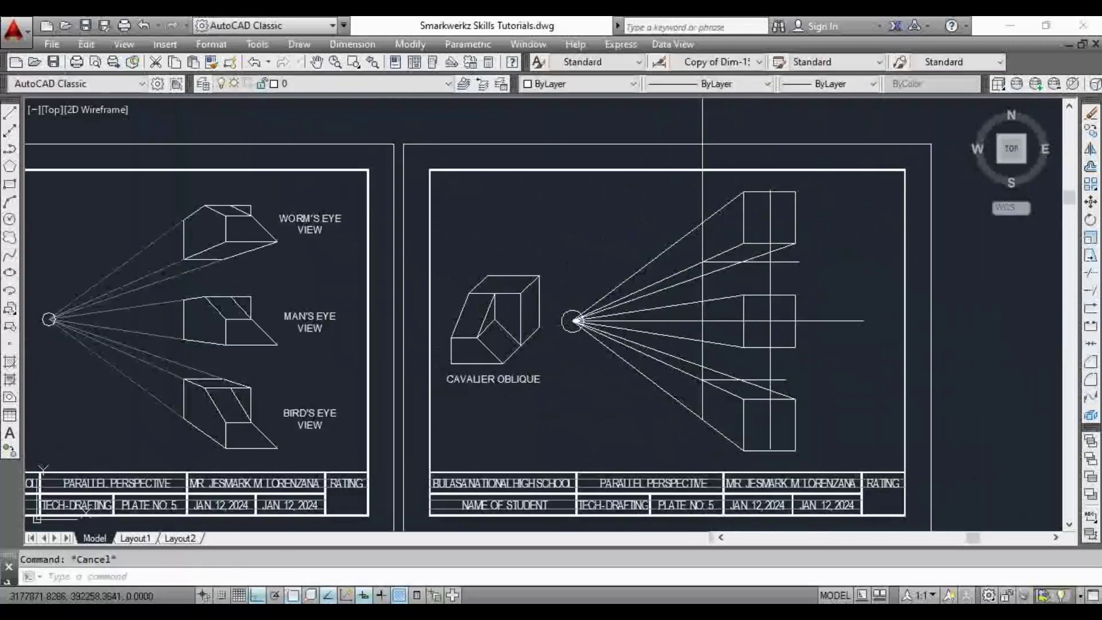
Trim the upper square's projection lines back to the vertical line, along with excess vertical and horizontal pieces around the worm's eye view.
{"action": "scroll", "coordinate": [724, 245], "scroll_direction": "up", "scroll_amount": 2}
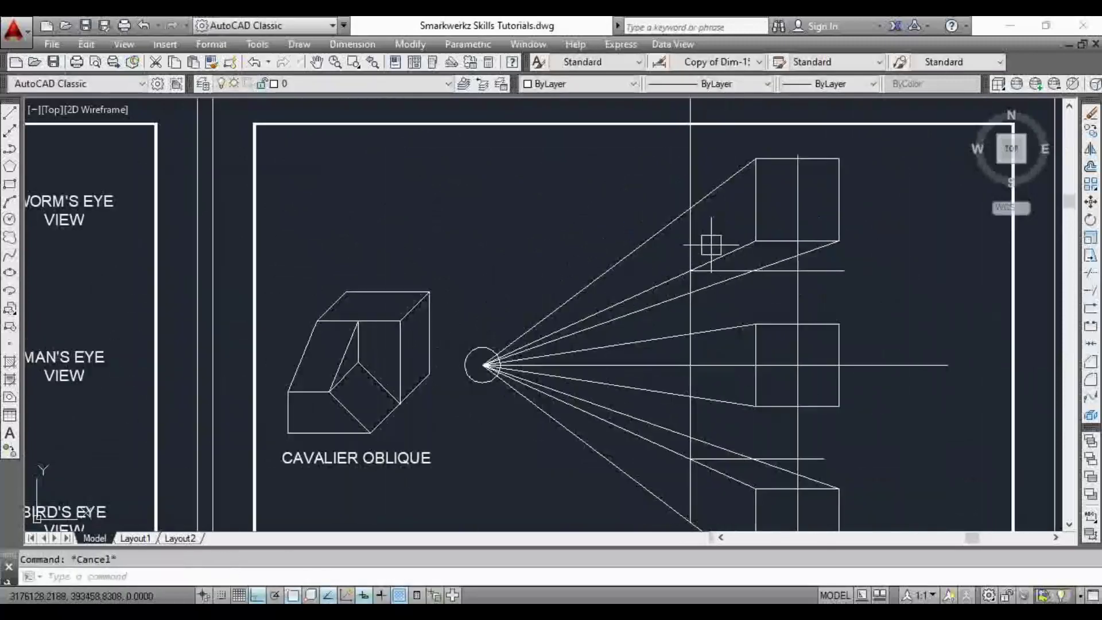
{"action": "type", "text": "tr"}
{"action": "key", "text": "Return"}
{"action": "left_click", "coordinate": [690, 175]}
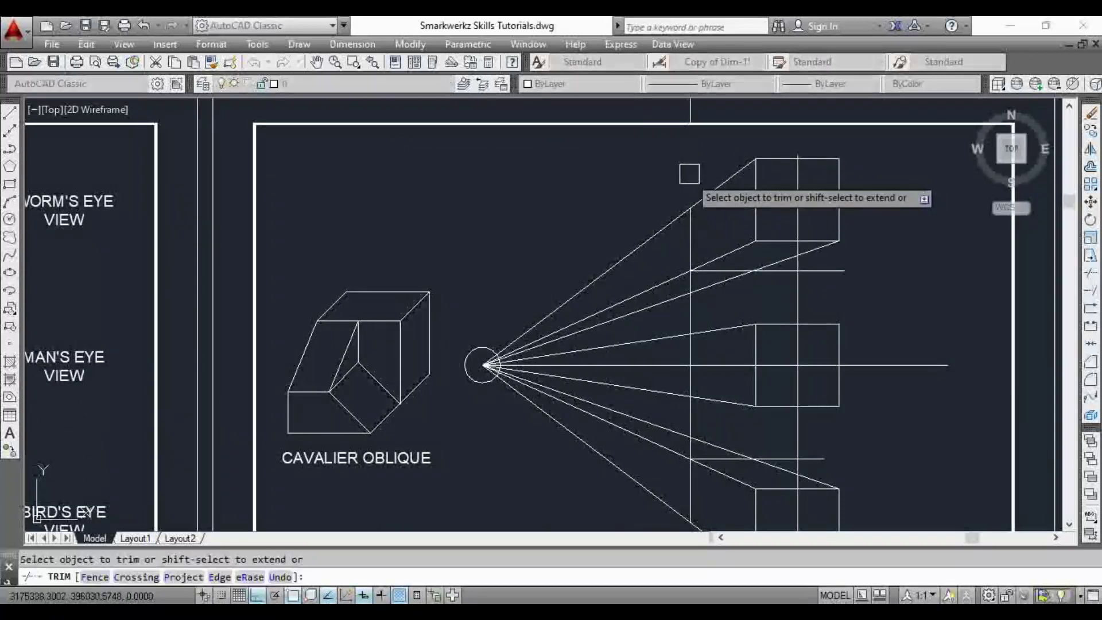
{"action": "left_click", "coordinate": [652, 238]}
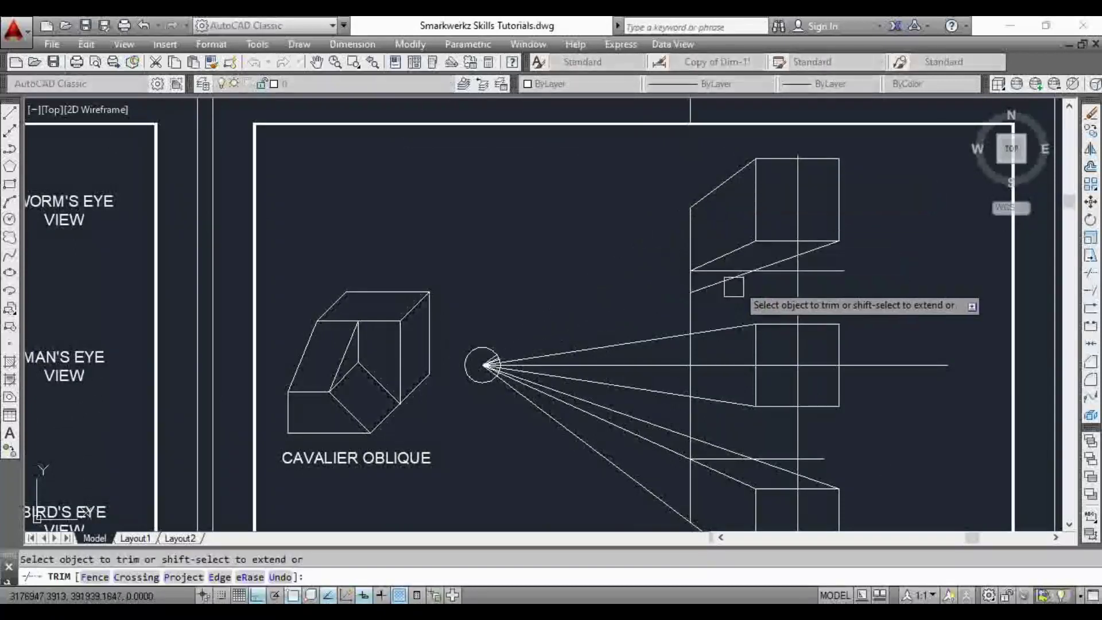
{"action": "scroll", "coordinate": [769, 284], "scroll_direction": "up", "scroll_amount": 2}
{"action": "scroll", "coordinate": [784, 244], "scroll_direction": "down", "scroll_amount": 2}
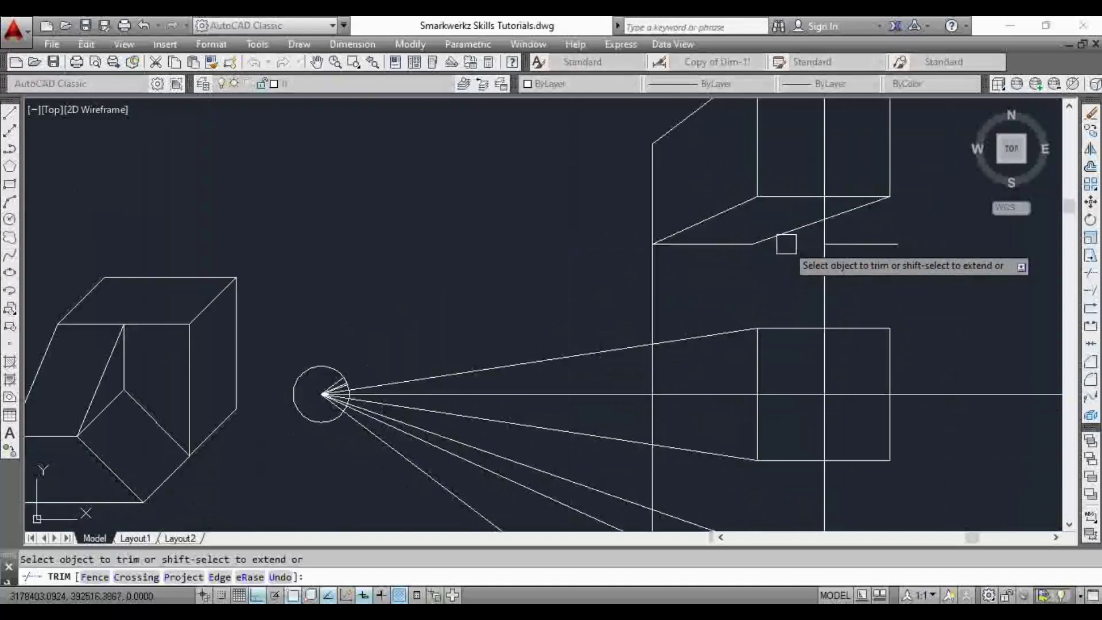
Trim the middle square's upper-left and lower-left projection lines between the circle and the vertical line.
{"action": "left_click", "coordinate": [615, 327]}
{"action": "left_click", "coordinate": [590, 386]}
{"action": "middle_click_drag", "start_coordinate": [591, 386], "coordinate": [605, 275]}
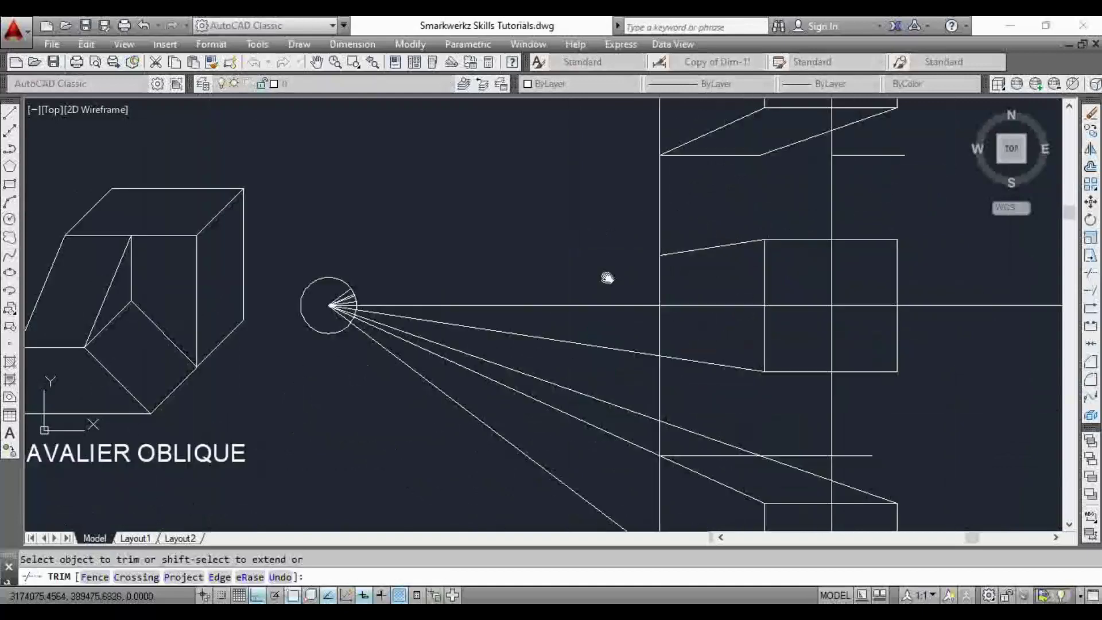
{"action": "scroll", "coordinate": [626, 270], "scroll_direction": "down", "scroll_amount": 3}
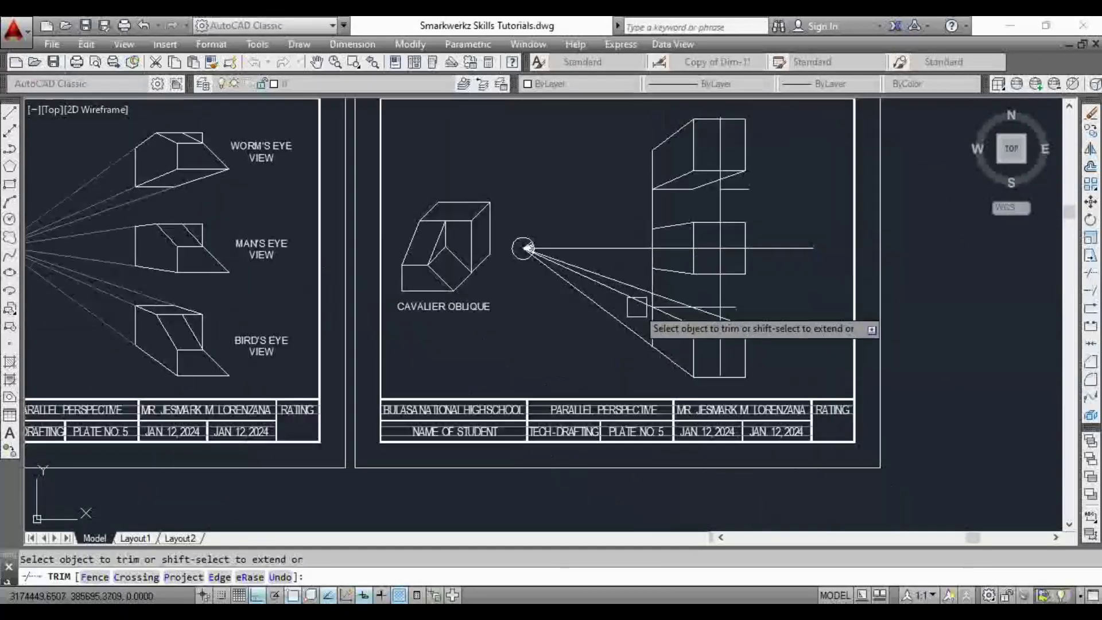
Clear the lower square's projection lines between the circle and the vertical line, and erase the long horizontal line from the circle's centre.
{"action": "scroll", "coordinate": [628, 321], "scroll_direction": "up", "scroll_amount": 5}
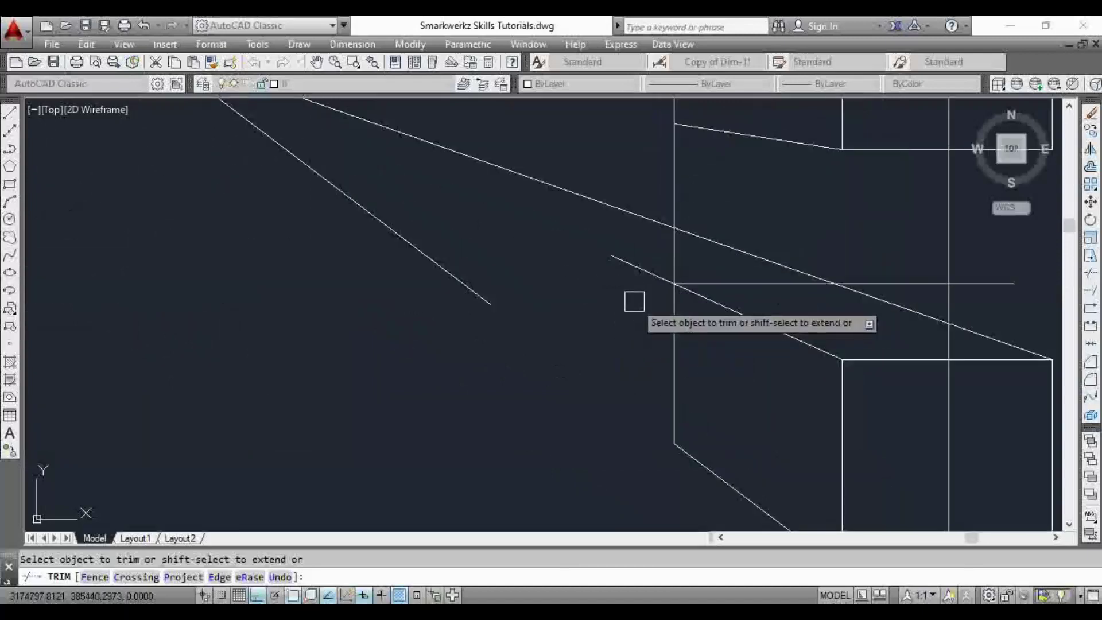
{"action": "scroll", "coordinate": [740, 245], "scroll_direction": "down", "scroll_amount": 5}
{"action": "middle_click_drag", "start_coordinate": [746, 221], "coordinate": [745, 278]}
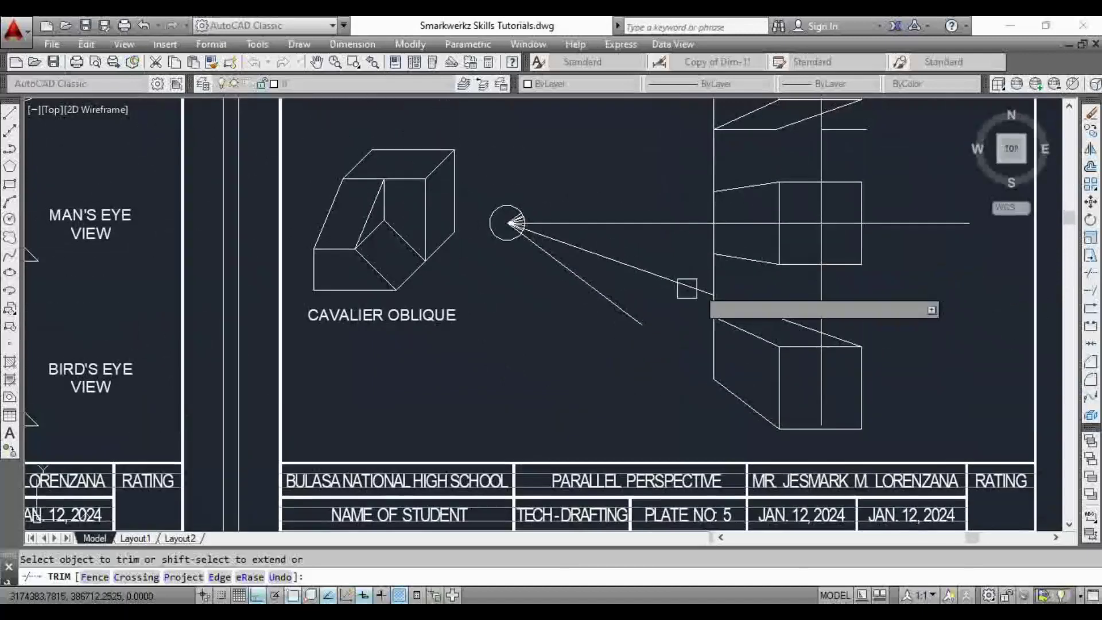
{"action": "key", "text": "Escape"}
{"action": "left_click", "coordinate": [661, 278]}
{"action": "key", "text": "Delete"}
{"action": "key", "text": "Escape"}
{"action": "middle_click_drag", "start_coordinate": [682, 249], "coordinate": [637, 288]}
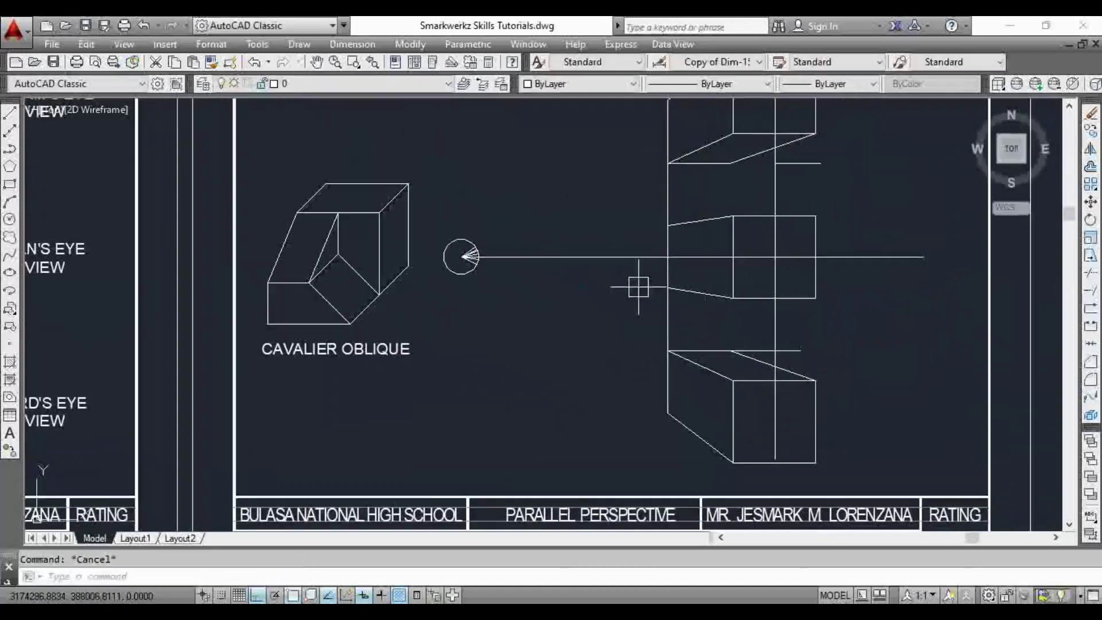
{"action": "left_click", "coordinate": [613, 257]}
{"action": "key", "text": "Delete"}
Erase the short projection line remnants inside the circle, leaving only the circle itself.
{"action": "scroll", "coordinate": [468, 258], "scroll_direction": "up", "scroll_amount": 5}
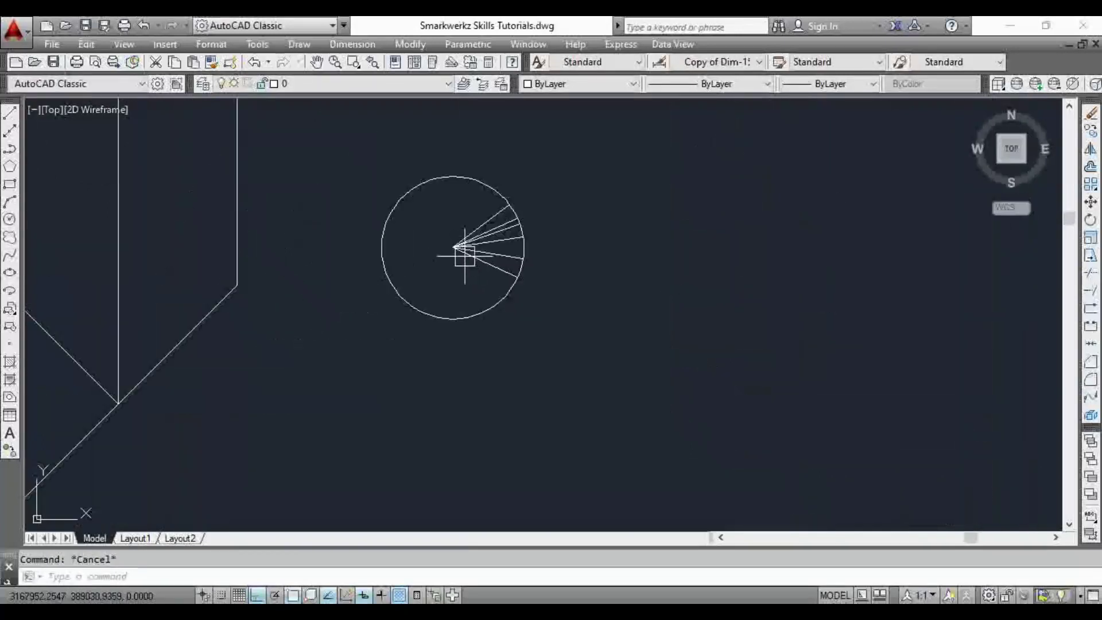
{"action": "left_click", "coordinate": [497, 227]}
{"action": "key", "text": "Delete"}
{"action": "left_click", "coordinate": [498, 235]}
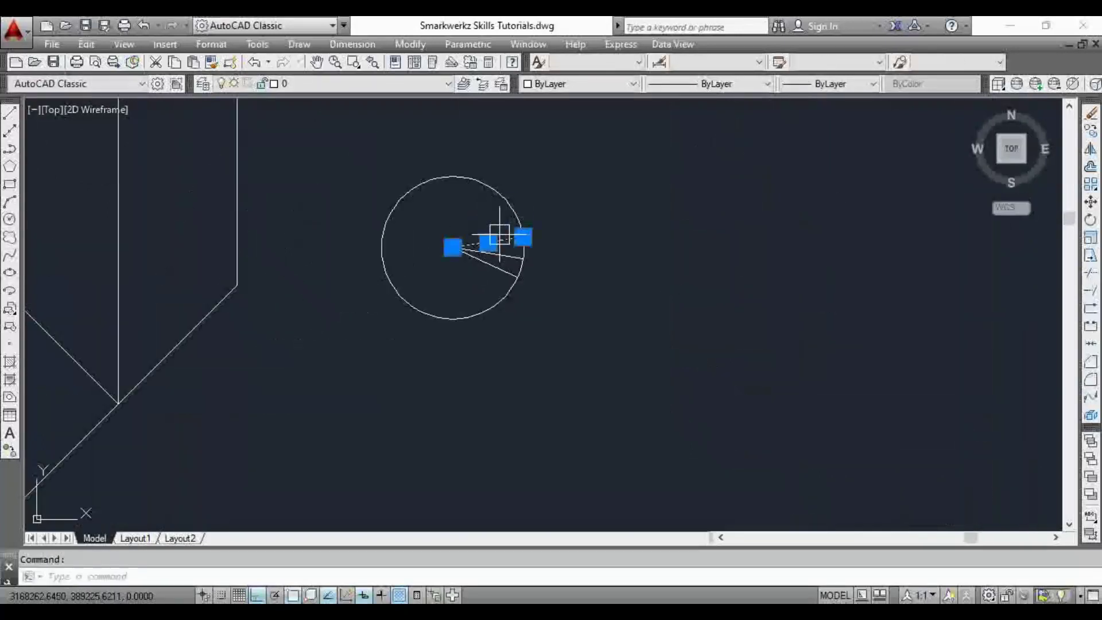
{"action": "key", "text": "Delete"}
{"action": "left_click", "coordinate": [491, 263]}
{"action": "key", "text": "Delete"}
{"action": "key", "text": "Escape"}
{"action": "scroll", "coordinate": [498, 232], "scroll_direction": "down", "scroll_amount": 2}
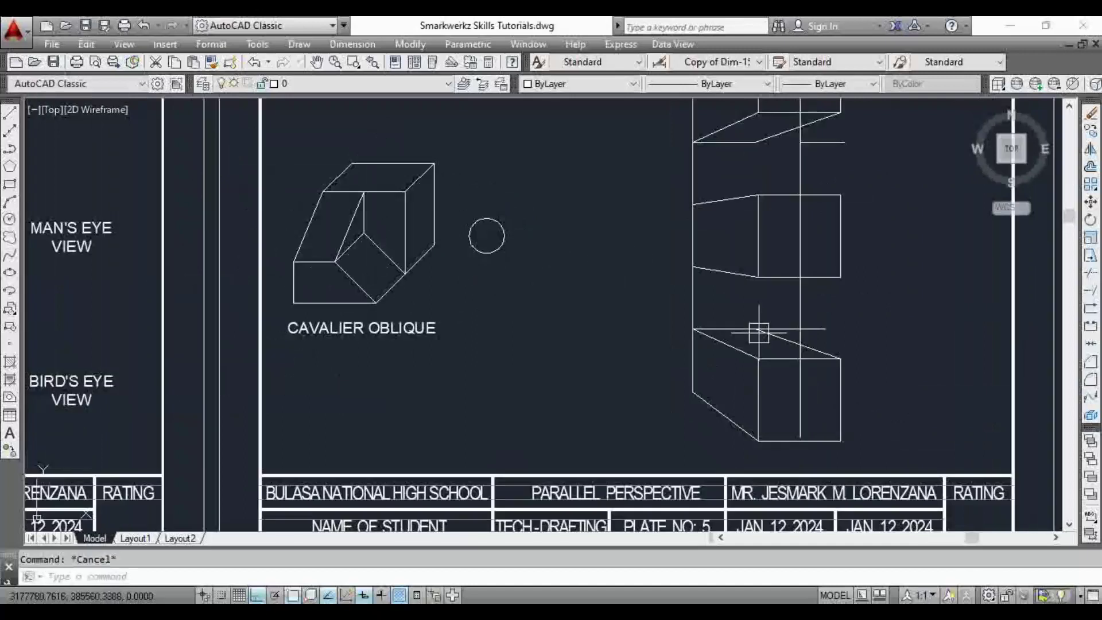
Trim the vertical construction line out of the two gaps between the three stacked perspective boxes.
{"action": "middle_click_drag", "start_coordinate": [589, 265], "coordinate": [584, 317]}
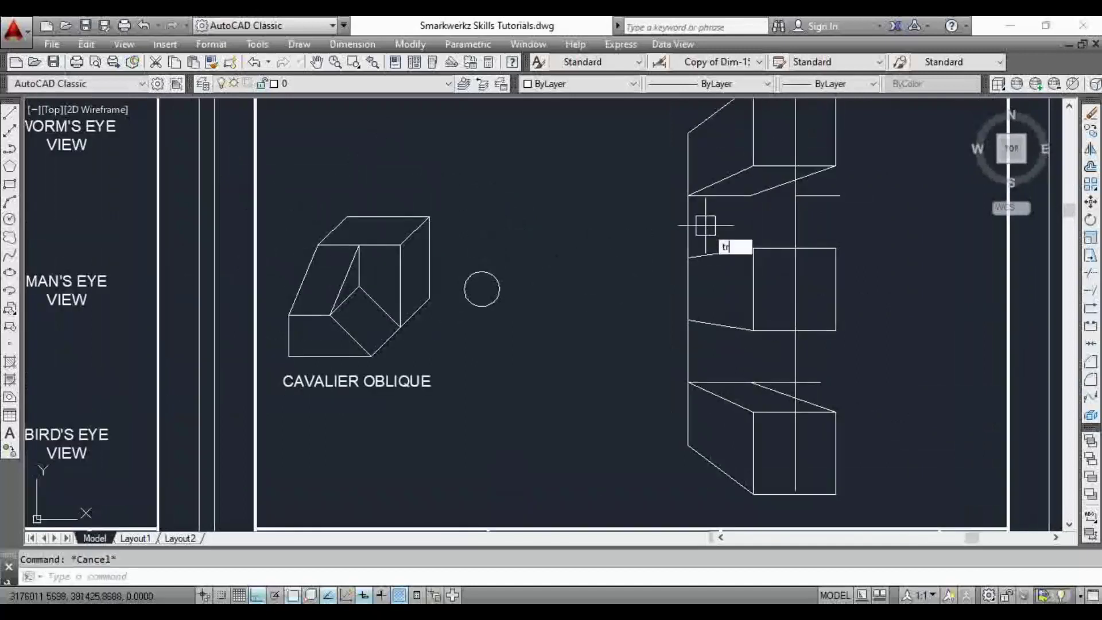
{"action": "key", "text": "Return"}
{"action": "key", "text": "Return"}
{"action": "left_click", "coordinate": [688, 227]}
{"action": "left_click", "coordinate": [688, 352]}
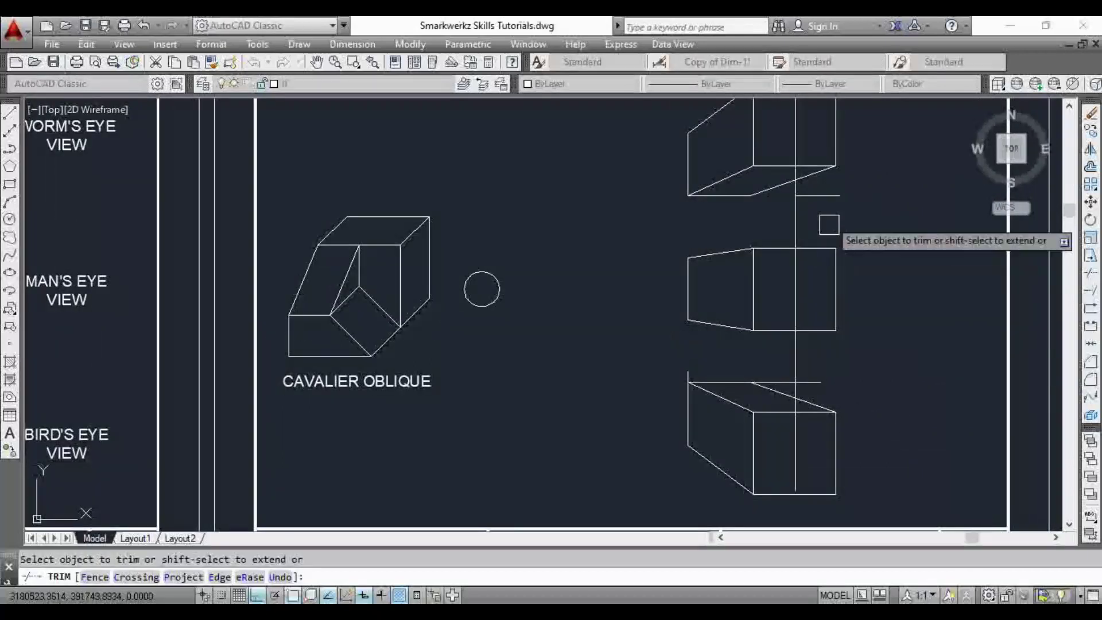
Trim the excess of the horizontal construction line extending past the lowest box's rear top edge.
{"action": "scroll", "coordinate": [804, 224], "scroll_direction": "down", "scroll_amount": 2}
{"action": "middle_click_drag", "start_coordinate": [788, 283], "coordinate": [789, 221]}
{"action": "scroll", "coordinate": [762, 333], "scroll_direction": "up", "scroll_amount": 6}
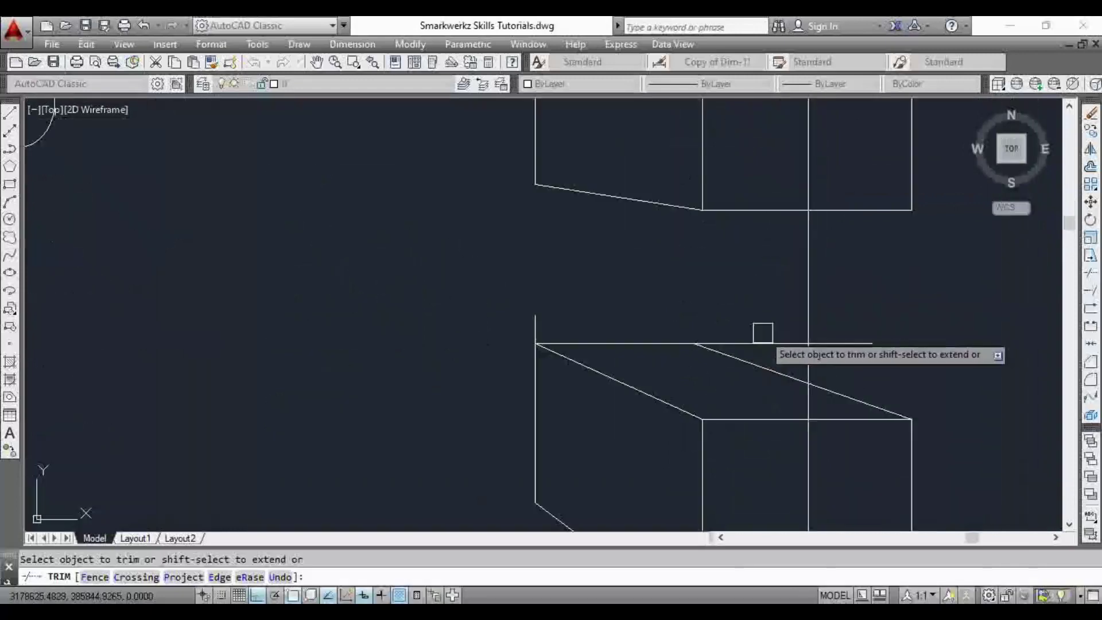
{"action": "left_click", "coordinate": [760, 339]}
{"action": "scroll", "coordinate": [640, 314], "scroll_direction": "down", "scroll_amount": 3}
{"action": "scroll", "coordinate": [758, 286], "scroll_direction": "up", "scroll_amount": 3}
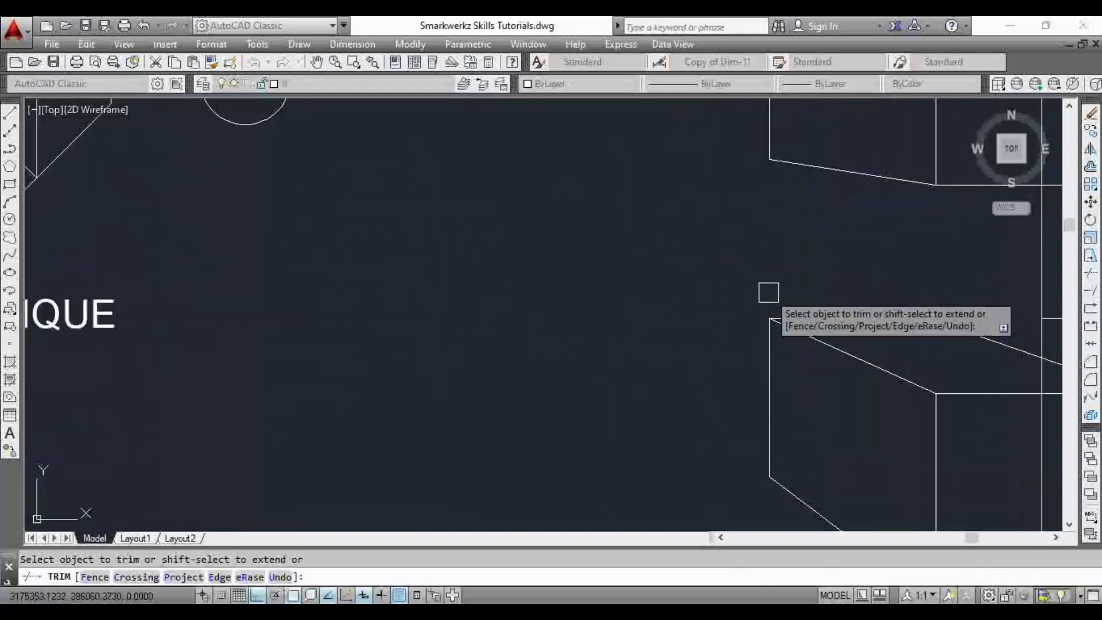
Erase the vertical construction line crossing the three boxes and the leftover short horizontal stubs.
{"action": "scroll", "coordinate": [768, 293], "scroll_direction": "down", "scroll_amount": 3}
{"action": "scroll", "coordinate": [660, 302], "scroll_direction": "up", "scroll_amount": 4}
{"action": "key", "text": "Escape"}
{"action": "left_click", "coordinate": [692, 229]}
{"action": "key", "text": "Delete"}
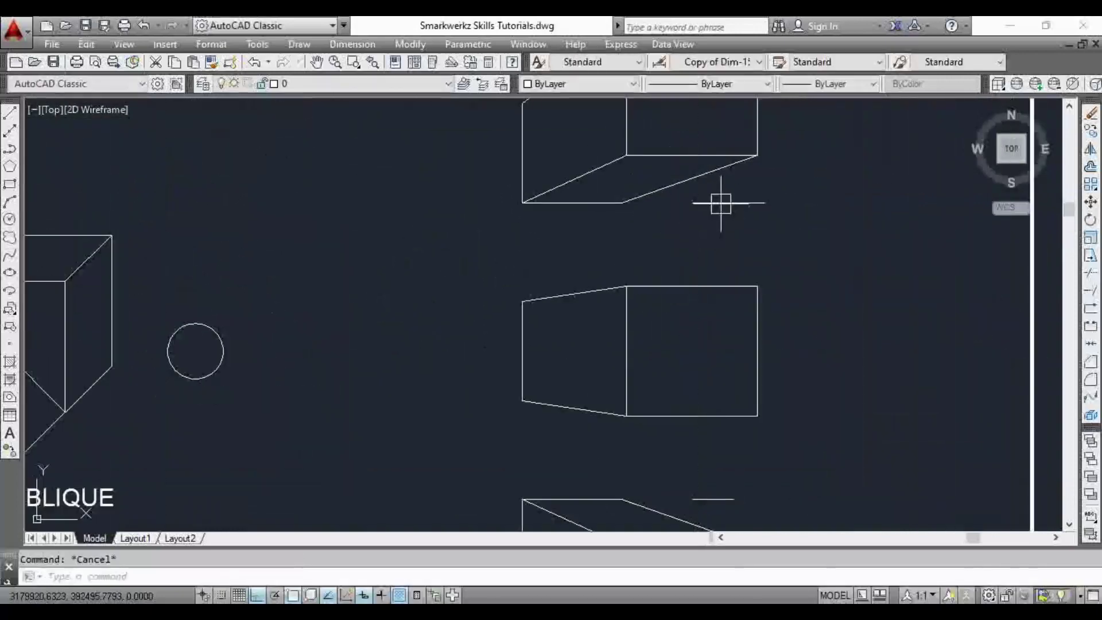
{"action": "scroll", "coordinate": [721, 322], "scroll_direction": "down", "scroll_amount": 4}
{"action": "middle_click_drag", "start_coordinate": [717, 318], "coordinate": [724, 373]}
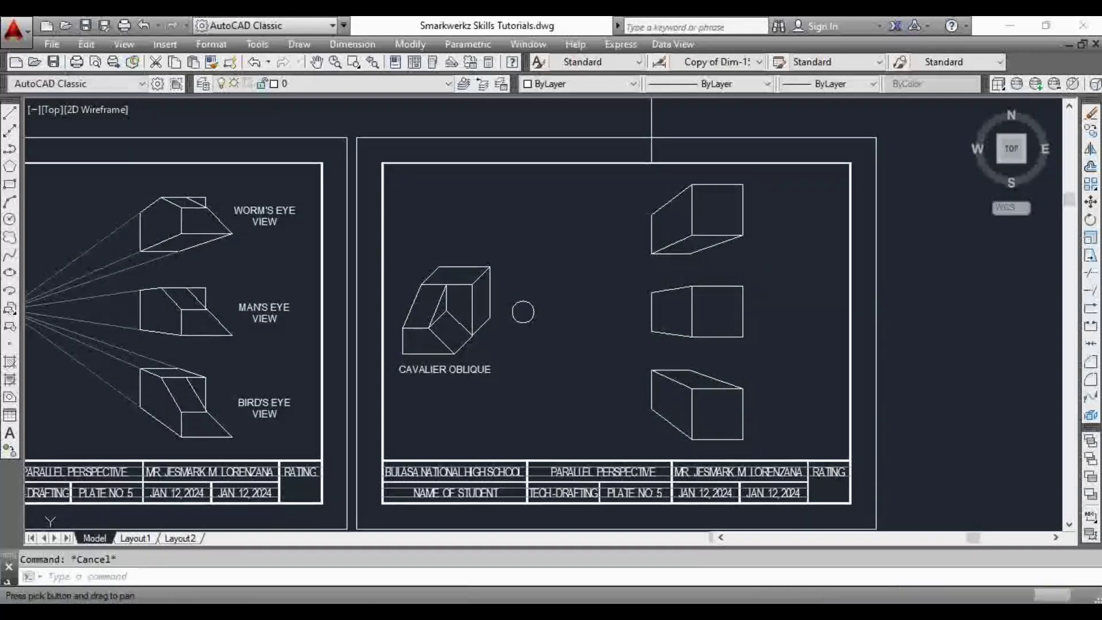
Examine the cavalier oblique figure's front face and compare its shape with the three perspective boxes.
{"action": "scroll", "coordinate": [754, 270], "scroll_direction": "down", "scroll_amount": 3}
{"action": "scroll", "coordinate": [723, 301], "scroll_direction": "up", "scroll_amount": 3}
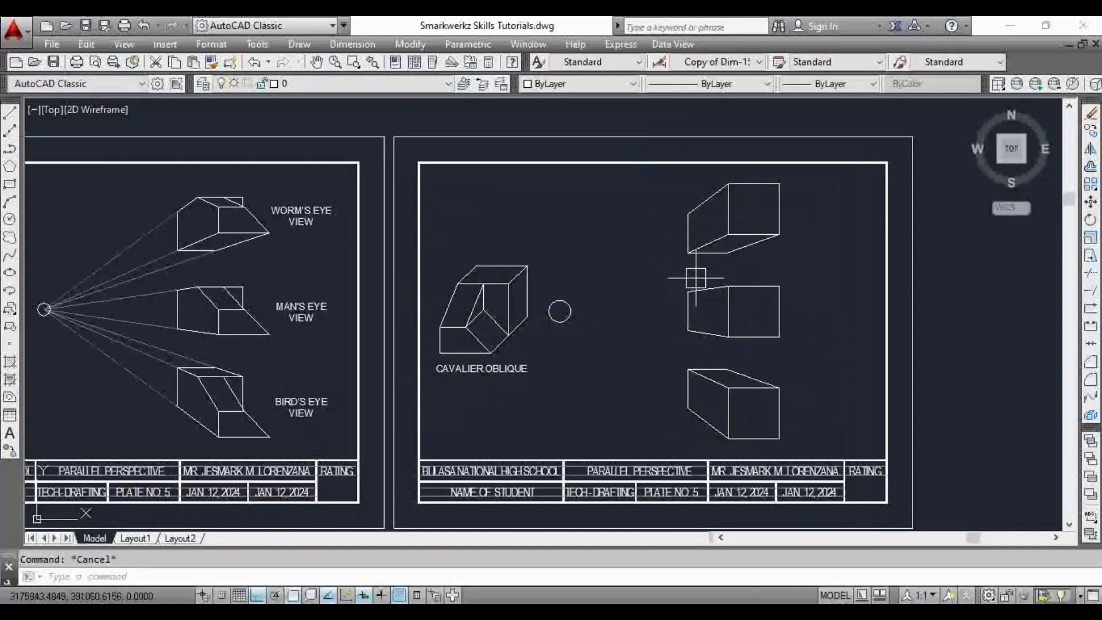
{"action": "middle_click_drag", "start_coordinate": [696, 279], "coordinate": [686, 246]}
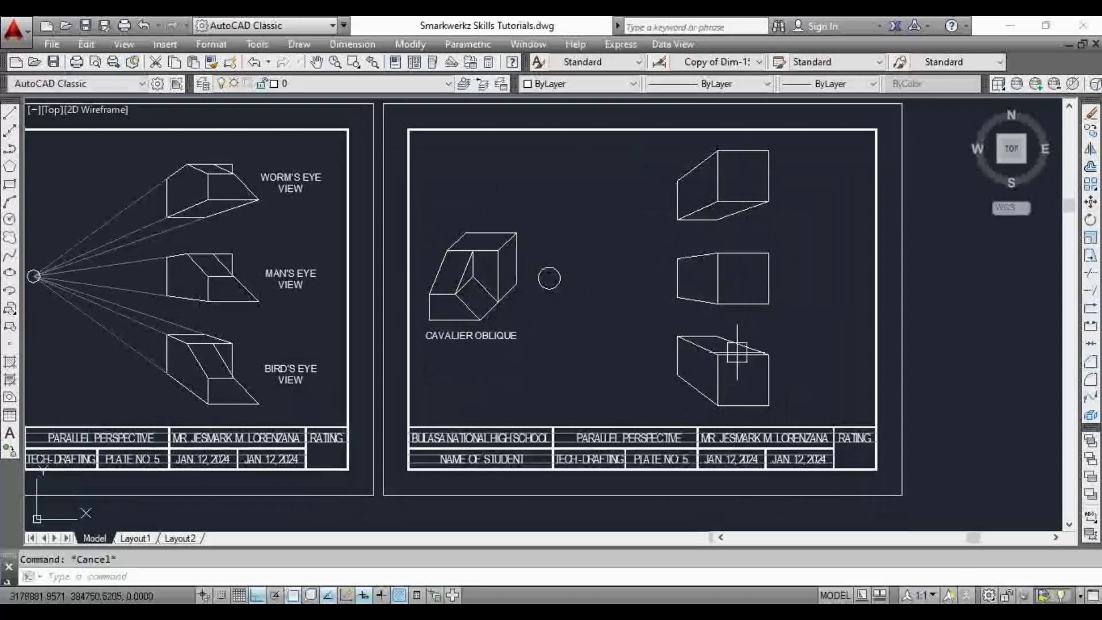
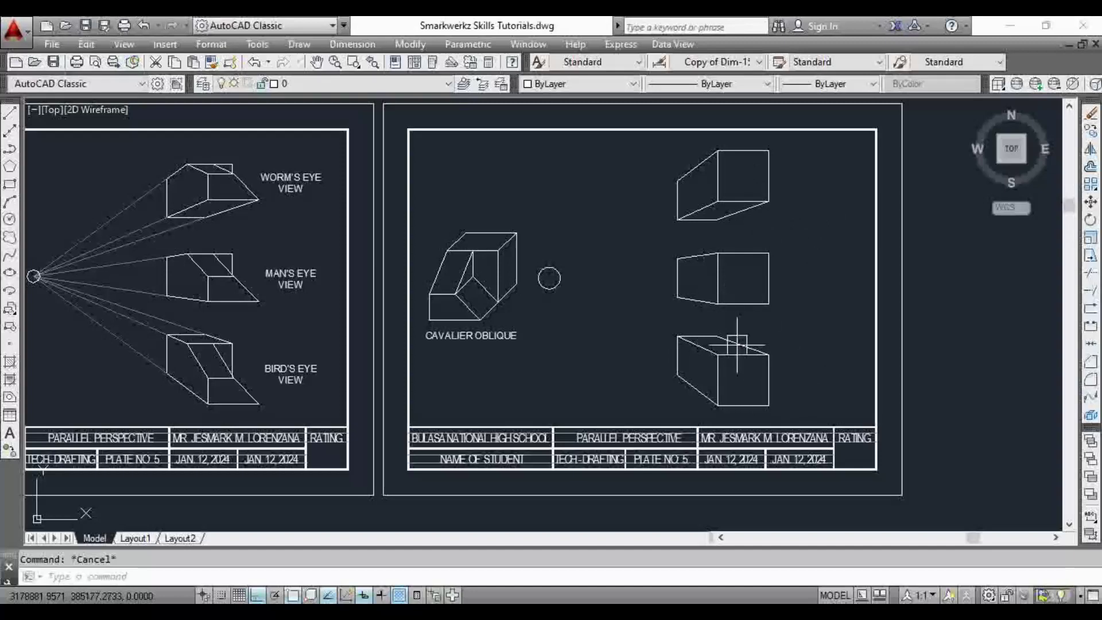
{"action": "scroll", "coordinate": [737, 345], "scroll_direction": "up", "scroll_amount": 2}
{"action": "scroll", "coordinate": [703, 315], "scroll_direction": "down", "scroll_amount": 2}
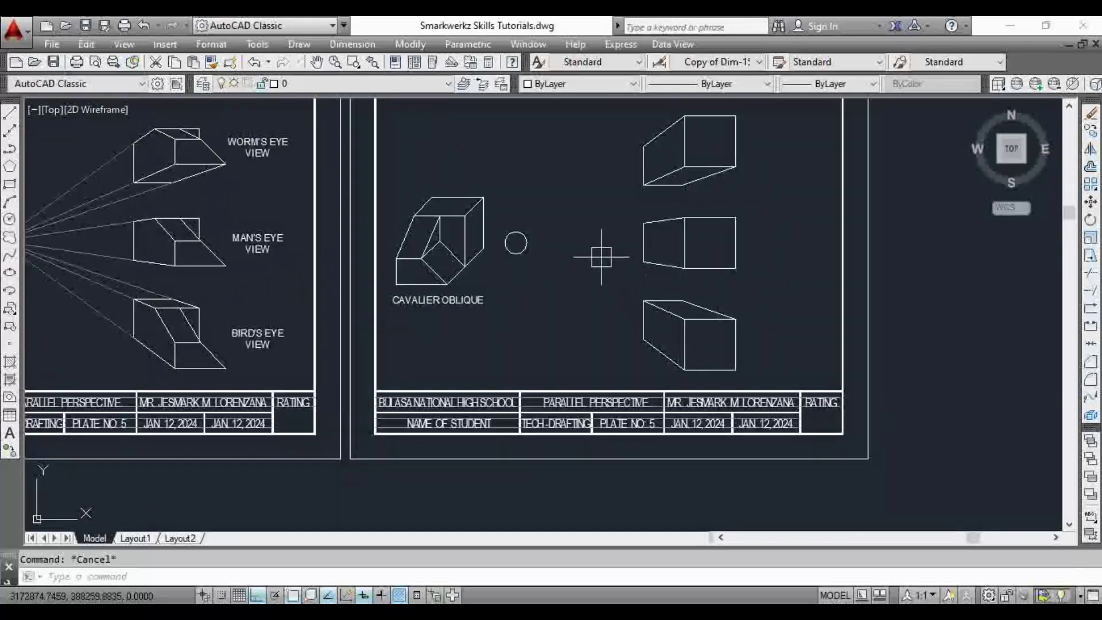
{"action": "scroll", "coordinate": [601, 257], "scroll_direction": "up", "scroll_amount": 3}
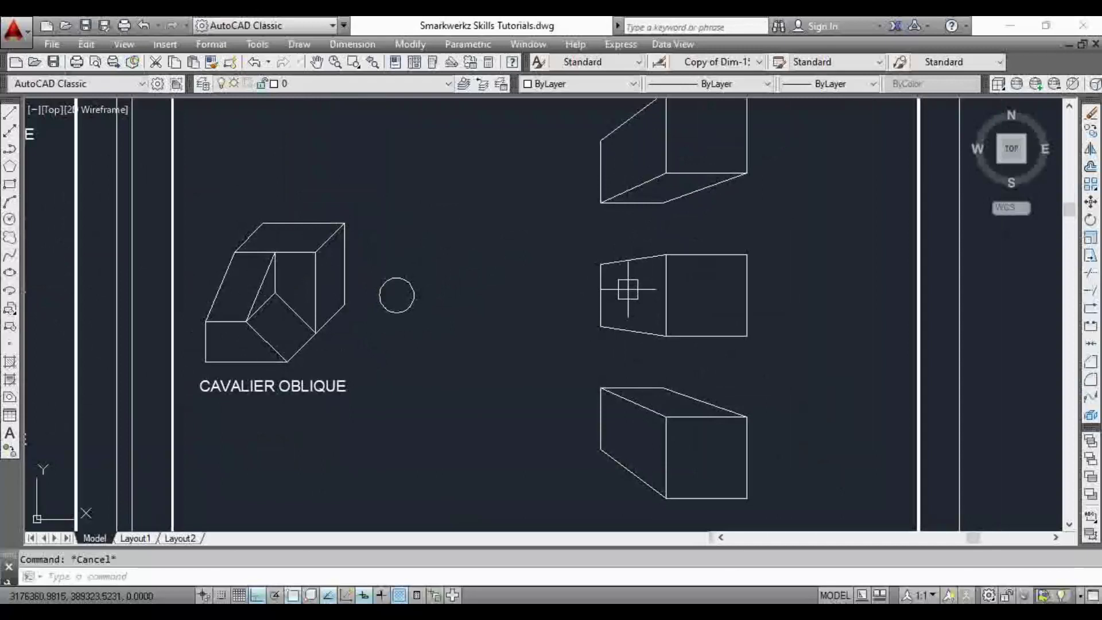
{"action": "scroll", "coordinate": [628, 289], "scroll_direction": "down", "scroll_amount": 2}
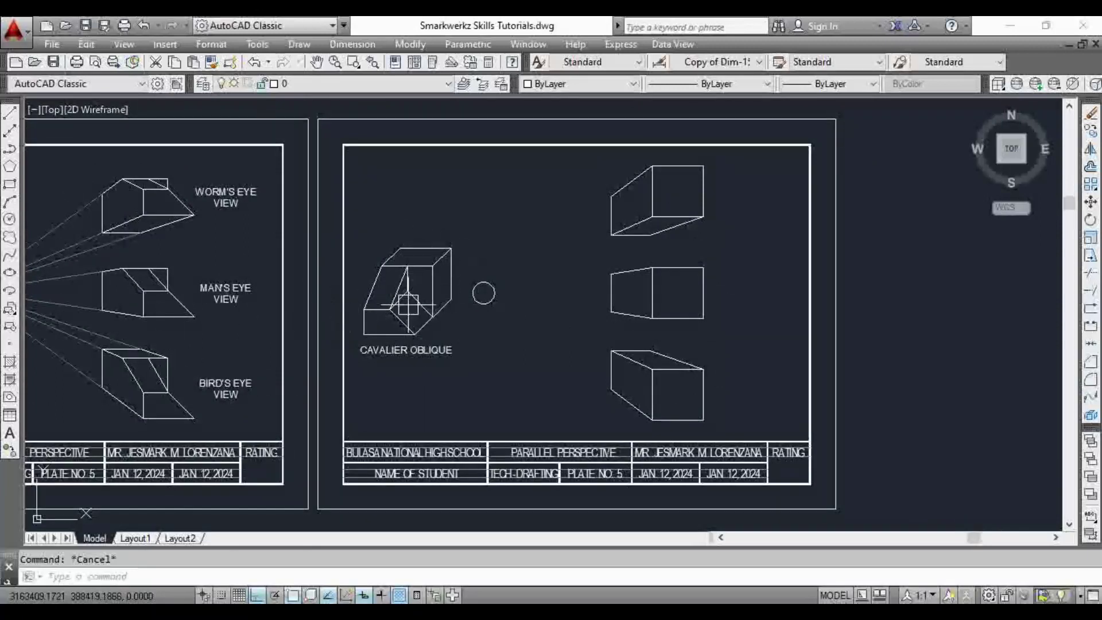
{"action": "scroll", "coordinate": [411, 290], "scroll_direction": "up", "scroll_amount": 2}
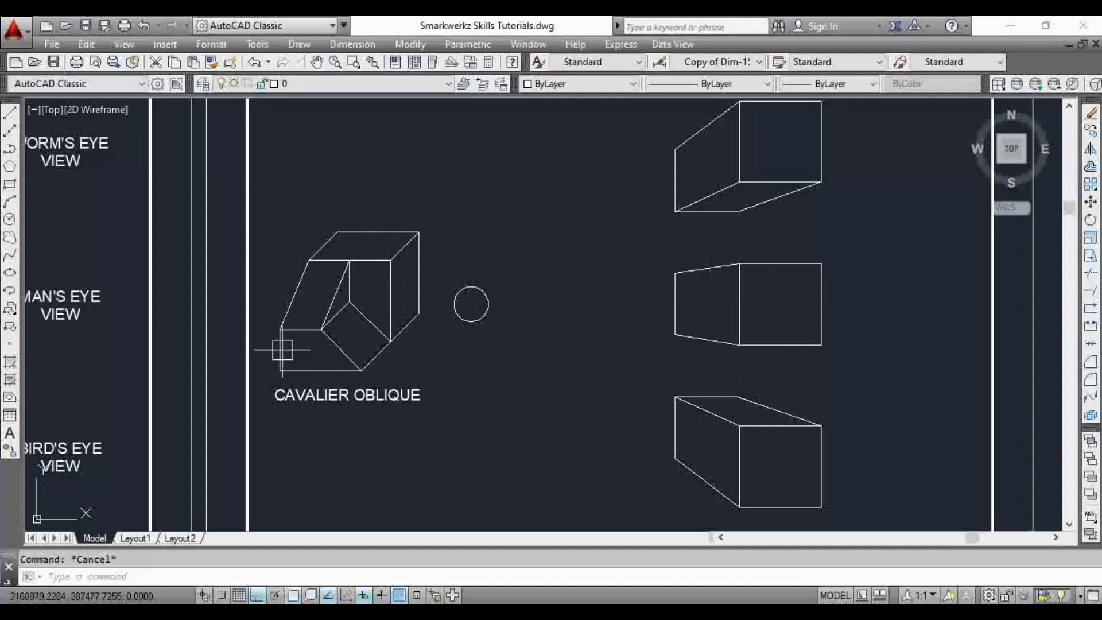
{"action": "left_click", "coordinate": [290, 331]}
{"action": "left_click", "coordinate": [340, 350]}
{"action": "key", "text": "Escape"}
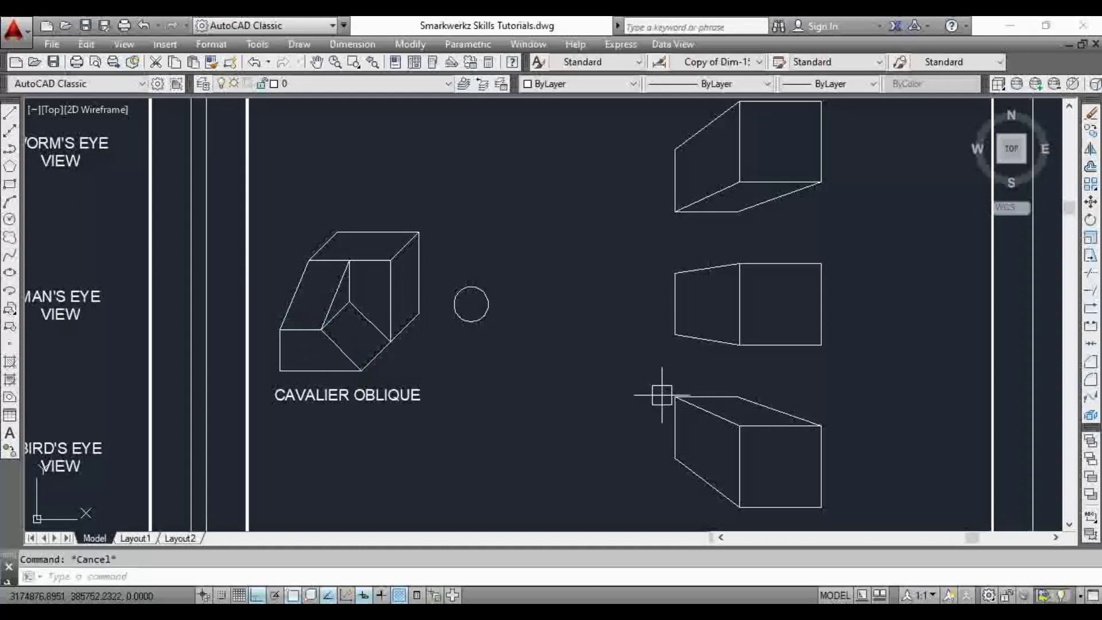
Draw a horizontal line across the middle box's square face, joining the midpoints of its two vertical edges.
{"action": "type", "text": "l"}
{"action": "key", "text": "Return"}
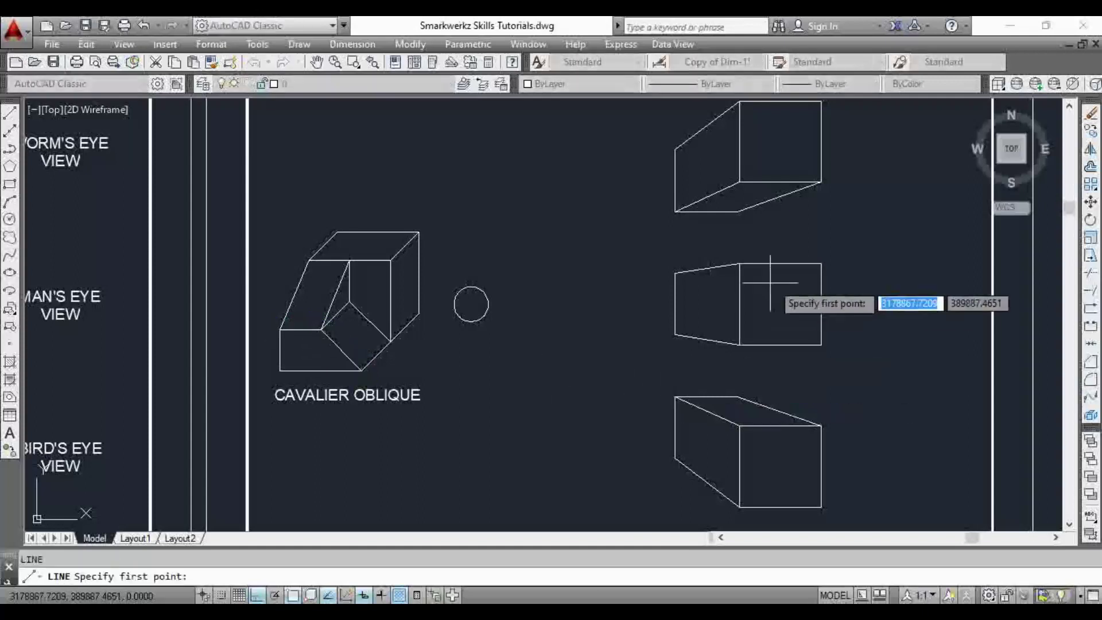
{"action": "left_click", "coordinate": [739, 304]}
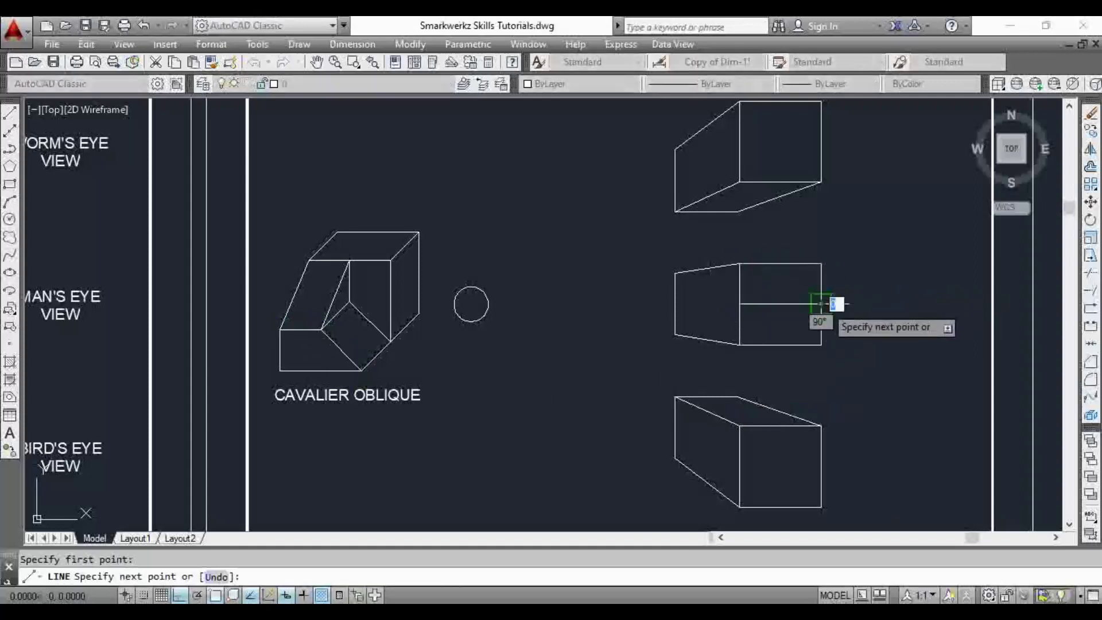
{"action": "left_click", "coordinate": [815, 307]}
{"action": "key", "text": "Escape"}
Draw a diagonal line from the midpoint of the middle box's horizontal centre line to the square face's lower-right corner.
{"action": "middle_click_drag", "start_coordinate": [787, 324], "coordinate": [701, 326]}
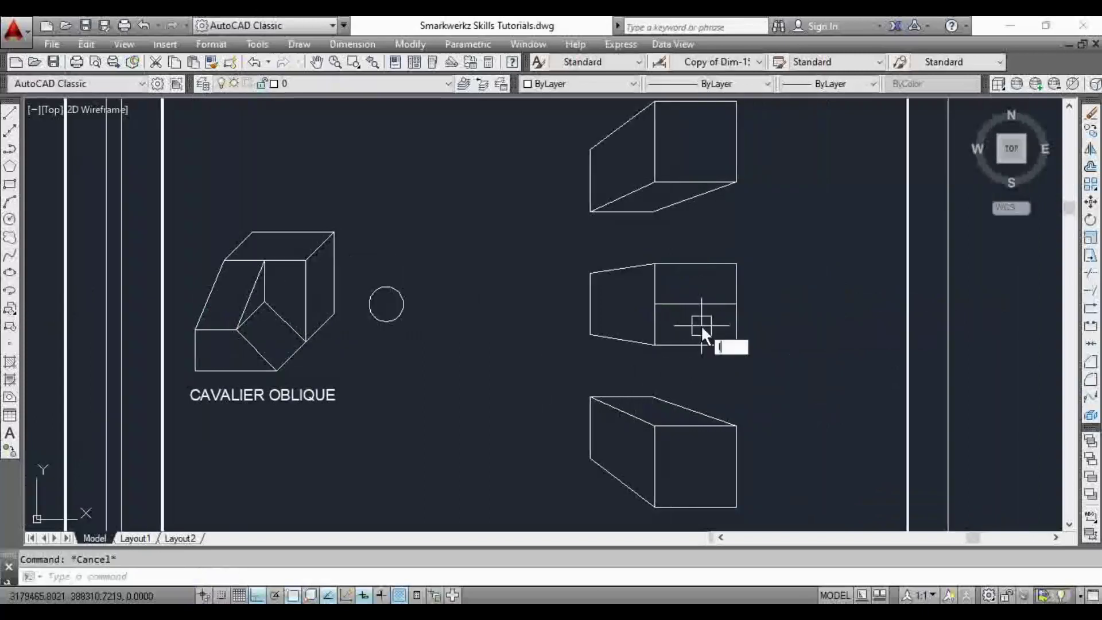
{"action": "scroll", "coordinate": [702, 325], "scroll_direction": "up", "scroll_amount": 2}
{"action": "key", "text": "Return"}
{"action": "left_click", "coordinate": [689, 298]}
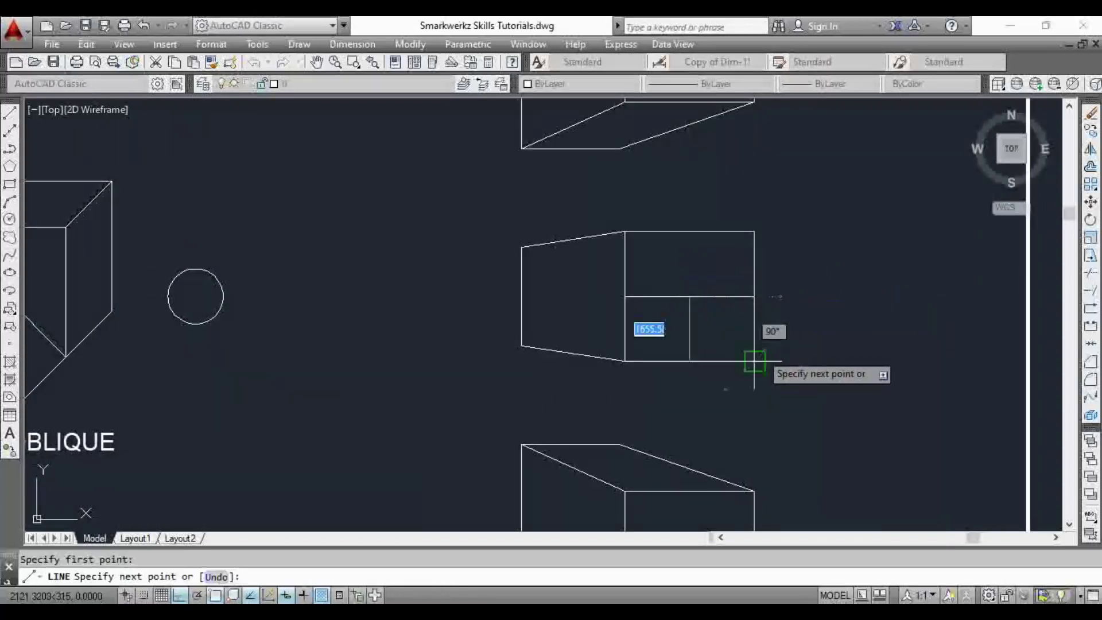
{"action": "left_click", "coordinate": [754, 361]}
{"action": "key", "text": "Escape"}
{"action": "key", "text": "Escape"}
Trim the right half of the middle box's horizontal centre line back to the diagonal.
{"action": "type", "text": "tr"}
{"action": "key", "text": "Return"}
{"action": "key", "text": "Return"}
{"action": "left_click", "coordinate": [729, 296]}
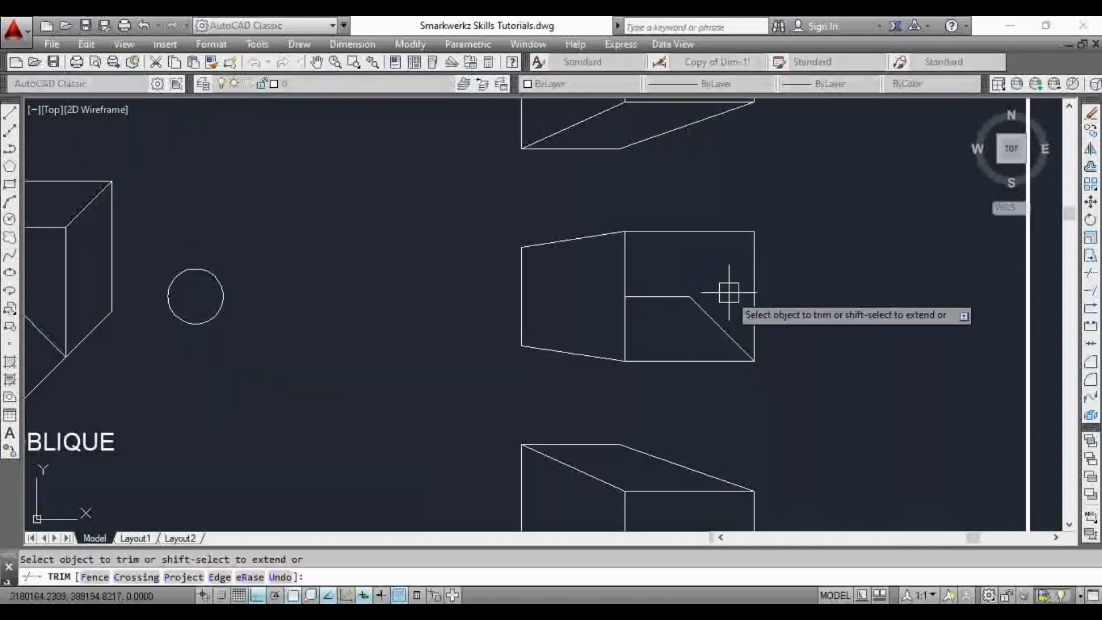
{"action": "key", "text": "Escape"}
Examine the cavalier oblique's upper front edge and slanted edges against the middle box's receding top edge.
{"action": "scroll", "coordinate": [591, 337], "scroll_direction": "down", "scroll_amount": 5}
{"action": "scroll", "coordinate": [369, 291], "scroll_direction": "up", "scroll_amount": 5}
{"action": "scroll", "coordinate": [450, 315], "scroll_direction": "down", "scroll_amount": 3}
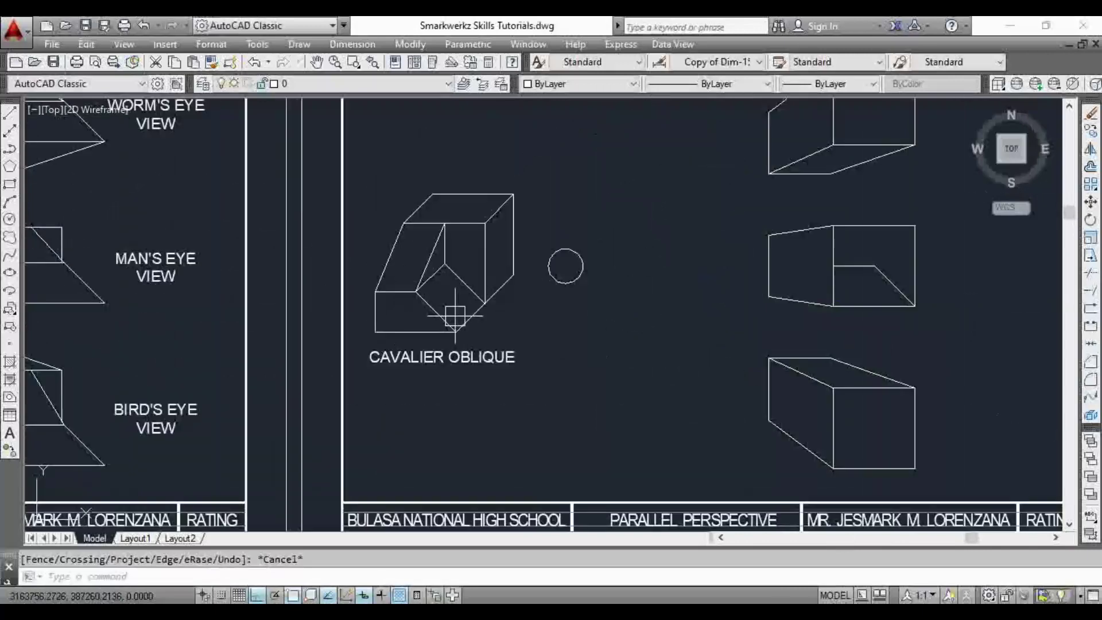
{"action": "key", "text": "Escape"}
{"action": "scroll", "coordinate": [736, 315], "scroll_direction": "up", "scroll_amount": 2}
{"action": "mouse_move", "coordinate": [765, 275]}
{"action": "middle_mouse_down"}
{"action": "mouse_move", "coordinate": [722, 281]}
{"action": "mouse_move", "coordinate": [763, 303]}
{"action": "mouse_move", "coordinate": [738, 283]}
{"action": "middle_mouse_up"}
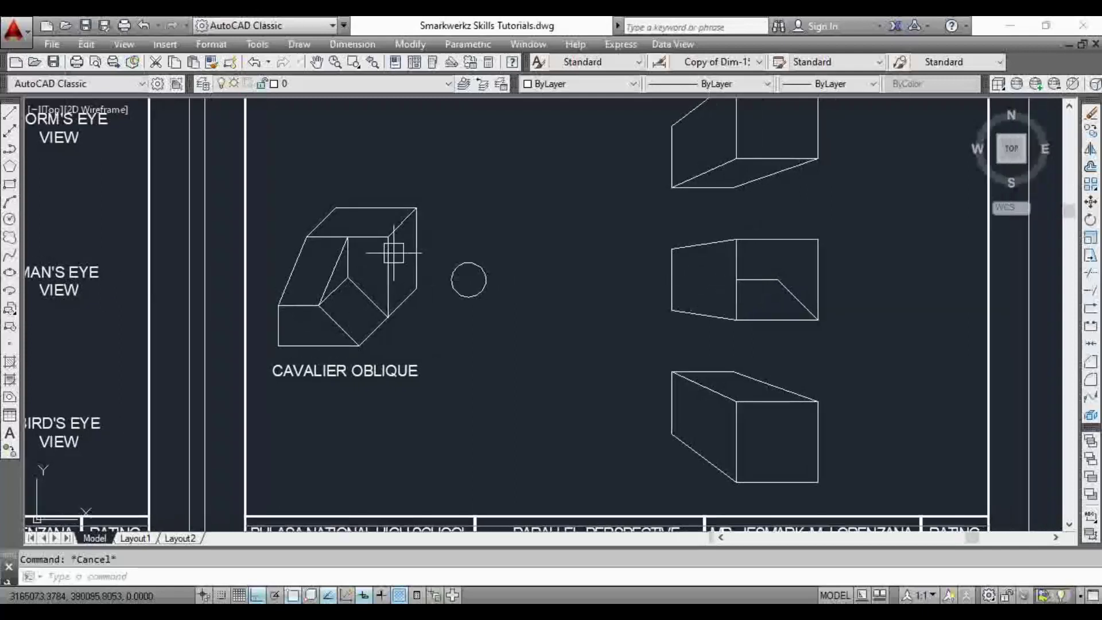
{"action": "scroll", "coordinate": [386, 236], "scroll_direction": "up", "scroll_amount": 2}
{"action": "left_click", "coordinate": [360, 241]}
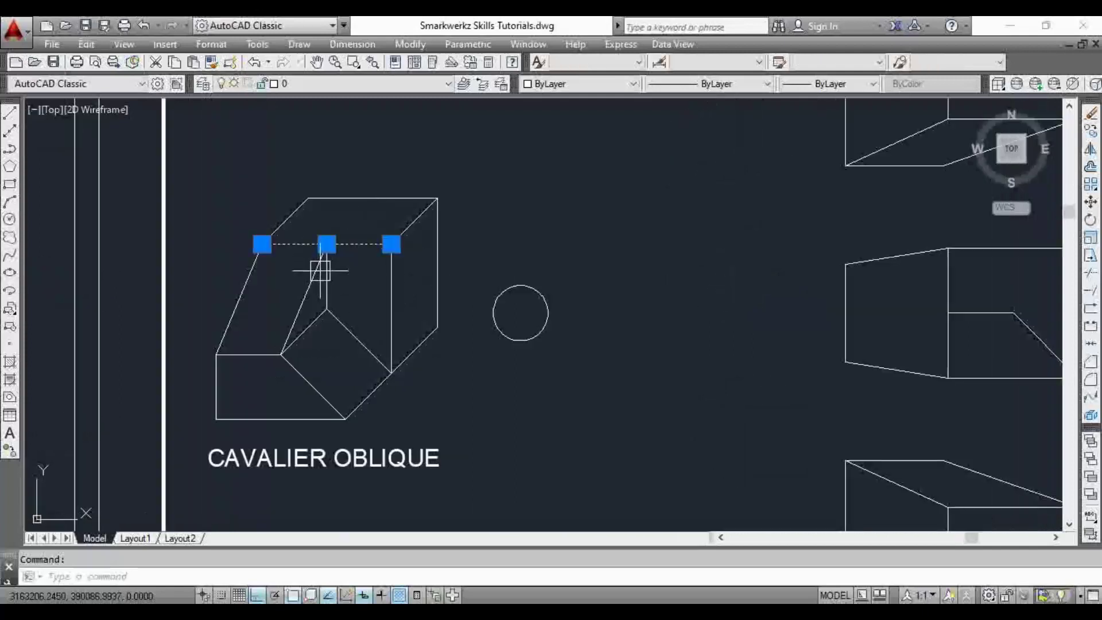
{"action": "scroll", "coordinate": [321, 265], "scroll_direction": "down", "scroll_amount": 2}
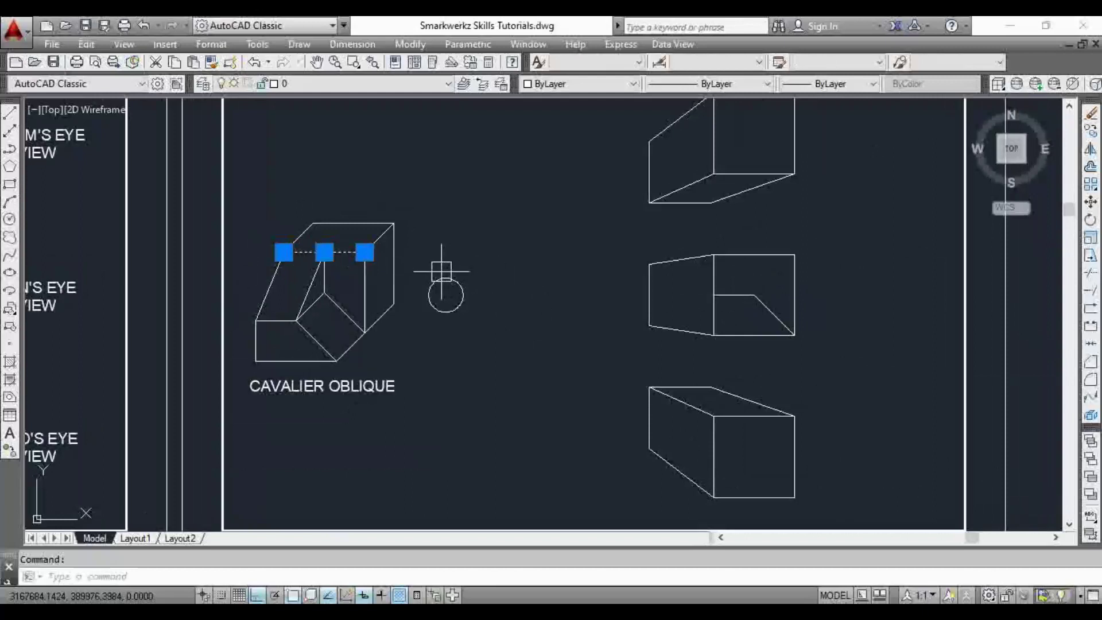
{"action": "key", "text": "Escape"}
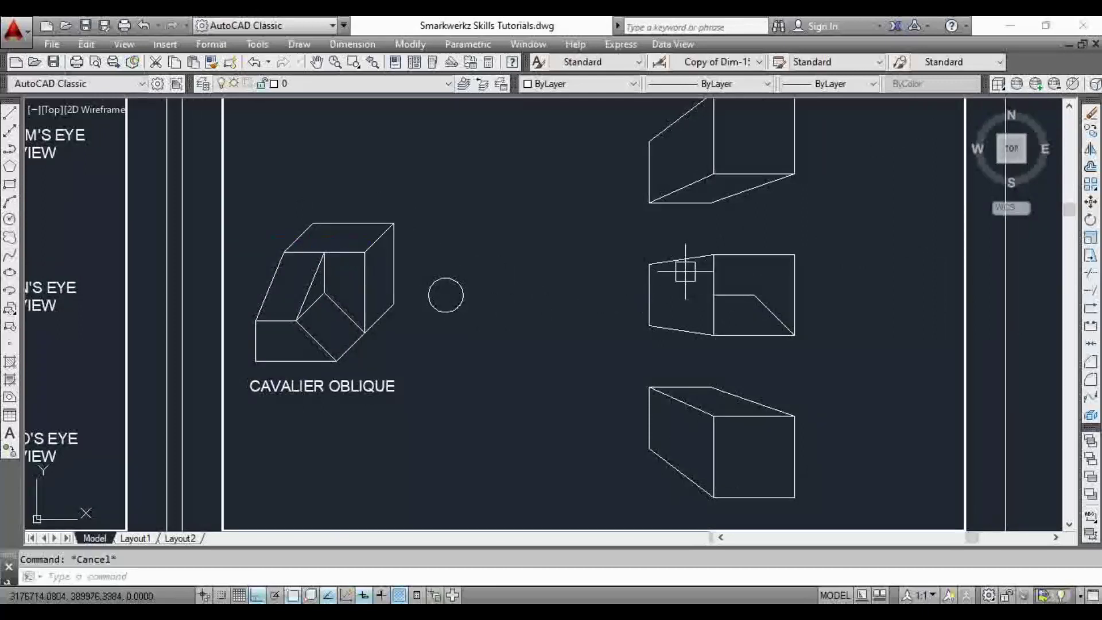
{"action": "scroll", "coordinate": [683, 269], "scroll_direction": "up", "scroll_amount": 2}
{"action": "left_click", "coordinate": [678, 256]}
{"action": "scroll", "coordinate": [678, 256], "scroll_direction": "up", "scroll_amount": 3}
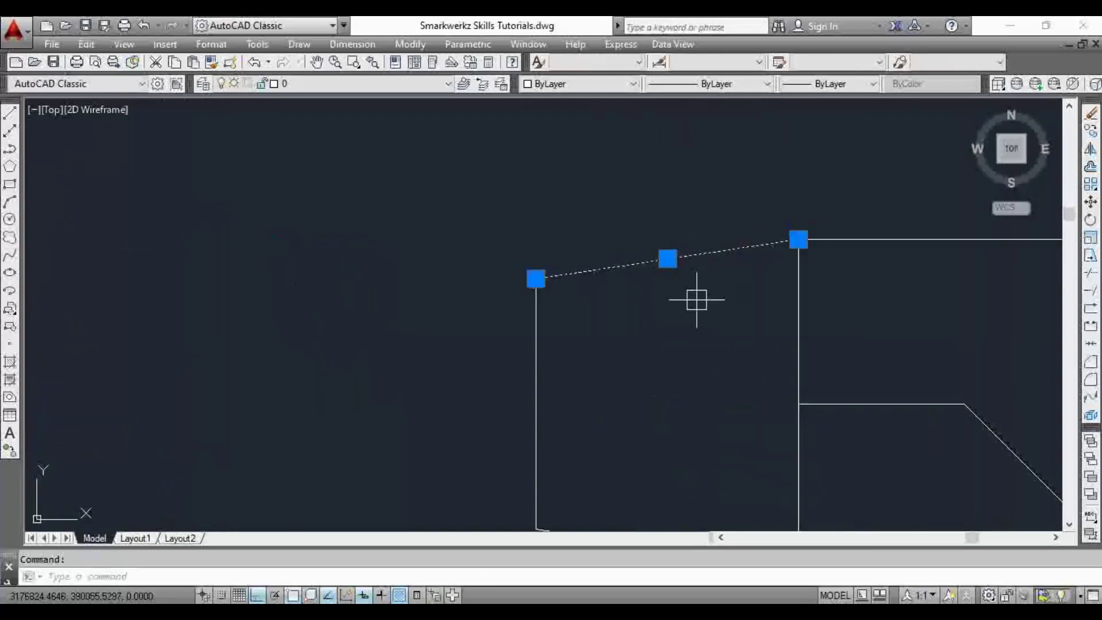
{"action": "scroll", "coordinate": [696, 299], "scroll_direction": "down", "scroll_amount": 5}
{"action": "key", "text": "Escape"}
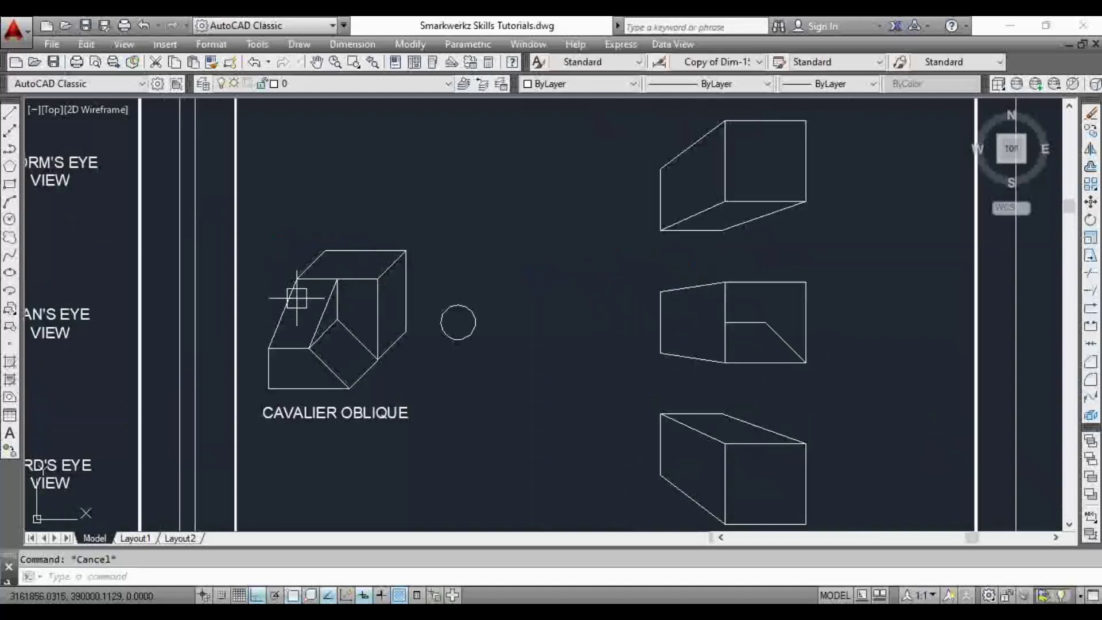
{"action": "scroll", "coordinate": [297, 298], "scroll_direction": "up", "scroll_amount": 2}
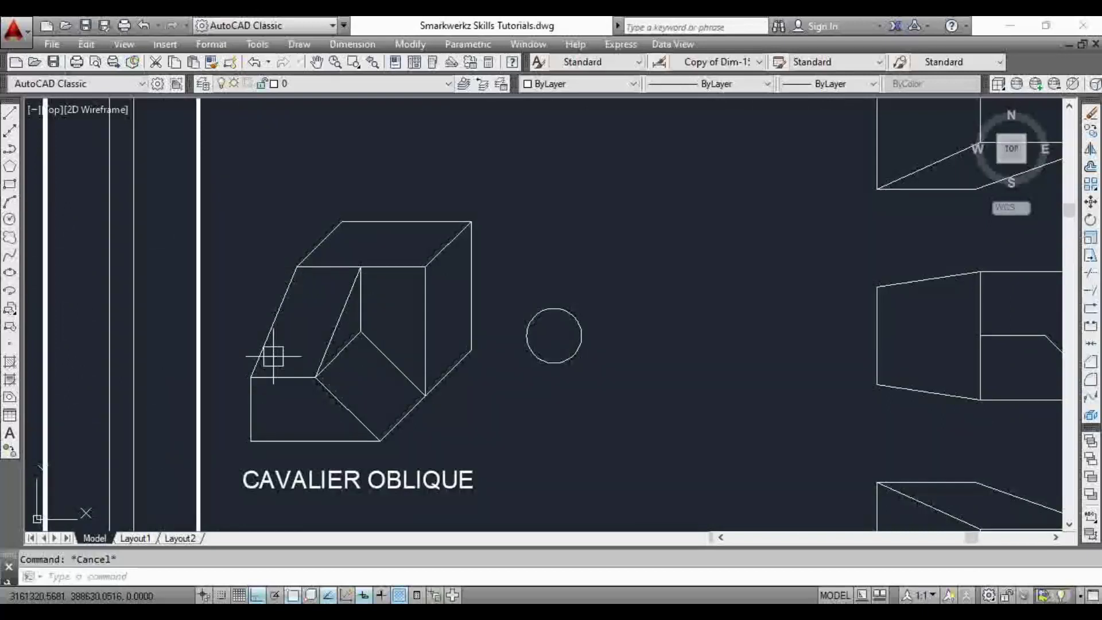
Draw a slanted line from the midpoint of the middle box's shared vertical edge to the midpoint of its receding top edge.
{"action": "middle_click_drag", "start_coordinate": [844, 339], "coordinate": [668, 345]}
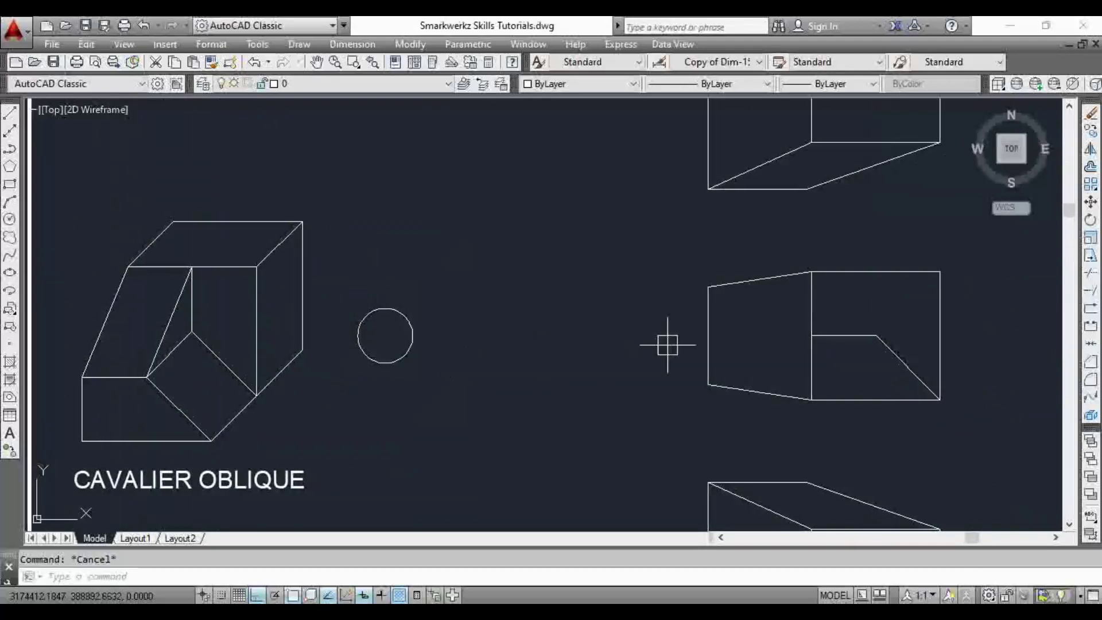
{"action": "type", "text": "l"}
{"action": "key", "text": "Return"}
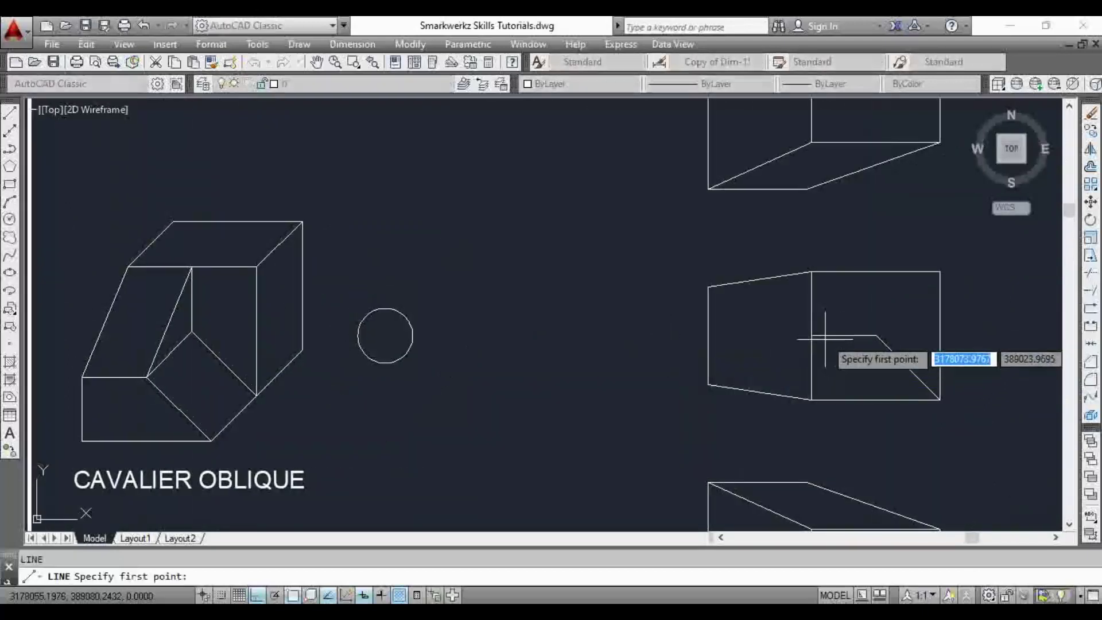
{"action": "left_click", "coordinate": [812, 336]}
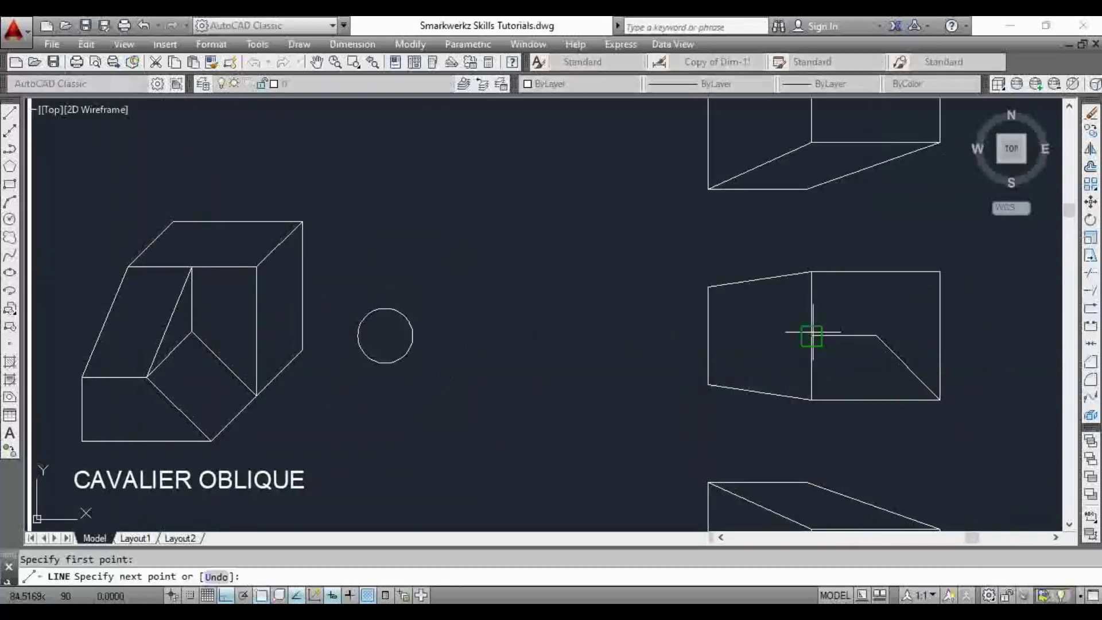
{"action": "left_click", "coordinate": [761, 280]}
{"action": "key", "text": "Escape"}
{"action": "middle_click_drag", "start_coordinate": [828, 304], "coordinate": [828, 292]}
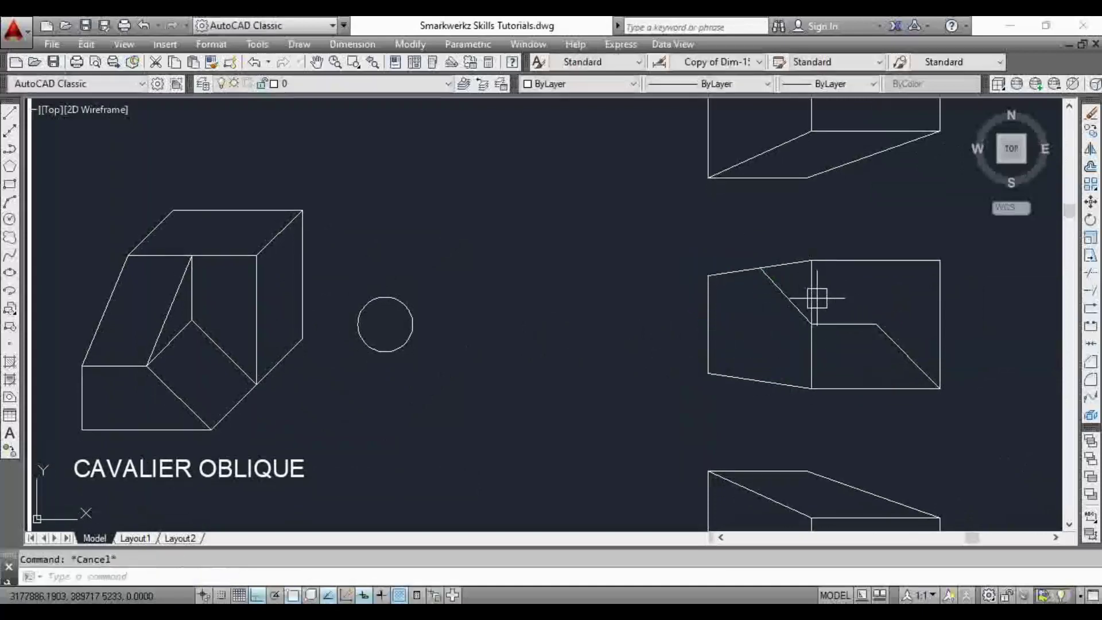
Examine the slanted cut lines of the finished plate's man's eye view and compare them with the middle box.
{"action": "scroll", "coordinate": [817, 298], "scroll_direction": "down", "scroll_amount": 5}
{"action": "scroll", "coordinate": [540, 304], "scroll_direction": "up", "scroll_amount": 2}
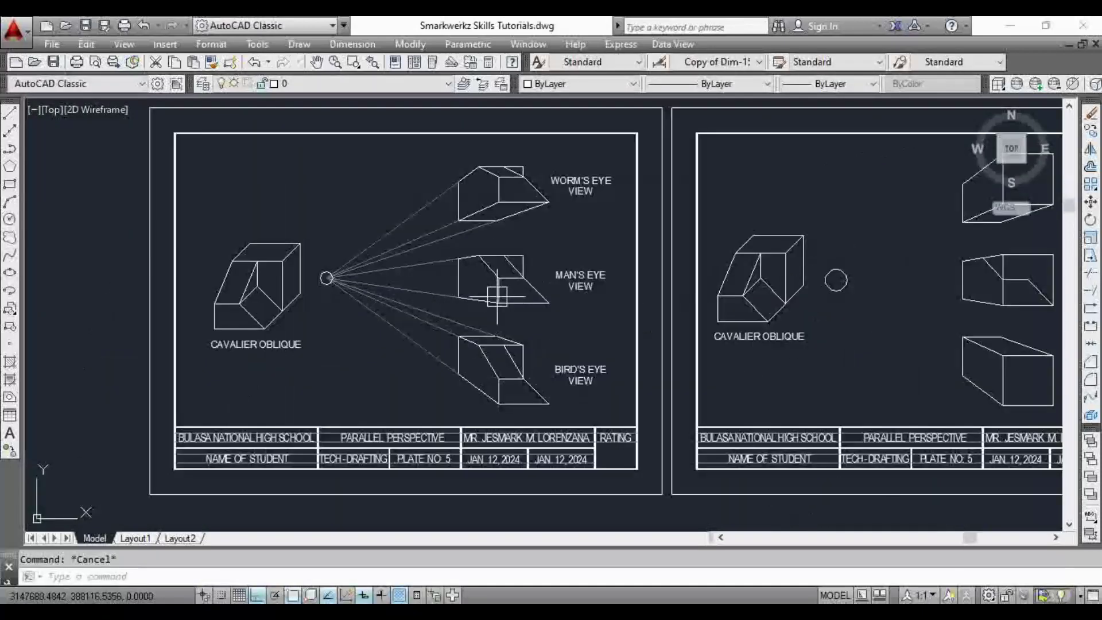
{"action": "middle_click_drag", "start_coordinate": [571, 291], "coordinate": [436, 311]}
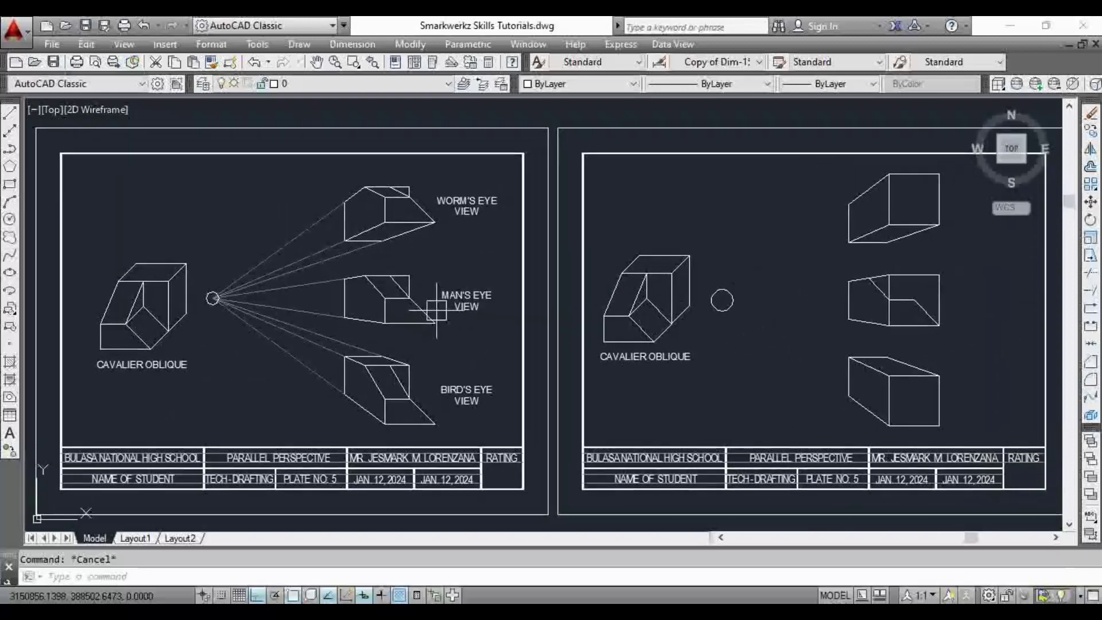
{"action": "scroll", "coordinate": [437, 310], "scroll_direction": "up", "scroll_amount": 4}
{"action": "scroll", "coordinate": [364, 278], "scroll_direction": "down", "scroll_amount": 2}
{"action": "left_click", "coordinate": [354, 271]}
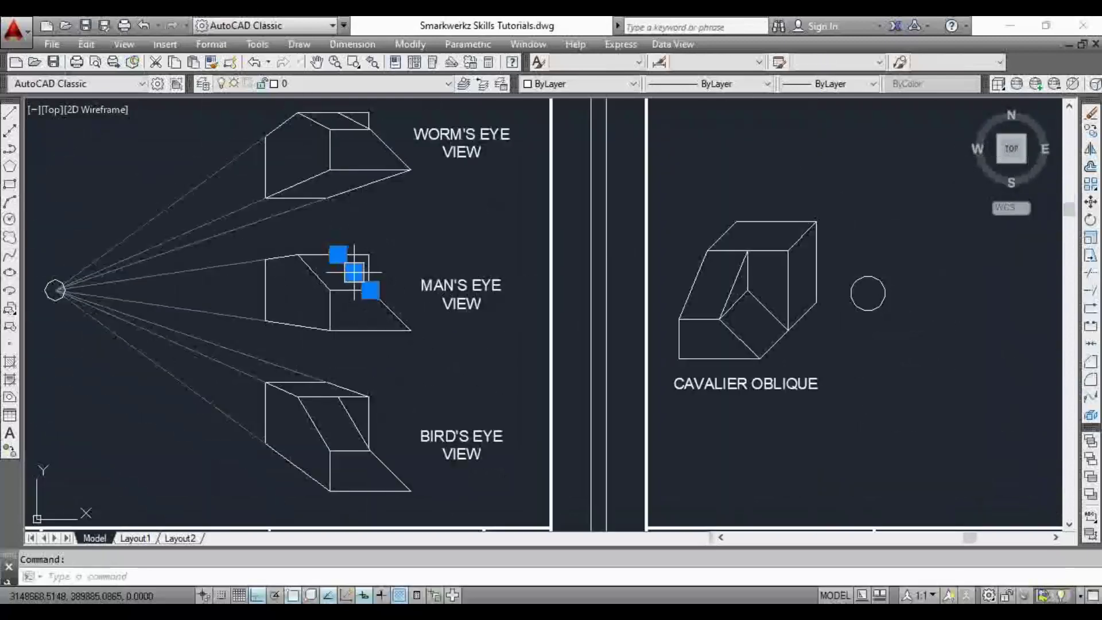
{"action": "scroll", "coordinate": [354, 271], "scroll_direction": "down", "scroll_amount": 4}
{"action": "scroll", "coordinate": [645, 304], "scroll_direction": "up", "scroll_amount": 4}
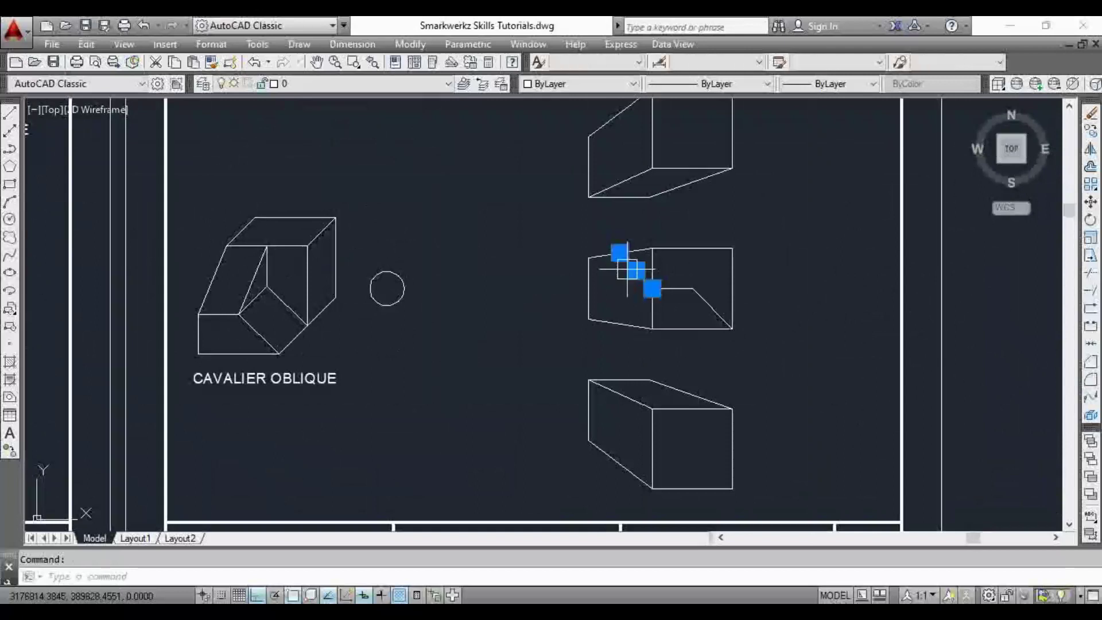
Copy the middle box's slanted line from the midpoint of the shared vertical edge to where the centre line meets the diagonal.
{"action": "type", "text": "co"}
{"action": "key", "text": "Return"}
{"action": "scroll", "coordinate": [639, 300], "scroll_direction": "up", "scroll_amount": 3}
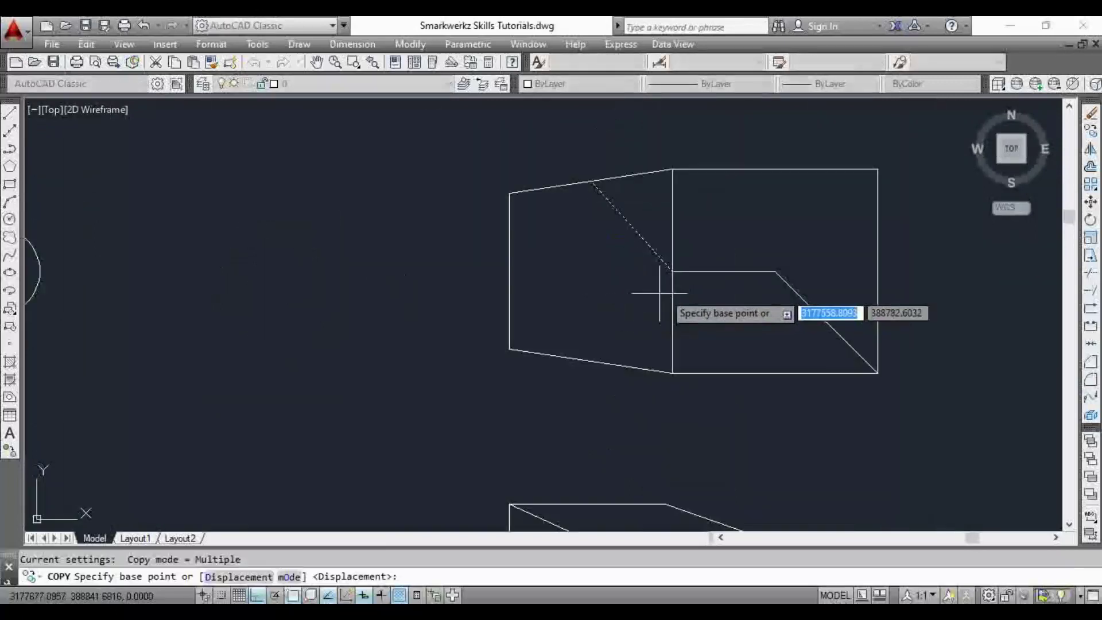
{"action": "left_click", "coordinate": [672, 271]}
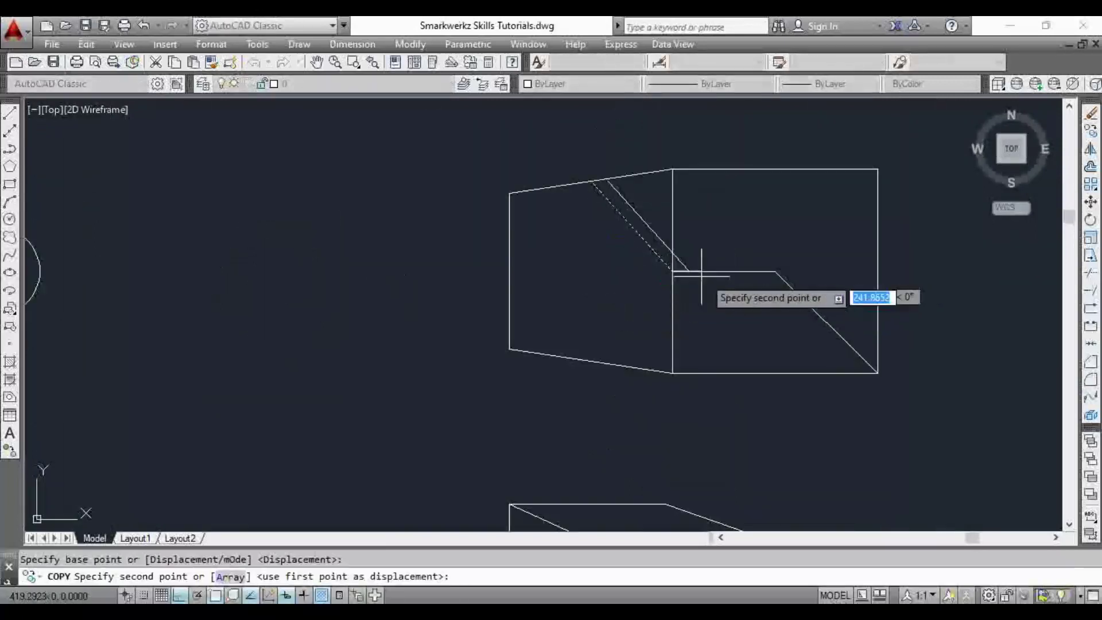
{"action": "left_click", "coordinate": [779, 269]}
{"action": "scroll", "coordinate": [777, 270], "scroll_direction": "down", "scroll_amount": 4}
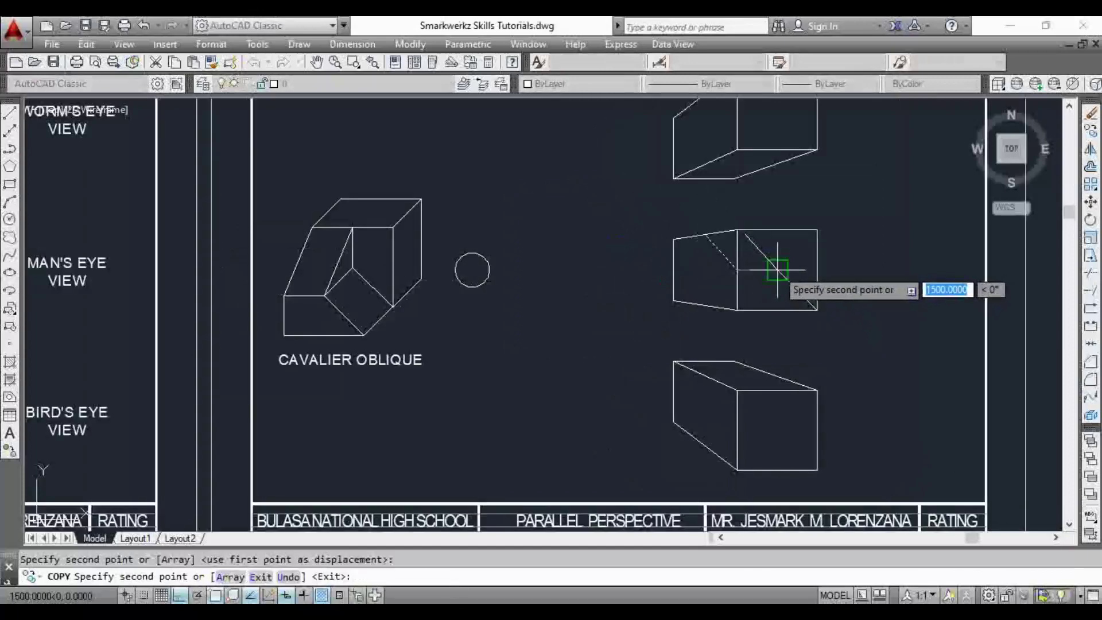
{"action": "key", "text": "Escape"}
Draw a horizontal line from the midpoint of the middle box's receding top edge to beyond its right vertical edge.
{"action": "middle_click_drag", "start_coordinate": [693, 269], "coordinate": [741, 270]}
{"action": "scroll", "coordinate": [777, 270], "scroll_direction": "down", "scroll_amount": 4}
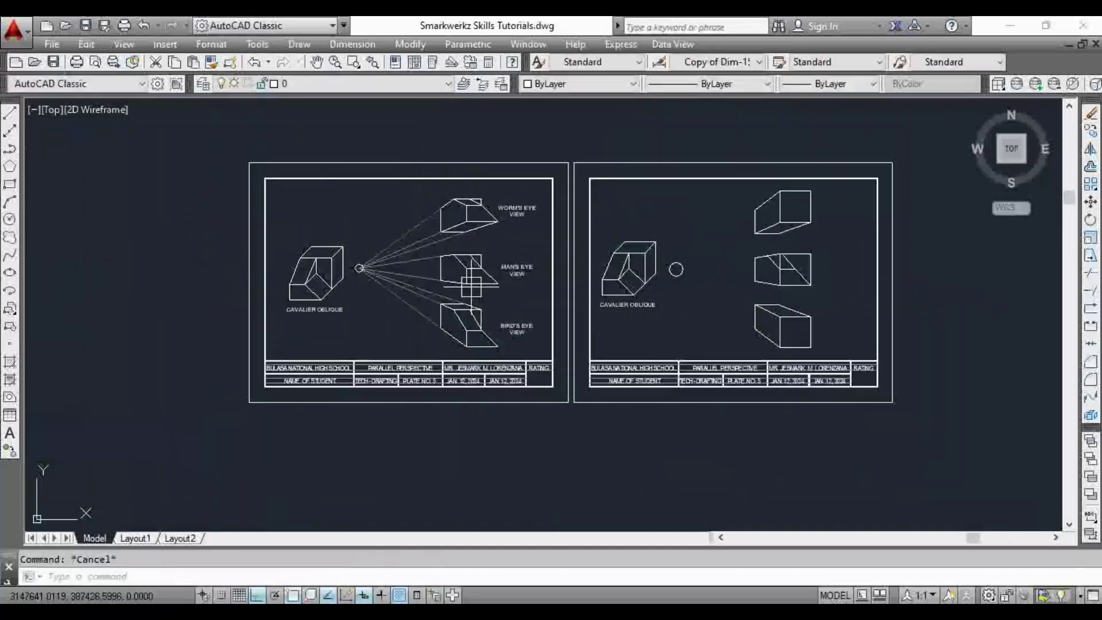
{"action": "scroll", "coordinate": [470, 284], "scroll_direction": "up", "scroll_amount": 1}
{"action": "scroll", "coordinate": [706, 288], "scroll_direction": "up", "scroll_amount": 1}
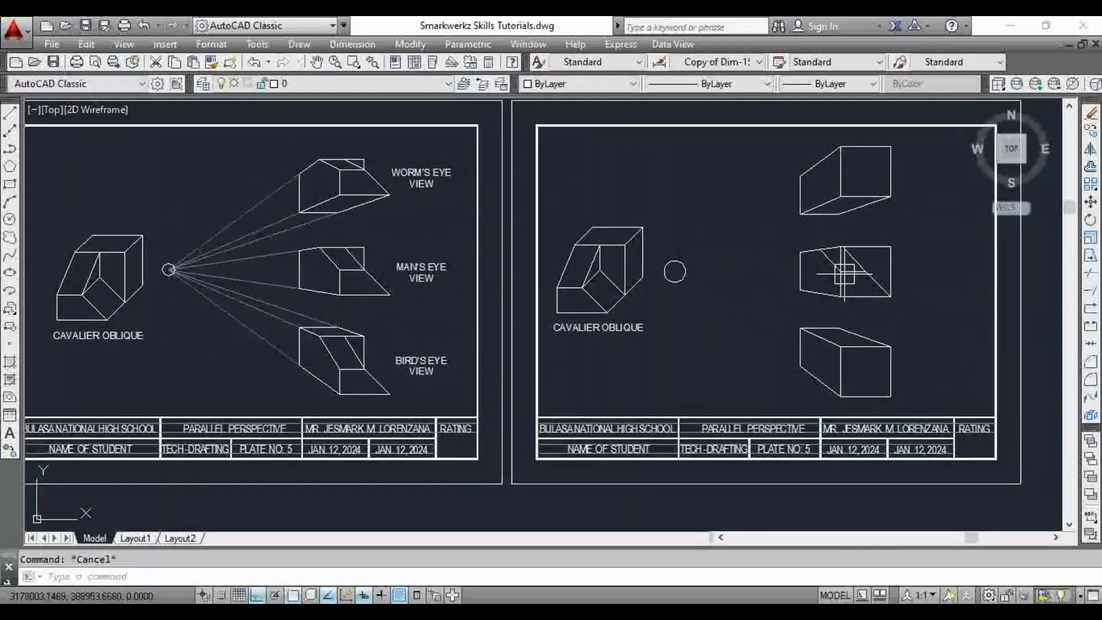
{"action": "scroll", "coordinate": [844, 274], "scroll_direction": "up", "scroll_amount": 2}
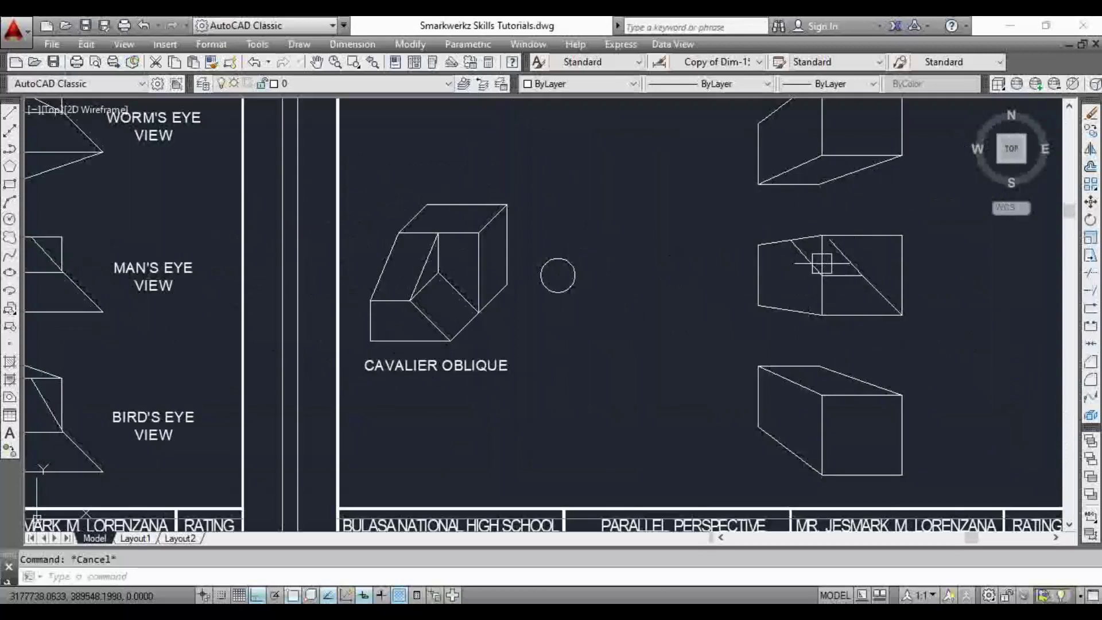
{"action": "type", "text": "l"}
{"action": "key", "text": "Return"}
{"action": "scroll", "coordinate": [818, 259], "scroll_direction": "up", "scroll_amount": 2}
{"action": "left_click", "coordinate": [751, 219]}
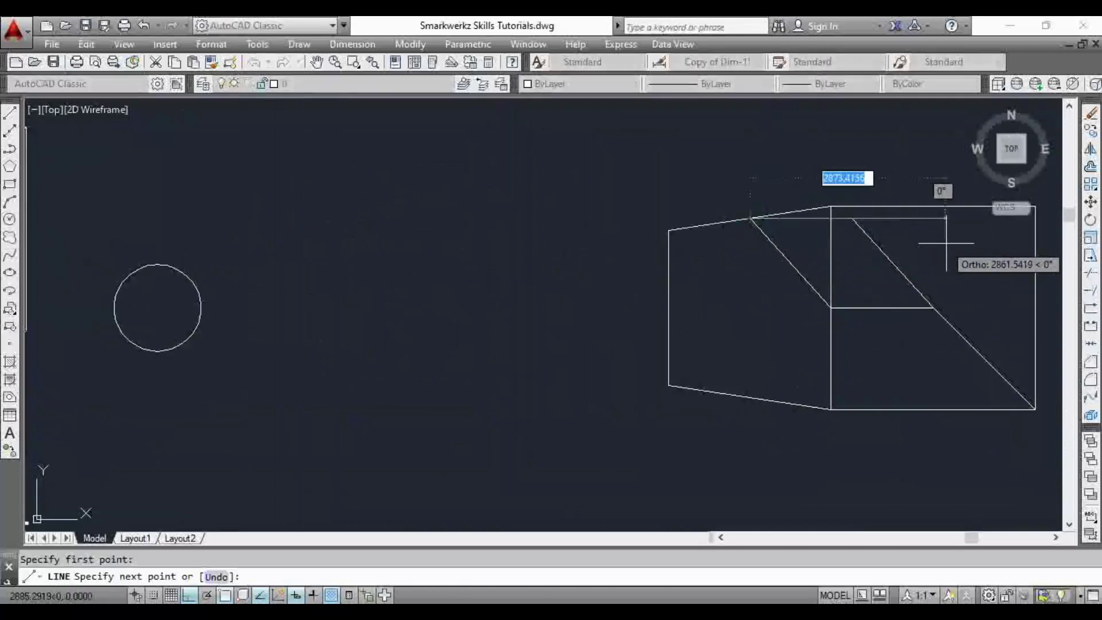
{"action": "middle_click_drag", "start_coordinate": [946, 243], "coordinate": [740, 260]}
{"action": "left_click", "coordinate": [878, 237]}
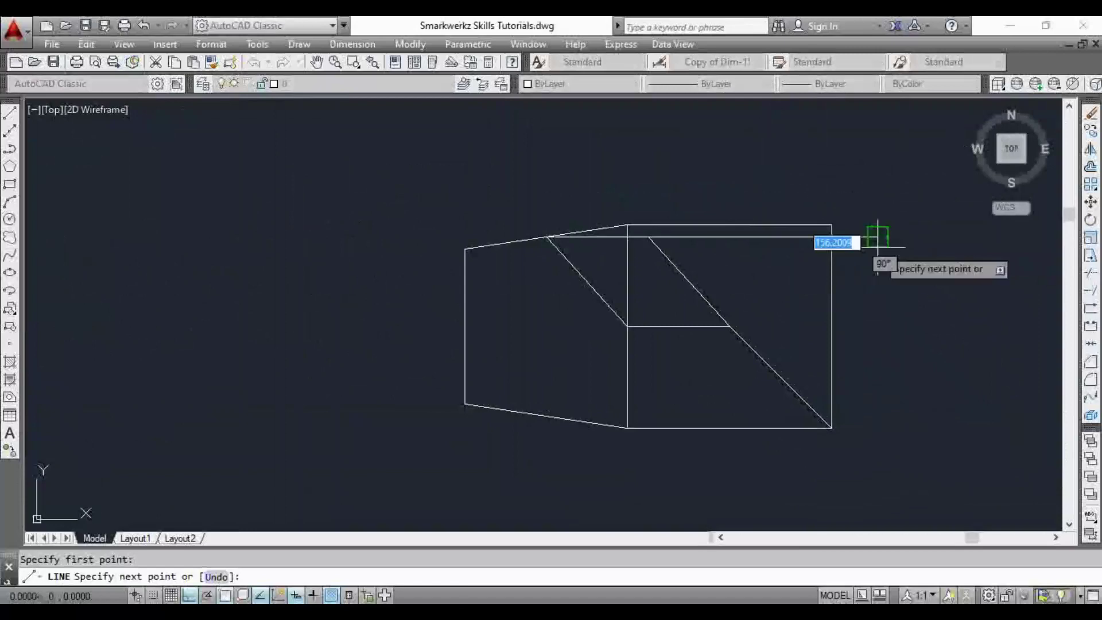
{"action": "key", "text": "Escape"}
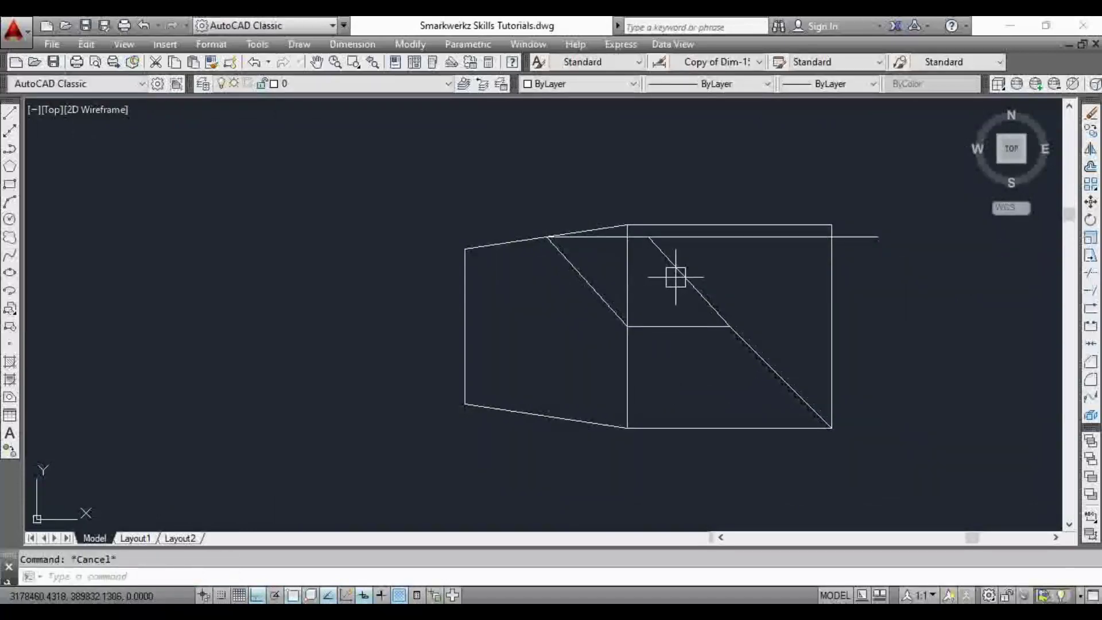
{"action": "scroll", "coordinate": [676, 277], "scroll_direction": "down", "scroll_amount": 2}
{"action": "scroll", "coordinate": [681, 279], "scroll_direction": "down", "scroll_amount": 4}
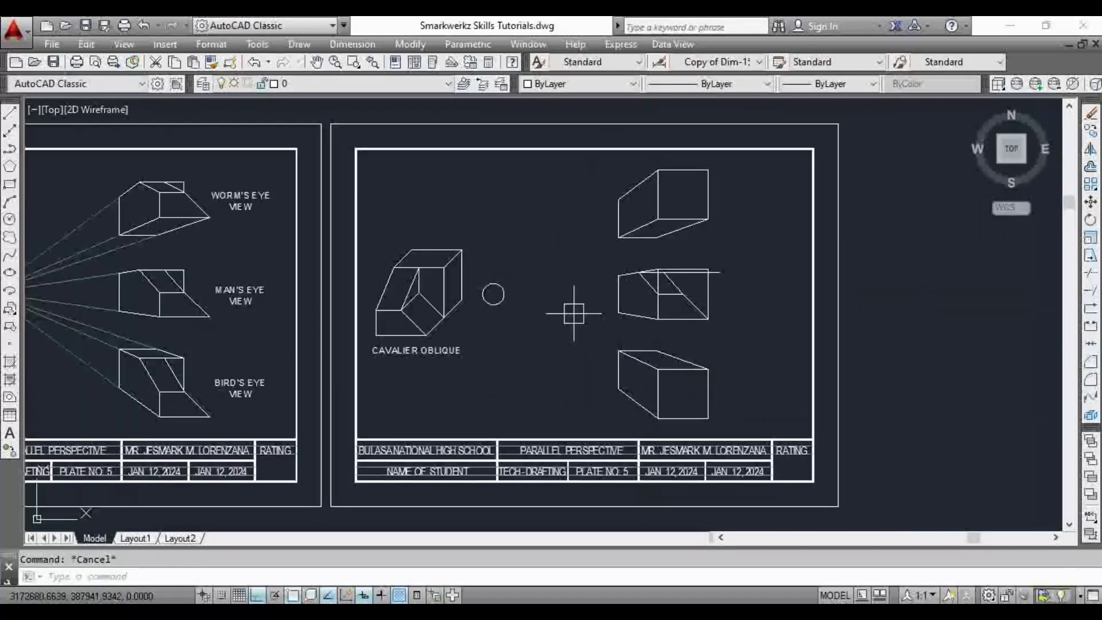
{"action": "middle_click_drag", "start_coordinate": [315, 312], "coordinate": [460, 314]}
{"action": "middle_click_drag", "start_coordinate": [353, 283], "coordinate": [391, 283]}
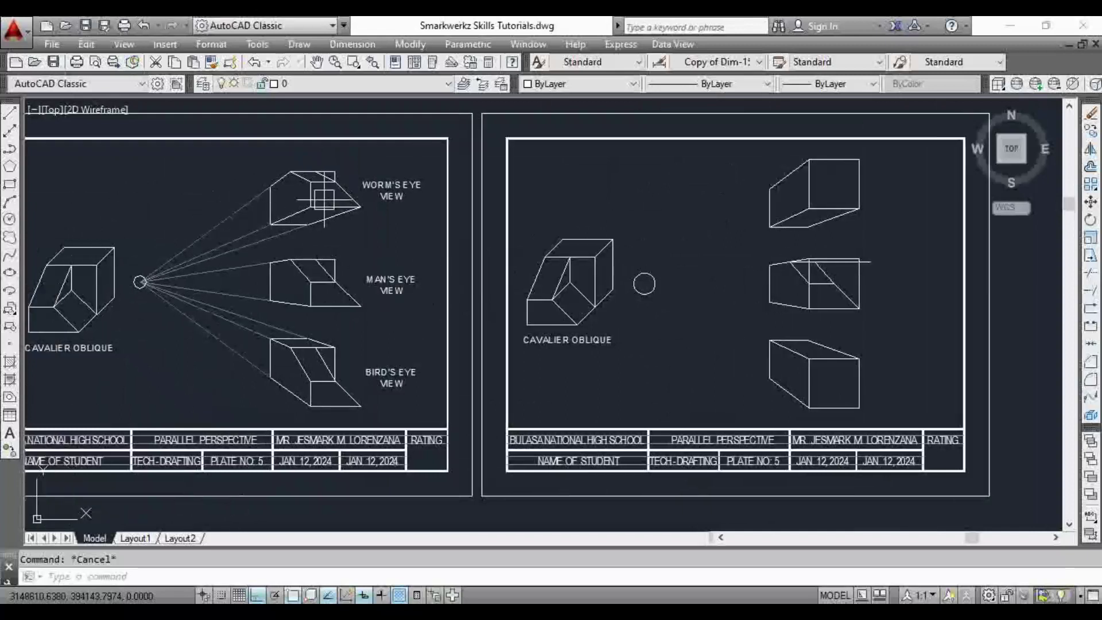
{"action": "middle_click_drag", "start_coordinate": [362, 192], "coordinate": [387, 189]}
{"action": "left_click", "coordinate": [392, 154]}
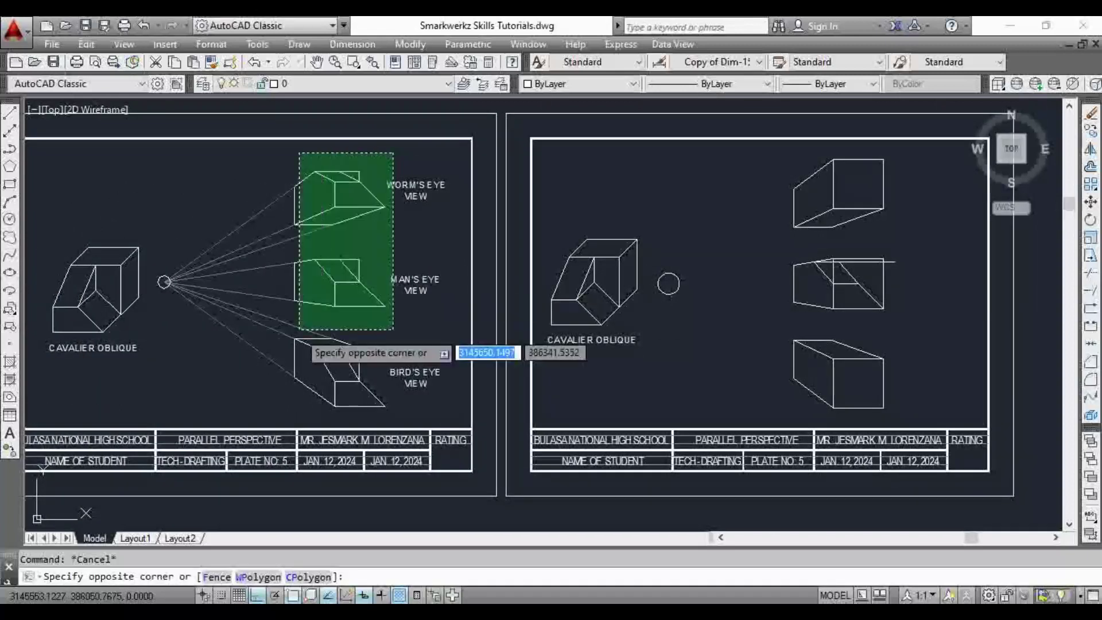
{"action": "left_click", "coordinate": [276, 413]}
{"action": "left_click", "coordinate": [446, 170]}
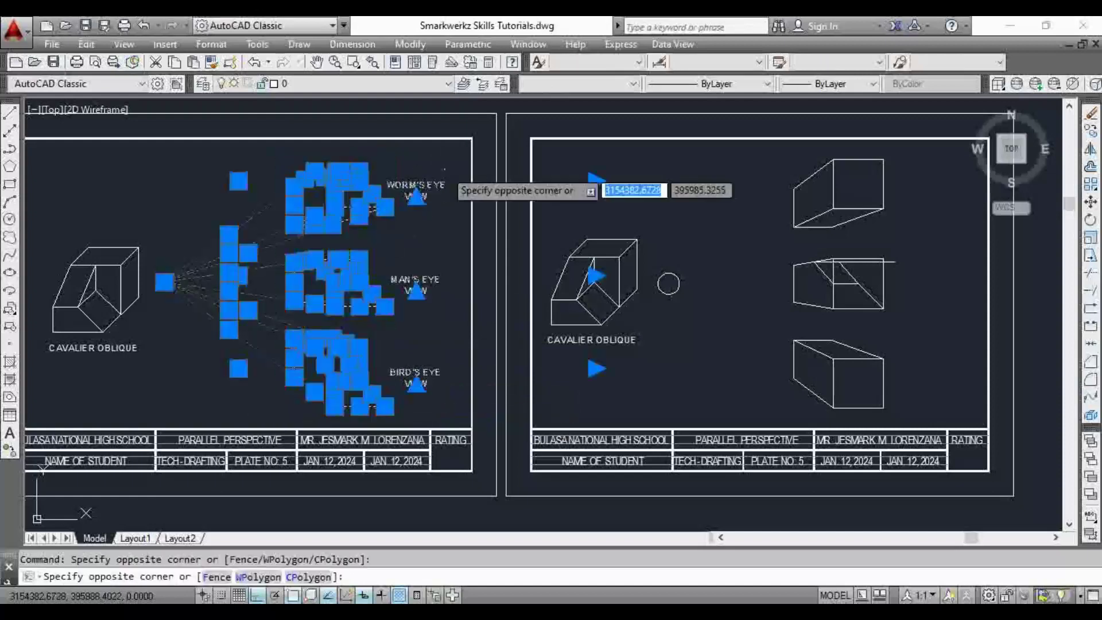
{"action": "left_click", "coordinate": [372, 395]}
{"action": "left_click", "coordinate": [208, 236]}
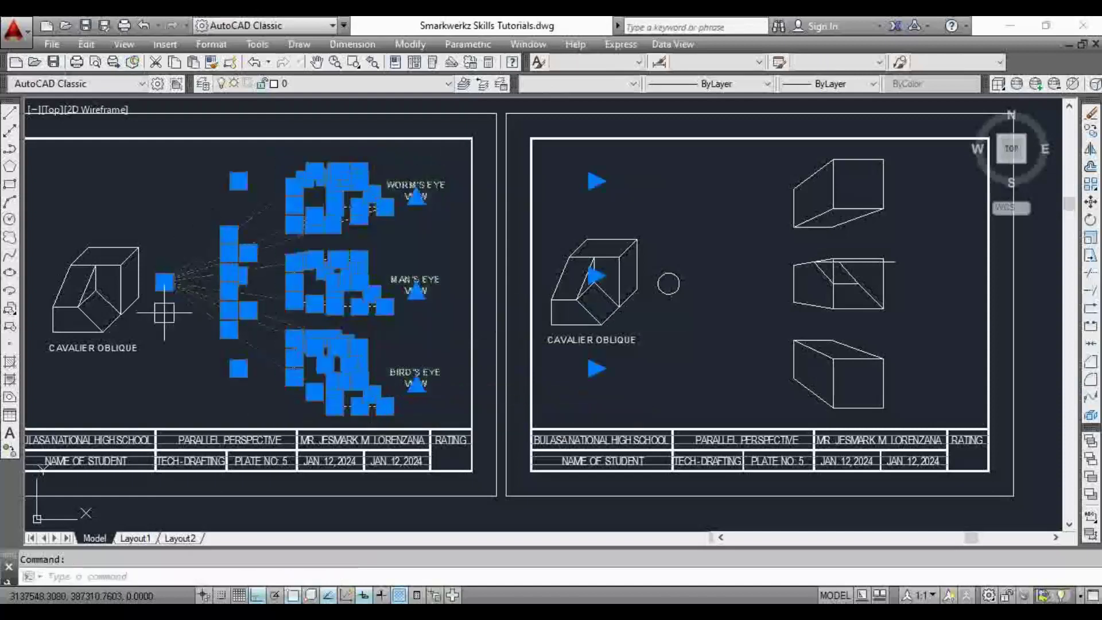
{"action": "key", "text": "Escape"}
Copy the finished plate's three views and their labels horizontally to the empty area right of the working plate.
{"action": "middle_click_drag", "start_coordinate": [274, 136], "coordinate": [278, 159]}
{"action": "left_click", "coordinate": [279, 122]}
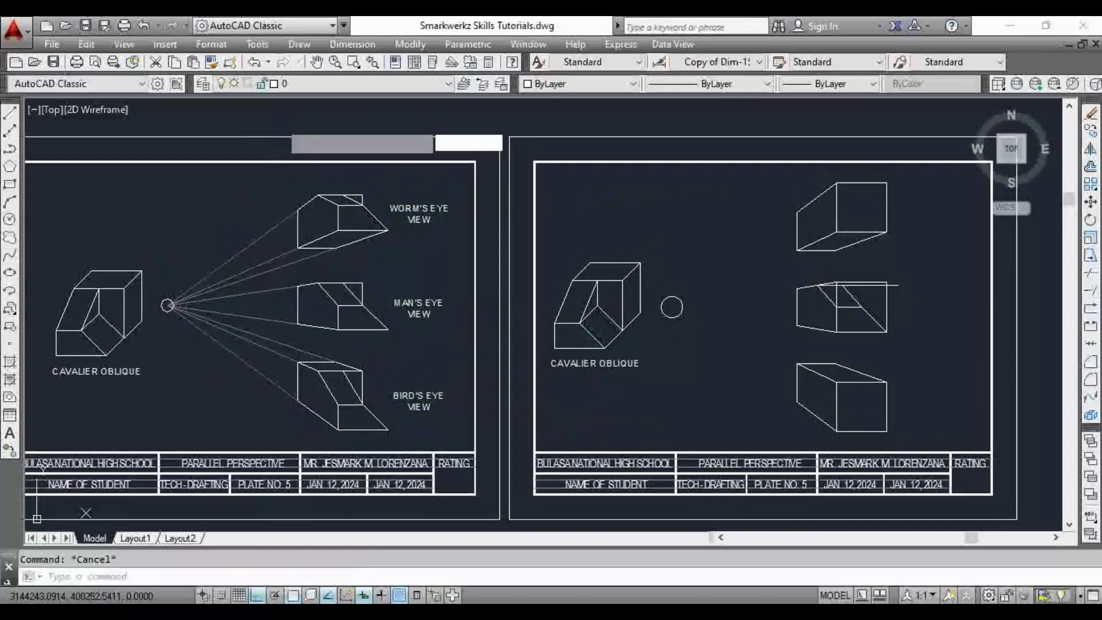
{"action": "left_click", "coordinate": [451, 425]}
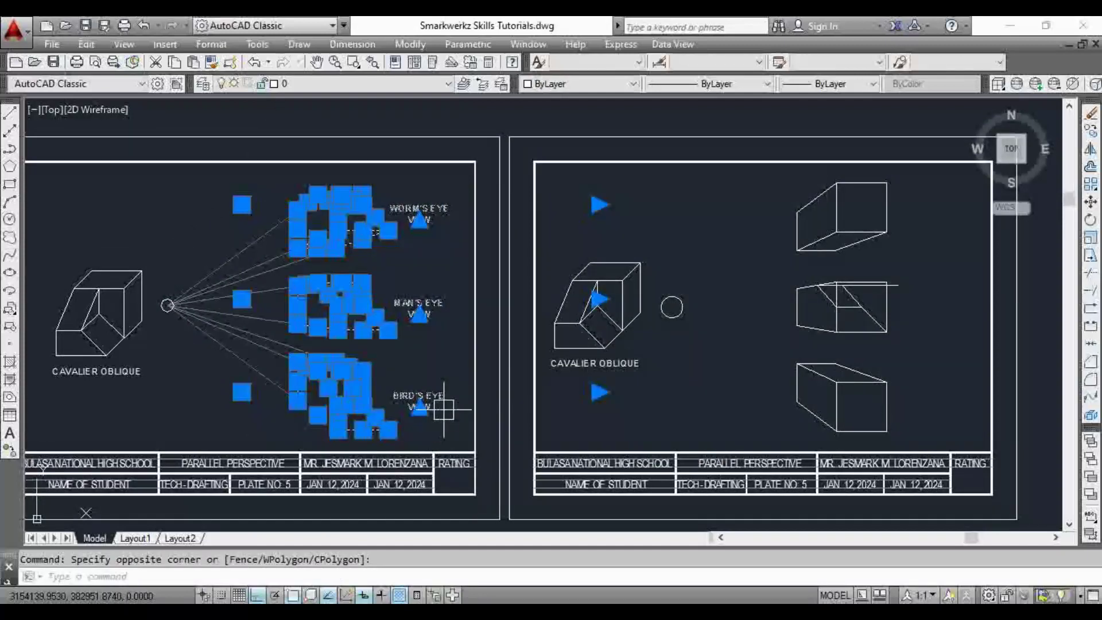
{"action": "key", "text": "Return"}
{"action": "left_click", "coordinate": [388, 329]}
{"action": "middle_click_drag", "start_coordinate": [472, 339], "coordinate": [99, 366]}
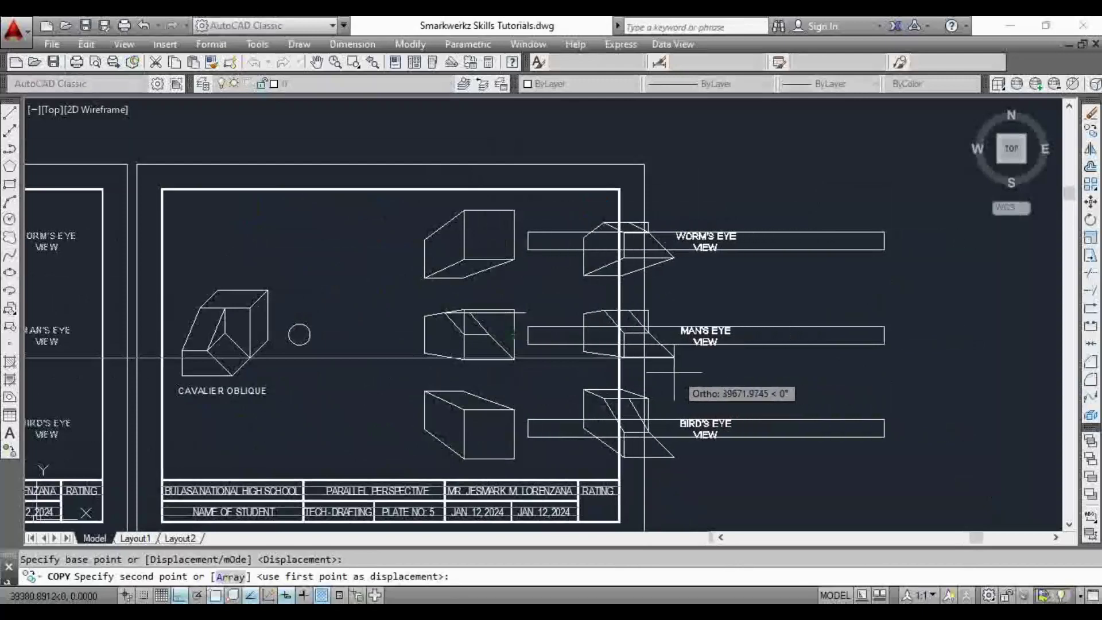
{"action": "scroll", "coordinate": [646, 367], "scroll_direction": "up", "scroll_amount": 4}
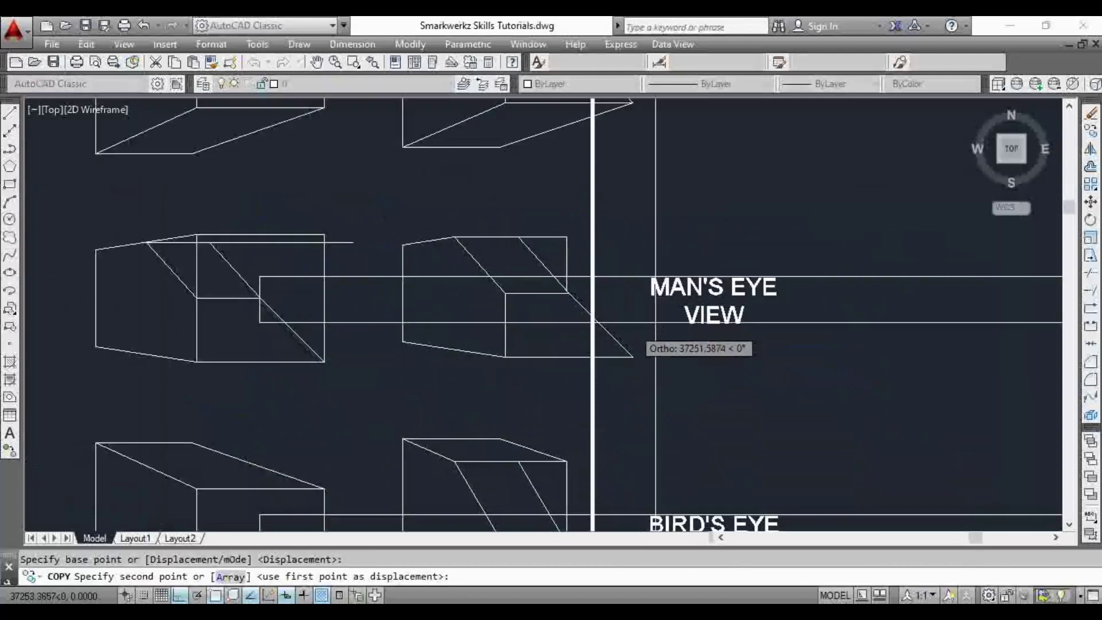
{"action": "scroll", "coordinate": [651, 341], "scroll_direction": "down", "scroll_amount": 2}
{"action": "left_click", "coordinate": [817, 322]}
{"action": "key", "text": "Escape"}
{"action": "middle_click_drag", "start_coordinate": [807, 312], "coordinate": [749, 311]}
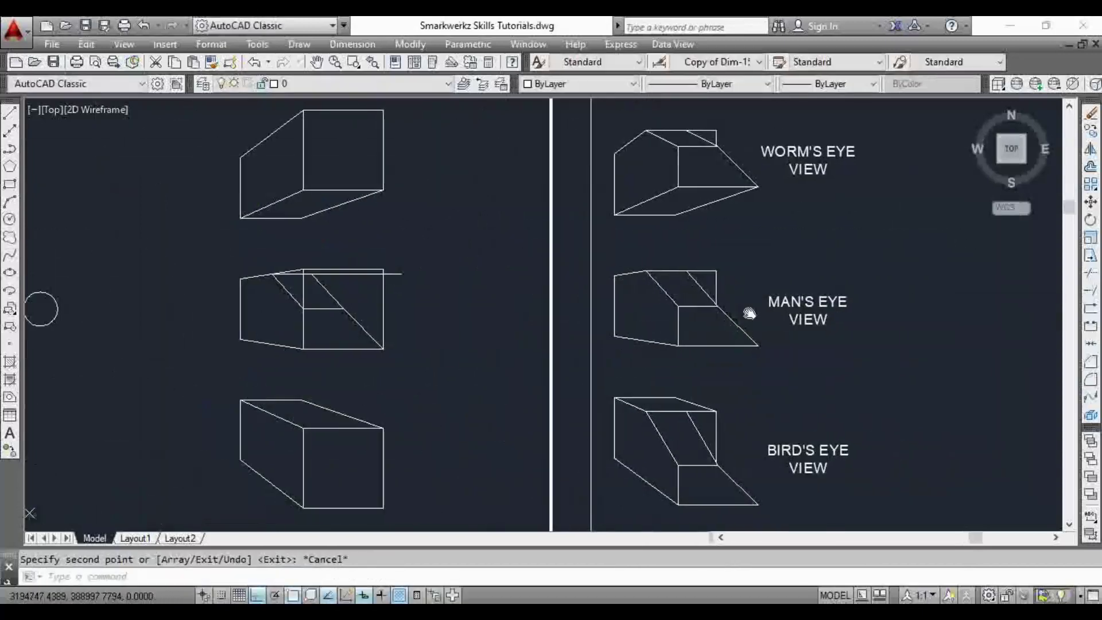
{"action": "key", "text": "Escape"}
Examine the cavalier oblique's inner vertical edge and lower receding edge and compare them with the middle box and the finished views.
{"action": "scroll", "coordinate": [749, 311], "scroll_direction": "down", "scroll_amount": 3}
{"action": "scroll", "coordinate": [748, 311], "scroll_direction": "up", "scroll_amount": 2}
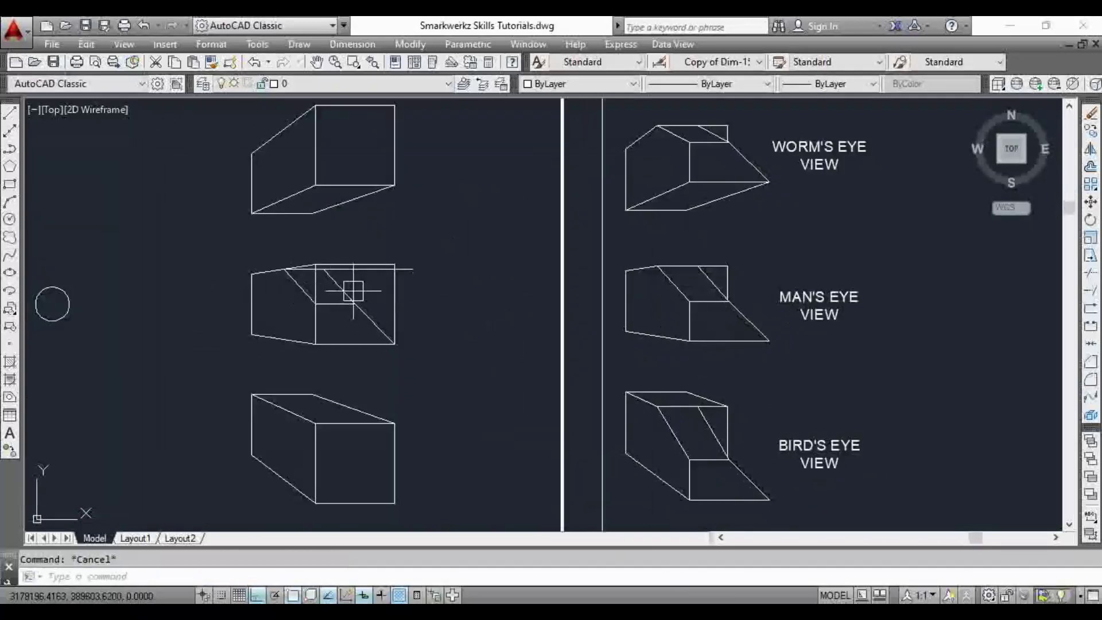
{"action": "scroll", "coordinate": [702, 316], "scroll_direction": "down", "scroll_amount": 2}
{"action": "scroll", "coordinate": [245, 312], "scroll_direction": "up", "scroll_amount": 2}
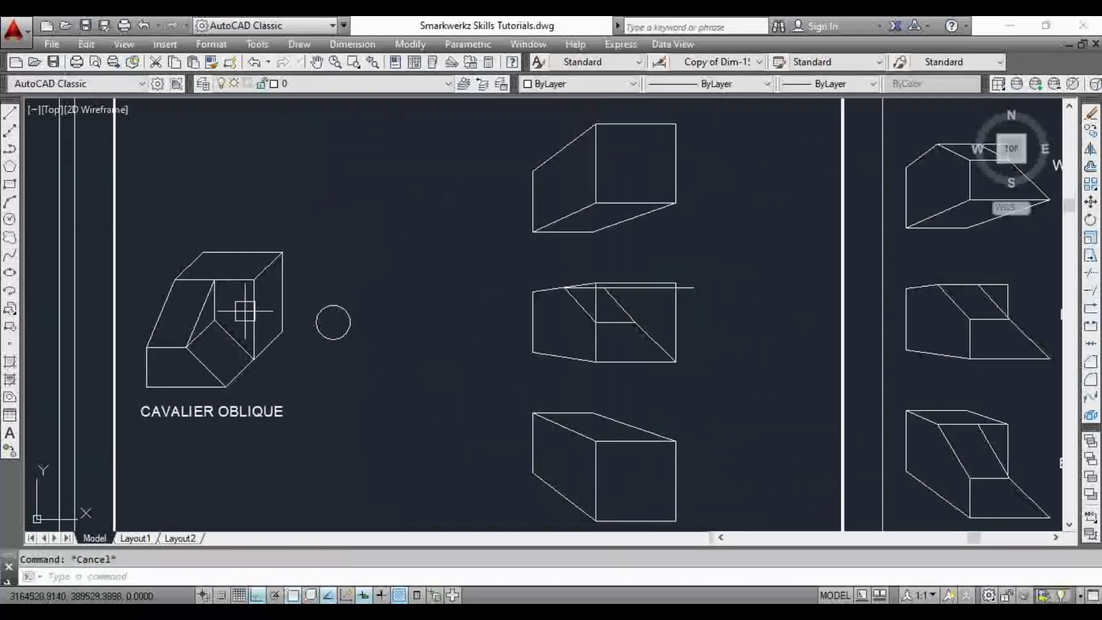
{"action": "middle_click_drag", "start_coordinate": [835, 365], "coordinate": [754, 359]}
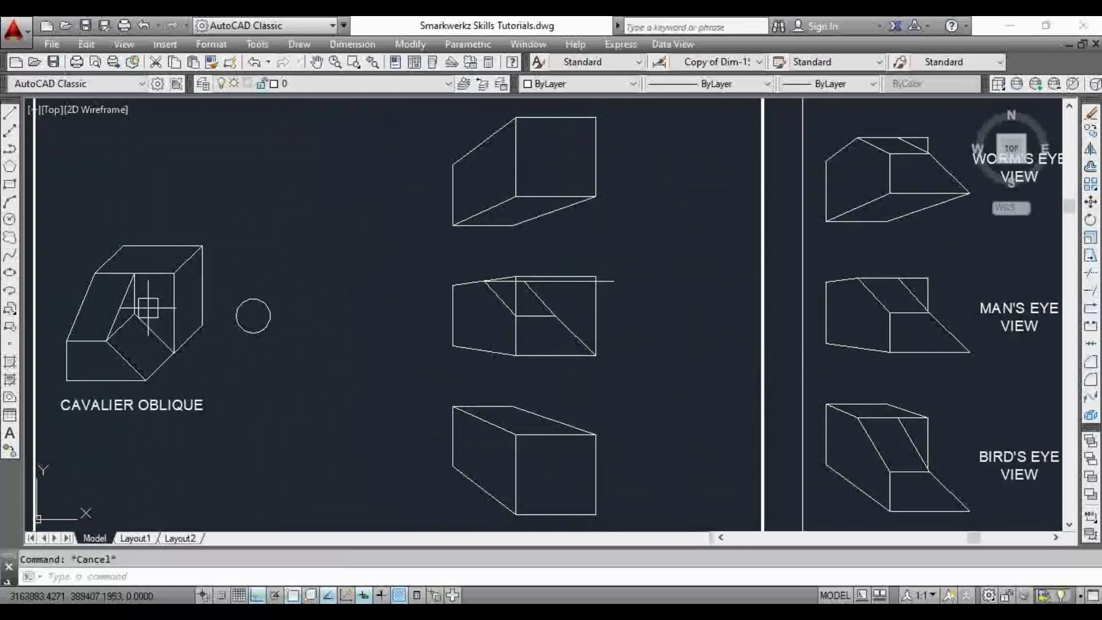
{"action": "left_click", "coordinate": [174, 291]}
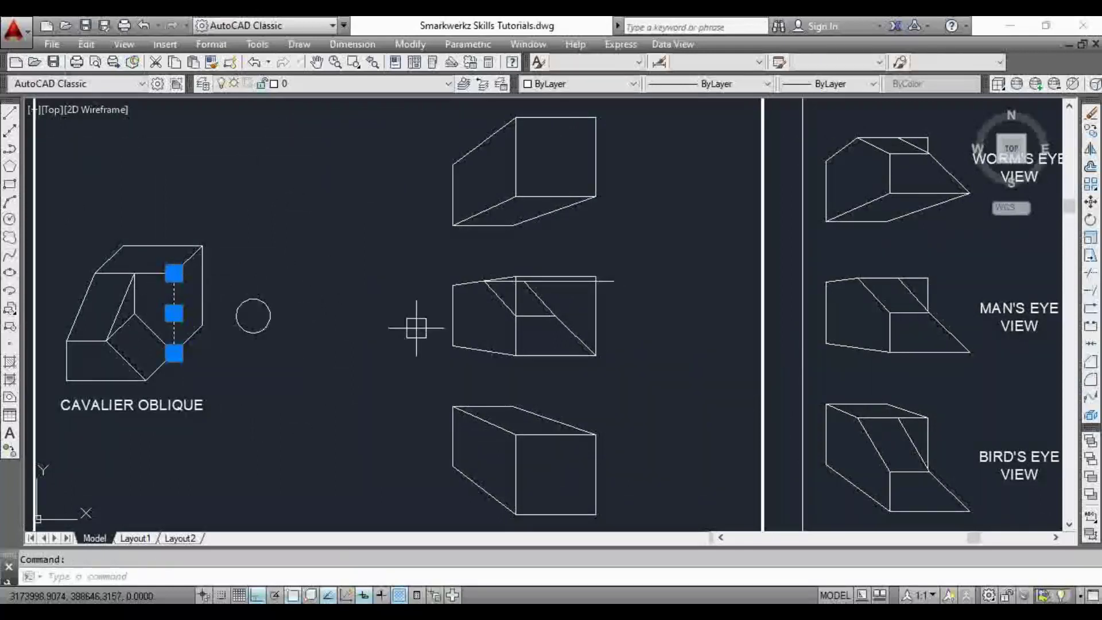
{"action": "key", "text": "Escape"}
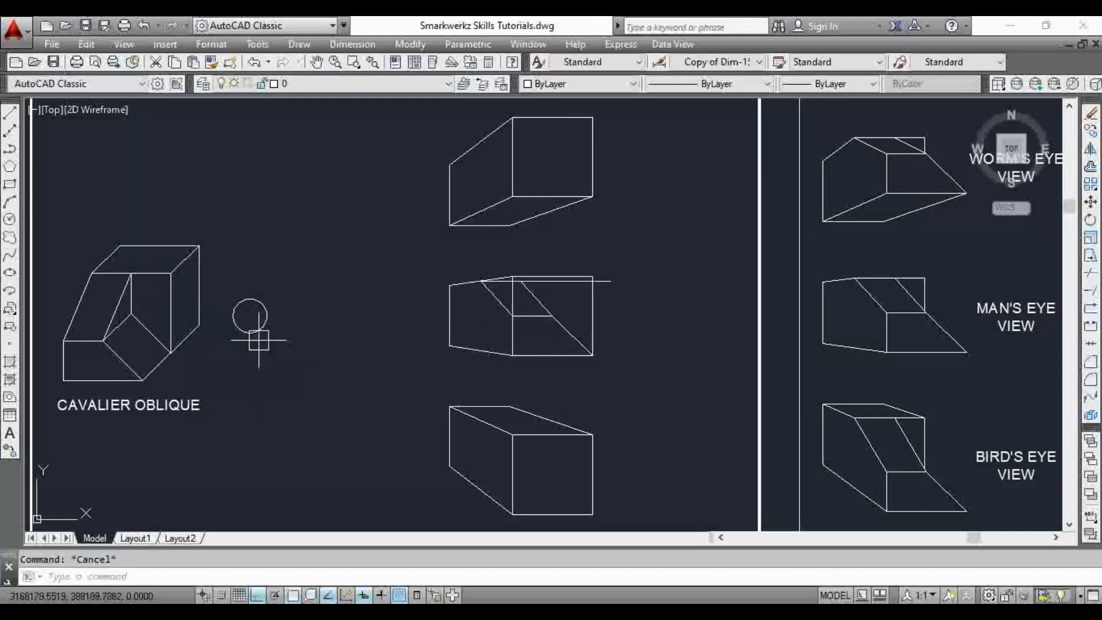
{"action": "left_click", "coordinate": [190, 340]}
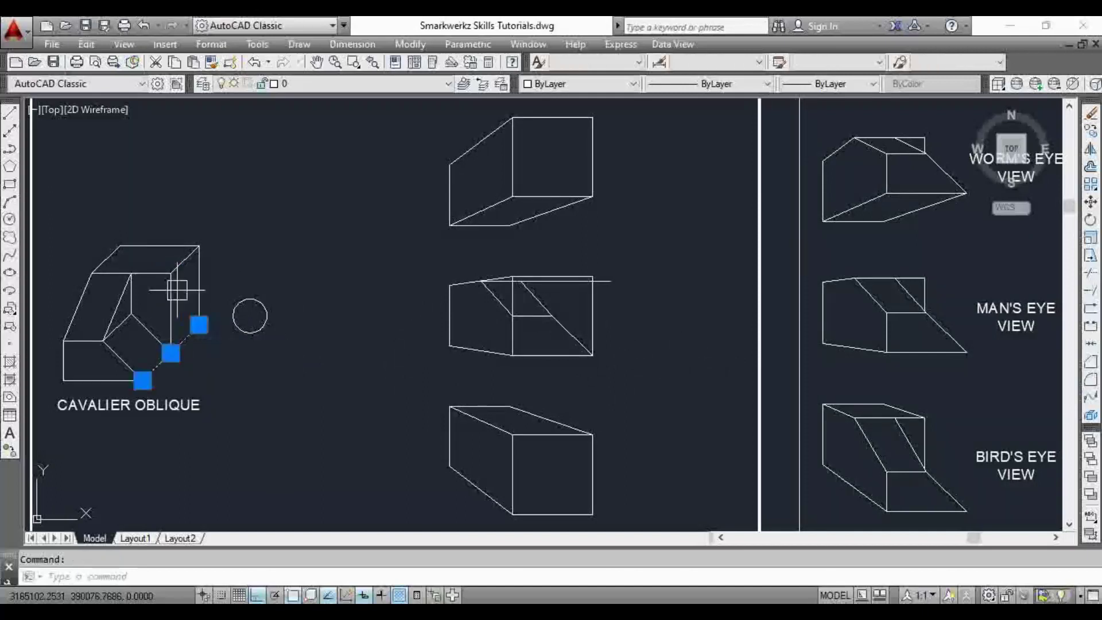
{"action": "key", "text": "Escape"}
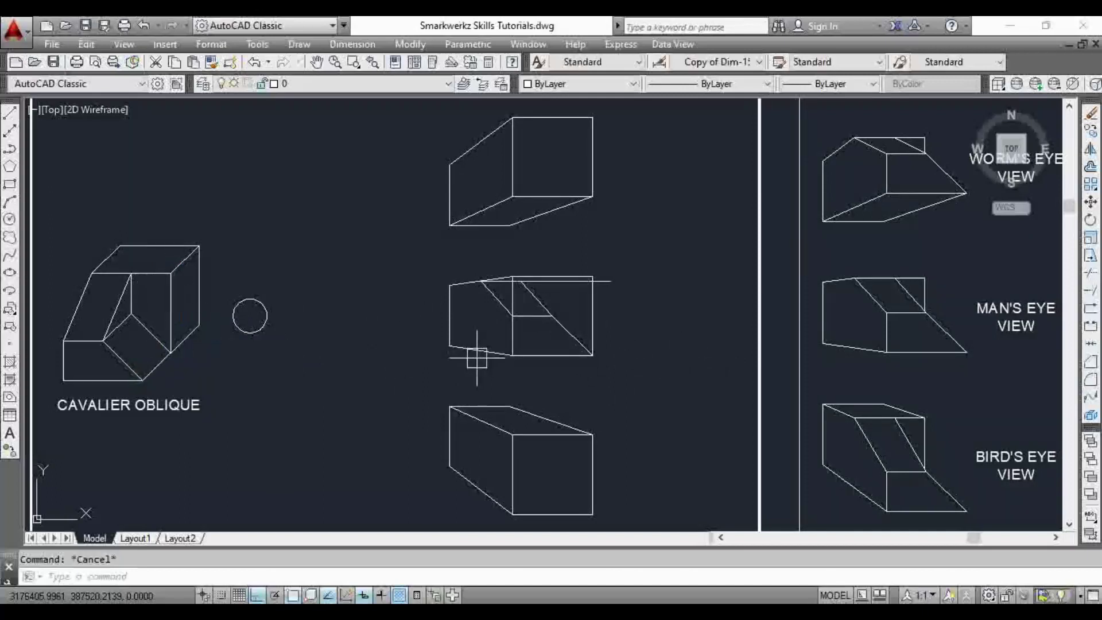
{"action": "key", "text": "l"}
{"action": "key", "text": "Return"}
{"action": "scroll", "coordinate": [471, 366], "scroll_direction": "up", "scroll_amount": 2}
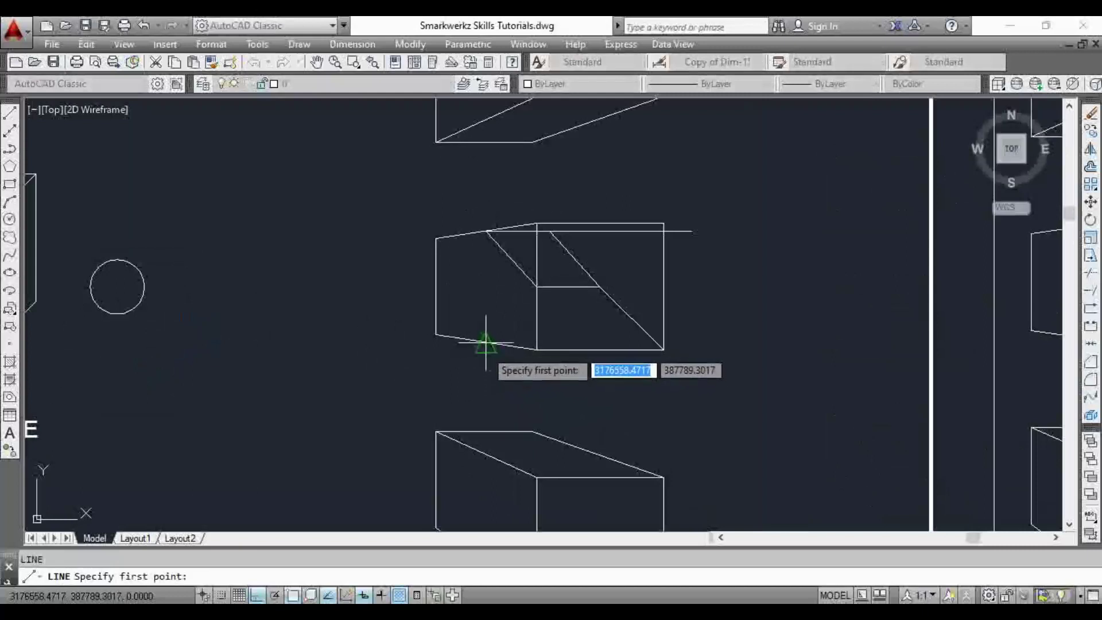
{"action": "scroll", "coordinate": [486, 344], "scroll_direction": "down", "scroll_amount": 1}
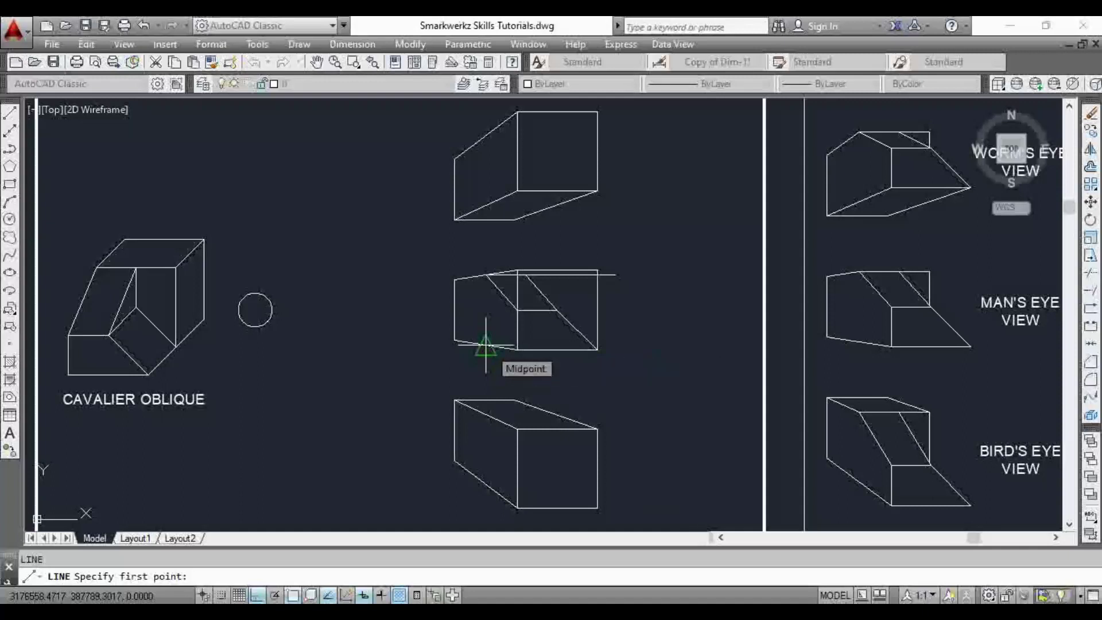
{"action": "left_click", "coordinate": [486, 346]}
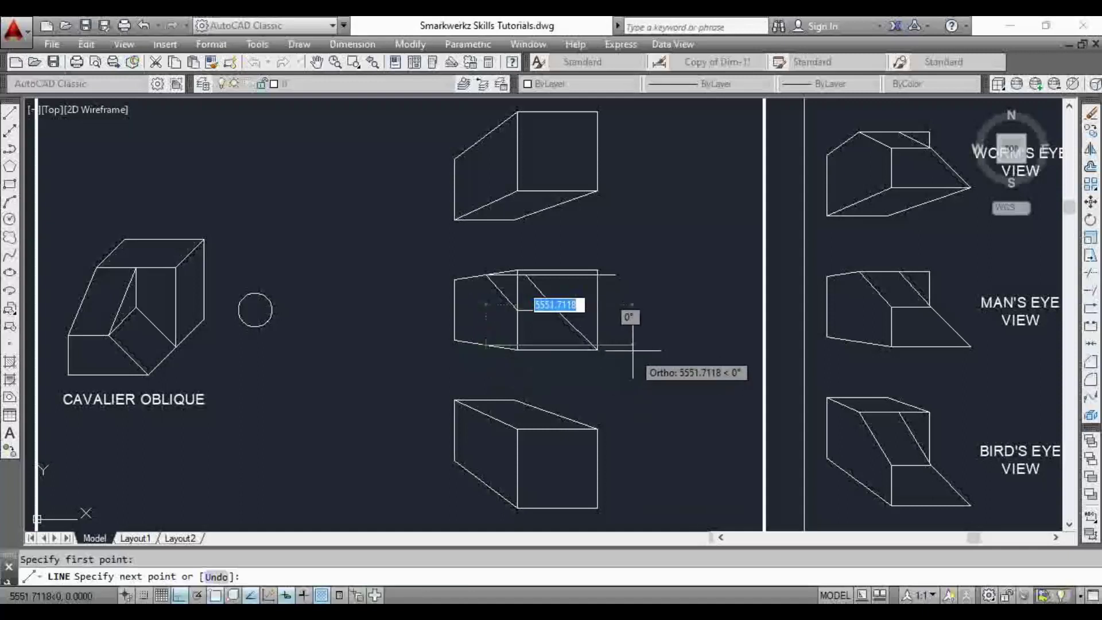
{"action": "scroll", "coordinate": [630, 346], "scroll_direction": "up", "scroll_amount": 2}
{"action": "key", "text": "Escape"}
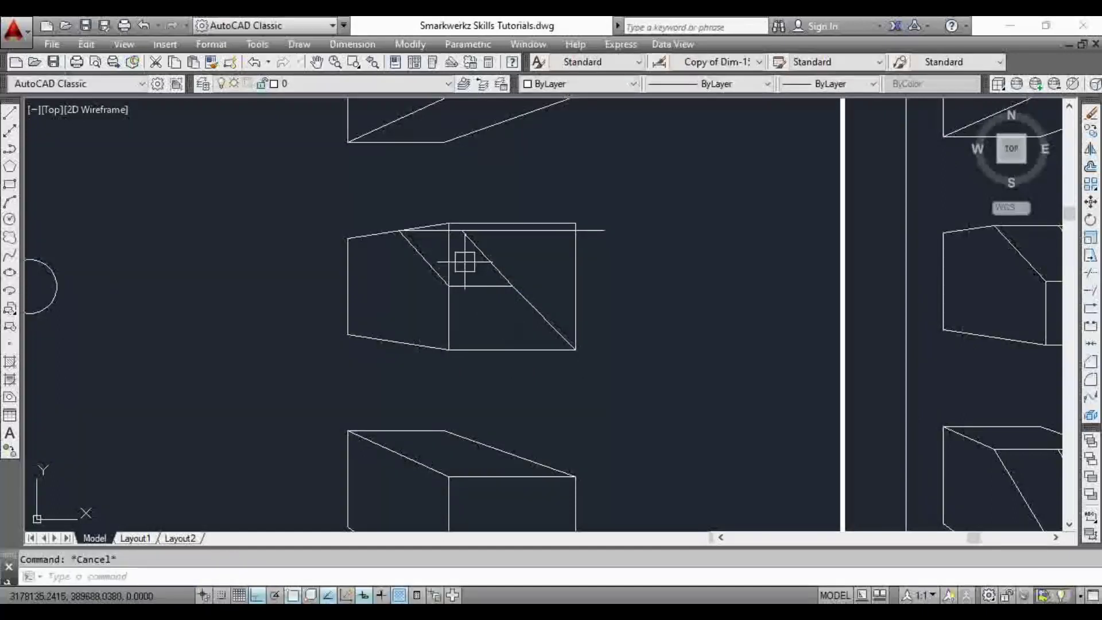
Trim the middle box's shared vertical edge above the centre line and the receding top edge beyond its midpoint.
{"action": "type", "text": "tr"}
{"action": "key", "text": "Return"}
{"action": "key", "text": "Return"}
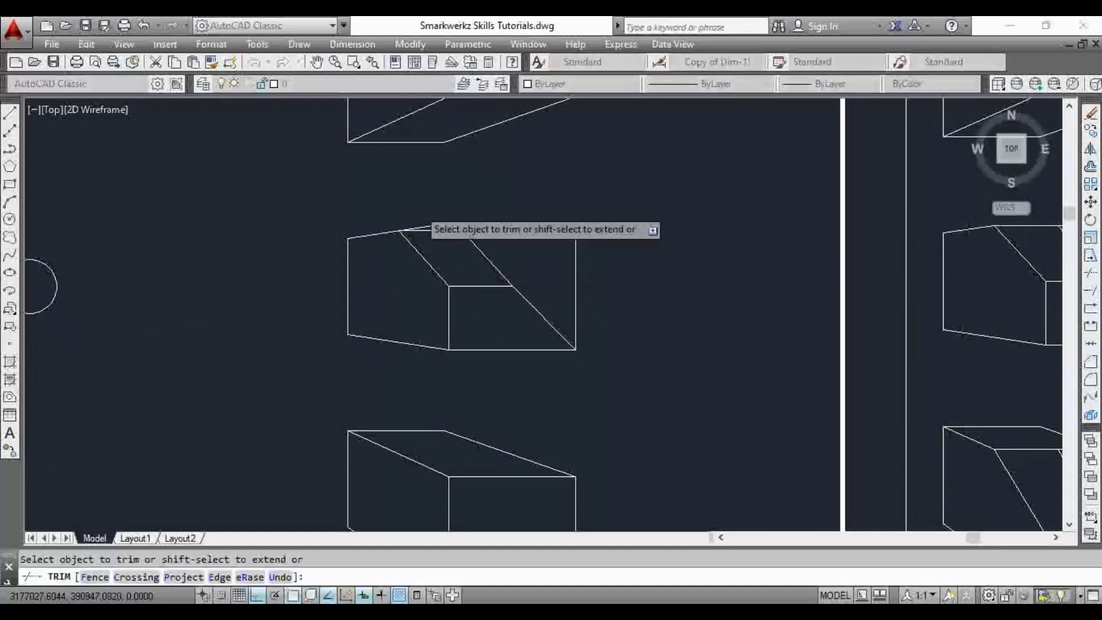
{"action": "scroll", "coordinate": [453, 229], "scroll_direction": "up", "scroll_amount": 2}
{"action": "key", "text": "Escape"}
Try deleting the middle box's remaining front rectangle, and undo the deletion.
{"action": "left_click", "coordinate": [576, 304]}
{"action": "left_click", "coordinate": [510, 250]}
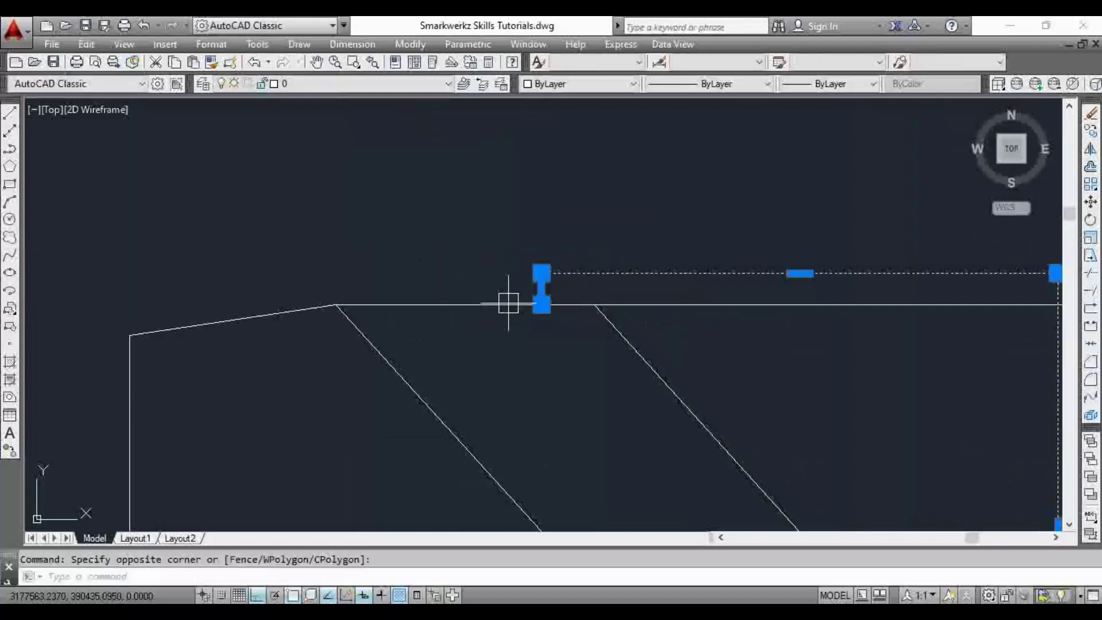
{"action": "key", "text": "Delete"}
{"action": "scroll", "coordinate": [548, 251], "scroll_direction": "down", "scroll_amount": 4}
{"action": "key", "text": "Escape"}
{"action": "scroll", "coordinate": [616, 307], "scroll_direction": "up", "scroll_amount": 6}
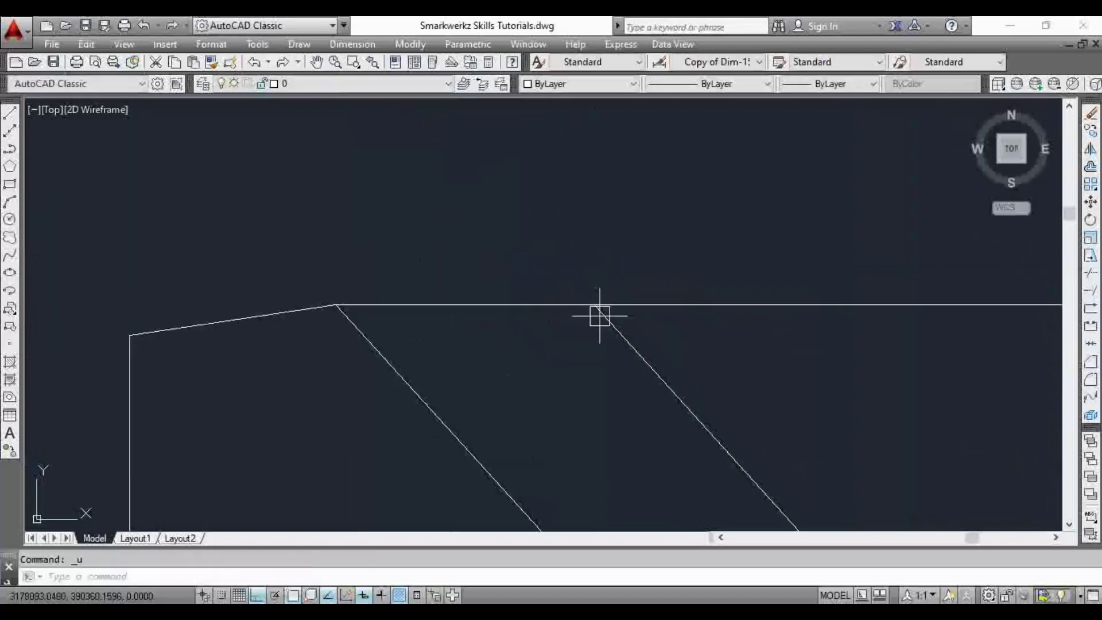
{"action": "key", "text": "ctrl+z"}
Trim away the middle box's leftover upper front rectangle and the top edge's overhang beyond the right inclined edge.
{"action": "scroll", "coordinate": [600, 313], "scroll_direction": "down", "scroll_amount": 4}
{"action": "scroll", "coordinate": [609, 305], "scroll_direction": "up", "scroll_amount": 1}
{"action": "scroll", "coordinate": [632, 290], "scroll_direction": "down", "scroll_amount": 5}
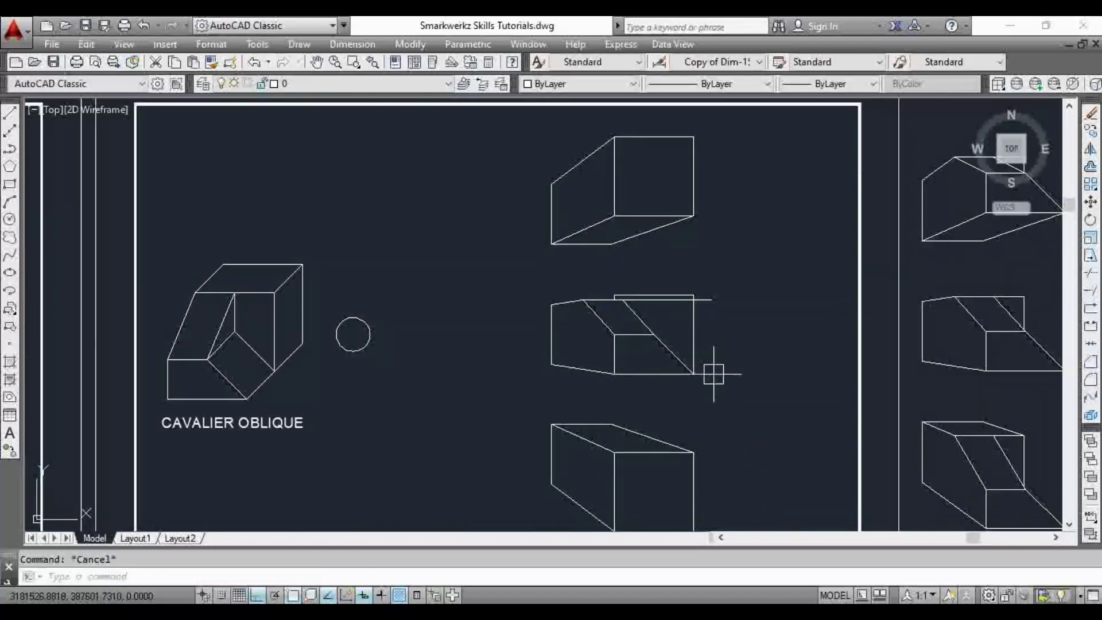
{"action": "type", "text": "tr"}
{"action": "key", "text": "Return"}
{"action": "key", "text": "Return"}
{"action": "scroll", "coordinate": [635, 300], "scroll_direction": "up", "scroll_amount": 3}
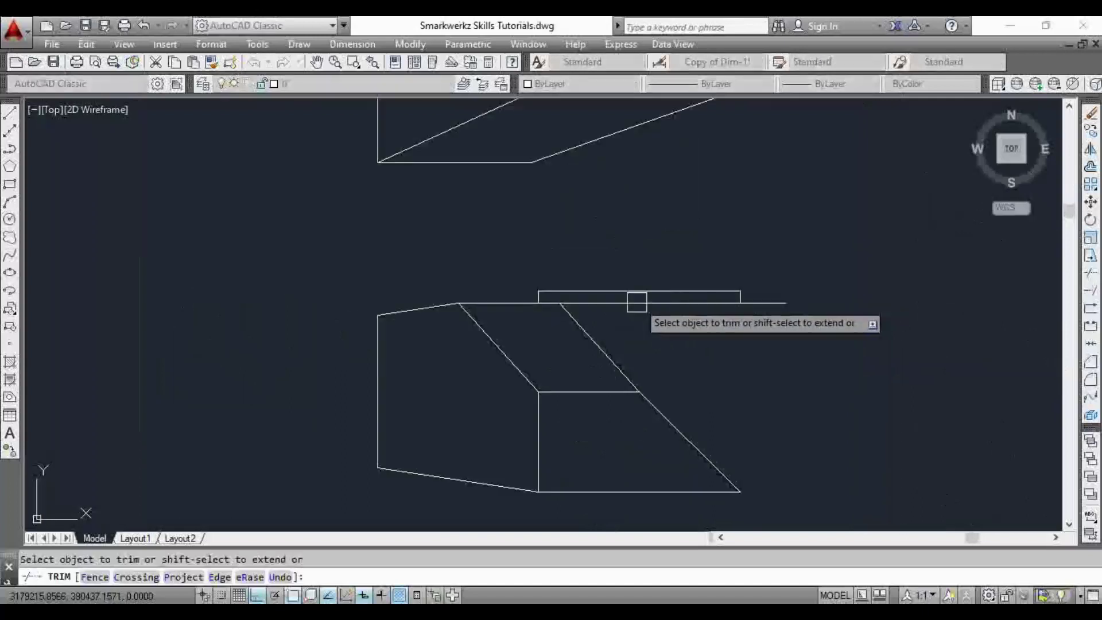
{"action": "left_click", "coordinate": [786, 295]}
{"action": "key", "text": "Escape"}
{"action": "scroll", "coordinate": [669, 283], "scroll_direction": "down", "scroll_amount": 3}
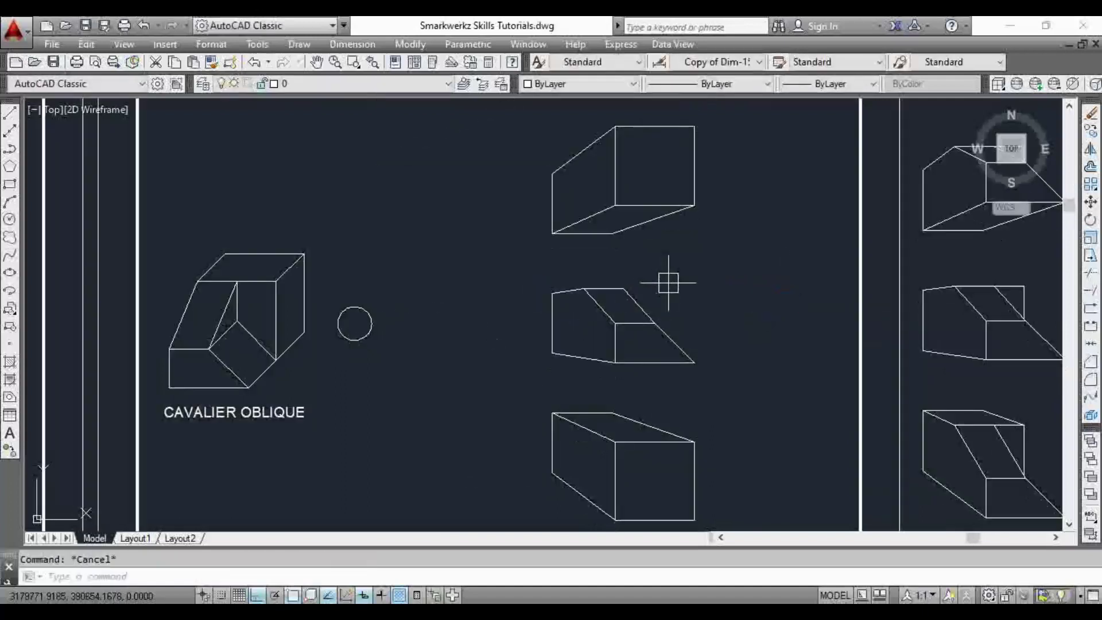
Draw a construction line from the middle view's lower front corner farthest from the vanishing point to the circle's centre.
{"action": "scroll", "coordinate": [691, 321], "scroll_direction": "down", "scroll_amount": 2}
{"action": "scroll", "coordinate": [692, 327], "scroll_direction": "up", "scroll_amount": 3}
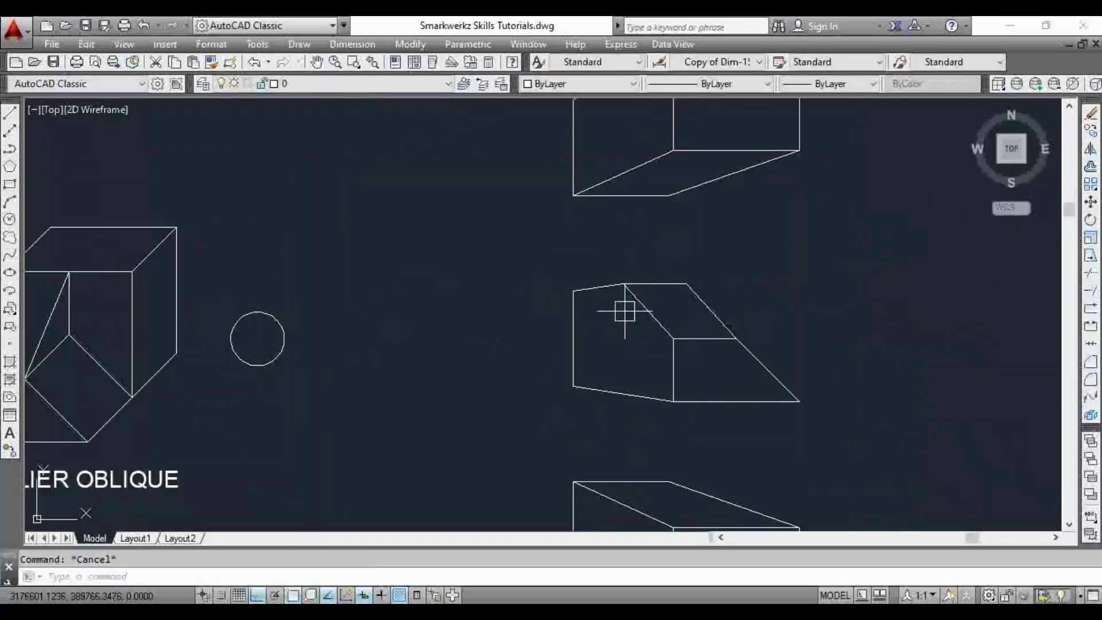
{"action": "scroll", "coordinate": [622, 310], "scroll_direction": "down", "scroll_amount": 1}
{"action": "middle_click_drag", "start_coordinate": [706, 362], "coordinate": [620, 353]}
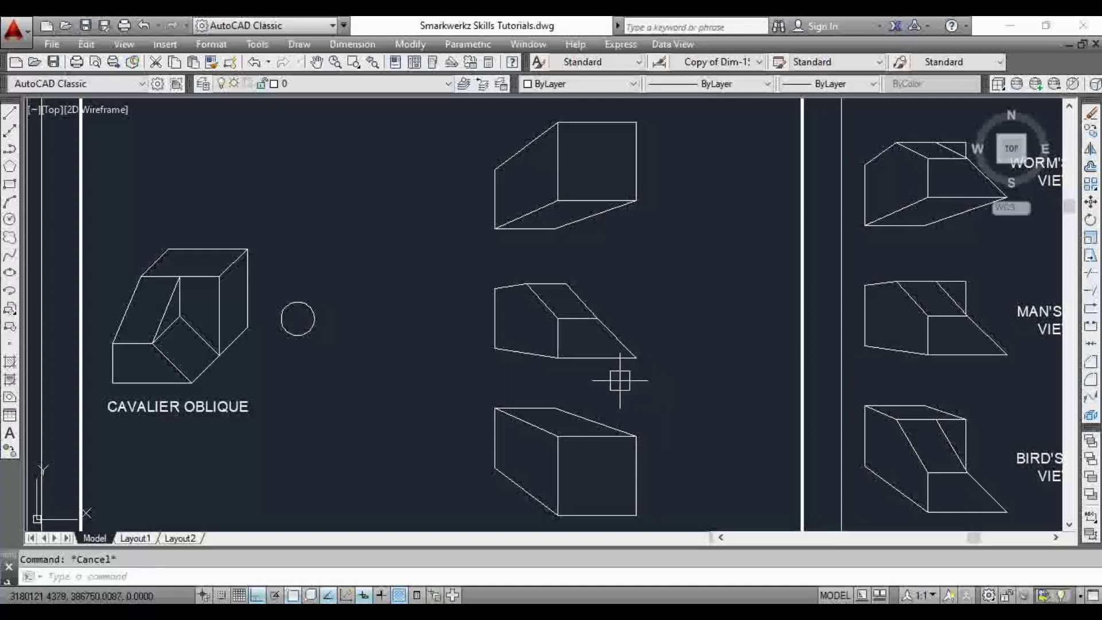
{"action": "type", "text": "l"}
{"action": "key", "text": "Return"}
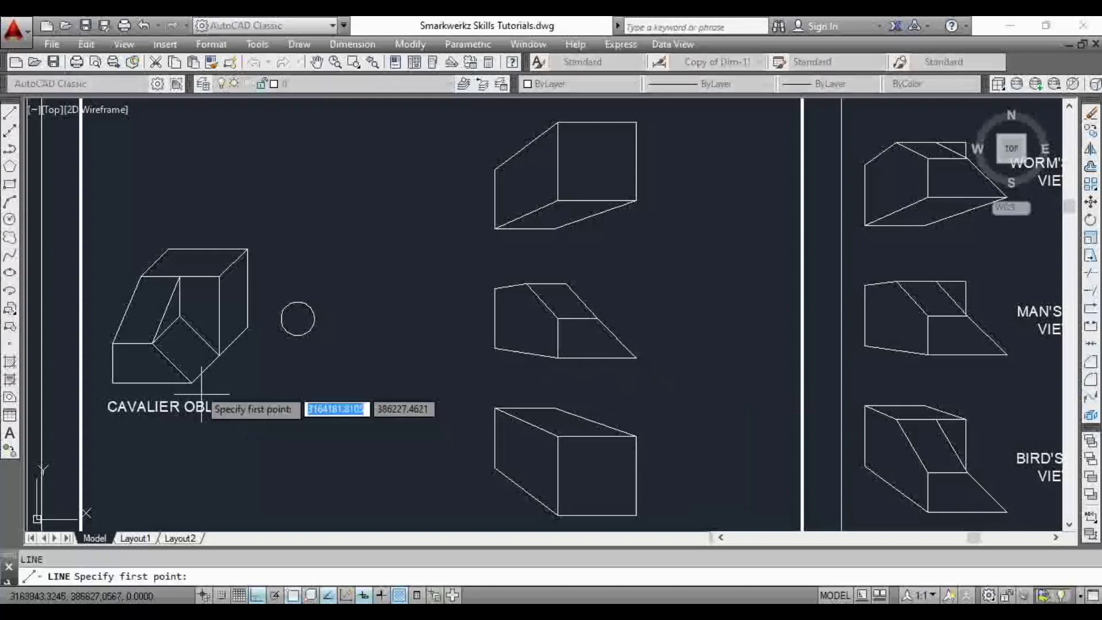
{"action": "left_click", "coordinate": [637, 358]}
{"action": "left_click", "coordinate": [297, 319]}
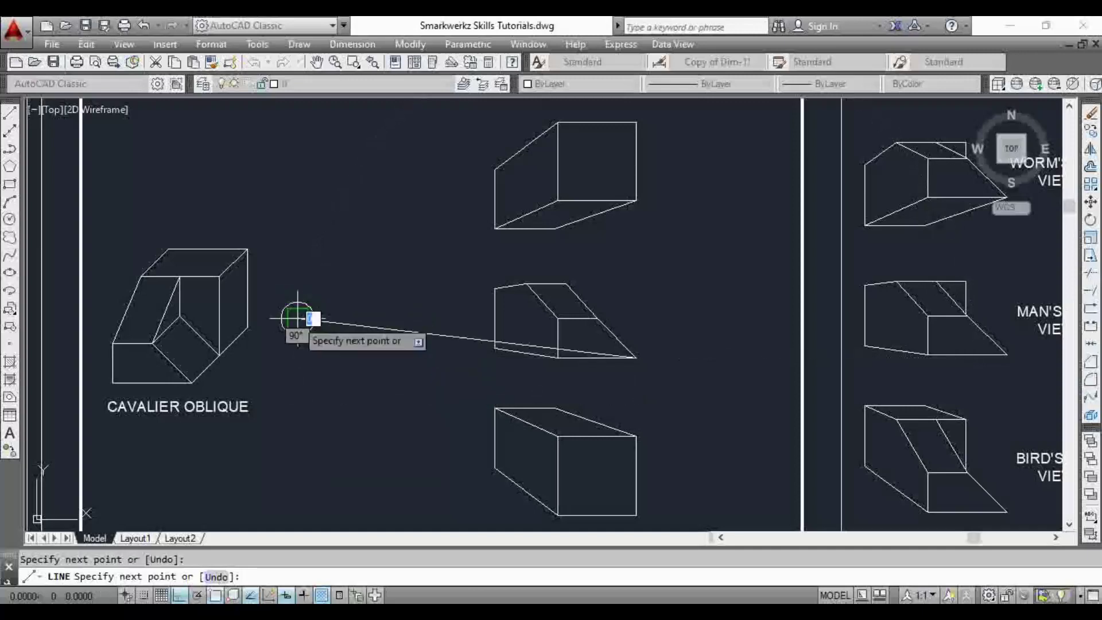
{"action": "key", "text": "Escape"}
Draw a horizontal construction line from the midpoint of the middle view's lower receding edge past its far front corner.
{"action": "scroll", "coordinate": [528, 370], "scroll_direction": "up", "scroll_amount": 2}
{"action": "middle_click_drag", "start_coordinate": [433, 382], "coordinate": [897, 382]}
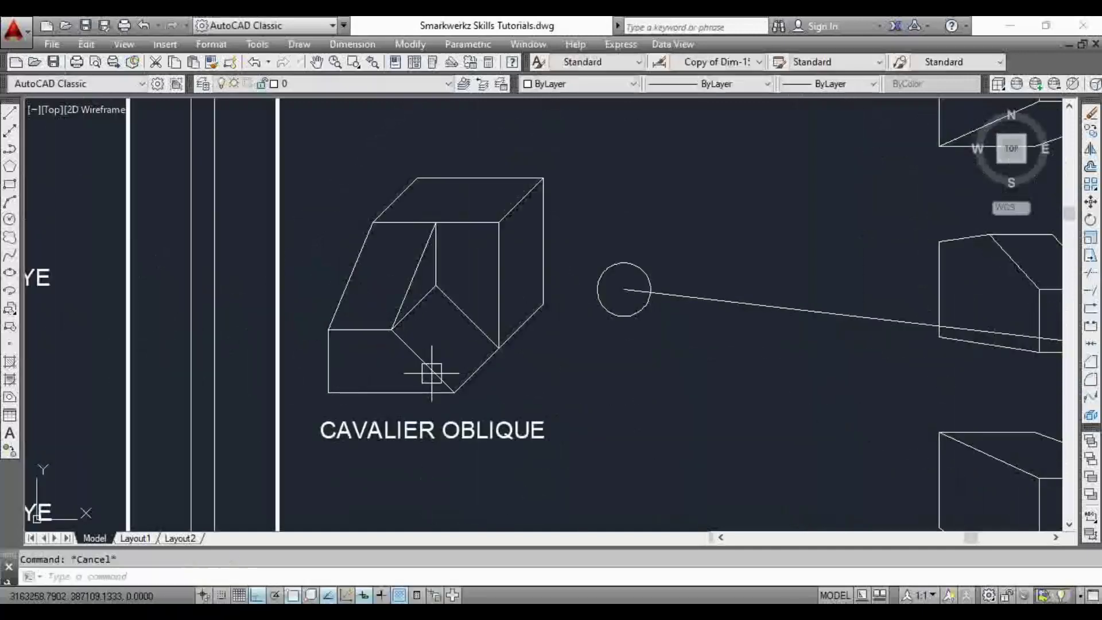
{"action": "scroll", "coordinate": [517, 369], "scroll_direction": "down", "scroll_amount": 3}
{"action": "scroll", "coordinate": [519, 363], "scroll_direction": "up", "scroll_amount": 1}
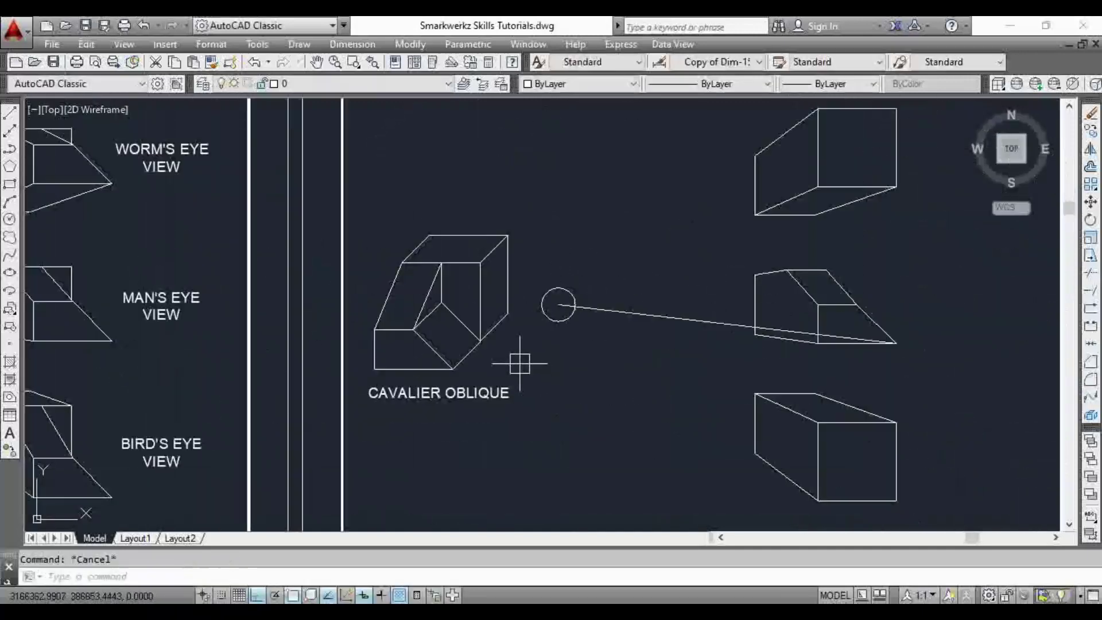
{"action": "scroll", "coordinate": [780, 347], "scroll_direction": "up", "scroll_amount": 2}
{"action": "left_click", "coordinate": [790, 332]}
{"action": "key", "text": "Escape"}
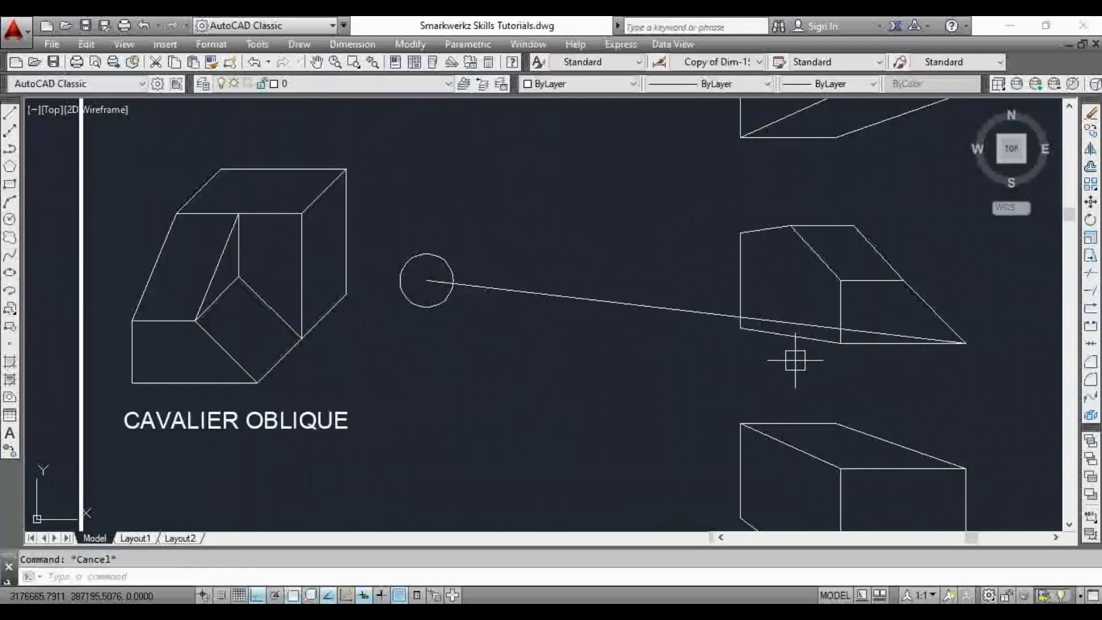
{"action": "type", "text": "l"}
{"action": "key", "text": "Return"}
{"action": "scroll", "coordinate": [794, 359], "scroll_direction": "up", "scroll_amount": 4}
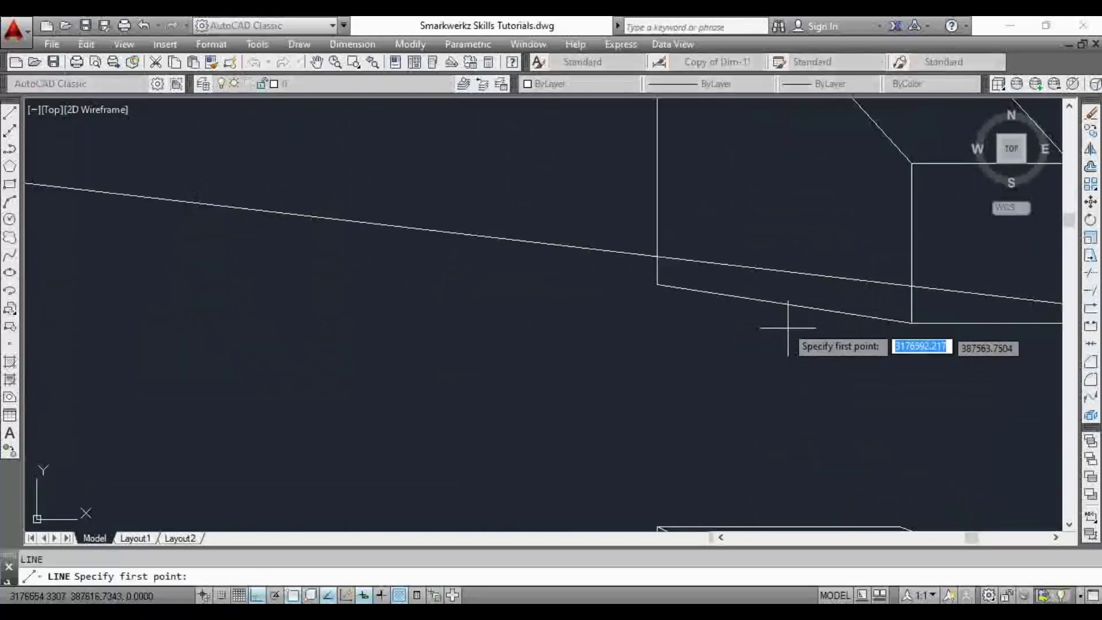
{"action": "left_click", "coordinate": [785, 302]}
{"action": "scroll", "coordinate": [786, 302], "scroll_direction": "down", "scroll_amount": 4}
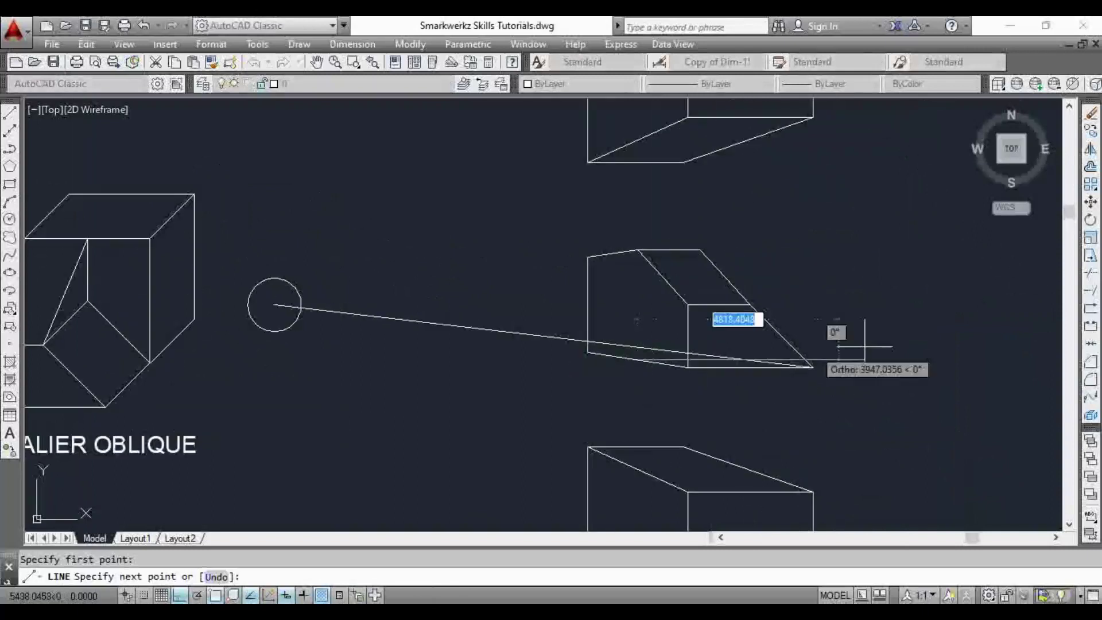
{"action": "key", "text": "Escape"}
Draw a vertical line upward from the intersection of the two construction lines to above the middle view's top edge.
{"action": "scroll", "coordinate": [762, 356], "scroll_direction": "up", "scroll_amount": 4}
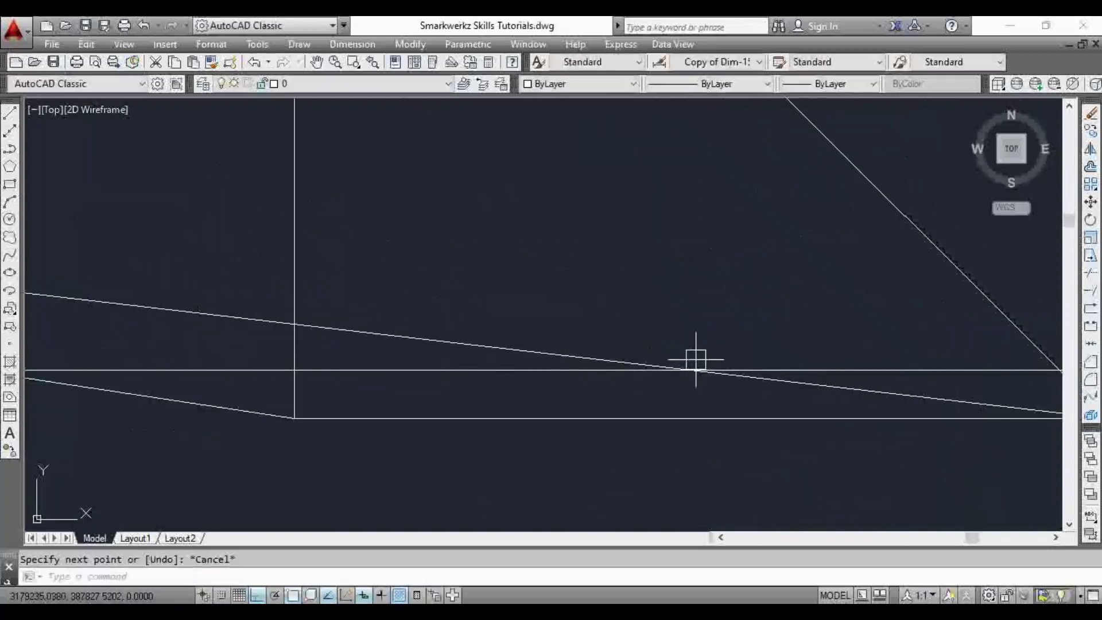
{"action": "scroll", "coordinate": [689, 365], "scroll_direction": "down", "scroll_amount": 3}
{"action": "scroll", "coordinate": [303, 375], "scroll_direction": "down", "scroll_amount": 3}
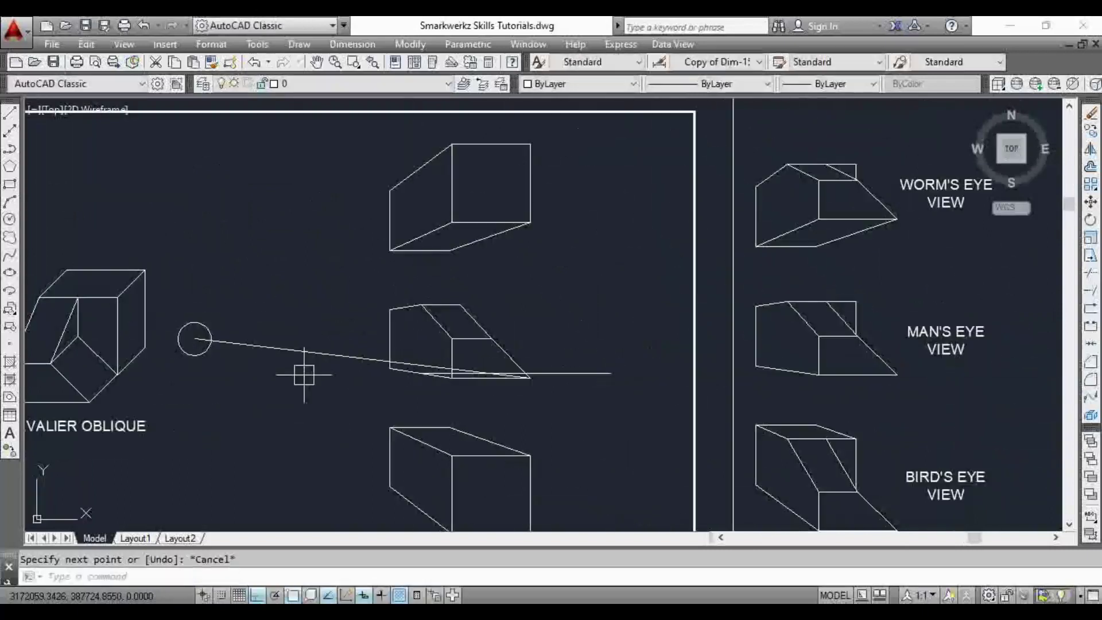
{"action": "left_click", "coordinate": [116, 315]}
{"action": "key", "text": "Escape"}
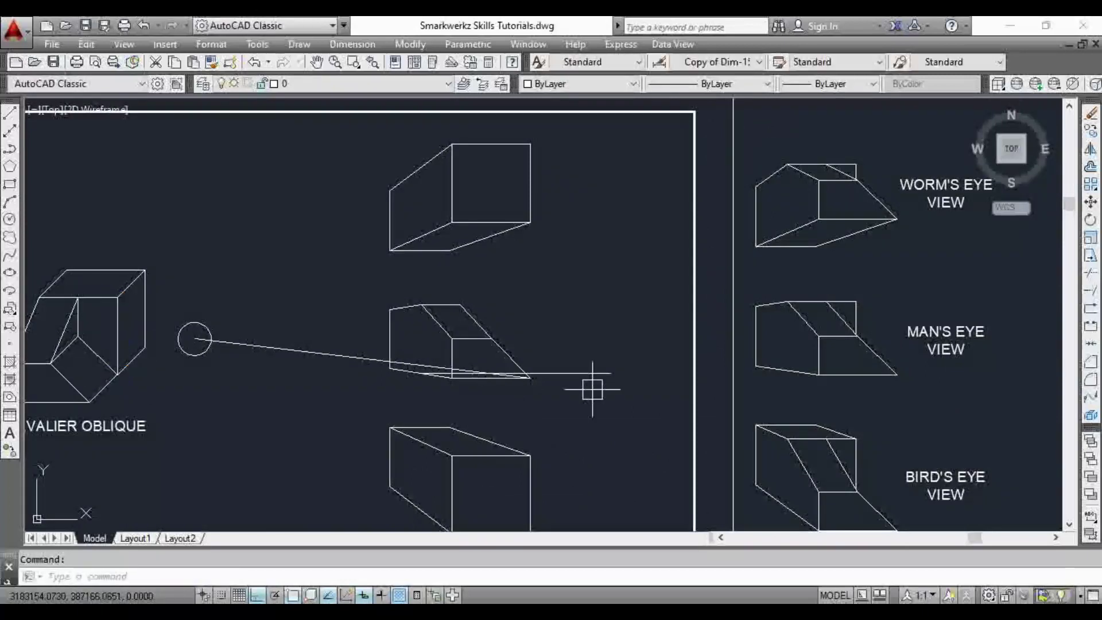
{"action": "type", "text": "l"}
{"action": "key", "text": "Return"}
{"action": "scroll", "coordinate": [505, 402], "scroll_direction": "up", "scroll_amount": 6}
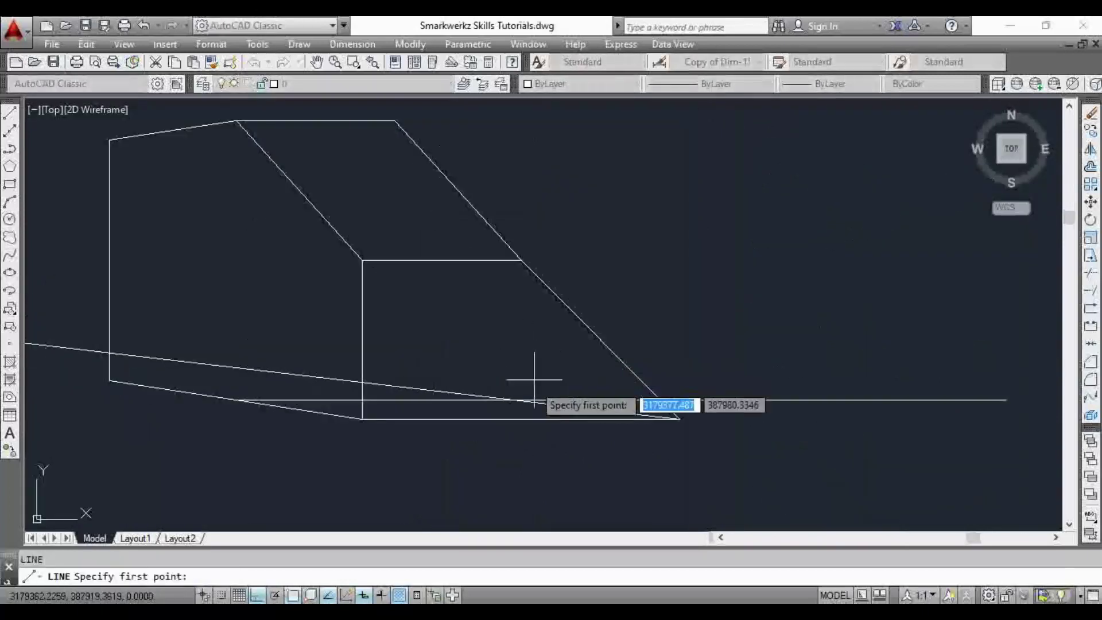
{"action": "left_click", "coordinate": [515, 400]}
{"action": "scroll", "coordinate": [520, 396], "scroll_direction": "down", "scroll_amount": 2}
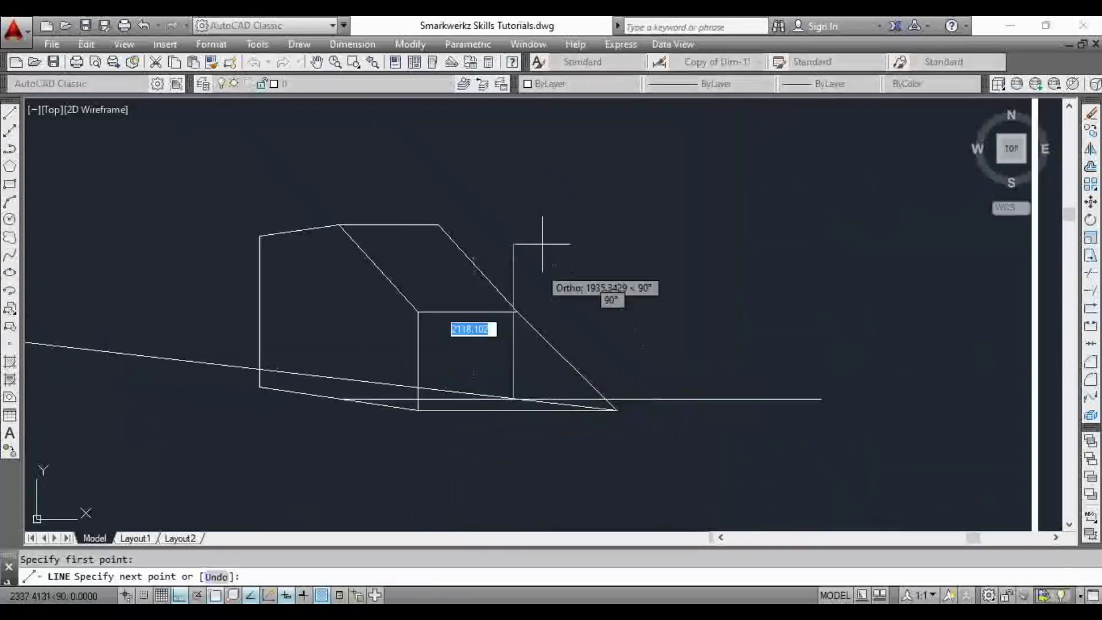
{"action": "left_click", "coordinate": [536, 195]}
{"action": "key", "text": "Escape"}
Draw a horizontal line from the upper end of the middle view's right inclined edge past the new vertical line.
{"action": "scroll", "coordinate": [559, 306], "scroll_direction": "down", "scroll_amount": 5}
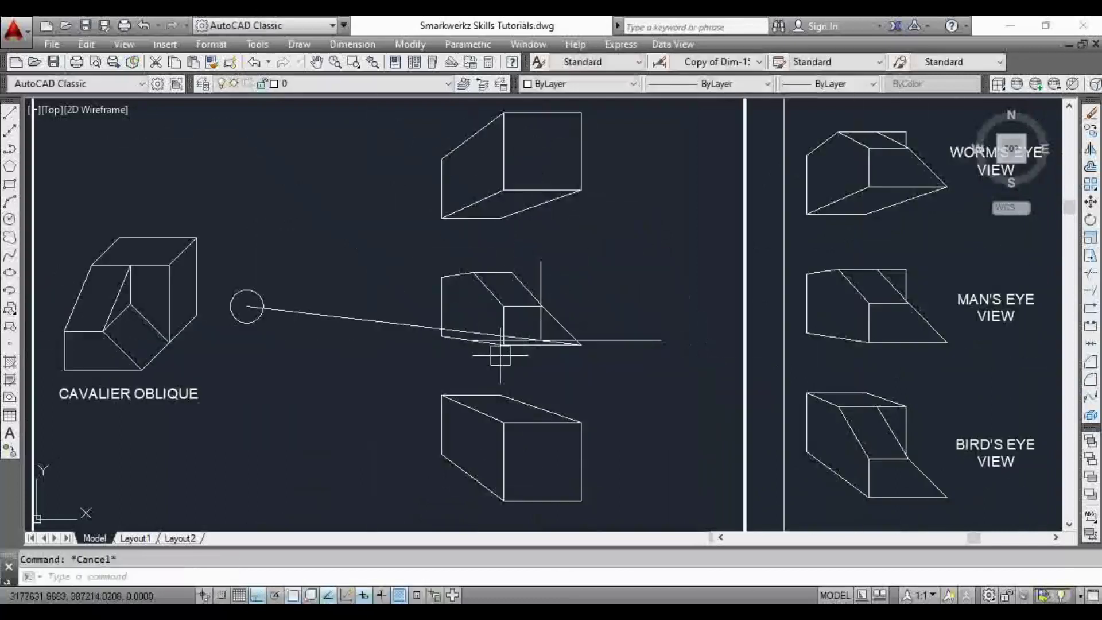
{"action": "middle_click_drag", "start_coordinate": [500, 355], "coordinate": [546, 379]}
{"action": "scroll", "coordinate": [187, 288], "scroll_direction": "up", "scroll_amount": 2}
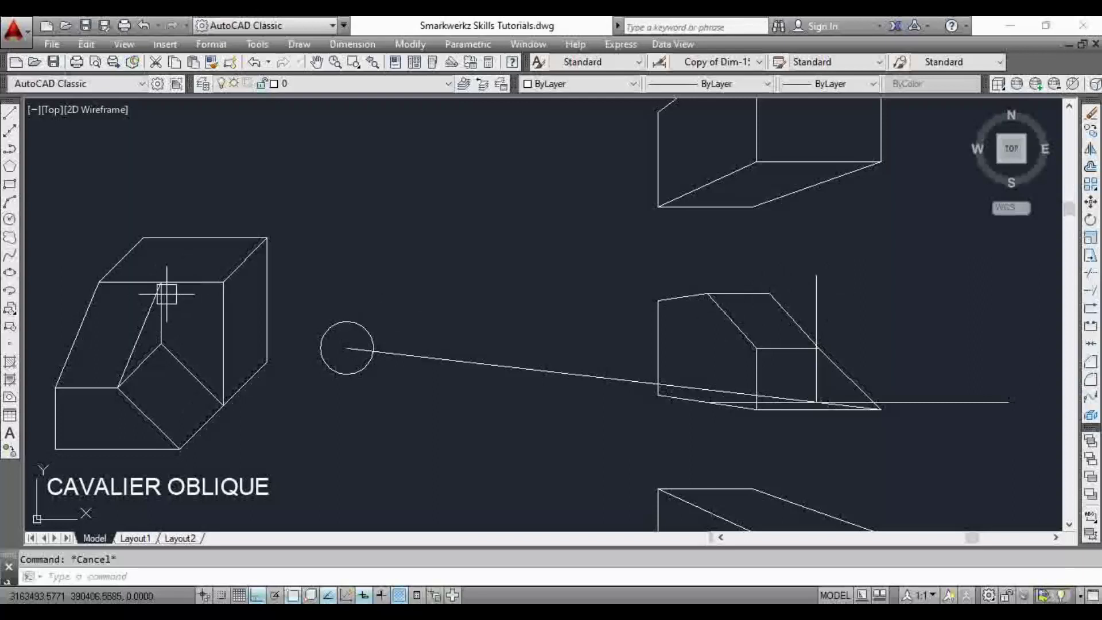
{"action": "left_click", "coordinate": [162, 291]}
{"action": "key", "text": "Escape"}
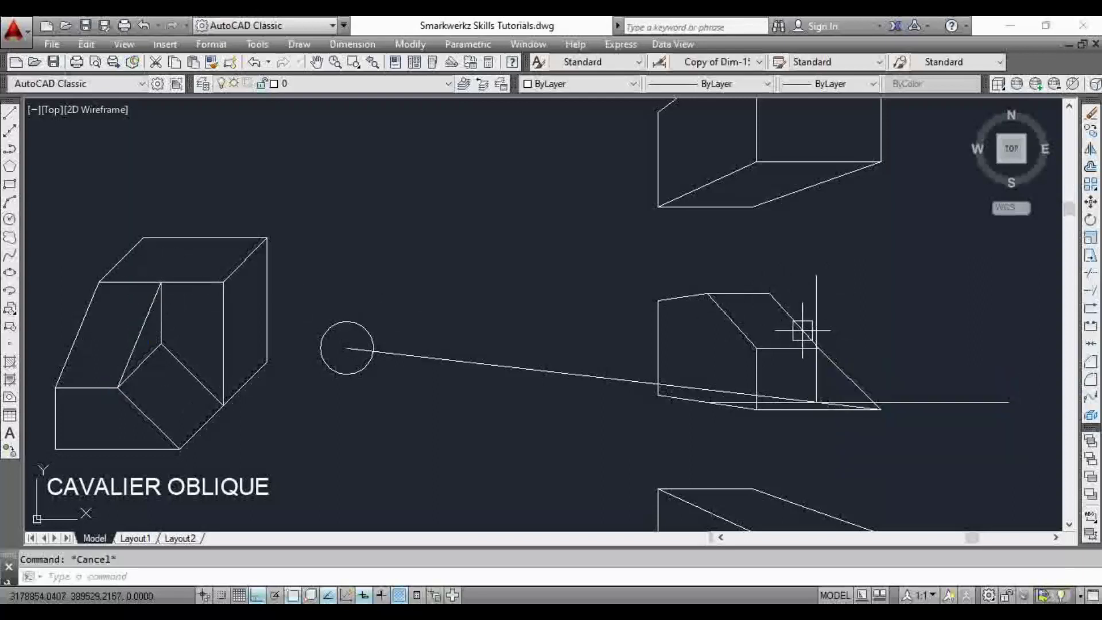
{"action": "key", "text": "l"}
{"action": "key", "text": "Return"}
{"action": "left_click", "coordinate": [769, 293]}
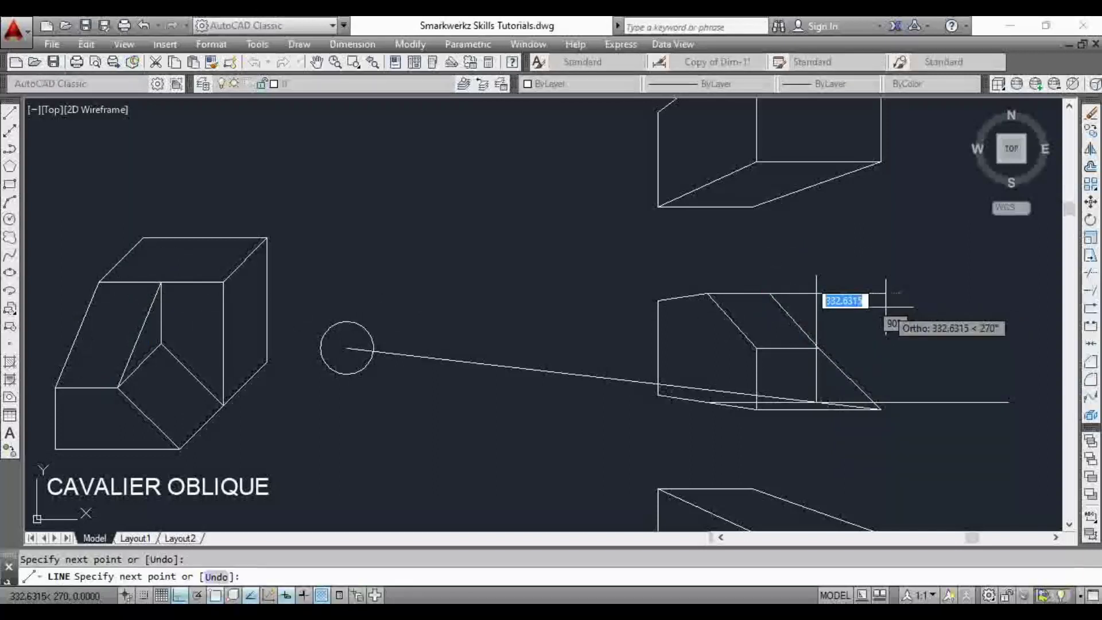
{"action": "key", "text": "Escape"}
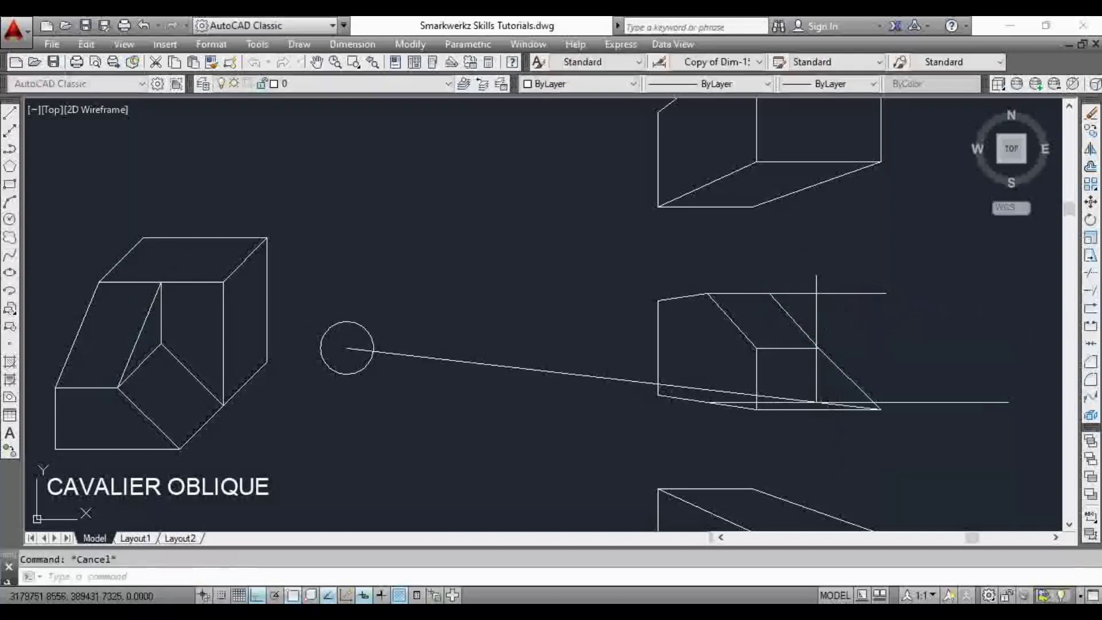
Trim the overshooting ends of the middle view's new horizontal and vertical lines, including the vertical part below the inclined edge.
{"action": "key", "text": "t"}
{"action": "key", "text": "r"}
{"action": "key", "text": "Return"}
{"action": "key", "text": "Return"}
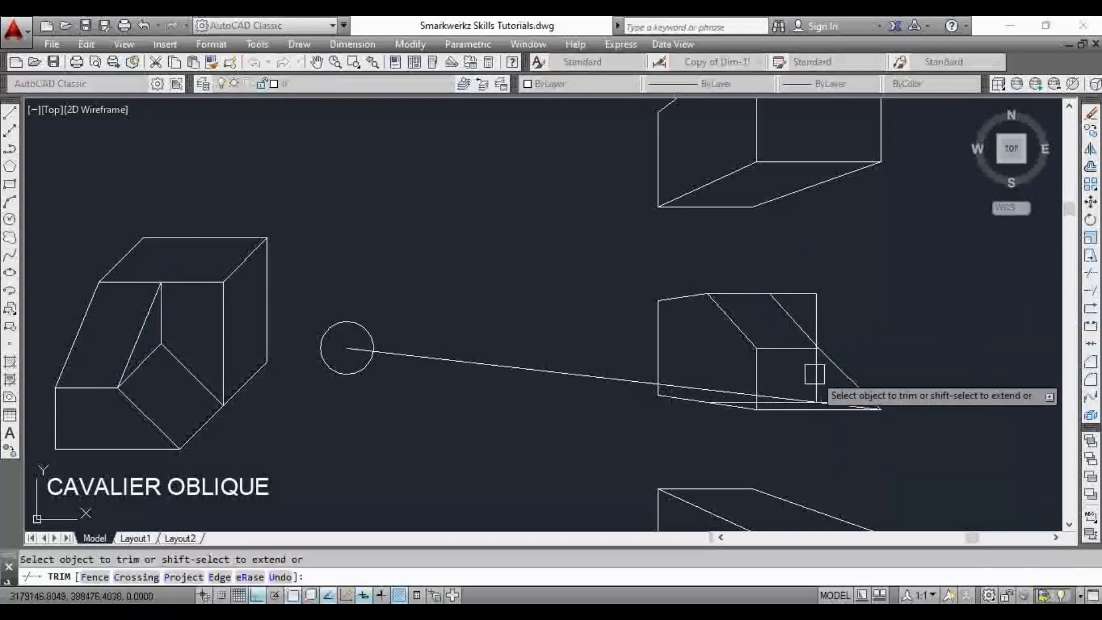
{"action": "scroll", "coordinate": [814, 362], "scroll_direction": "up", "scroll_amount": 6}
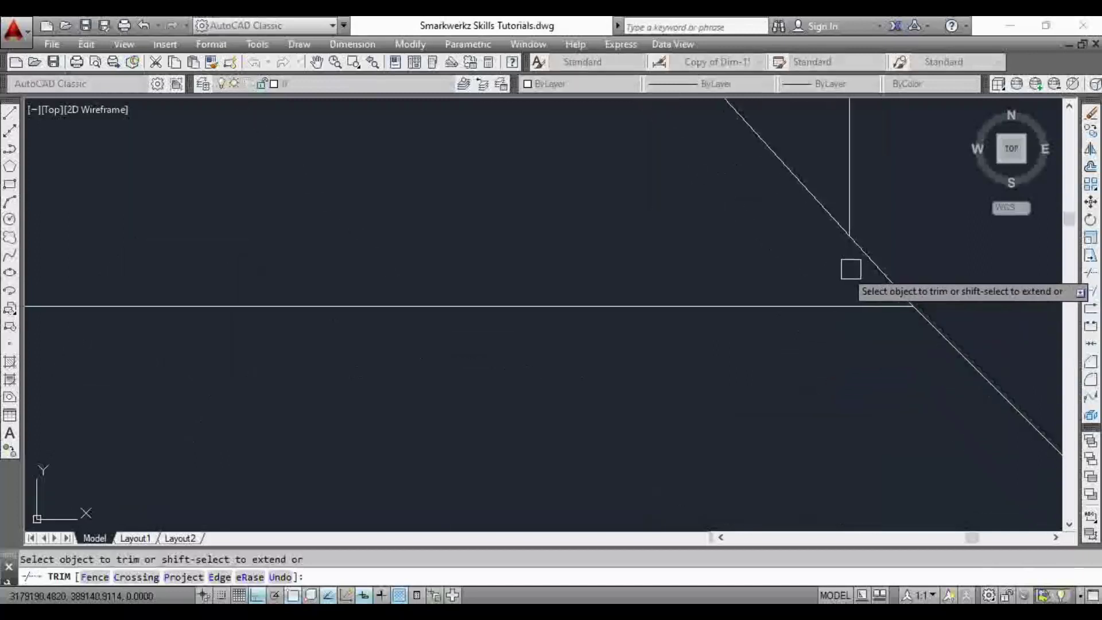
{"action": "scroll", "coordinate": [851, 270], "scroll_direction": "down", "scroll_amount": 6}
{"action": "key", "text": "Escape"}
Delete the vanishing-point line and the horizontal construction line from the middle view.
{"action": "left_click", "coordinate": [628, 401]}
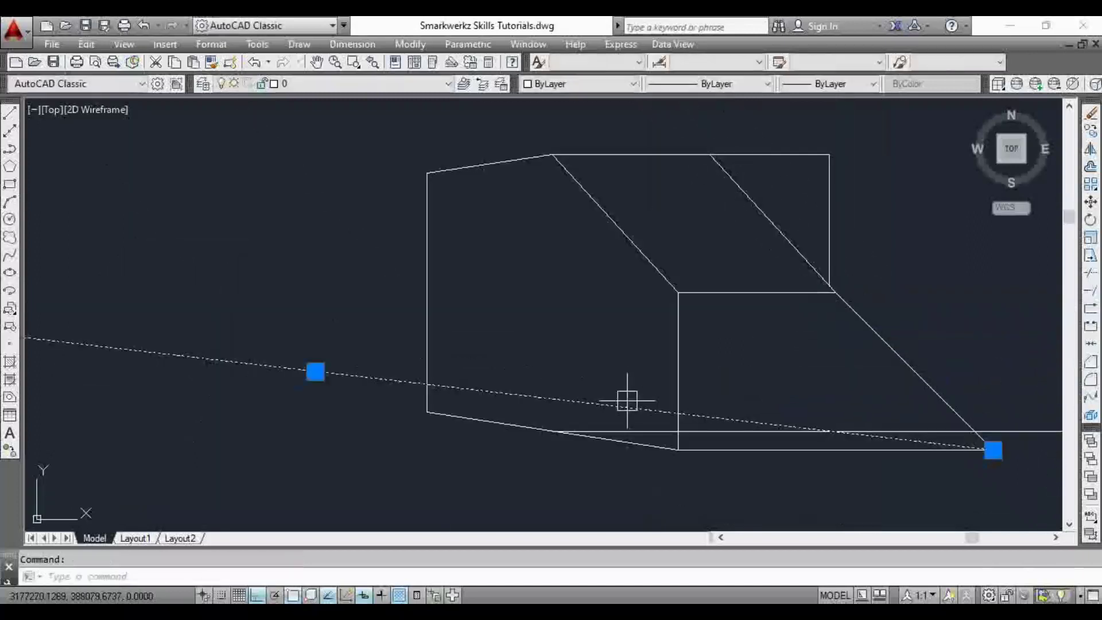
{"action": "key", "text": "Delete"}
{"action": "left_click", "coordinate": [787, 431]}
{"action": "key", "text": "Delete"}
{"action": "scroll", "coordinate": [803, 370], "scroll_direction": "down", "scroll_amount": 4}
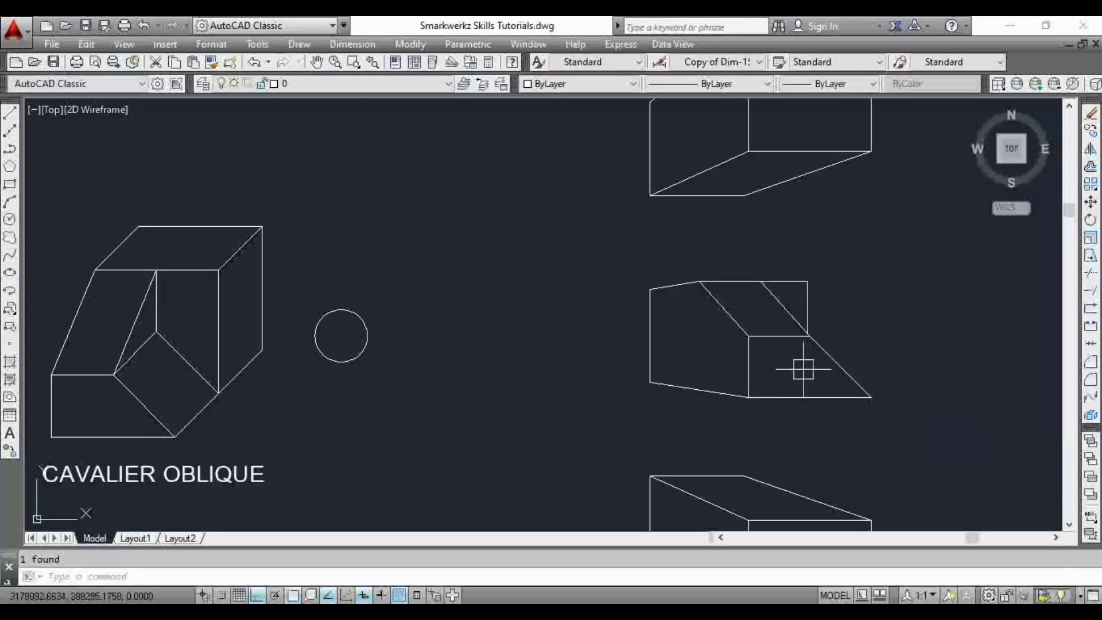
Compare the middle view and the uncut lower box with the cavalier oblique and the finished reference views.
{"action": "scroll", "coordinate": [804, 369], "scroll_direction": "down", "scroll_amount": 4}
{"action": "scroll", "coordinate": [807, 364], "scroll_direction": "up", "scroll_amount": 4}
{"action": "middle_click_drag", "start_coordinate": [808, 368], "coordinate": [622, 347]}
{"action": "scroll", "coordinate": [748, 363], "scroll_direction": "down", "scroll_amount": 2}
{"action": "middle_click_drag", "start_coordinate": [711, 374], "coordinate": [707, 359]}
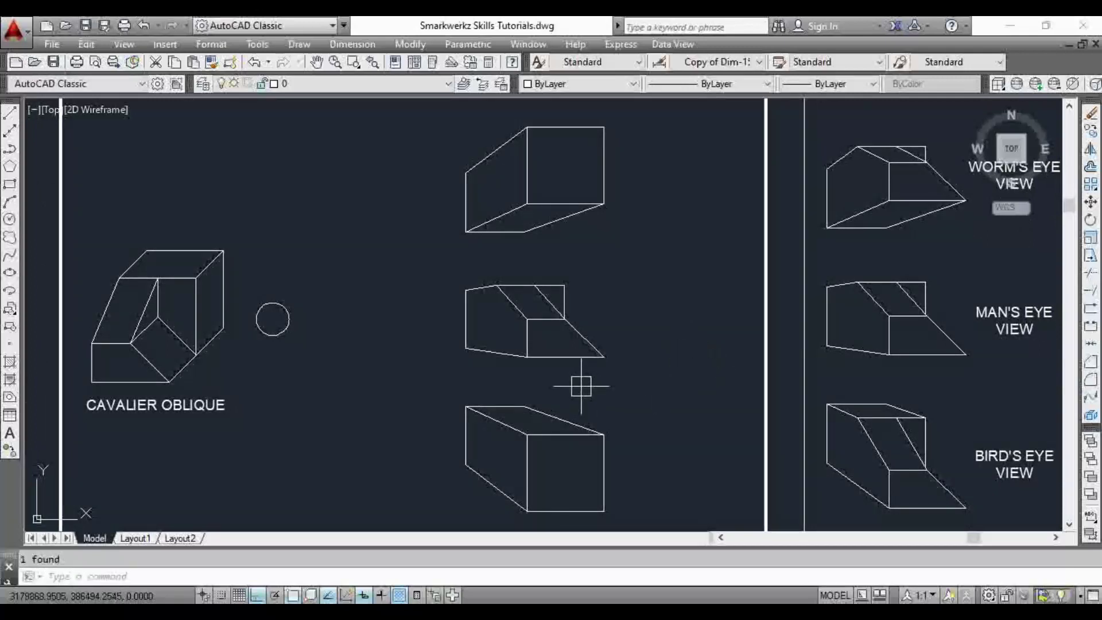
{"action": "mouse_move", "coordinate": [416, 379]}
{"action": "middle_mouse_down"}
{"action": "mouse_move", "coordinate": [450, 332]}
{"action": "mouse_move", "coordinate": [485, 330]}
{"action": "middle_mouse_up"}
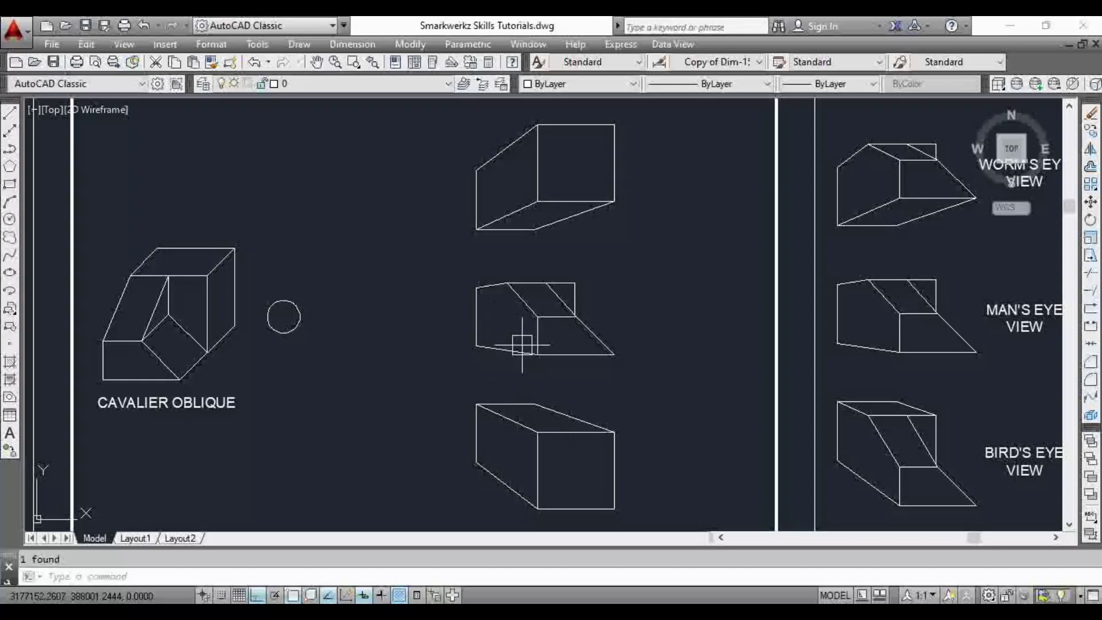
{"action": "middle_click_drag", "start_coordinate": [638, 372], "coordinate": [608, 374]}
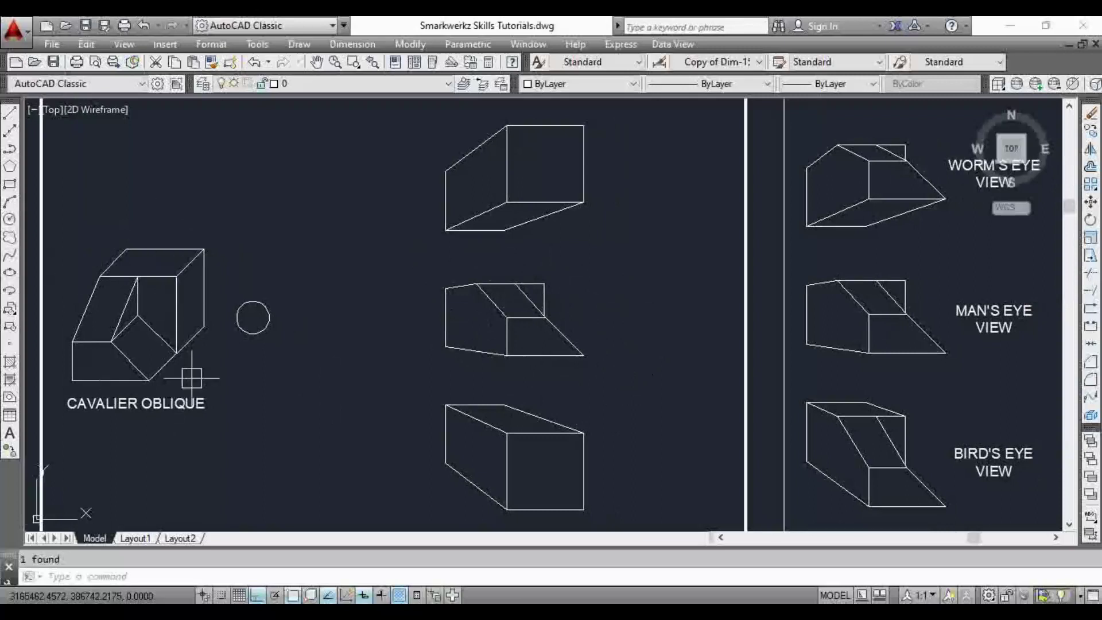
{"action": "mouse_move", "coordinate": [495, 370]}
{"action": "middle_mouse_down"}
{"action": "mouse_move", "coordinate": [533, 372]}
{"action": "mouse_move", "coordinate": [554, 338]}
{"action": "middle_mouse_up"}
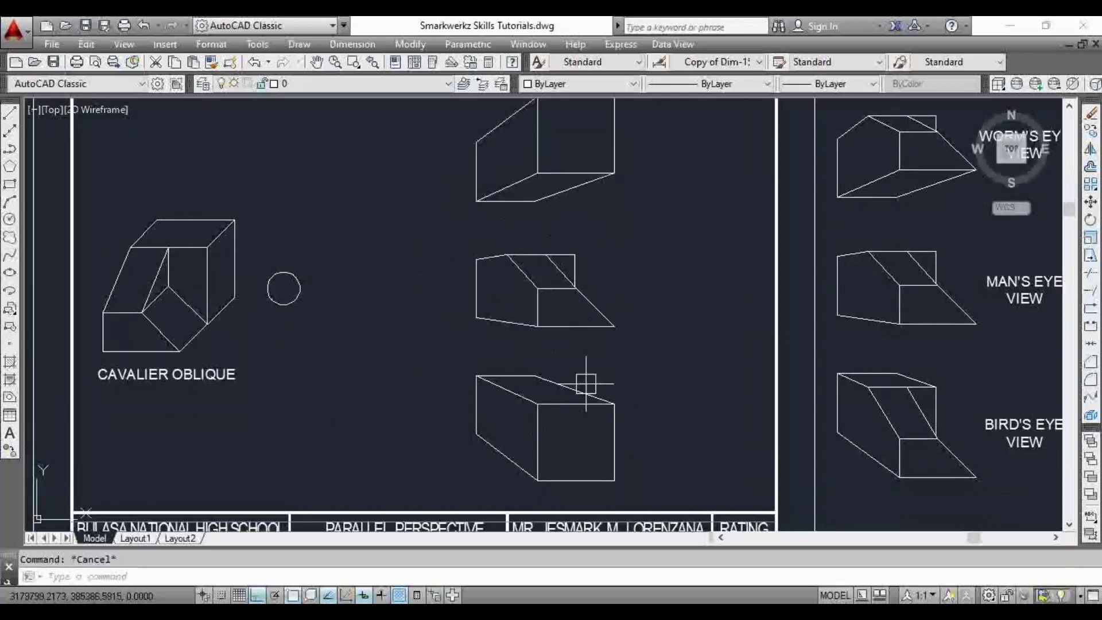
{"action": "mouse_move", "coordinate": [612, 353]}
{"action": "middle_mouse_down"}
{"action": "mouse_move", "coordinate": [593, 401]}
{"action": "mouse_move", "coordinate": [571, 335]}
{"action": "middle_mouse_up"}
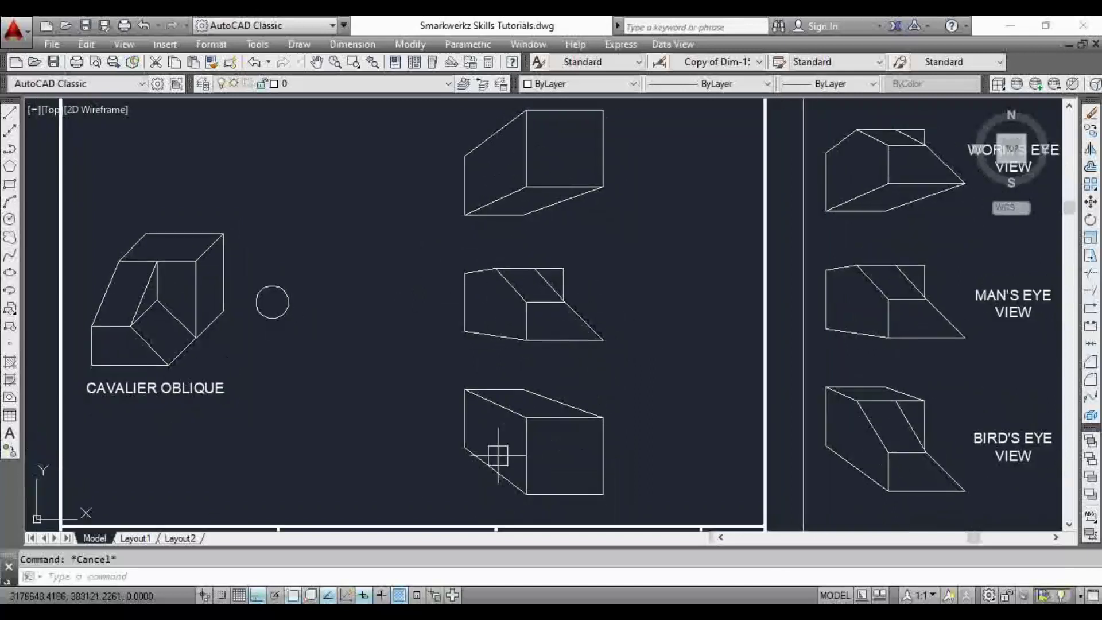
{"action": "middle_click_drag", "start_coordinate": [598, 447], "coordinate": [622, 422]}
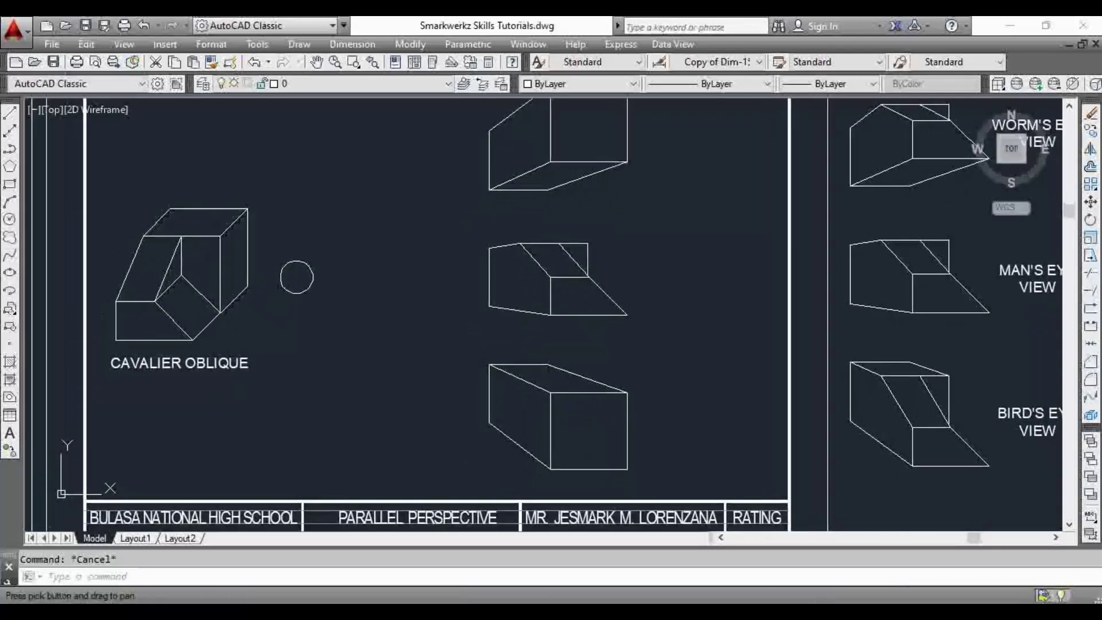
{"action": "scroll", "coordinate": [550, 303], "scroll_direction": "down", "scroll_amount": 2}
{"action": "scroll", "coordinate": [850, 365], "scroll_direction": "up", "scroll_amount": 2}
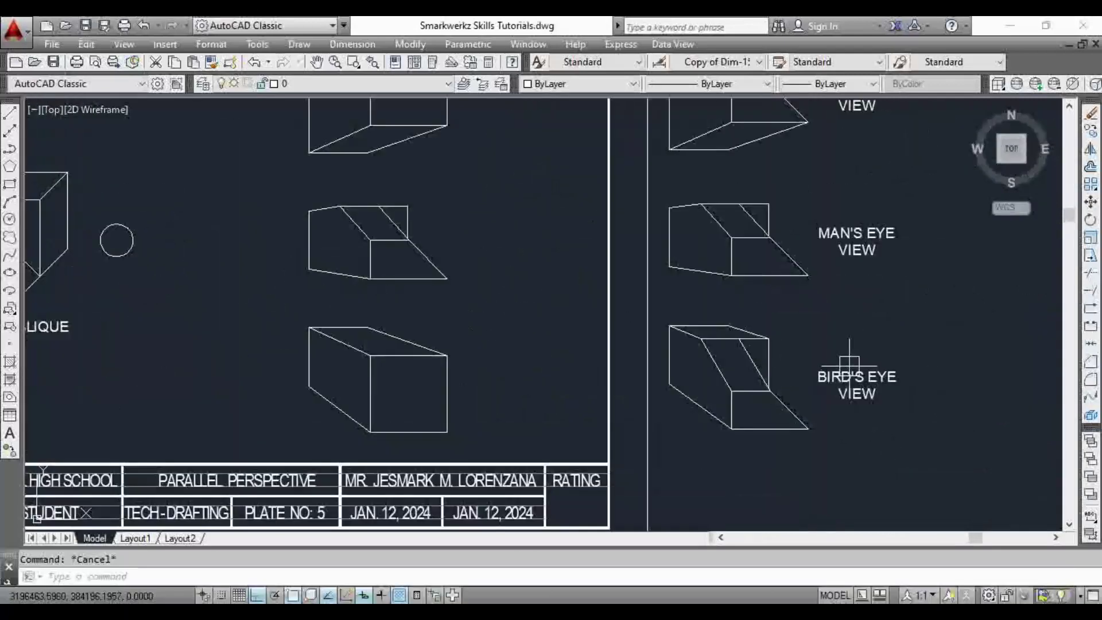
{"action": "middle_click_drag", "start_coordinate": [453, 386], "coordinate": [680, 404]}
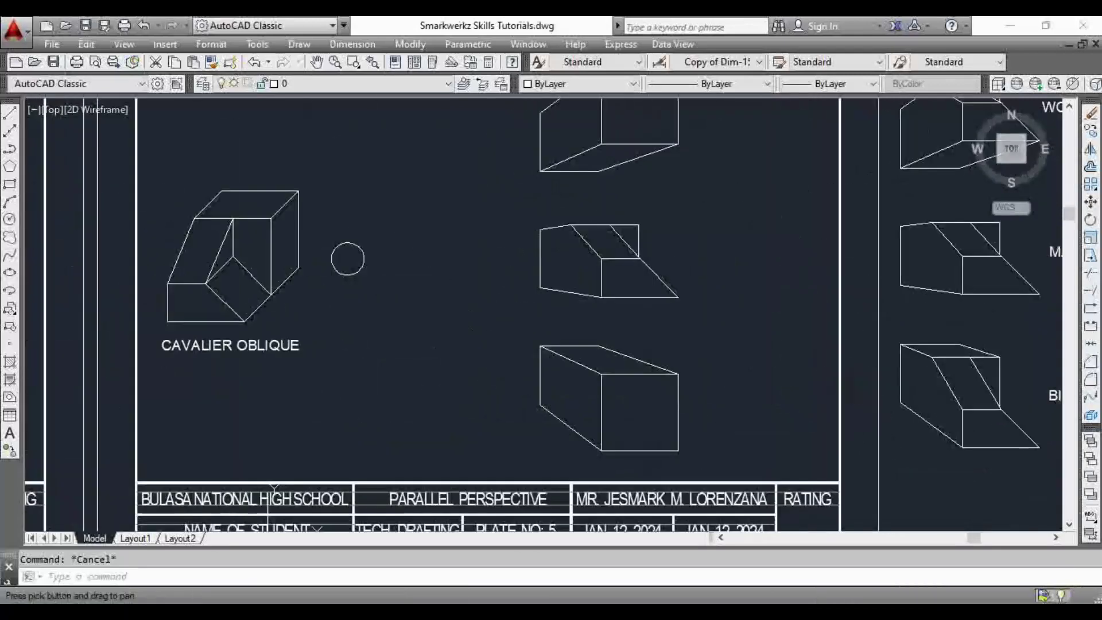
Draw a horizontal line across the lower box's front face, joining the midpoints of its left and right vertical edges.
{"action": "type", "text": "l"}
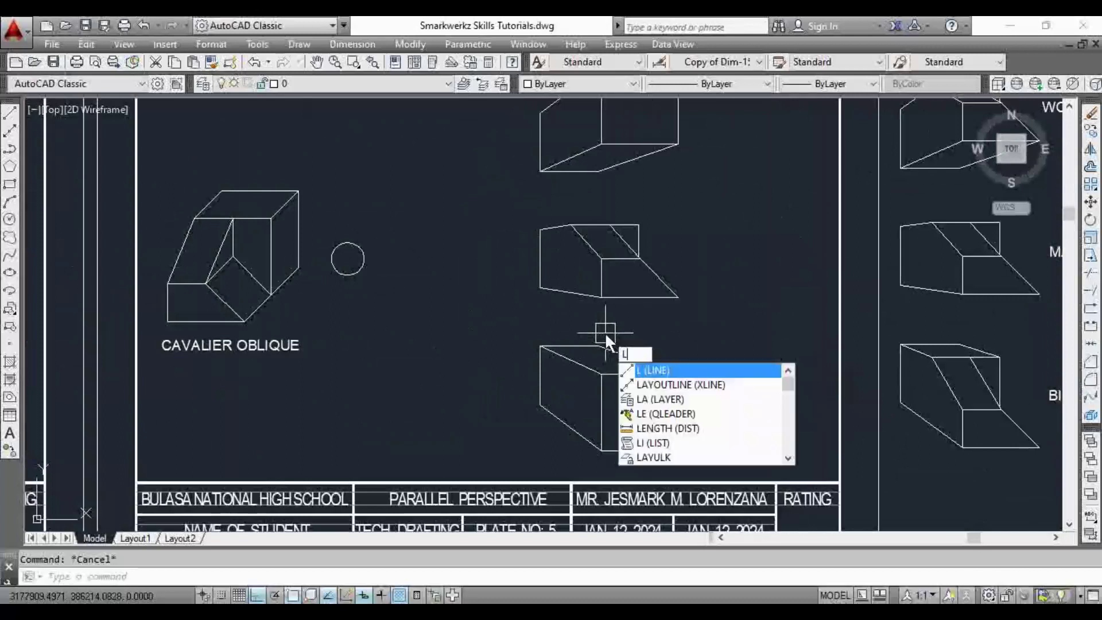
{"action": "key", "text": "Return"}
{"action": "middle_click_drag", "start_coordinate": [633, 398], "coordinate": [623, 368]}
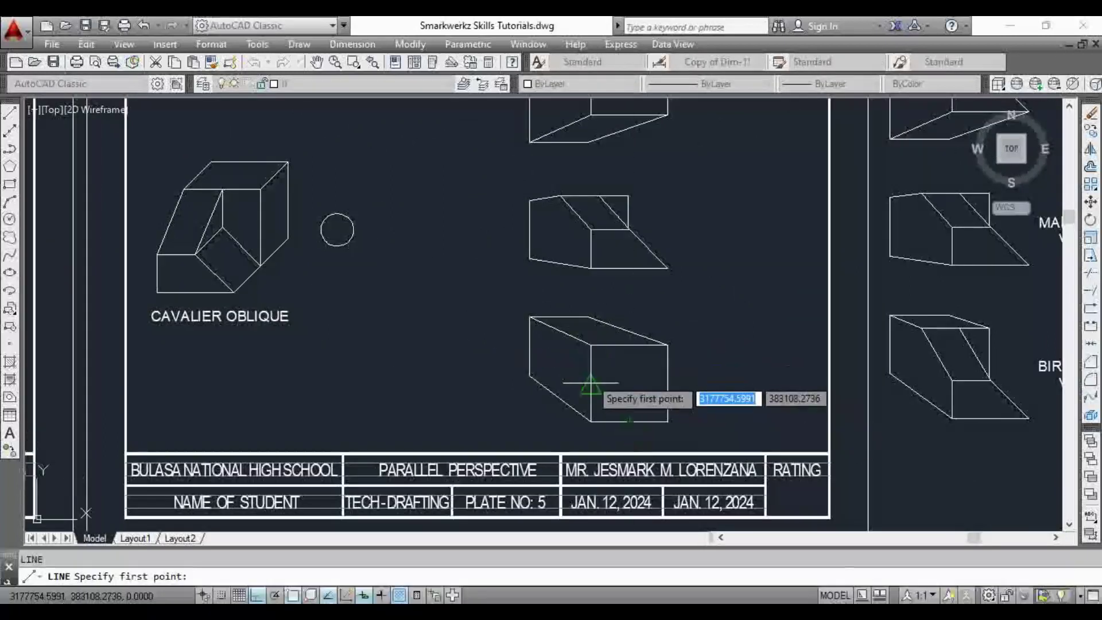
{"action": "left_click", "coordinate": [591, 345]}
{"action": "left_click", "coordinate": [667, 383]}
{"action": "key", "text": "Escape"}
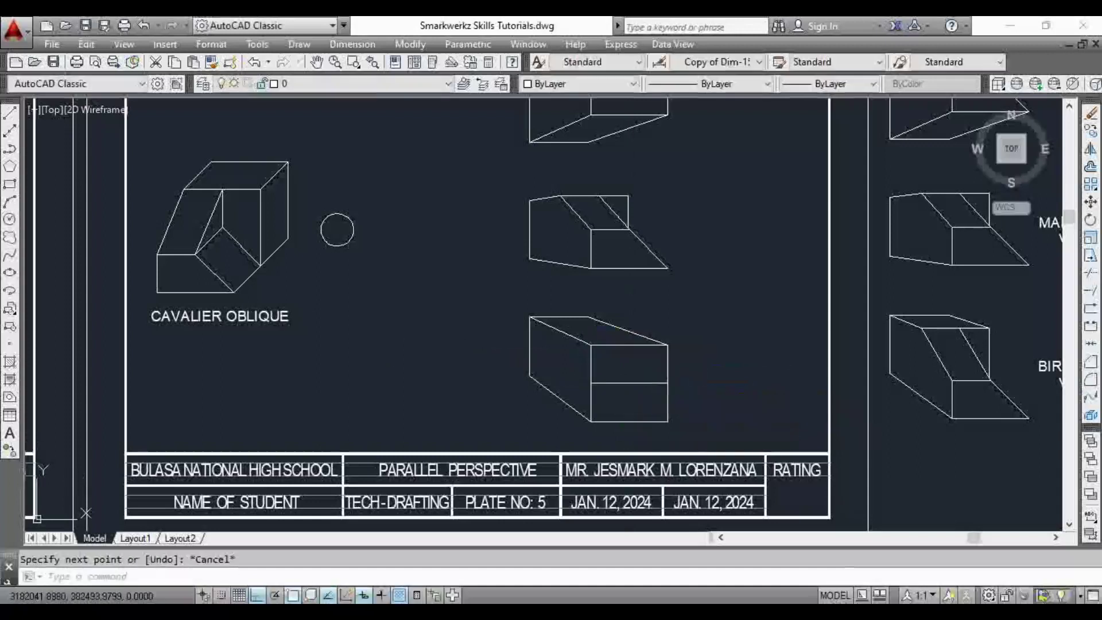
Draw an inclined line from the midpoint of the lower box's new horizontal line to the front face's lower-right corner.
{"action": "scroll", "coordinate": [677, 406], "scroll_direction": "up", "scroll_amount": 4}
{"action": "key", "text": "Return"}
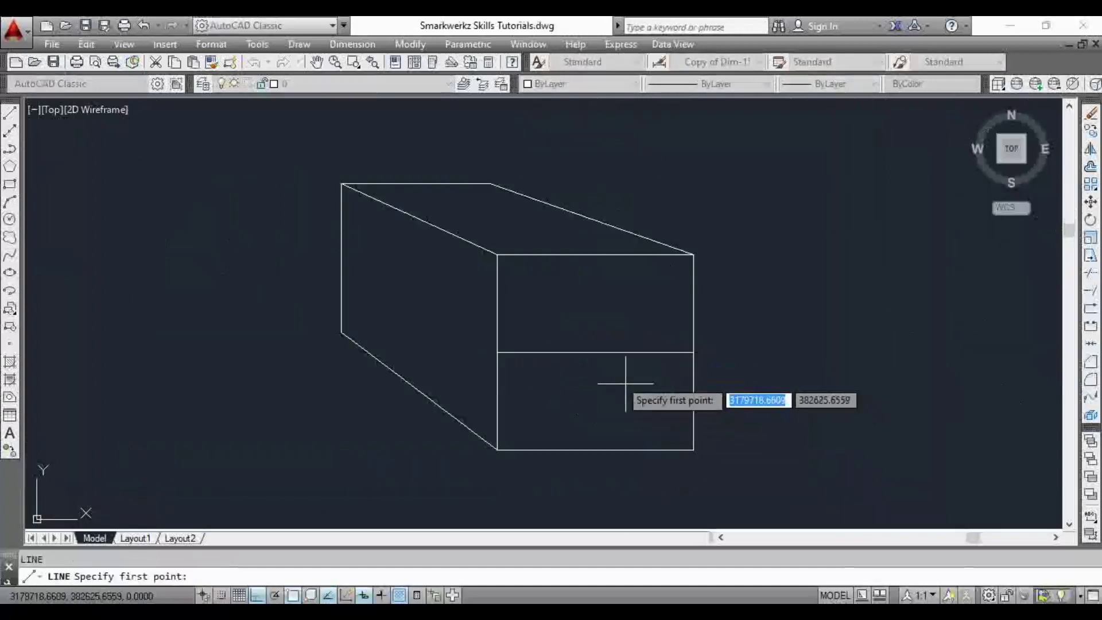
{"action": "left_click", "coordinate": [596, 352]}
{"action": "left_click", "coordinate": [693, 450]}
{"action": "key", "text": "Escape"}
Trim off the right half of the front face's horizontal midline, beyond the inclined line.
{"action": "type", "text": "tr"}
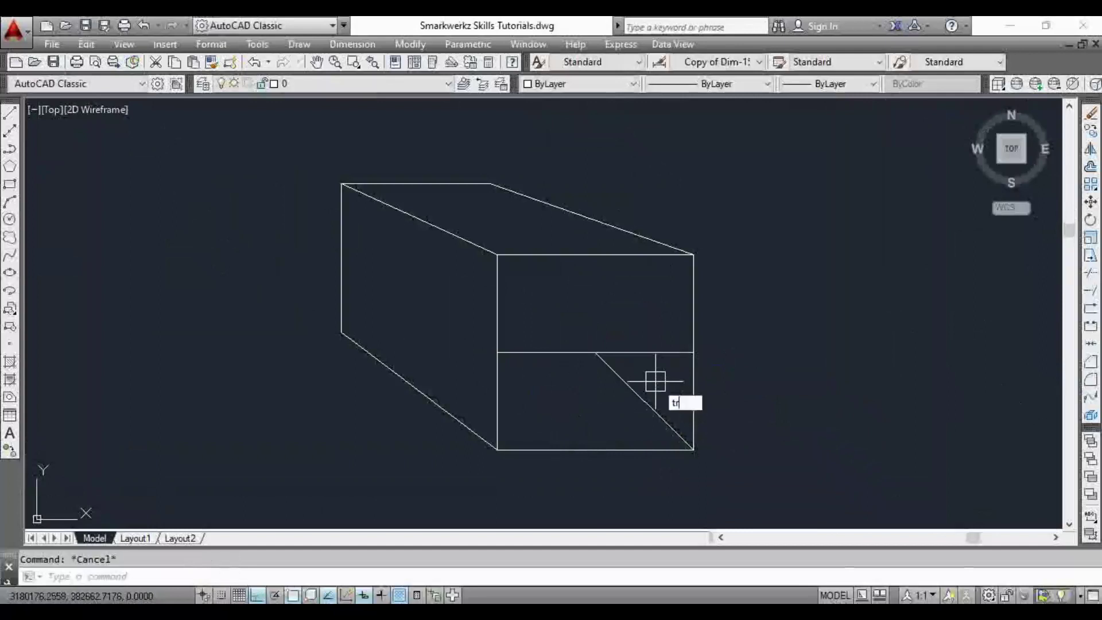
{"action": "key", "text": "Return"}
{"action": "key", "text": "Return"}
{"action": "left_click", "coordinate": [645, 354]}
{"action": "key", "text": "Escape"}
Draw a vertical projection line from the upper end of the middle view's left inclined edge down into the lower box's side face.
{"action": "scroll", "coordinate": [655, 366], "scroll_direction": "down", "scroll_amount": 4}
{"action": "middle_click_drag", "start_coordinate": [655, 369], "coordinate": [666, 368]}
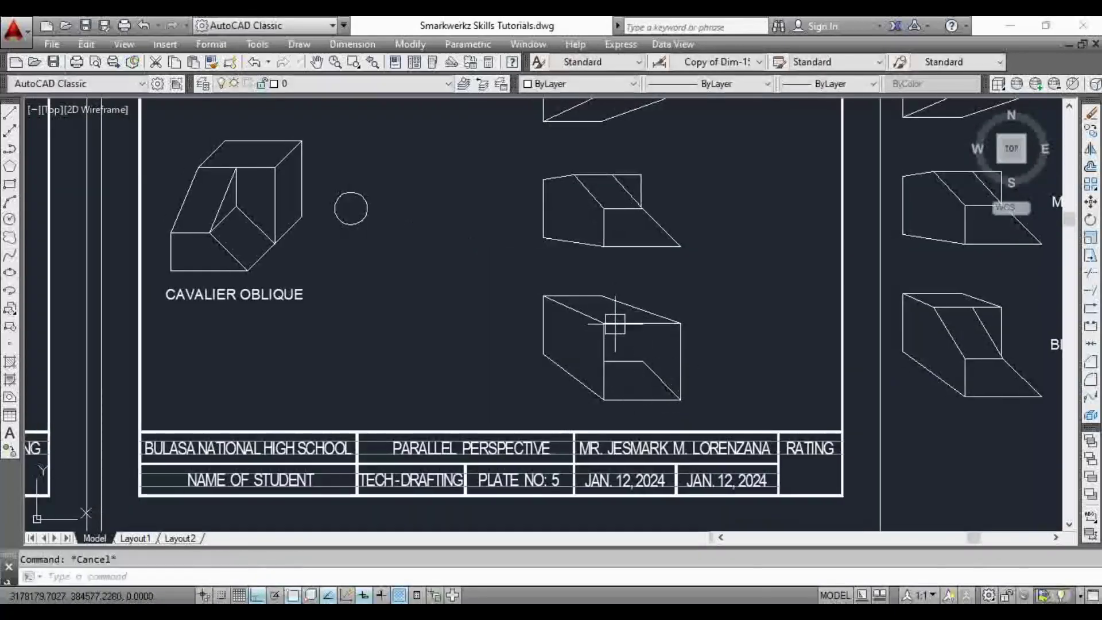
{"action": "middle_click_drag", "start_coordinate": [614, 324], "coordinate": [621, 336]}
{"action": "scroll", "coordinate": [611, 323], "scroll_direction": "up", "scroll_amount": 2}
{"action": "scroll", "coordinate": [577, 330], "scroll_direction": "down", "scroll_amount": 2}
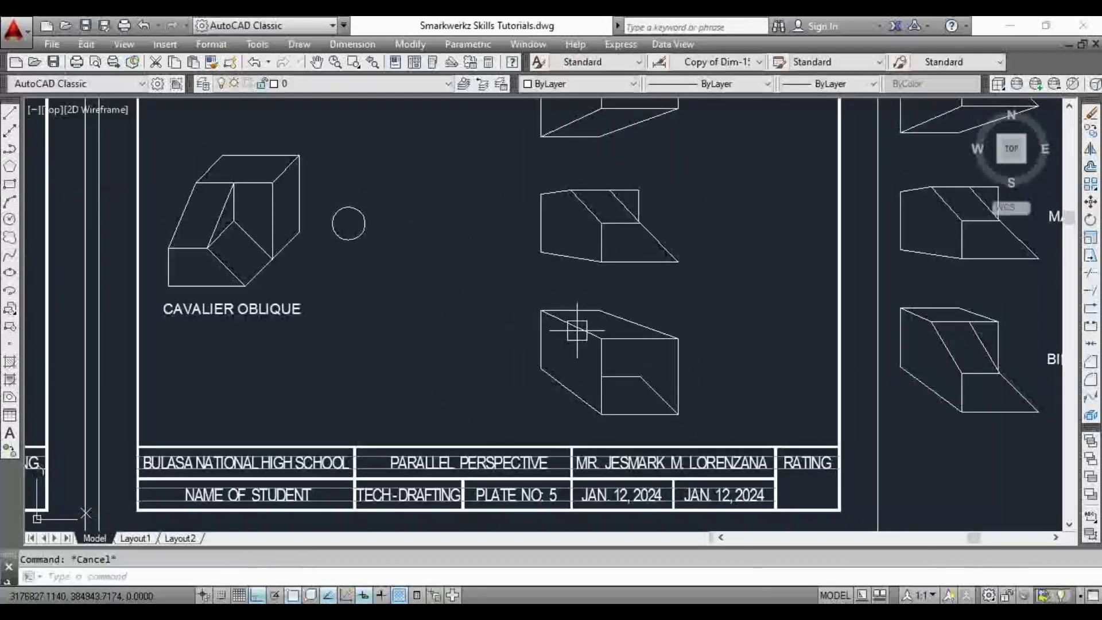
{"action": "key", "text": "Return"}
{"action": "scroll", "coordinate": [594, 197], "scroll_direction": "up", "scroll_amount": 2}
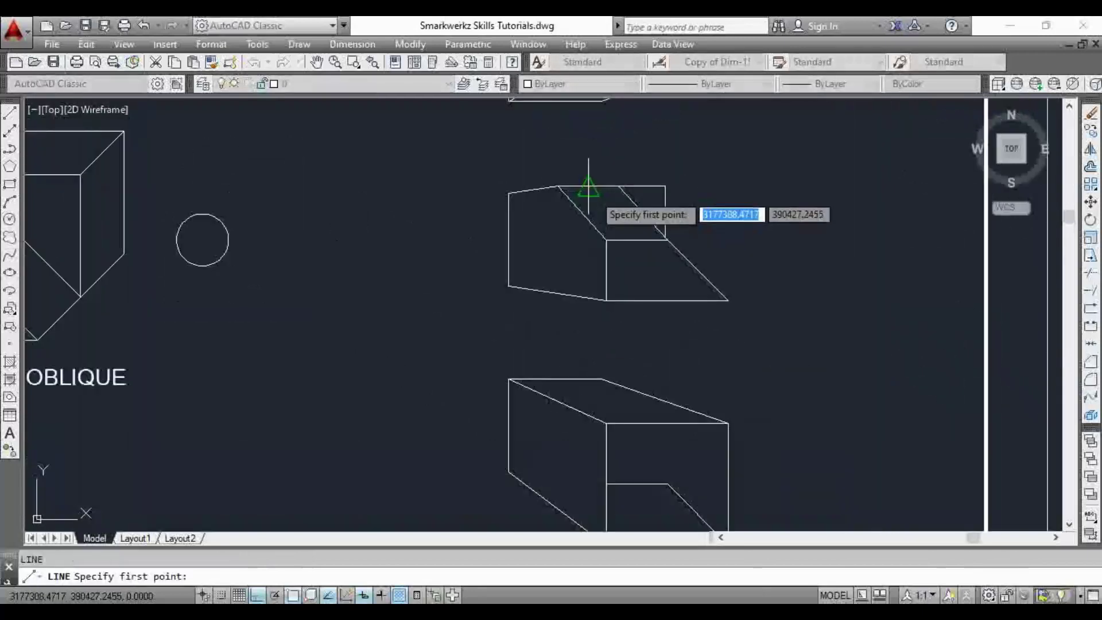
{"action": "left_click", "coordinate": [557, 186]}
{"action": "left_click", "coordinate": [554, 450]}
{"action": "key", "text": "Escape"}
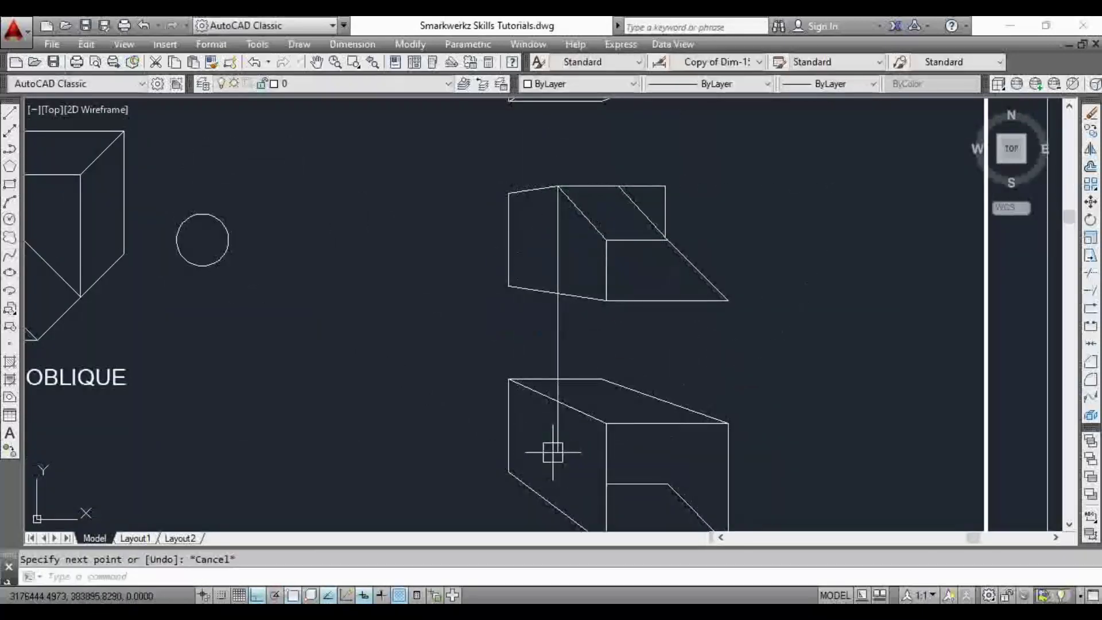
Draw a line from where the projection line crosses the lower box's receding top edge to the left end of the horizontal midline.
{"action": "key", "text": "Return"}
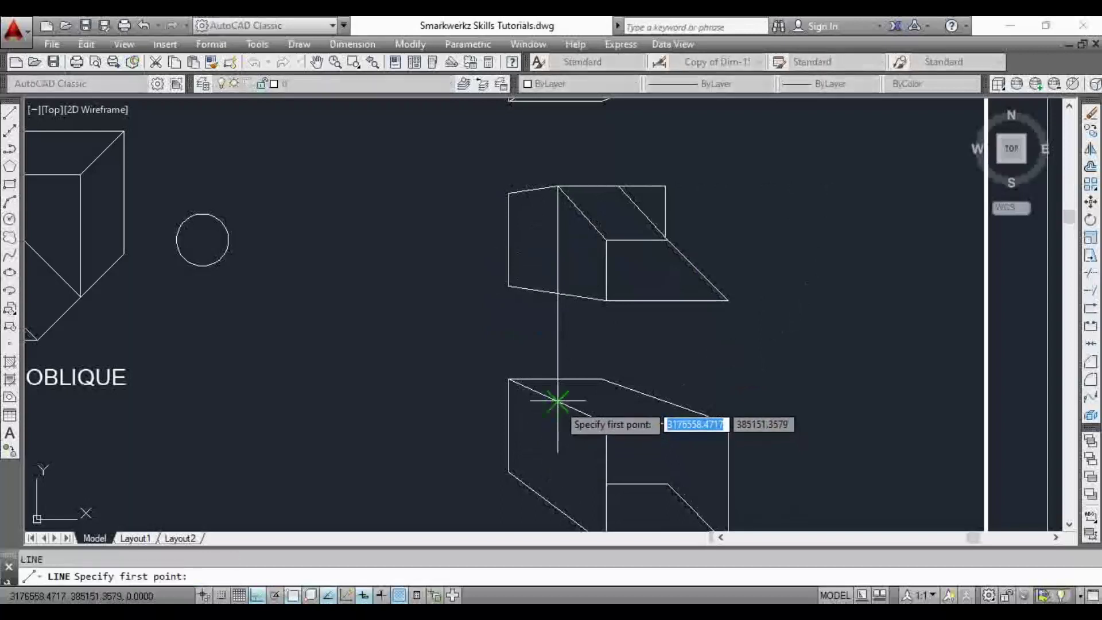
{"action": "left_click", "coordinate": [558, 400]}
{"action": "left_click", "coordinate": [607, 483]}
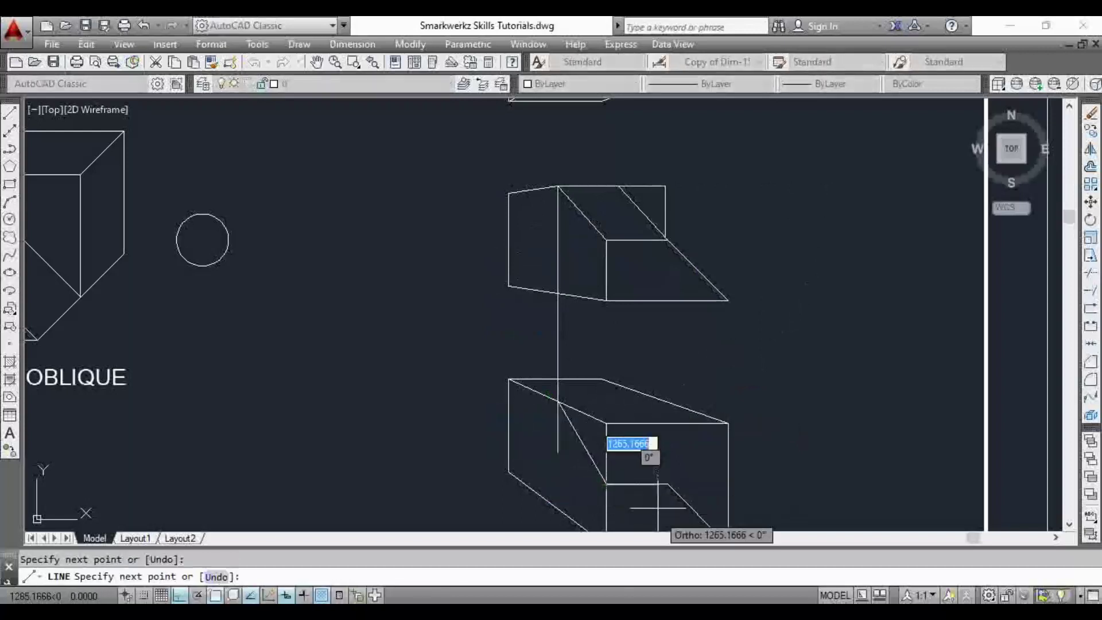
{"action": "key", "text": "Escape"}
Copy the lower view's new inclined edge from the left end of the short horizontal line to its right end.
{"action": "middle_click_drag", "start_coordinate": [597, 437], "coordinate": [616, 411]}
{"action": "left_click", "coordinate": [601, 417]}
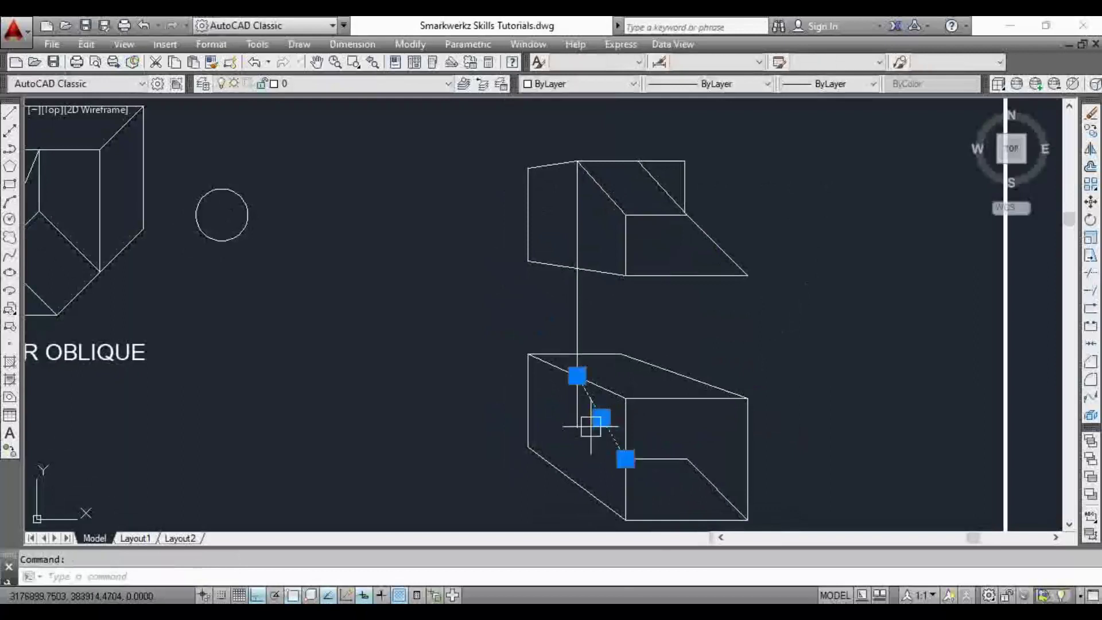
{"action": "type", "text": "co"}
{"action": "key", "text": "Return"}
{"action": "left_click", "coordinate": [625, 459]}
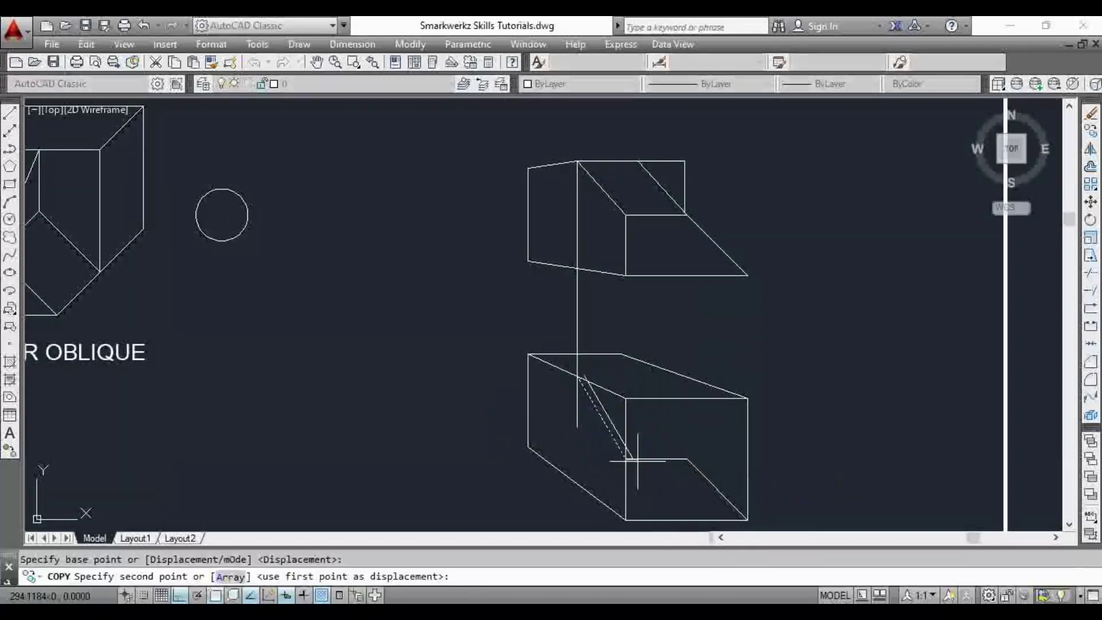
{"action": "left_click", "coordinate": [688, 459]}
{"action": "key", "text": "Escape"}
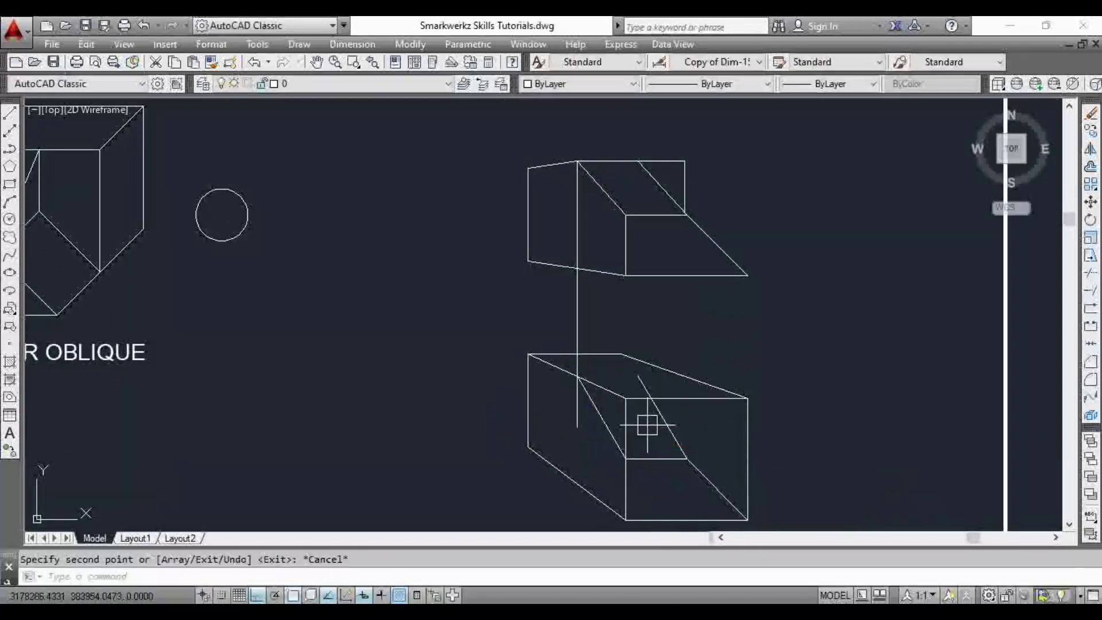
Draw a horizontal line from the upper end of the lower view's left inclined edge past the box's right side.
{"action": "type", "text": "l"}
{"action": "key", "text": "Return"}
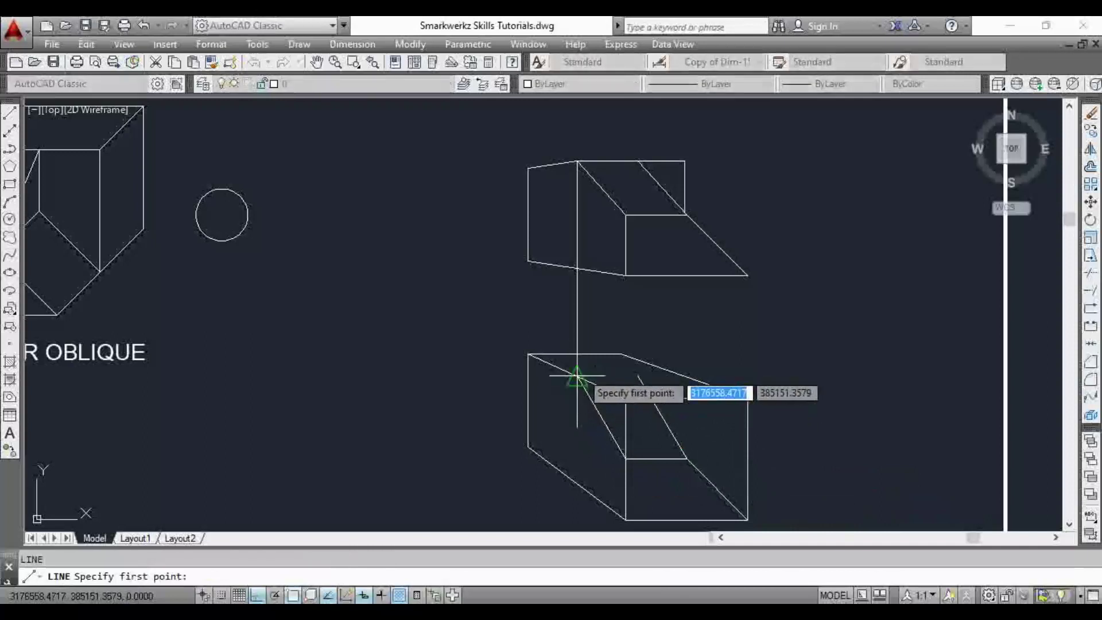
{"action": "left_click", "coordinate": [577, 376]}
{"action": "left_click", "coordinate": [794, 376]}
{"action": "key", "text": "Escape"}
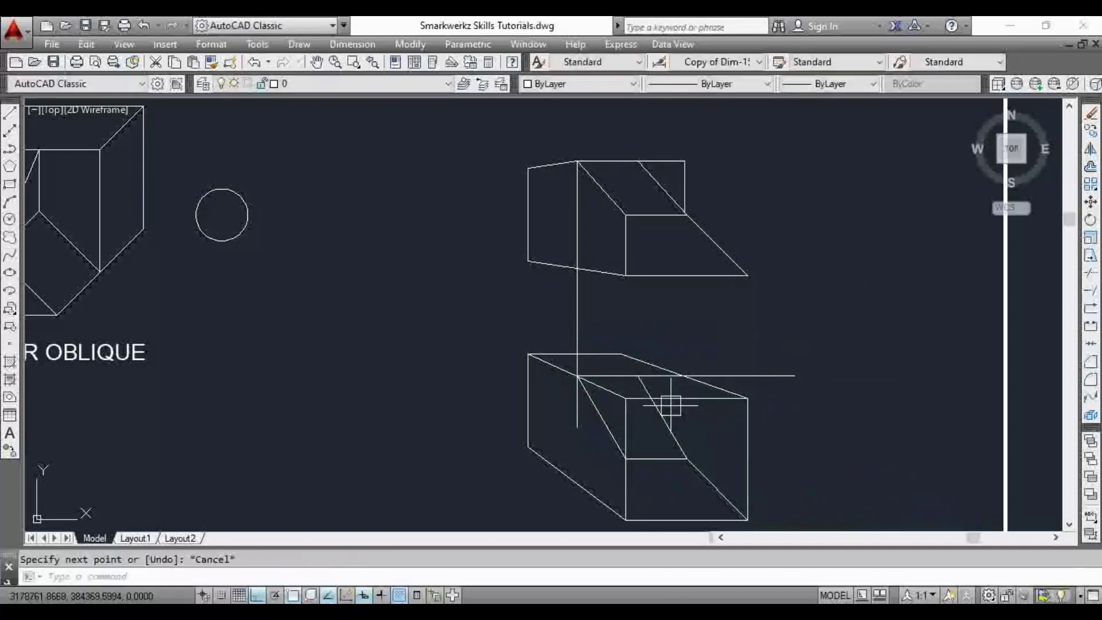
Draw a vertical projection line from the lower end of the middle view's right vertical edge down past the lower box's base.
{"action": "left_click", "coordinate": [685, 181]}
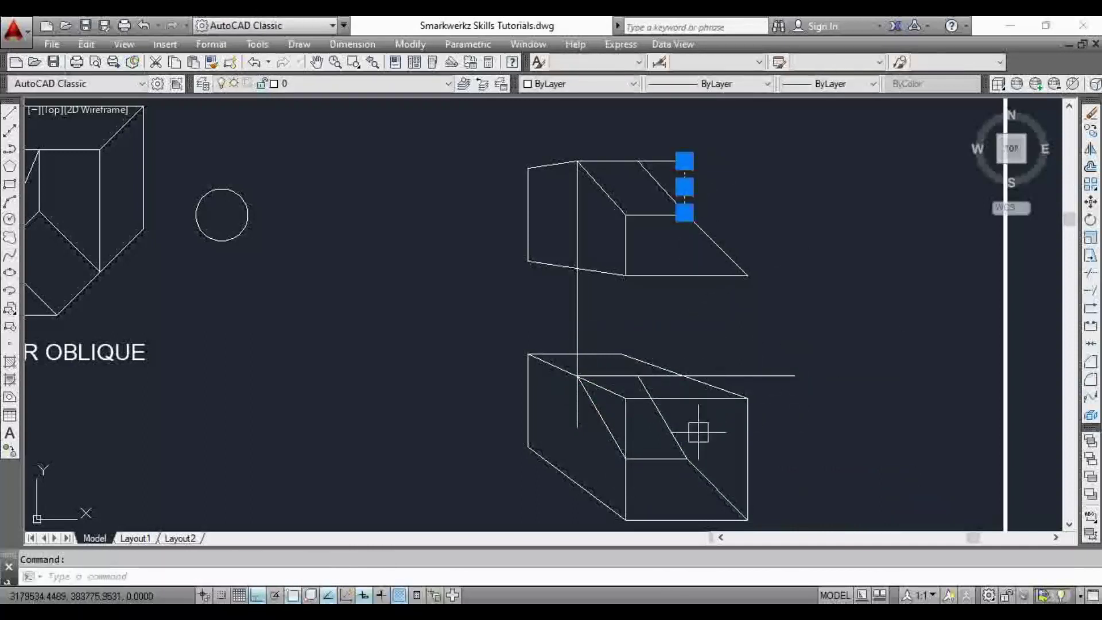
{"action": "key", "text": "Escape"}
{"action": "type", "text": "l"}
{"action": "key", "text": "Return"}
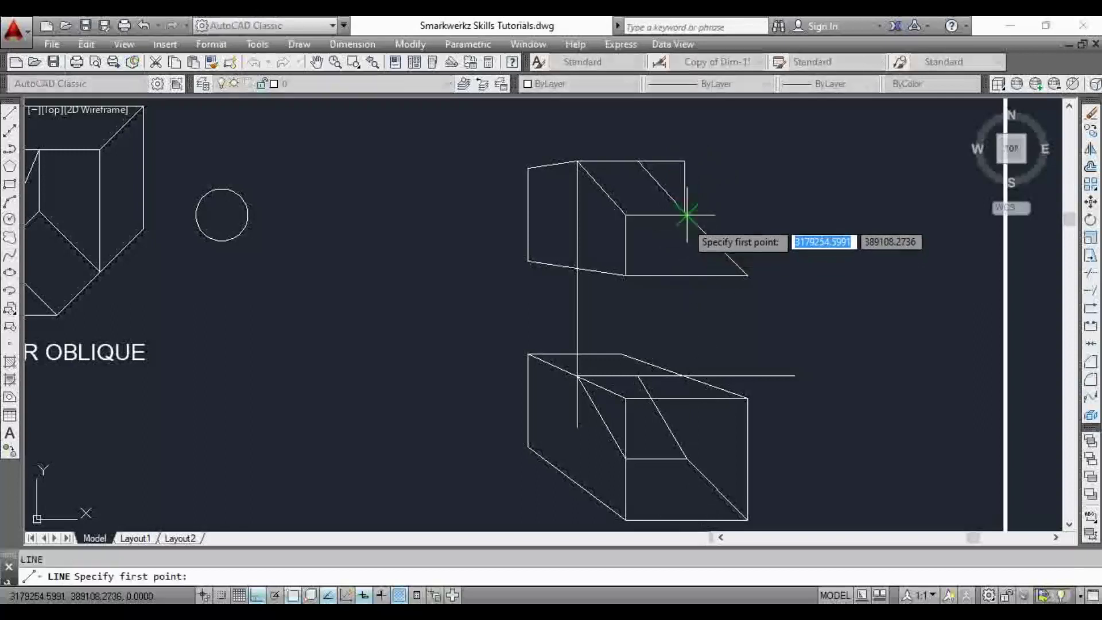
{"action": "scroll", "coordinate": [659, 216], "scroll_direction": "up", "scroll_amount": 4}
{"action": "left_click", "coordinate": [684, 200]}
{"action": "scroll", "coordinate": [684, 197], "scroll_direction": "down", "scroll_amount": 4}
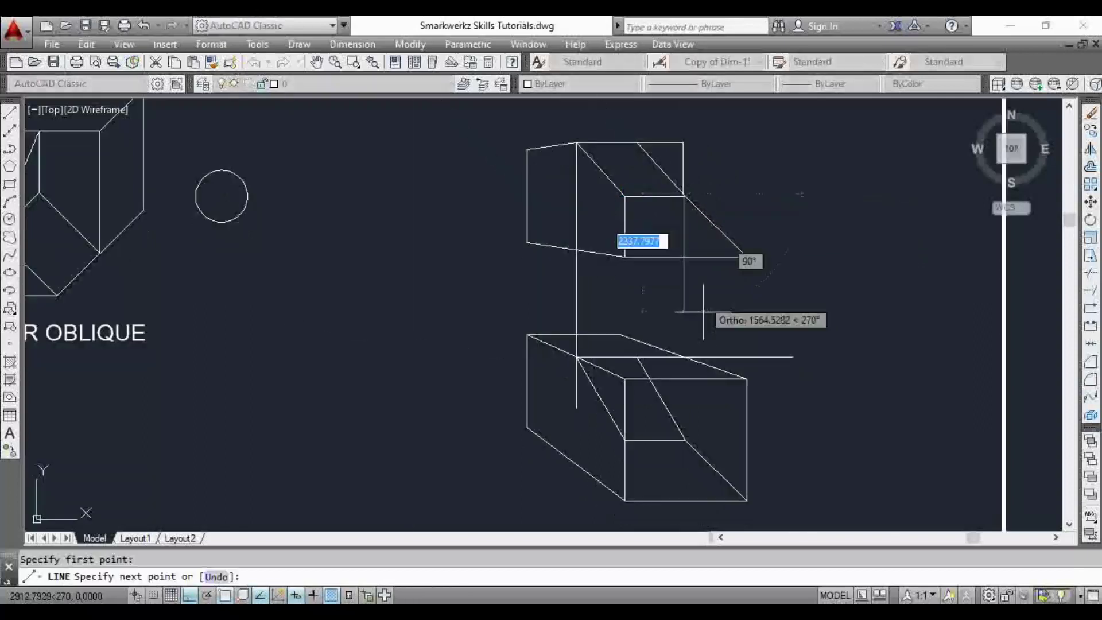
{"action": "middle_click_drag", "start_coordinate": [698, 495], "coordinate": [702, 395]}
{"action": "left_click", "coordinate": [706, 421]}
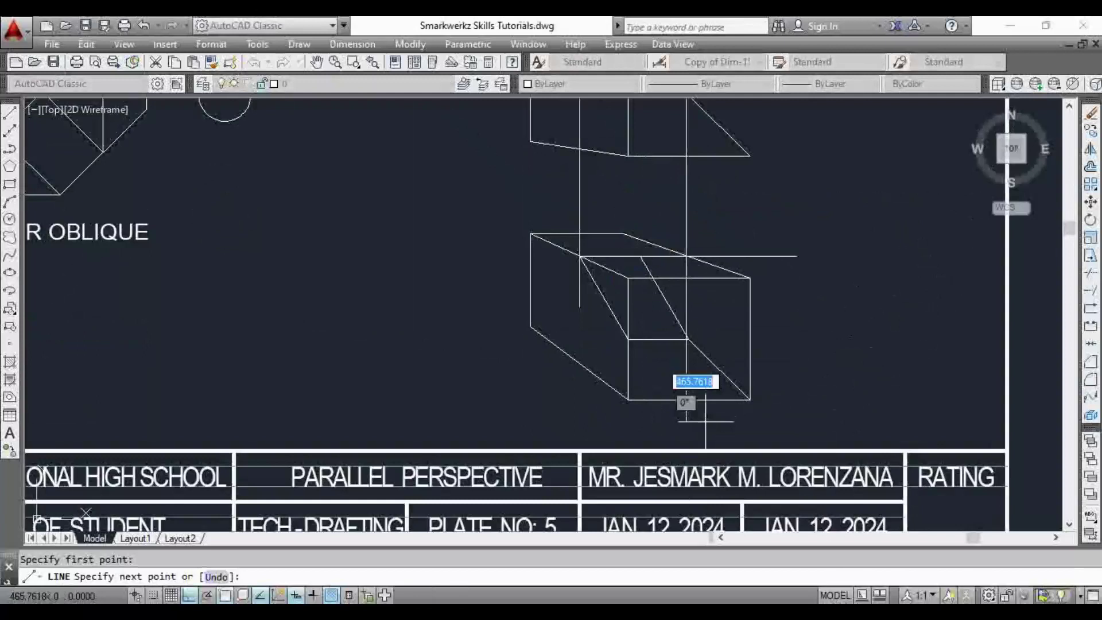
{"action": "key", "text": "Escape"}
{"action": "key", "text": "Escape"}
Trim the lower view's overshooting horizontal and vertical lines, the cut-away receding edges and the front left edge above the midline.
{"action": "scroll", "coordinate": [675, 270], "scroll_direction": "up", "scroll_amount": 4}
{"action": "scroll", "coordinate": [682, 289], "scroll_direction": "down", "scroll_amount": 4}
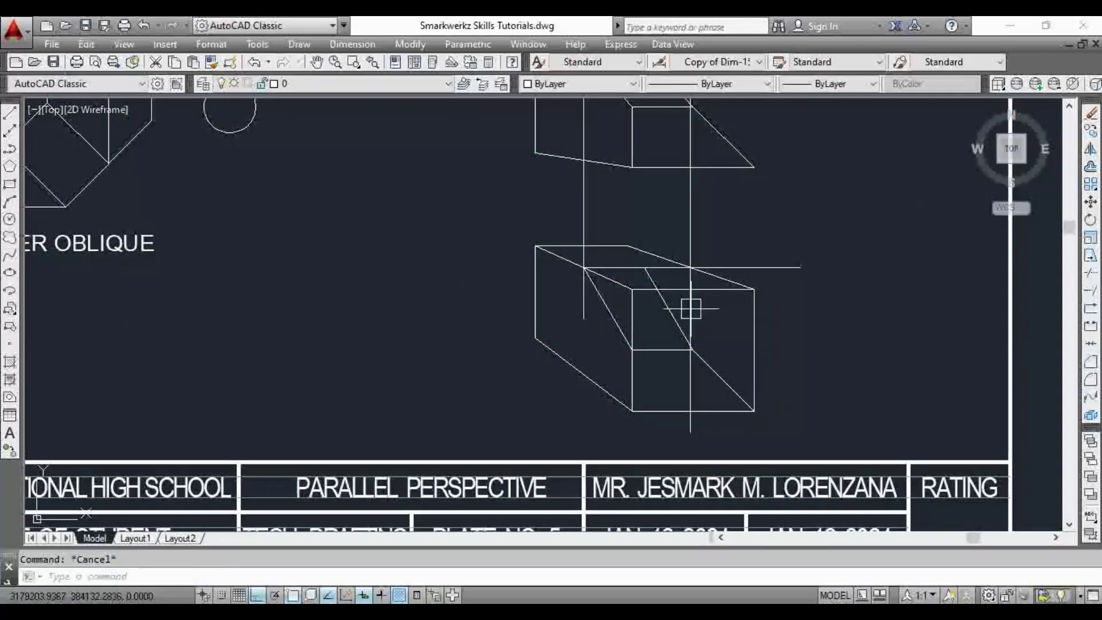
{"action": "key", "text": "Return"}
{"action": "key", "text": "Return"}
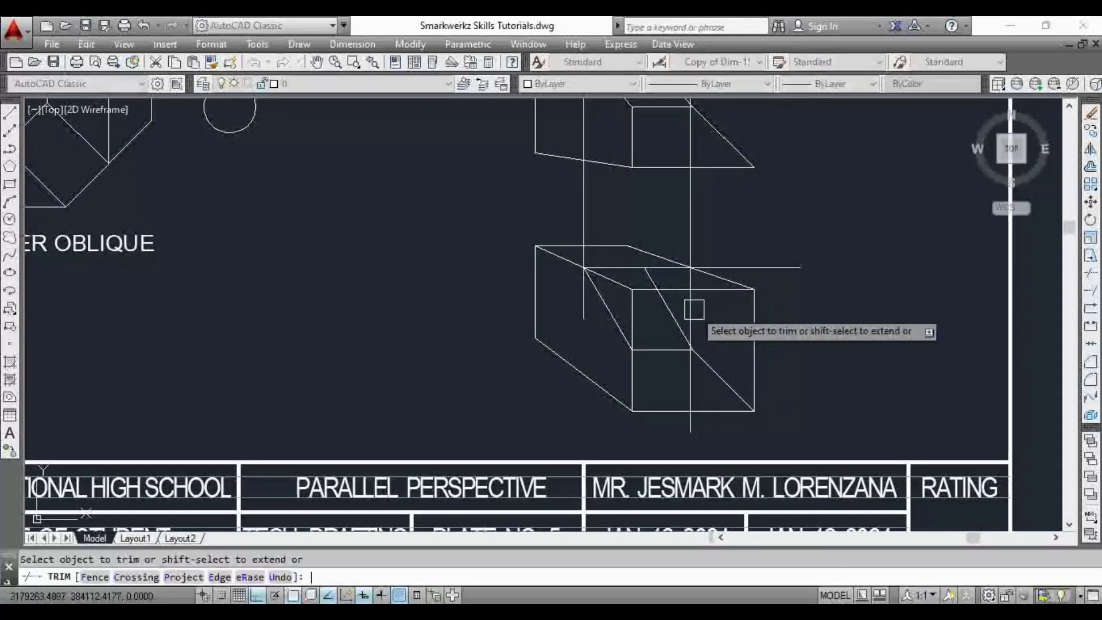
{"action": "scroll", "coordinate": [693, 317], "scroll_direction": "up", "scroll_amount": 4}
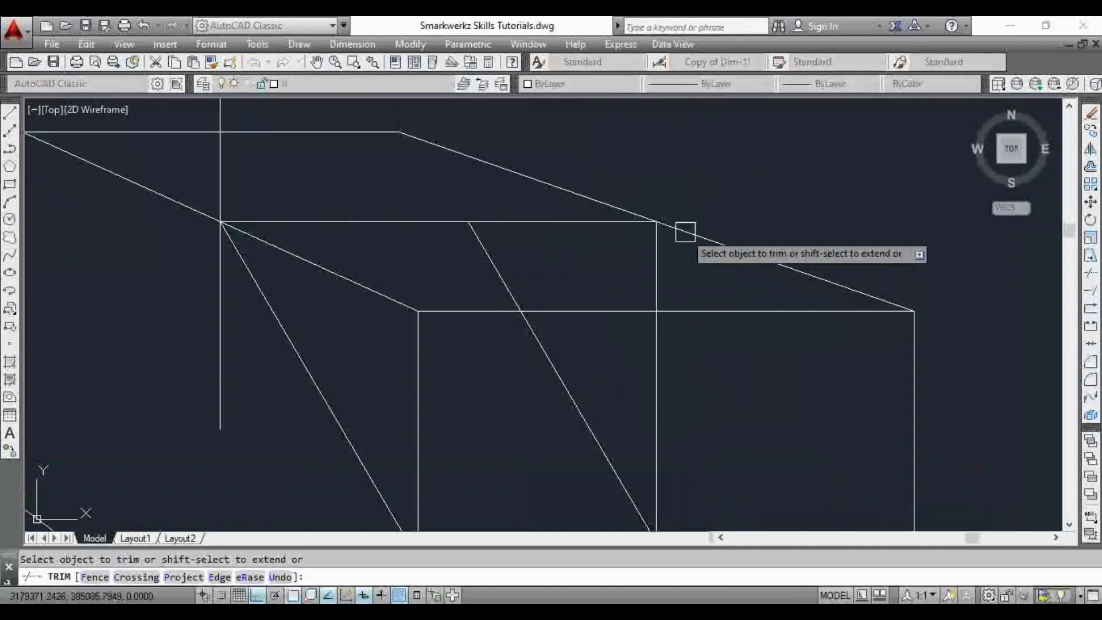
{"action": "scroll", "coordinate": [686, 235], "scroll_direction": "down", "scroll_amount": 5}
{"action": "scroll", "coordinate": [608, 253], "scroll_direction": "up", "scroll_amount": 6}
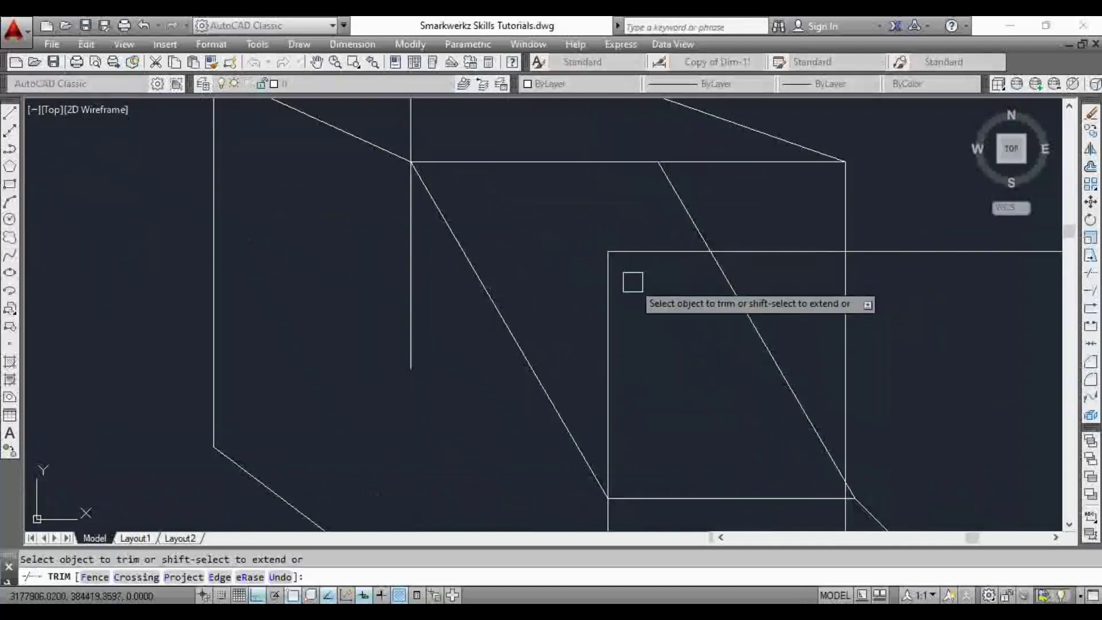
{"action": "left_click", "coordinate": [607, 285]}
{"action": "scroll", "coordinate": [616, 280], "scroll_direction": "down", "scroll_amount": 5}
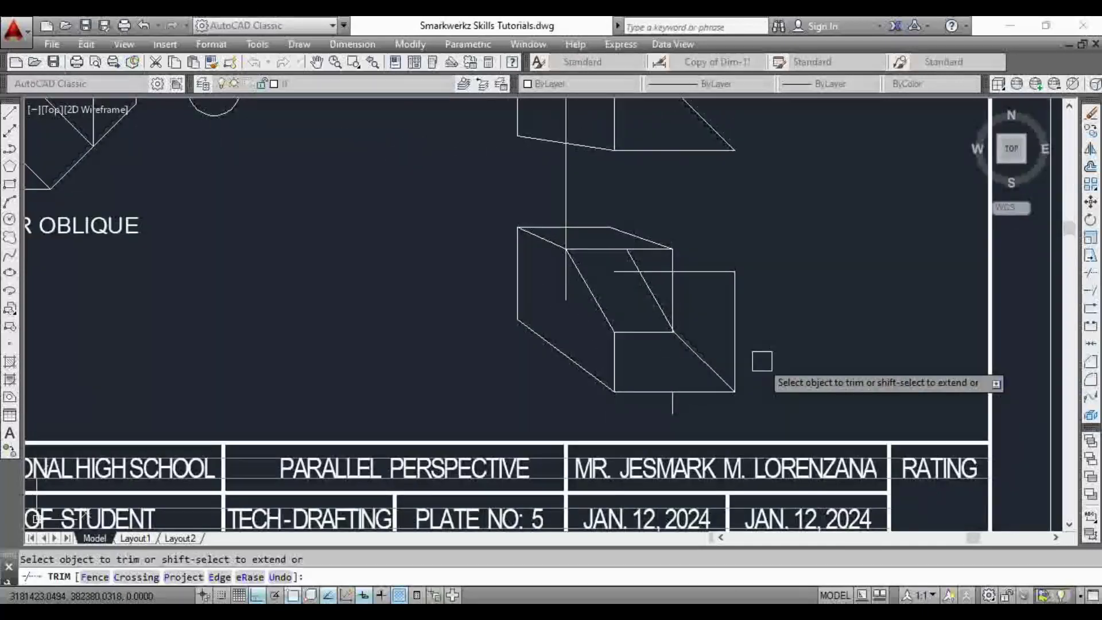
{"action": "key", "text": "Escape"}
{"action": "left_click", "coordinate": [734, 345]}
{"action": "key", "text": "Delete"}
{"action": "key", "text": "ctrl+z"}
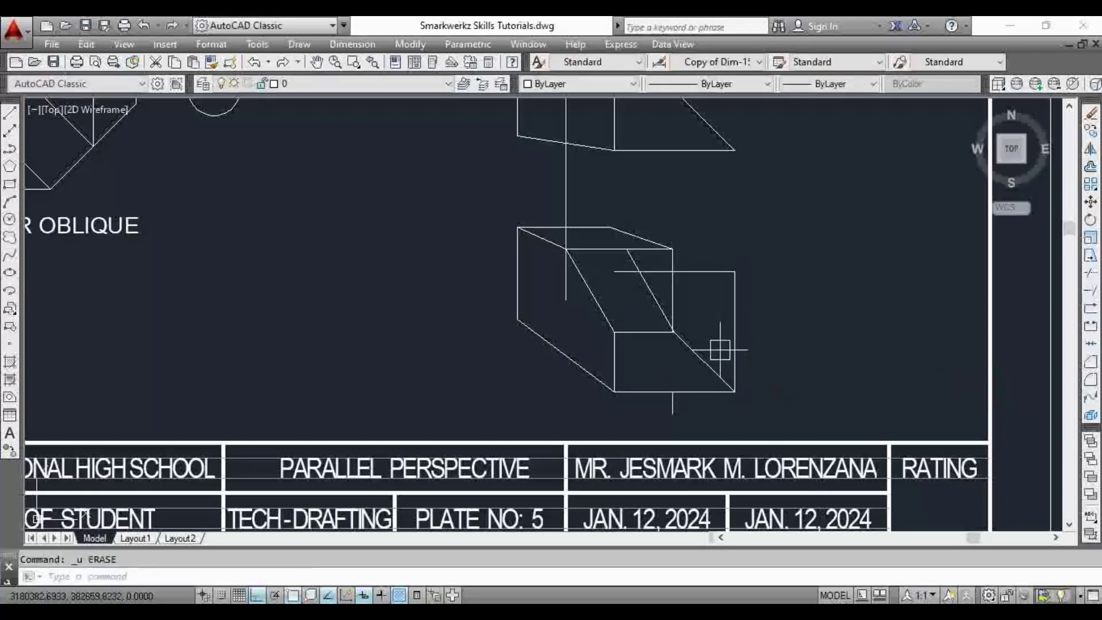
Remove the leftover right vertical edge and top horizontal edge of the lower box's front face.
{"action": "type", "text": "tr"}
{"action": "key", "text": "Return"}
{"action": "key", "text": "Return"}
{"action": "left_click", "coordinate": [734, 351]}
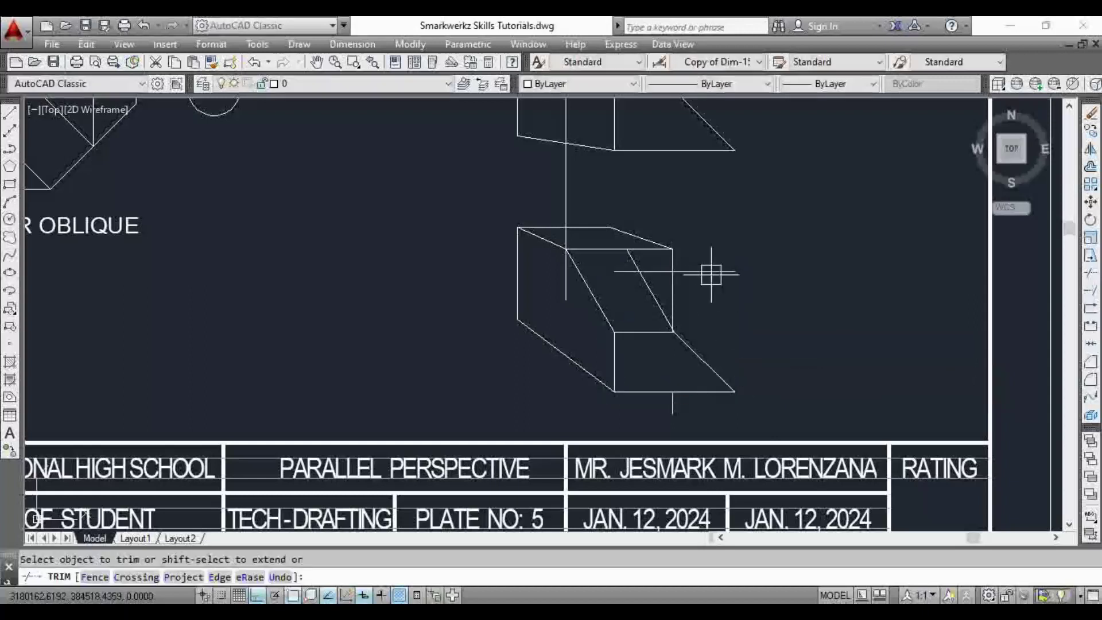
{"action": "left_click", "coordinate": [714, 271]}
{"action": "key", "text": "Escape"}
Remove the leftover vertical segments inside the lower view's top and side faces and below its base.
{"action": "key", "text": "Return"}
{"action": "key", "text": "Return"}
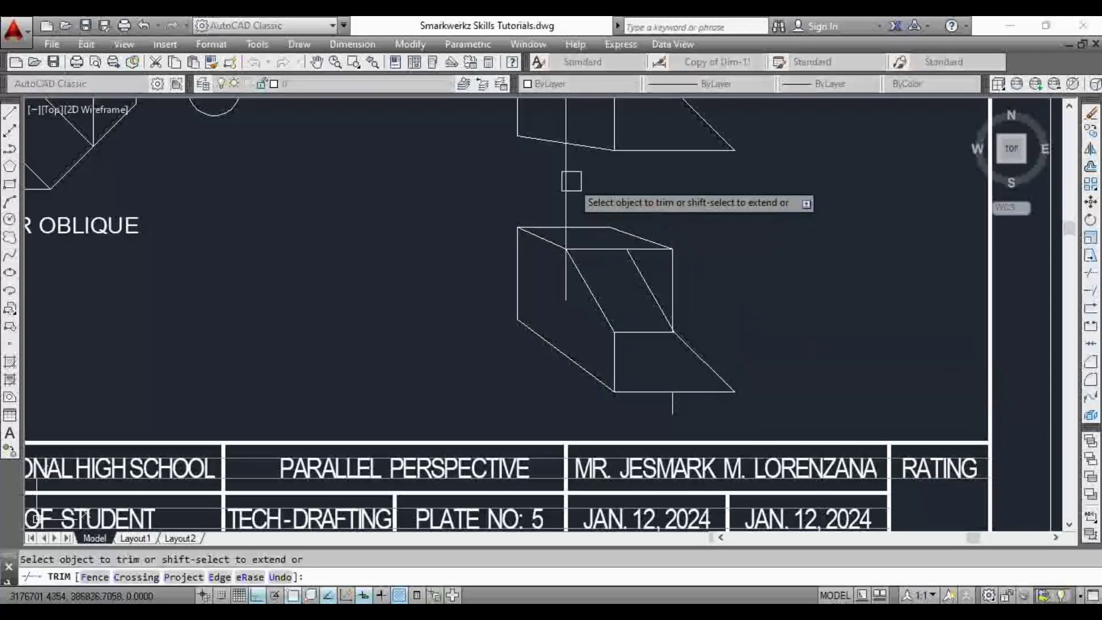
{"action": "scroll", "coordinate": [562, 238], "scroll_direction": "up", "scroll_amount": 2}
{"action": "key", "text": "Escape"}
{"action": "left_click", "coordinate": [568, 295]}
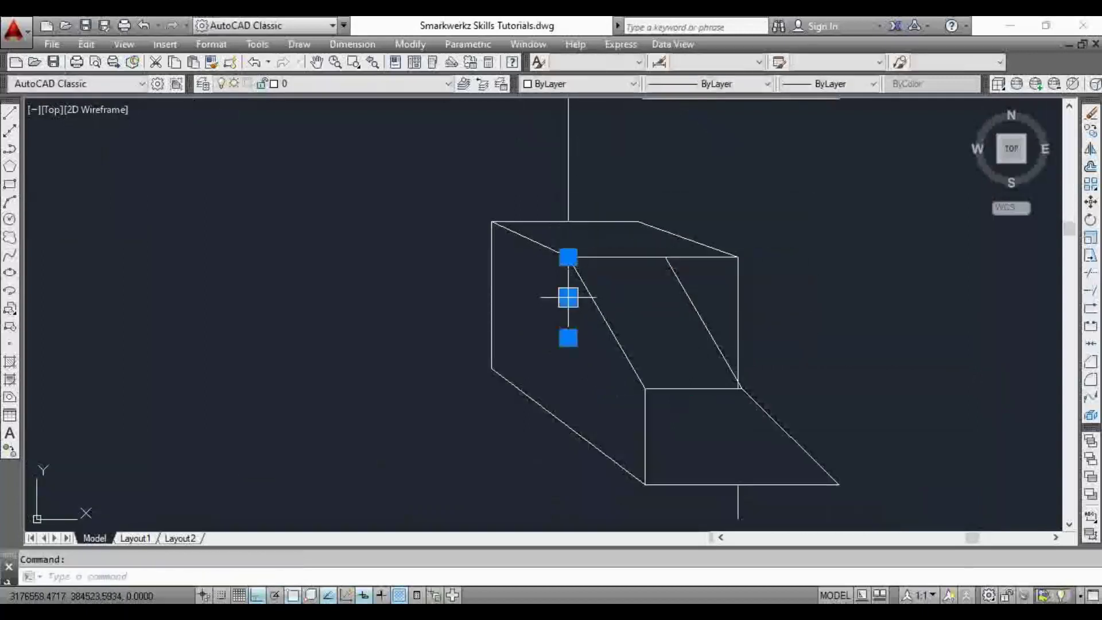
{"action": "key", "text": "Delete"}
{"action": "scroll", "coordinate": [612, 304], "scroll_direction": "down", "scroll_amount": 2}
{"action": "key", "text": "Escape"}
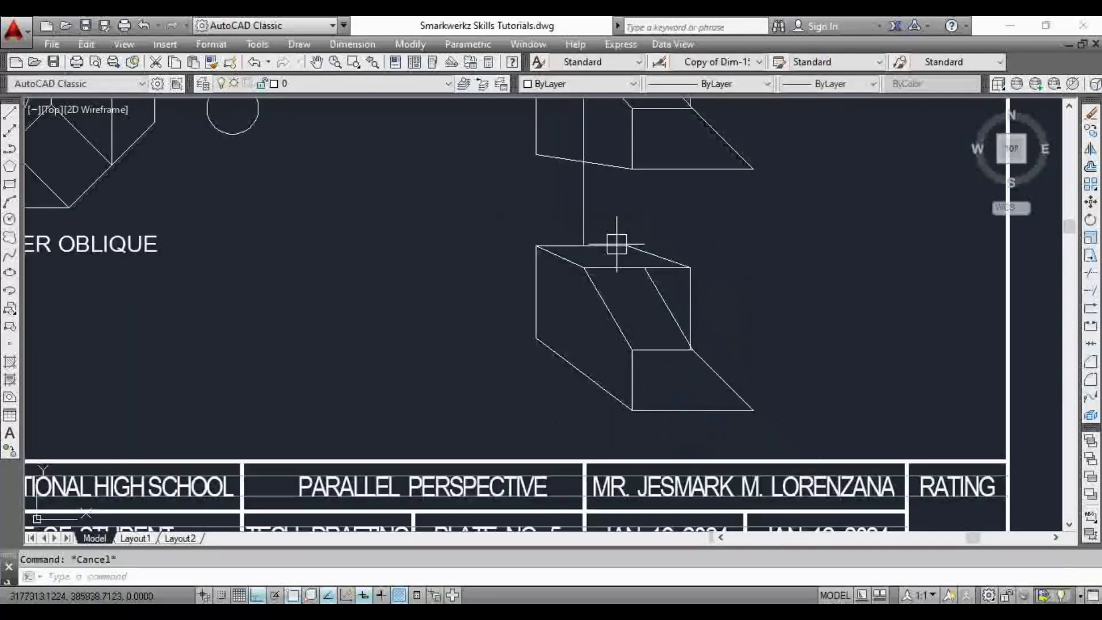
Delete the remaining vertical projection line between the middle and lower views.
{"action": "left_click", "coordinate": [584, 214]}
{"action": "middle_click_drag", "start_coordinate": [599, 229], "coordinate": [617, 346]}
{"action": "key", "text": "Delete"}
{"action": "key", "text": "Escape"}
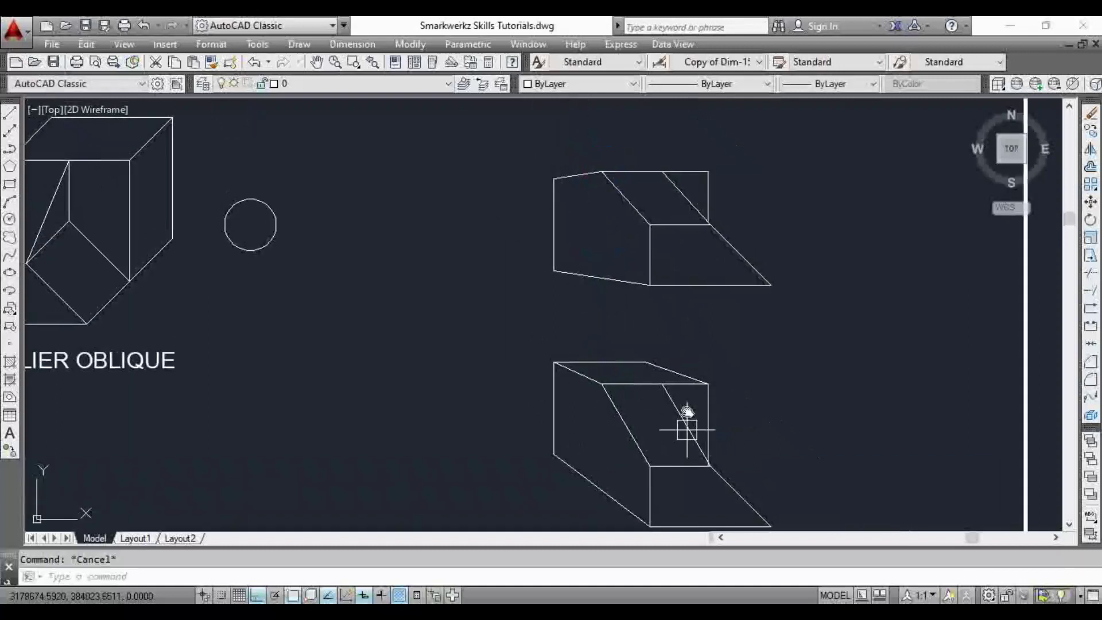
Trim the short end of the lower view's right vertical edge that extends below the right inclined edge.
{"action": "middle_click_drag", "start_coordinate": [714, 455], "coordinate": [699, 381]}
{"action": "scroll", "coordinate": [700, 380], "scroll_direction": "up", "scroll_amount": 2}
{"action": "scroll", "coordinate": [681, 394], "scroll_direction": "up", "scroll_amount": 4}
{"action": "type", "text": "tr"}
{"action": "key", "text": "Return"}
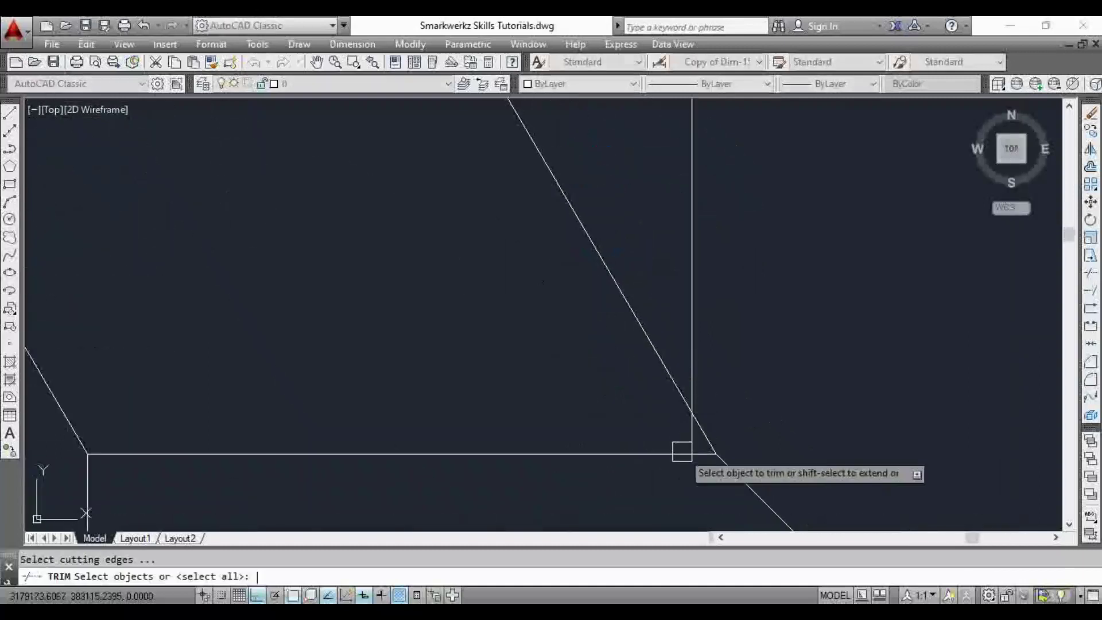
{"action": "key", "text": "Return"}
{"action": "left_click", "coordinate": [692, 440]}
{"action": "key", "text": "Escape"}
{"action": "scroll", "coordinate": [689, 390], "scroll_direction": "down", "scroll_amount": 7}
{"action": "middle_click_drag", "start_coordinate": [702, 347], "coordinate": [676, 403]}
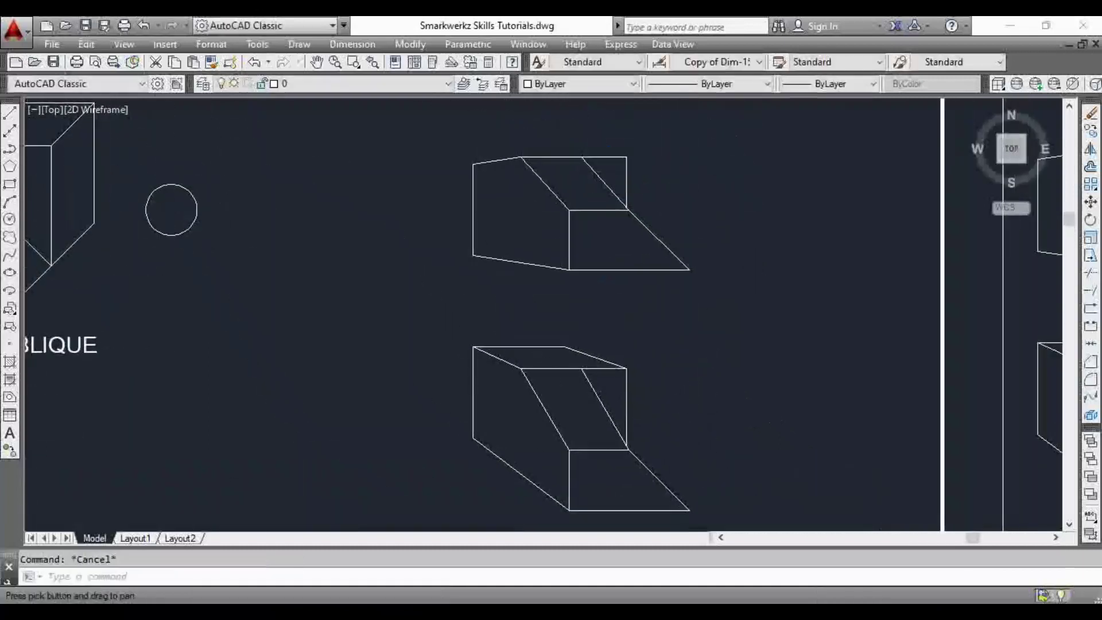
{"action": "mouse_move", "coordinate": [674, 350]}
{"action": "middle_mouse_down"}
{"action": "mouse_move", "coordinate": [681, 386]}
{"action": "mouse_move", "coordinate": [706, 344]}
{"action": "mouse_move", "coordinate": [664, 319]}
{"action": "mouse_move", "coordinate": [592, 347]}
{"action": "mouse_move", "coordinate": [661, 377]}
{"action": "middle_mouse_up"}
{"action": "scroll", "coordinate": [681, 386], "scroll_direction": "down", "scroll_amount": 2}
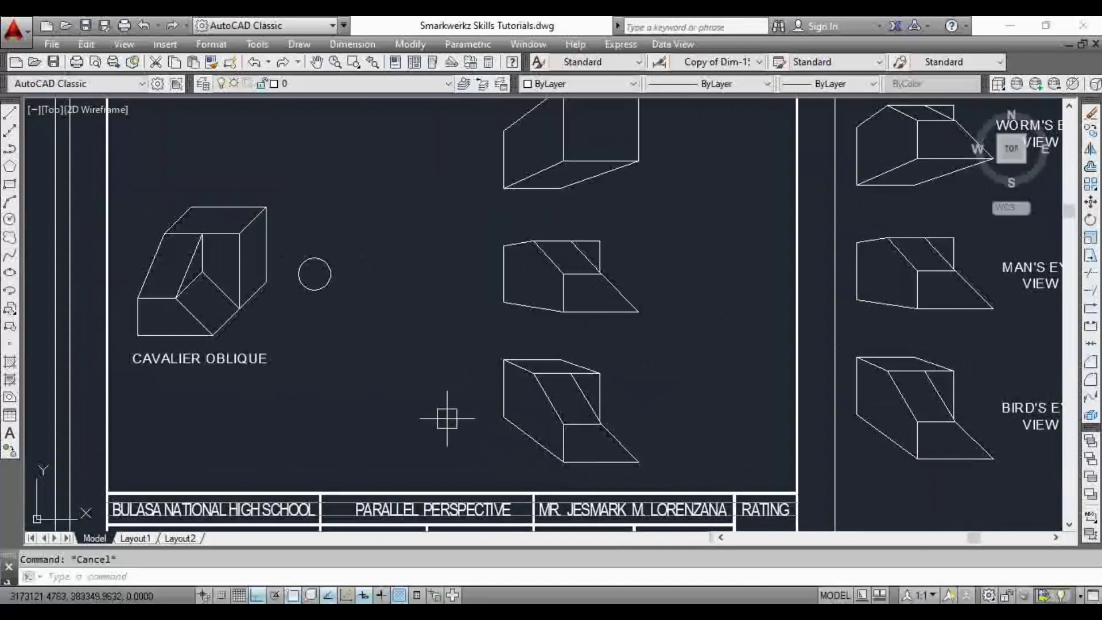
{"action": "middle_click_drag", "start_coordinate": [542, 327], "coordinate": [541, 312]}
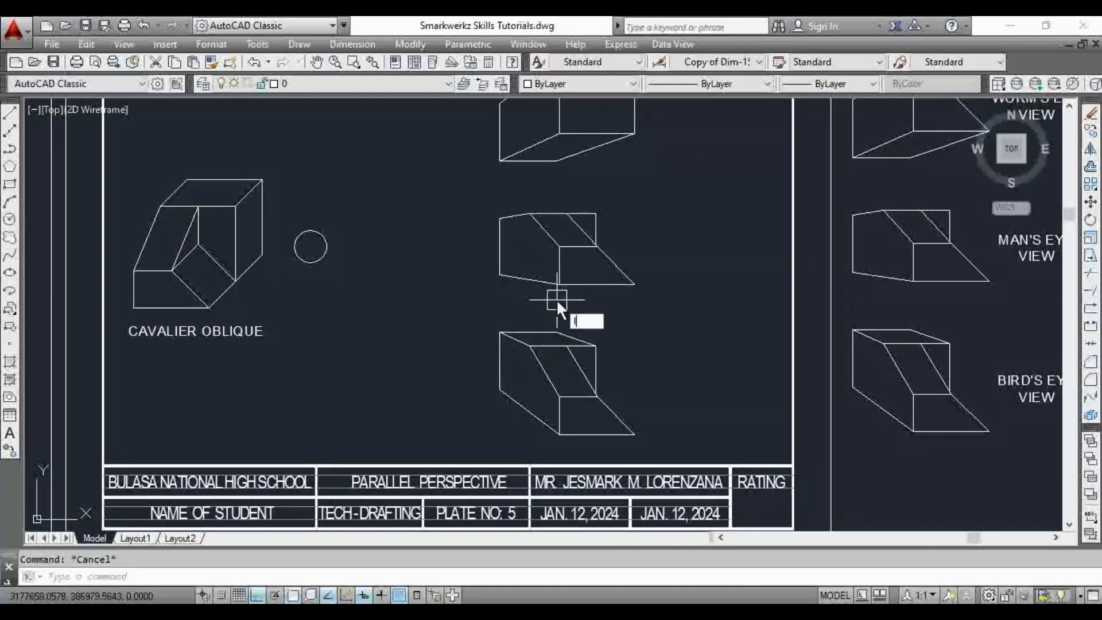
{"action": "type", "text": "l"}
{"action": "key", "text": "Return"}
{"action": "scroll", "coordinate": [531, 236], "scroll_direction": "up", "scroll_amount": 2}
{"action": "left_click", "coordinate": [516, 190]}
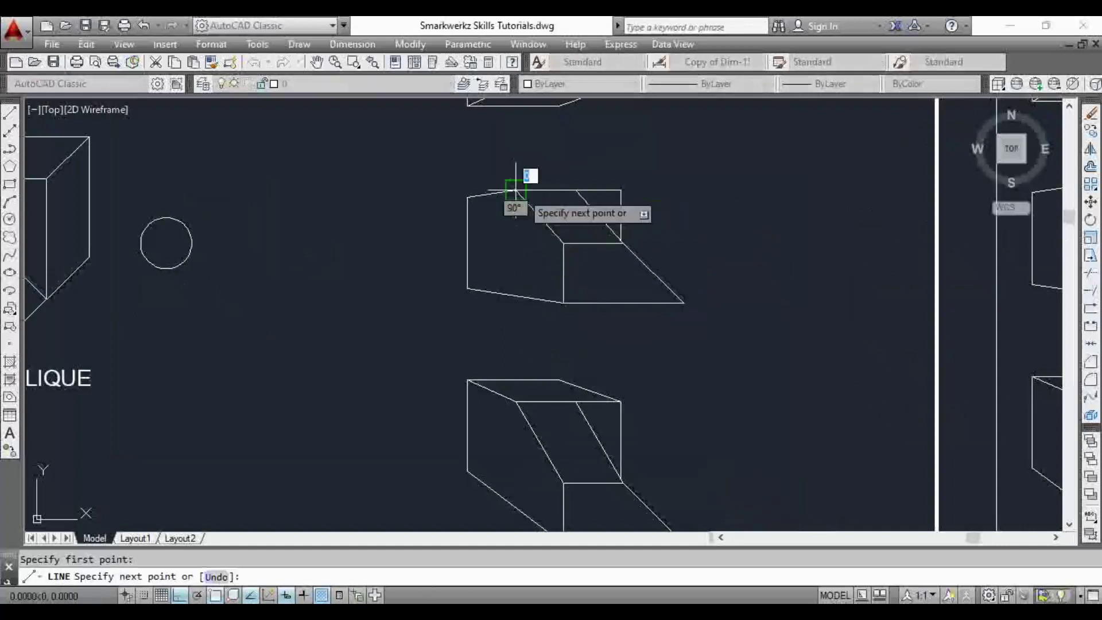
{"action": "key", "text": "Escape"}
{"action": "key", "text": "Return"}
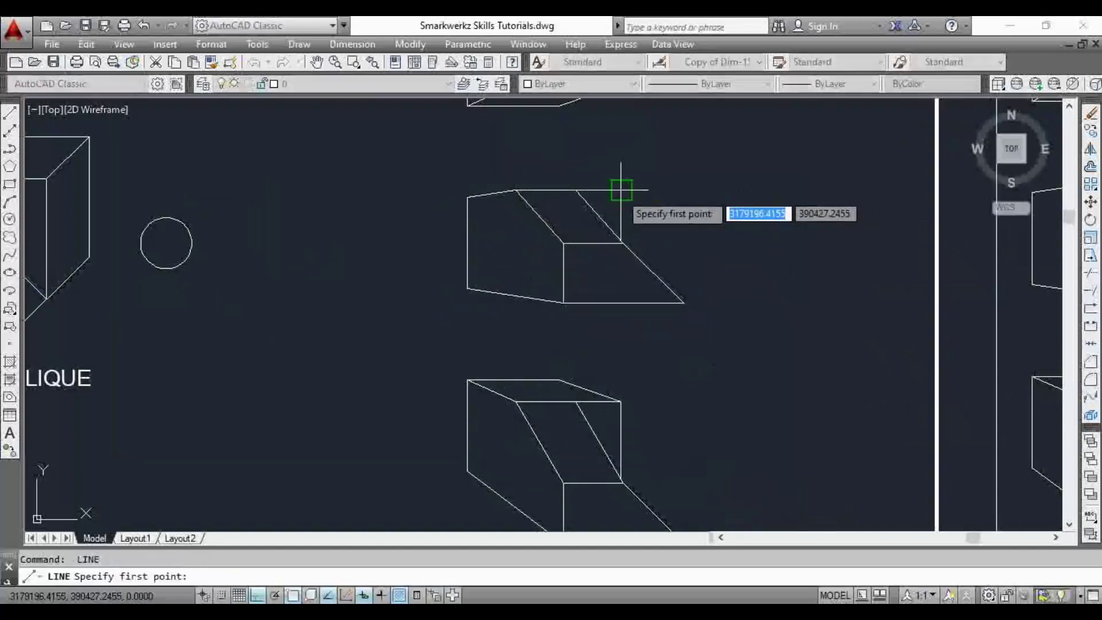
{"action": "left_click", "coordinate": [621, 190]}
{"action": "key", "text": "Escape"}
{"action": "key", "text": "Return"}
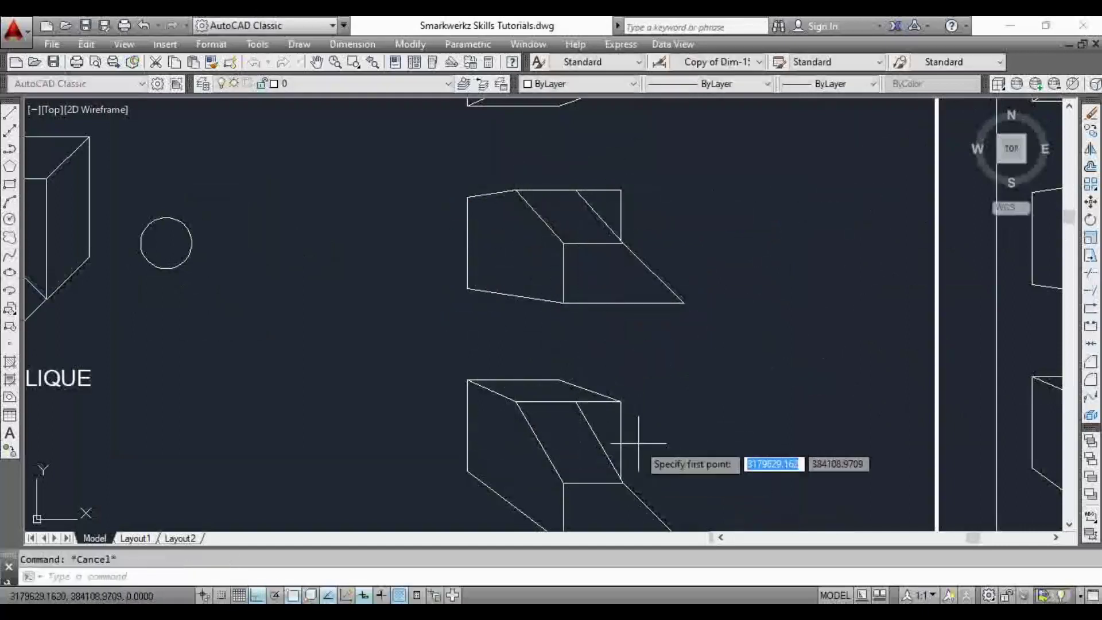
{"action": "left_click", "coordinate": [622, 401]}
{"action": "scroll", "coordinate": [620, 197], "scroll_direction": "up", "scroll_amount": 4}
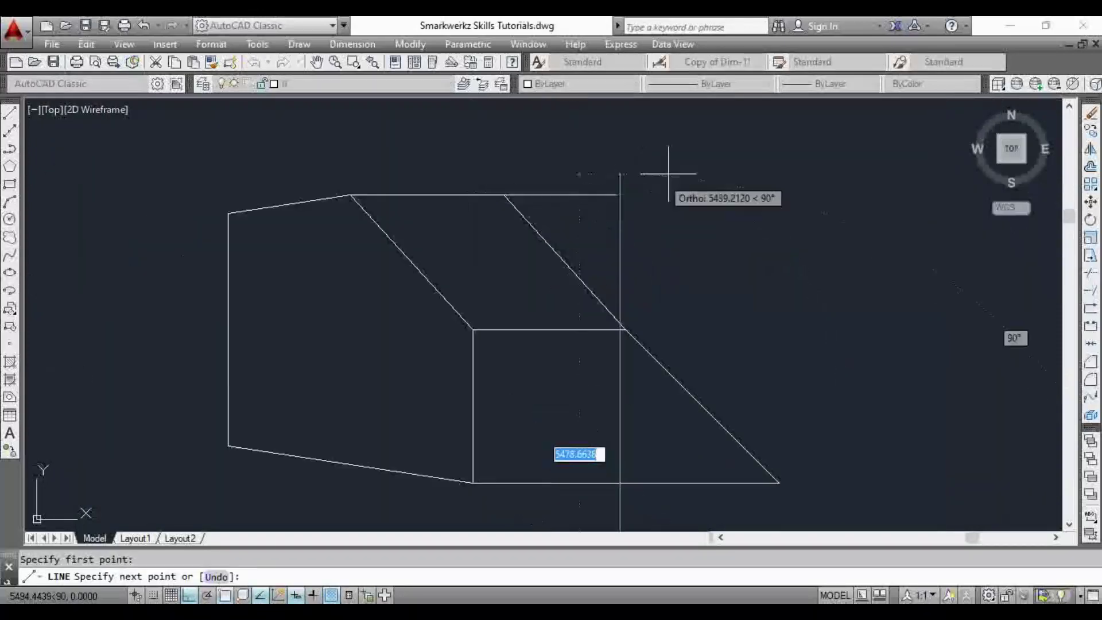
{"action": "scroll", "coordinate": [669, 173], "scroll_direction": "down", "scroll_amount": 5}
{"action": "key", "text": "Escape"}
{"action": "scroll", "coordinate": [611, 248], "scroll_direction": "down", "scroll_amount": 2}
Draw a horizontal line across the upper view's front face from the midpoint of its left edge to its right edge.
{"action": "middle_click_drag", "start_coordinate": [610, 249], "coordinate": [611, 303]}
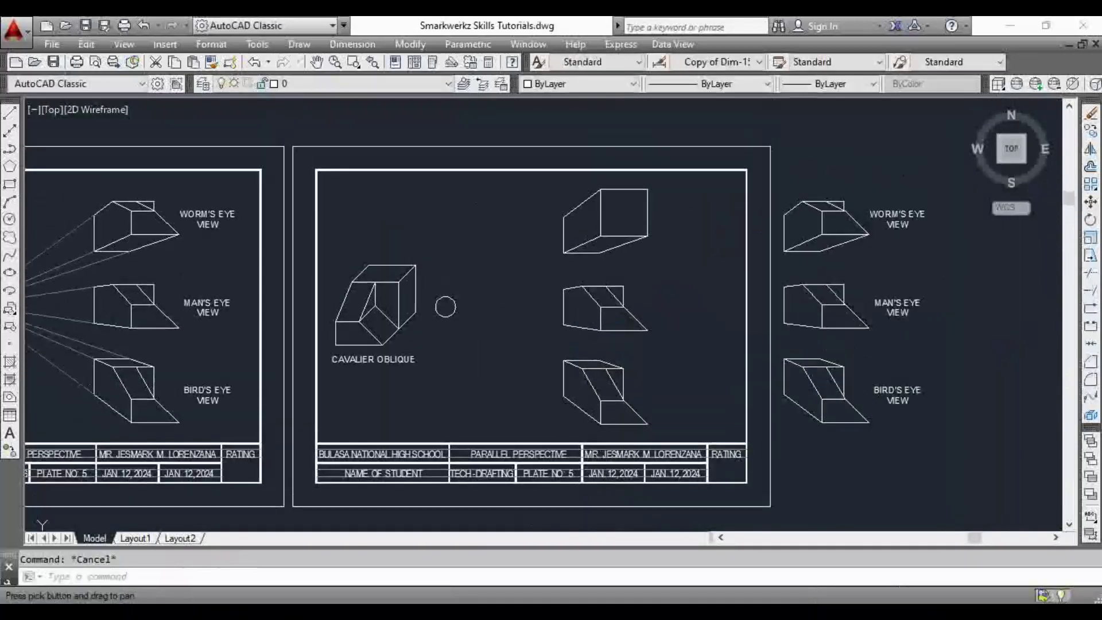
{"action": "scroll", "coordinate": [615, 243], "scroll_direction": "up", "scroll_amount": 2}
{"action": "mouse_move", "coordinate": [611, 253]}
{"action": "middle_mouse_down"}
{"action": "mouse_move", "coordinate": [586, 279]}
{"action": "mouse_move", "coordinate": [598, 312]}
{"action": "middle_mouse_up"}
{"action": "scroll", "coordinate": [587, 278], "scroll_direction": "up", "scroll_amount": 2}
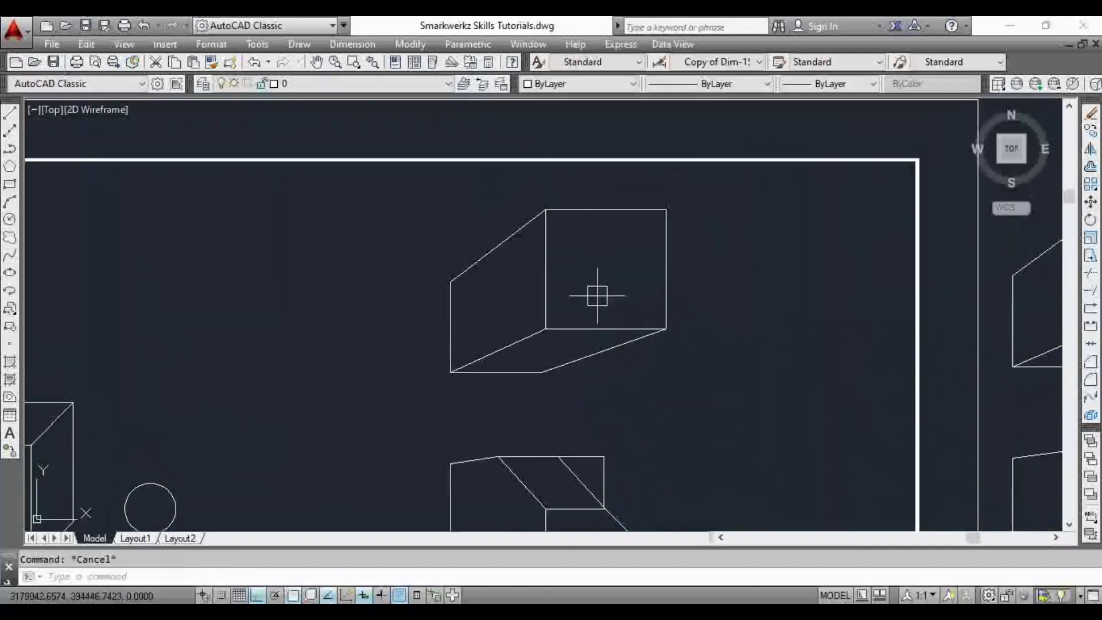
{"action": "key", "text": "l"}
{"action": "key", "text": "Return"}
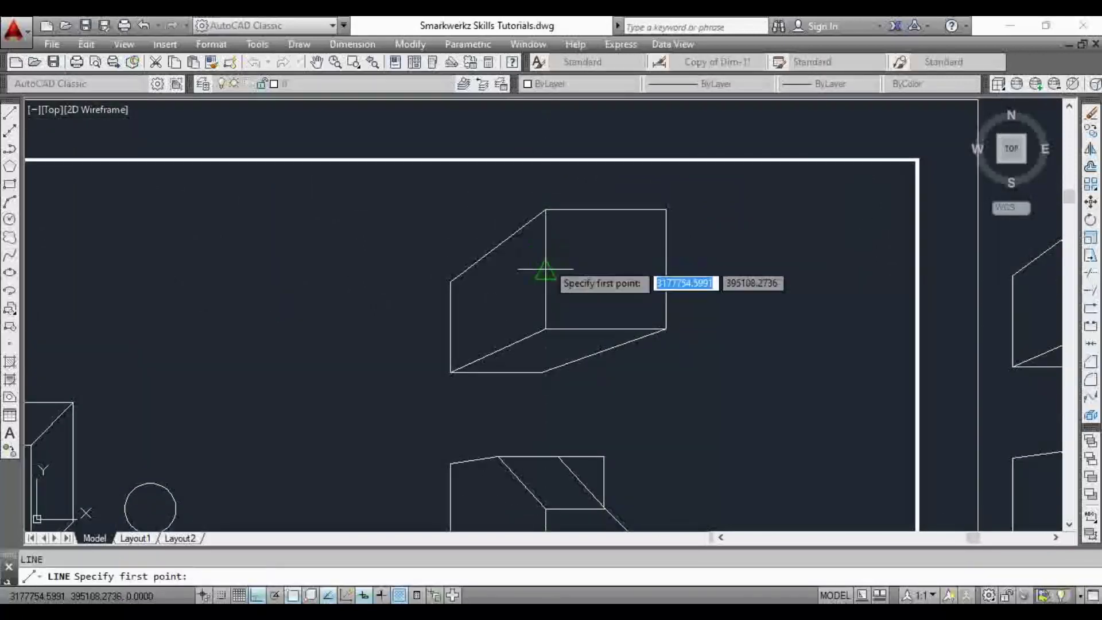
{"action": "left_click", "coordinate": [546, 269]}
{"action": "key", "text": "Escape"}
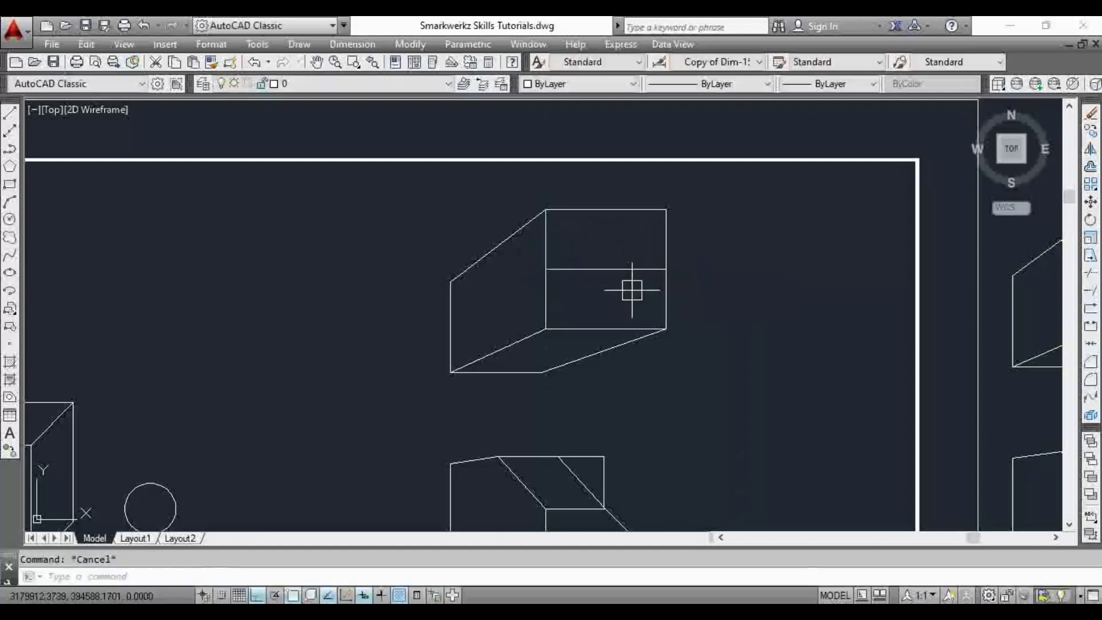
Draw an inclined line from the midpoint of the horizontal midline to the front face's lower right corner.
{"action": "key", "text": "Return"}
{"action": "left_click", "coordinate": [605, 270]}
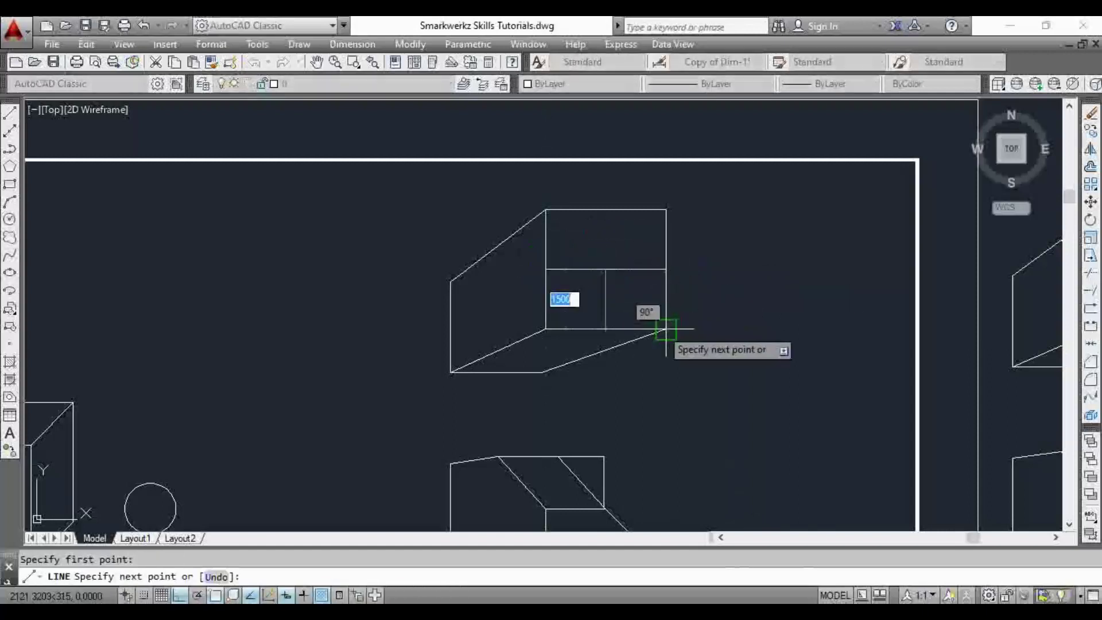
{"action": "left_click", "coordinate": [654, 328]}
{"action": "key", "text": "Escape"}
Trim the half of the upper view's horizontal midline that lies to the right of the inclined line.
{"action": "type", "text": "tr"}
{"action": "key", "text": "Return"}
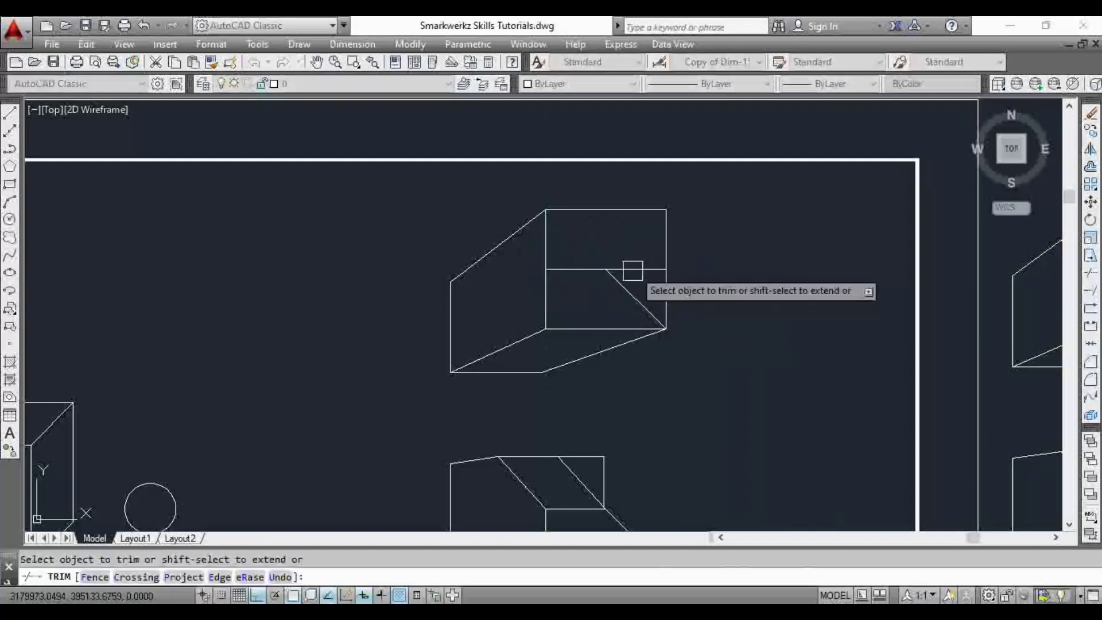
{"action": "key", "text": "Escape"}
{"action": "scroll", "coordinate": [666, 290], "scroll_direction": "down", "scroll_amount": 4}
{"action": "key", "text": "Escape"}
{"action": "scroll", "coordinate": [609, 306], "scroll_direction": "up", "scroll_amount": 4}
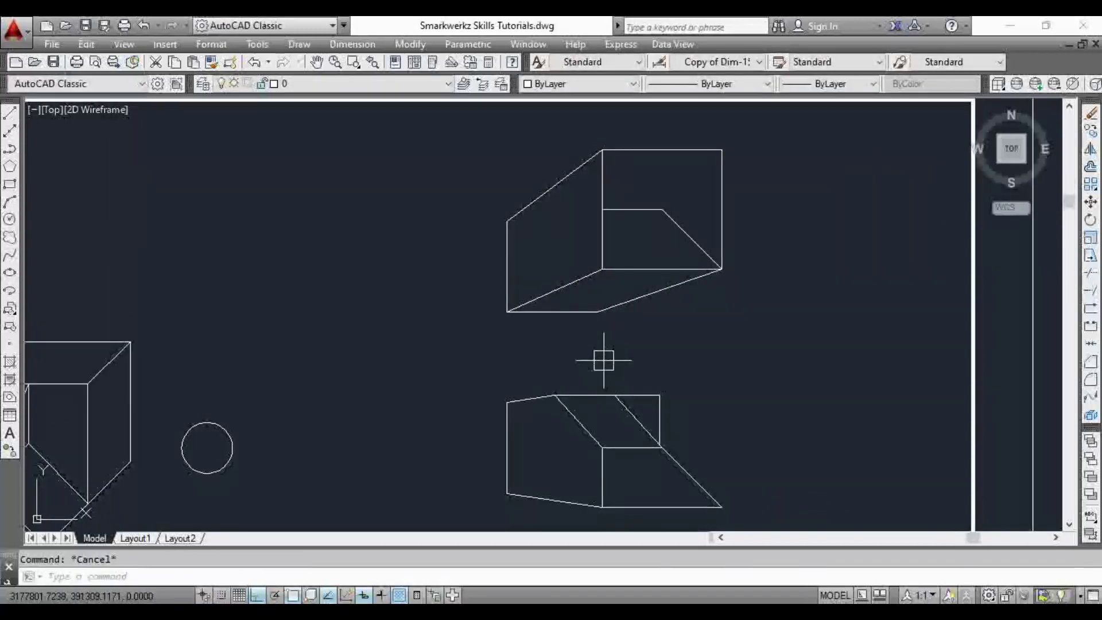
Draw a vertical projection line from the left end of the middle view's horizontal top edge up past the upper view.
{"action": "type", "text": "l"}
{"action": "key", "text": "Return"}
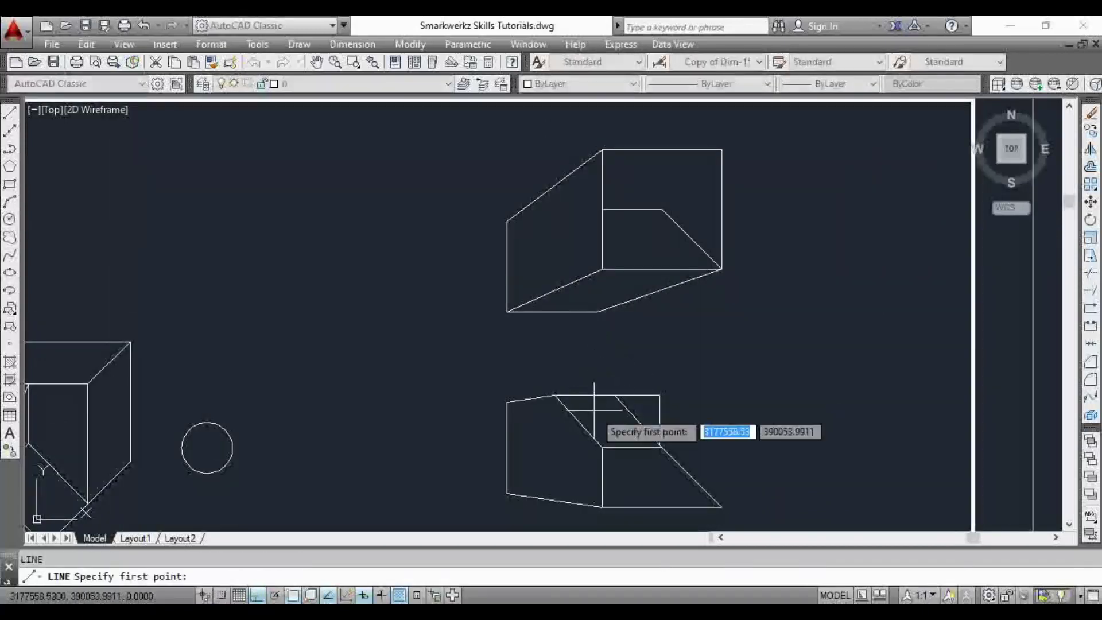
{"action": "left_click", "coordinate": [555, 395]}
{"action": "left_click", "coordinate": [558, 135]}
{"action": "key", "text": "Escape"}
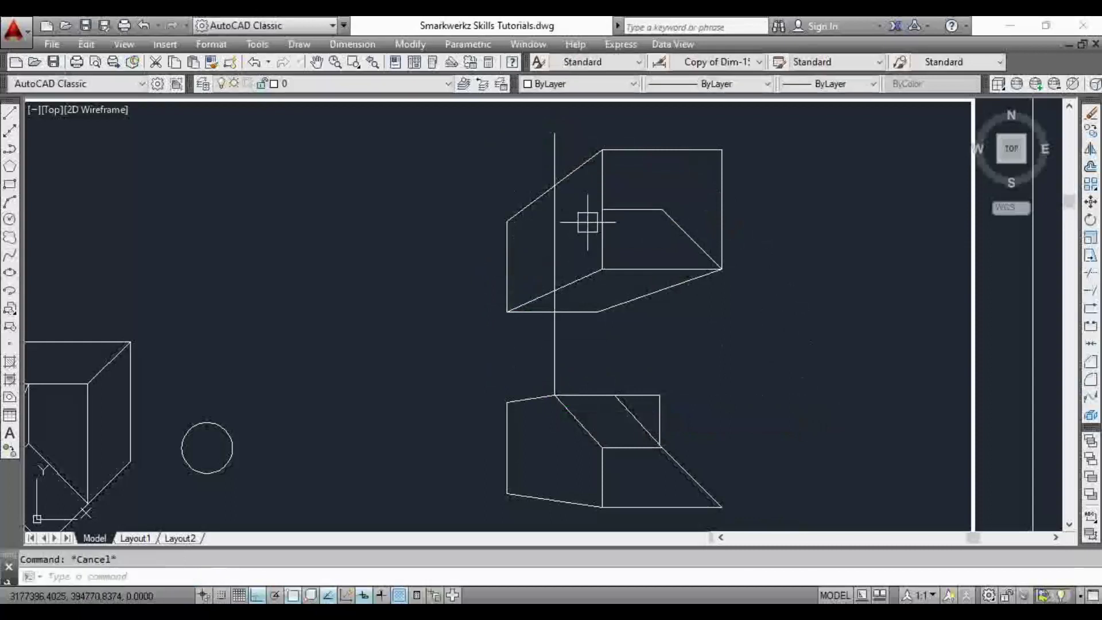
Draw a line from where the projection line crosses the upper view's slanted top edge to the left end of its midline.
{"action": "type", "text": "l"}
{"action": "key", "text": "Return"}
{"action": "left_click", "coordinate": [555, 185]}
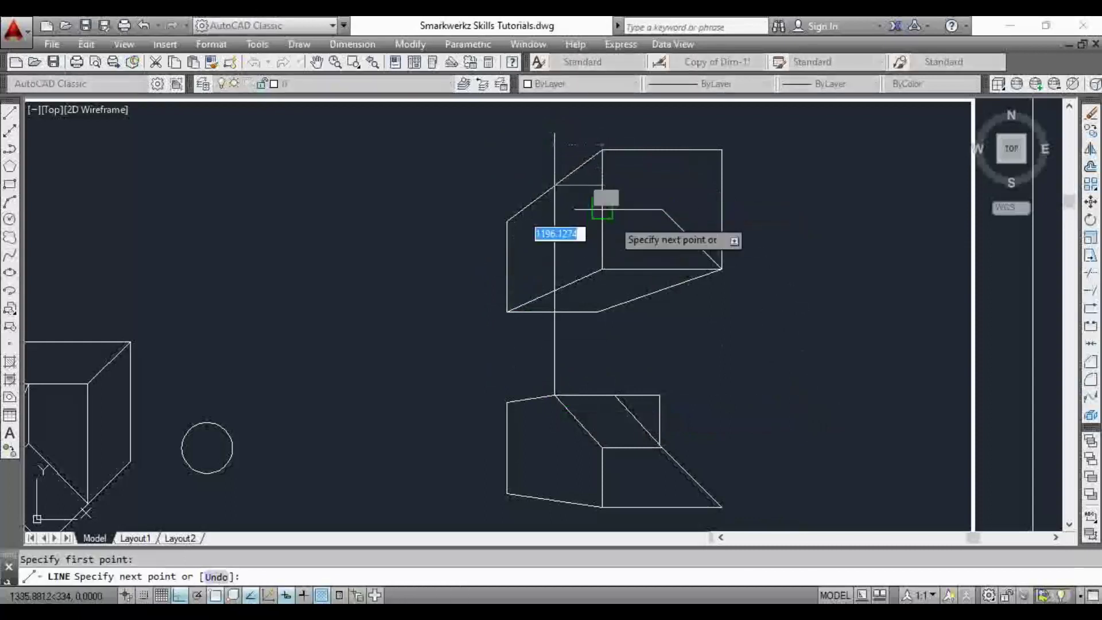
{"action": "left_click", "coordinate": [603, 209]}
{"action": "key", "text": "Escape"}
Copy the new slanted line from the left end of the midline to its right end, 1500 units across.
{"action": "scroll", "coordinate": [592, 213], "scroll_direction": "up", "scroll_amount": 4}
{"action": "left_click", "coordinate": [583, 201]}
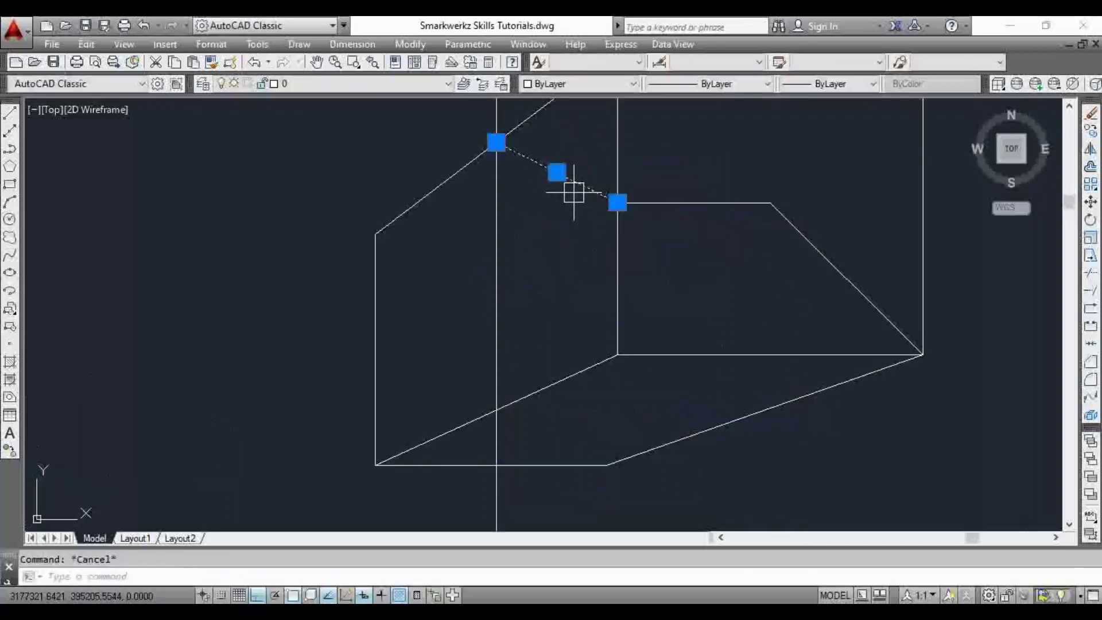
{"action": "type", "text": "co"}
{"action": "key", "text": "Return"}
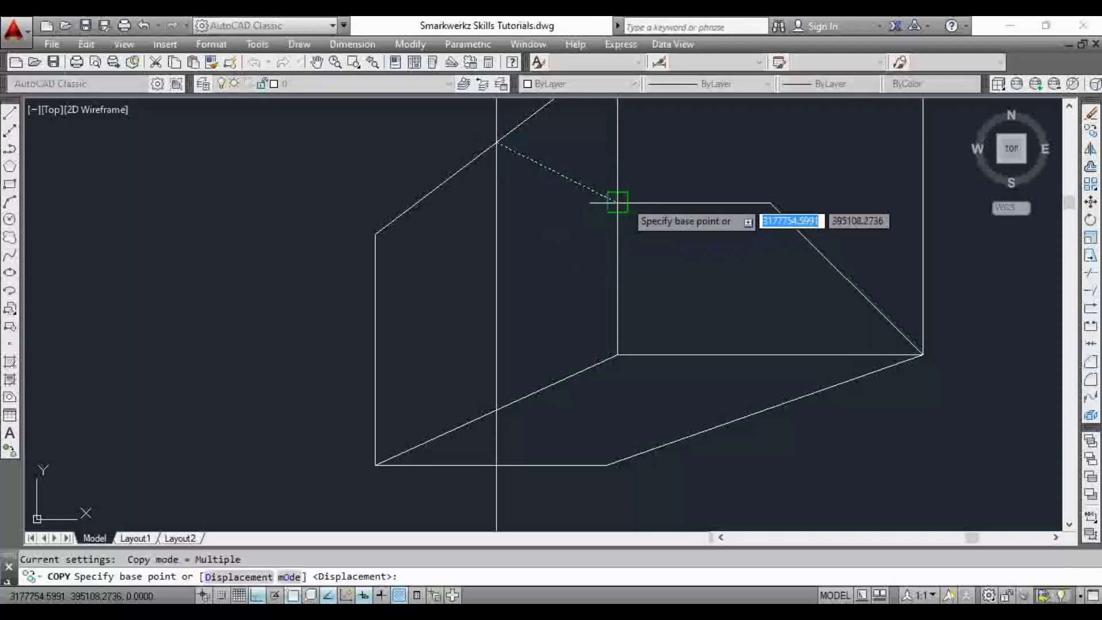
{"action": "left_click", "coordinate": [617, 203]}
{"action": "left_click", "coordinate": [770, 201]}
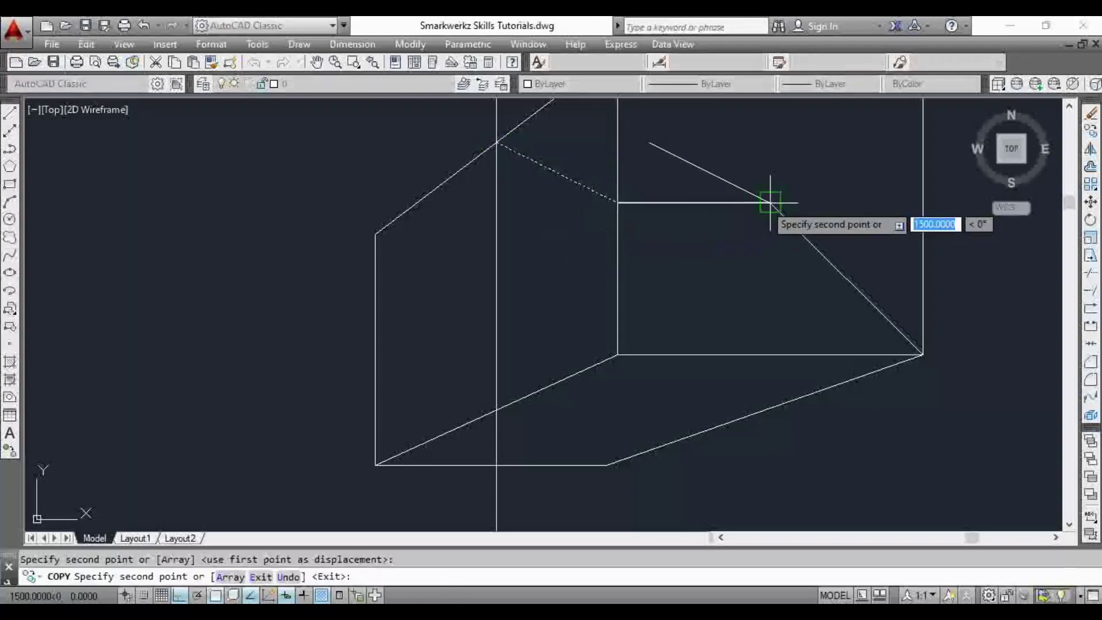
{"action": "scroll", "coordinate": [702, 223], "scroll_direction": "down", "scroll_amount": 4}
{"action": "key", "text": "Escape"}
Draw a horizontal line from the upper end of the first slanted line to beyond the upper view's right edge.
{"action": "middle_click_drag", "start_coordinate": [702, 223], "coordinate": [650, 283]}
{"action": "type", "text": "l"}
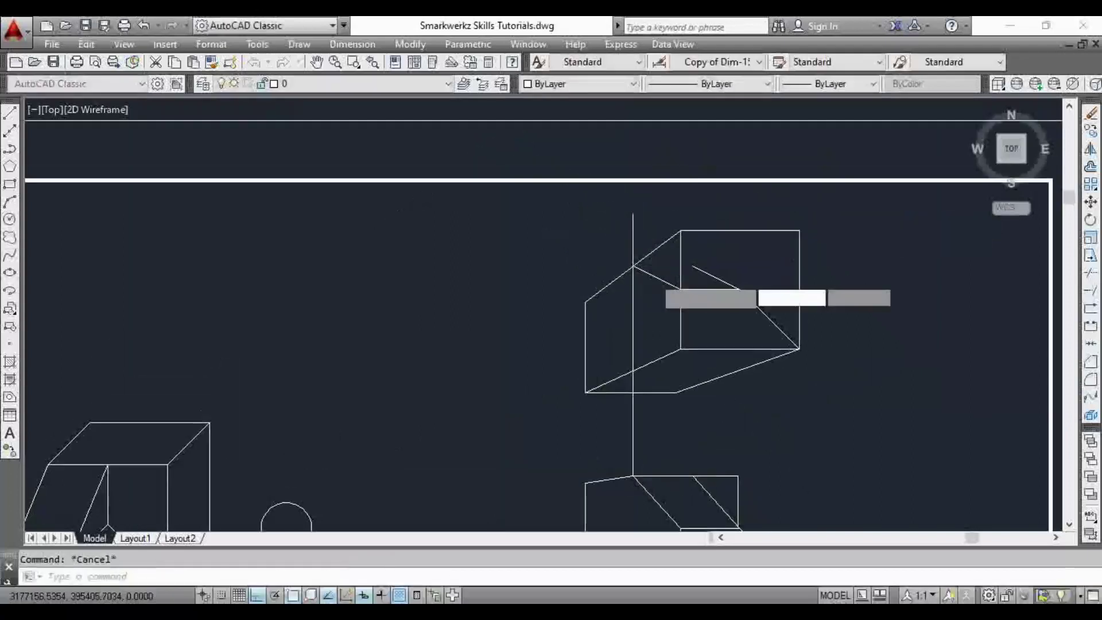
{"action": "key", "text": "Return"}
{"action": "scroll", "coordinate": [653, 276], "scroll_direction": "up", "scroll_amount": 2}
{"action": "left_click", "coordinate": [621, 260]}
{"action": "left_click", "coordinate": [960, 263]}
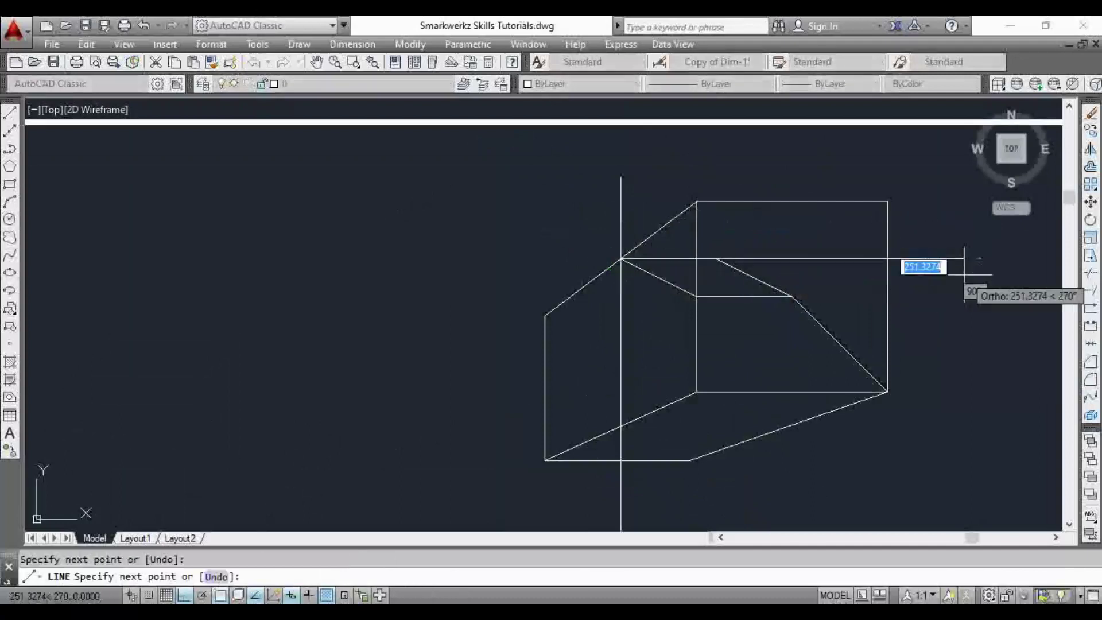
{"action": "key", "text": "Escape"}
Draw a vertical projection line from the middle view's top right corner up past the upper view.
{"action": "scroll", "coordinate": [664, 308], "scroll_direction": "down", "scroll_amount": 2}
{"action": "left_click", "coordinate": [748, 472]}
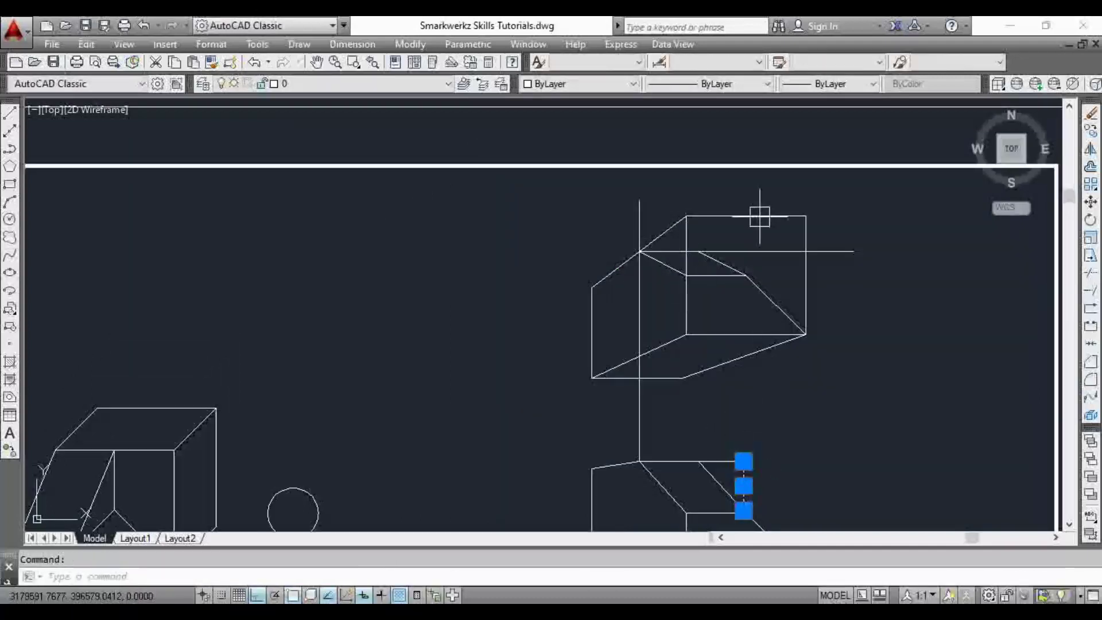
{"action": "key", "text": "Escape"}
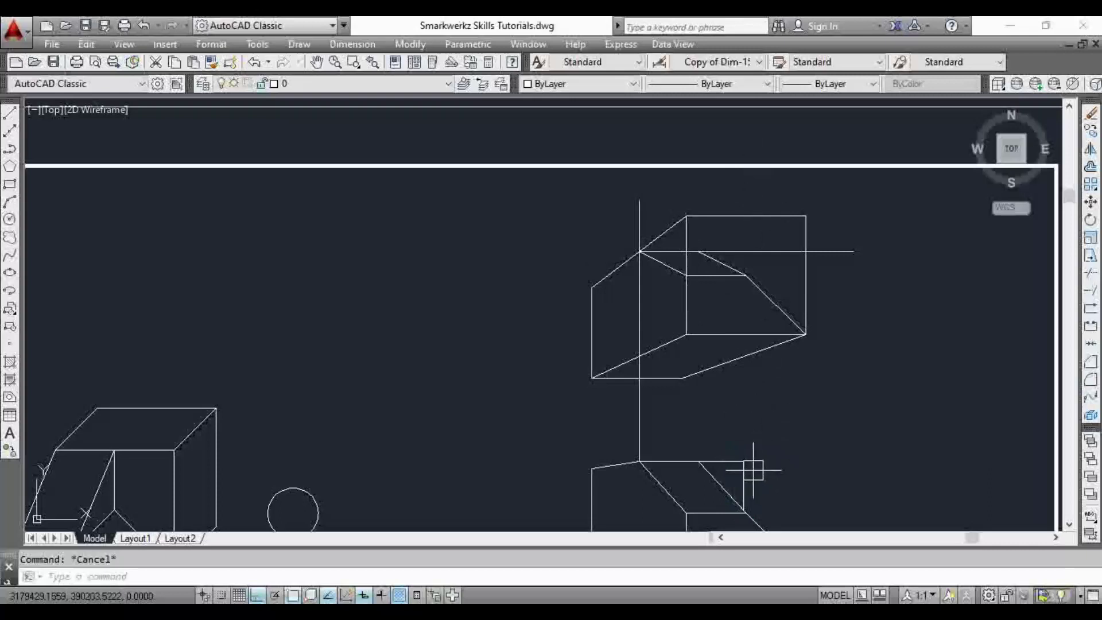
{"action": "type", "text": "l"}
{"action": "key", "text": "Return"}
{"action": "left_click", "coordinate": [744, 461]}
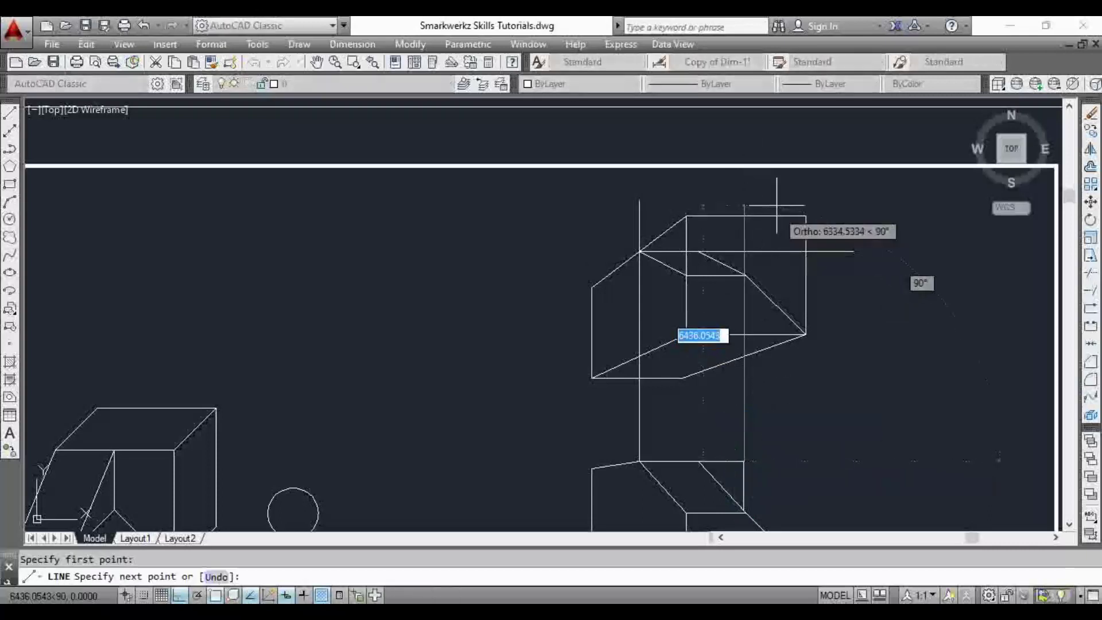
{"action": "left_click", "coordinate": [745, 132]}
{"action": "key", "text": "Escape"}
Trim the horizontal and vertical construction lines beyond their shared corner, and the vertical segment inside the upper view's front face.
{"action": "scroll", "coordinate": [758, 281], "scroll_direction": "up", "scroll_amount": 2}
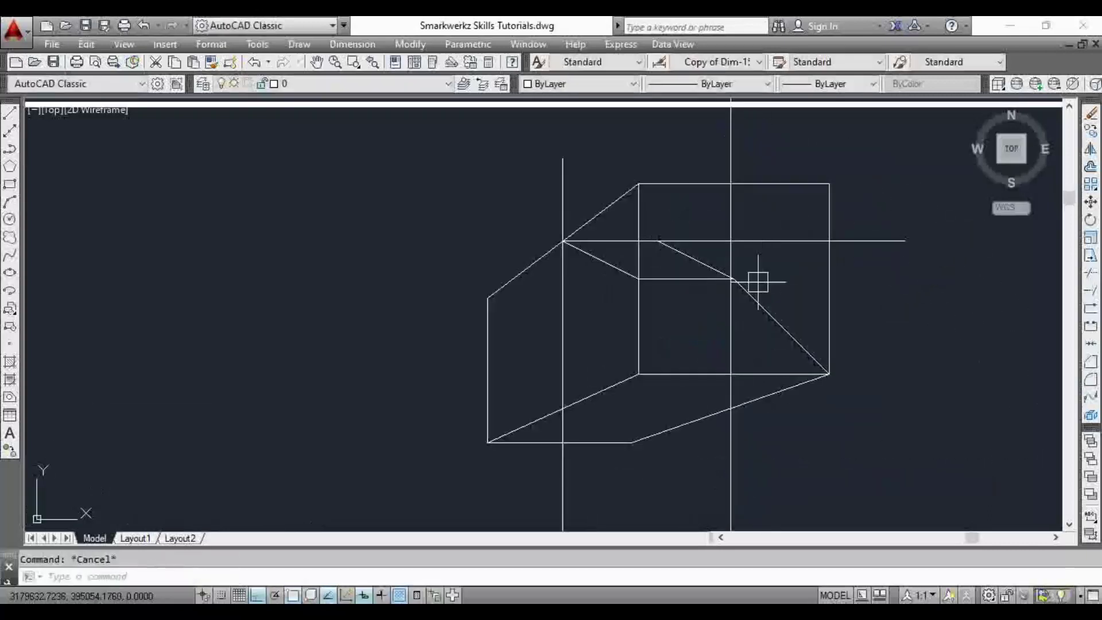
{"action": "key", "text": "Return"}
{"action": "key", "text": "Return"}
{"action": "left_click", "coordinate": [750, 241]}
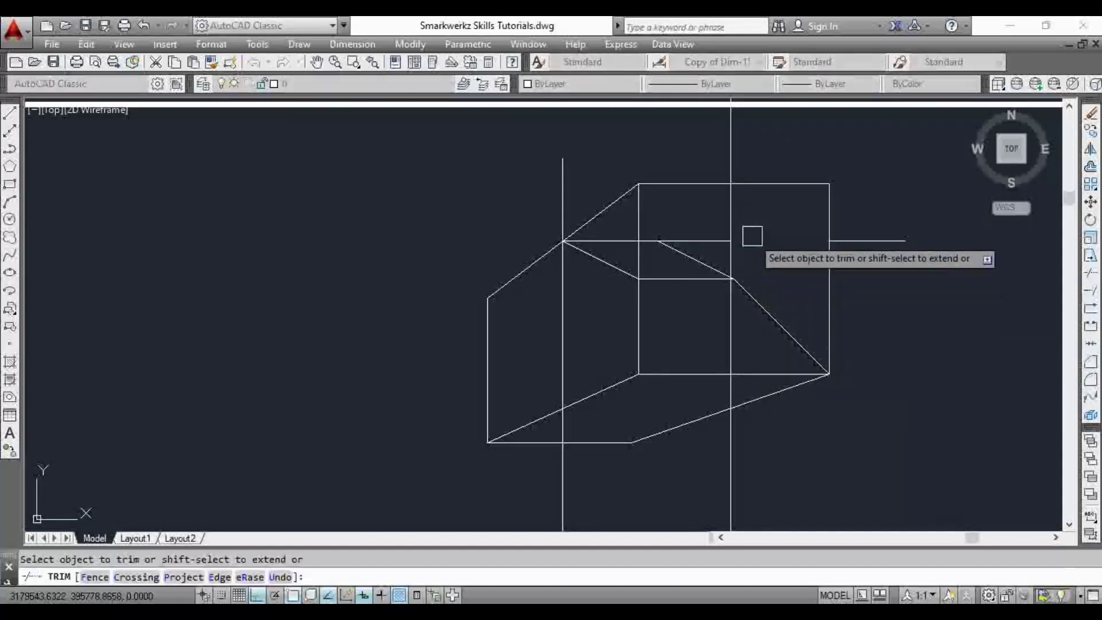
{"action": "left_click", "coordinate": [730, 221]}
{"action": "scroll", "coordinate": [632, 265], "scroll_direction": "up", "scroll_amount": 2}
{"action": "scroll", "coordinate": [682, 248], "scroll_direction": "down", "scroll_amount": 3}
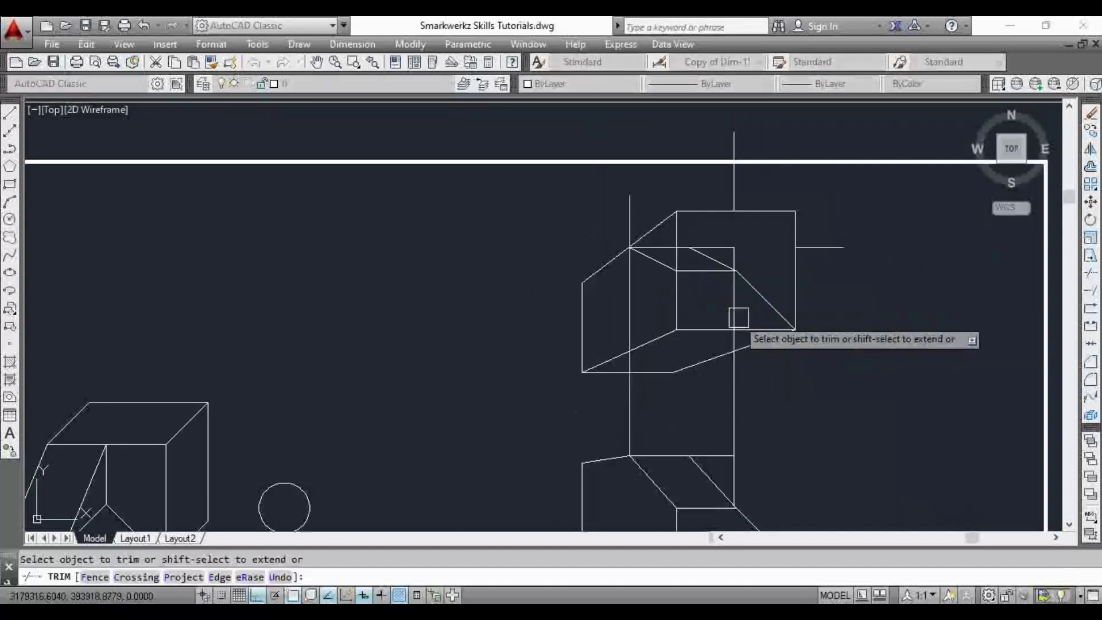
{"action": "left_click", "coordinate": [734, 300]}
{"action": "scroll", "coordinate": [733, 265], "scroll_direction": "up", "scroll_amount": 2}
{"action": "scroll", "coordinate": [733, 265], "scroll_direction": "up", "scroll_amount": 4}
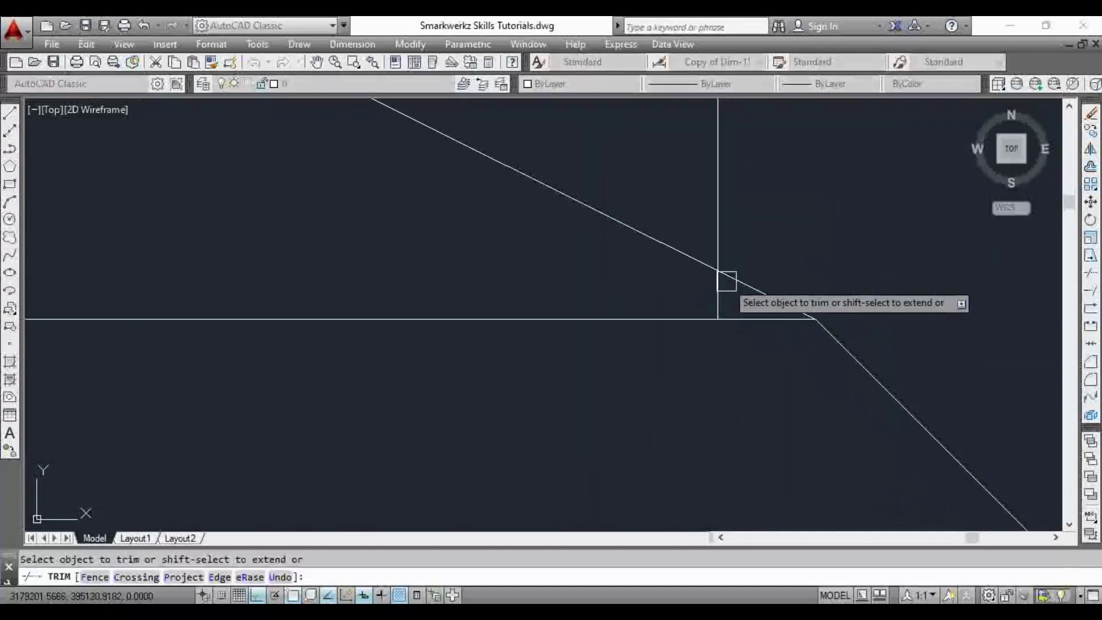
{"action": "scroll", "coordinate": [714, 295], "scroll_direction": "down", "scroll_amount": 3}
{"action": "scroll", "coordinate": [763, 288], "scroll_direction": "down", "scroll_amount": 4}
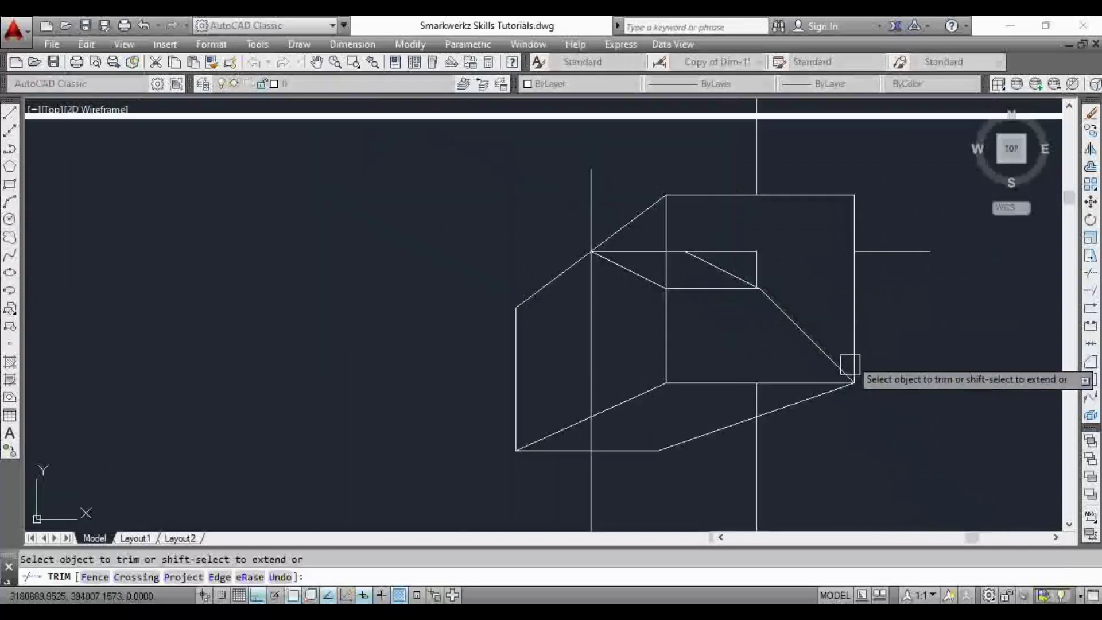
Trim the upper view's right vertical edge, the upper part of its slanted edge and the front vertical edge above the midline.
{"action": "left_click", "coordinate": [854, 343]}
{"action": "left_click", "coordinate": [628, 226]}
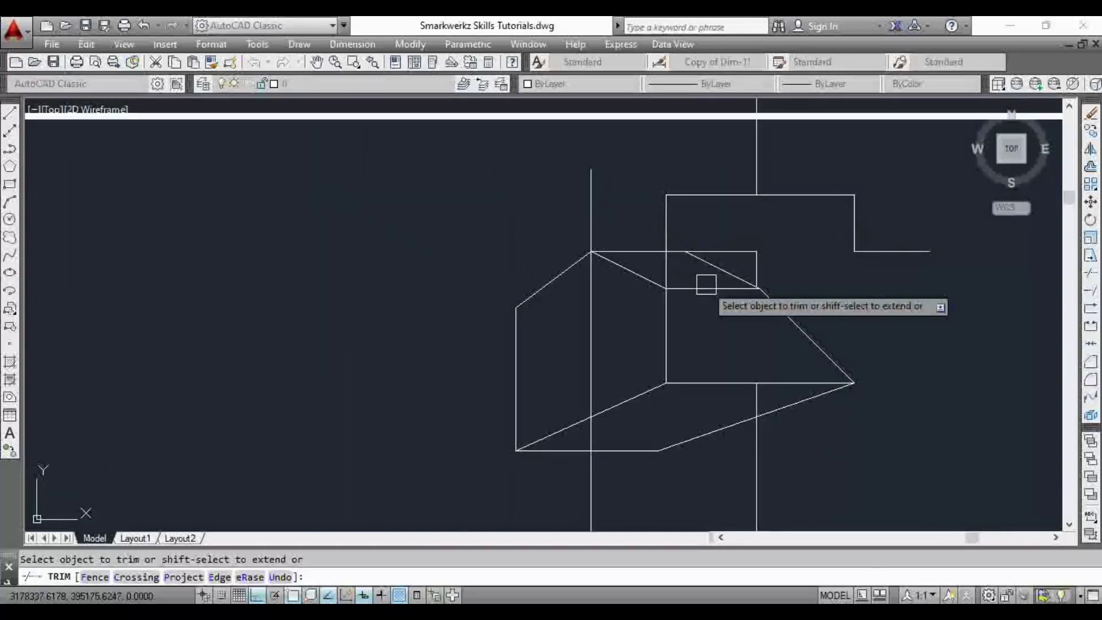
{"action": "scroll", "coordinate": [692, 290], "scroll_direction": "up", "scroll_amount": 4}
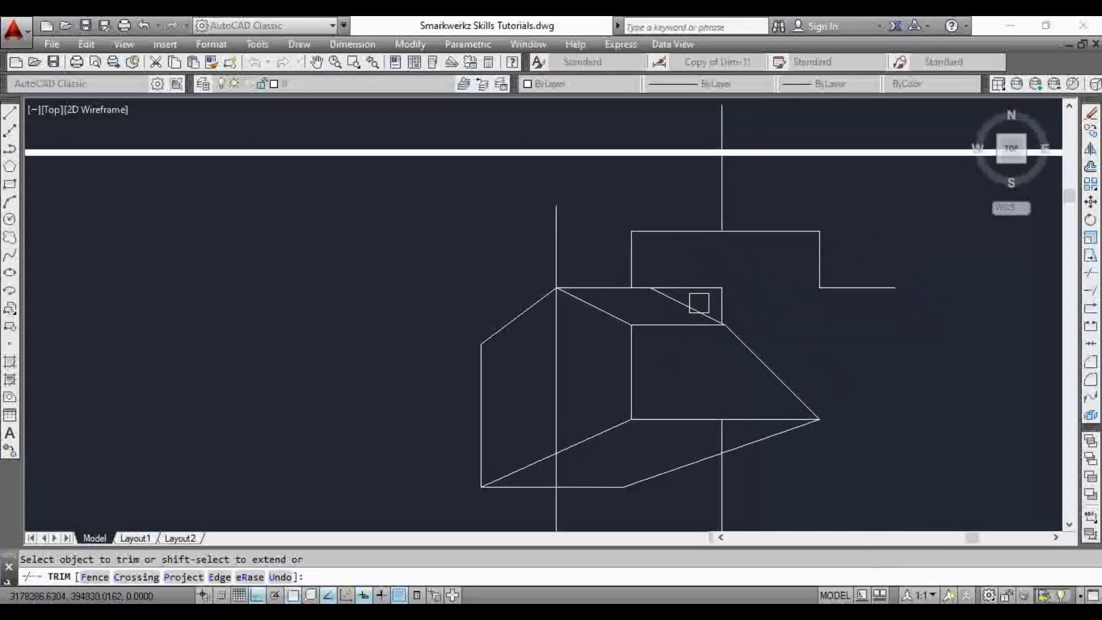
{"action": "scroll", "coordinate": [689, 270], "scroll_direction": "down", "scroll_amount": 4}
{"action": "key", "text": "Escape"}
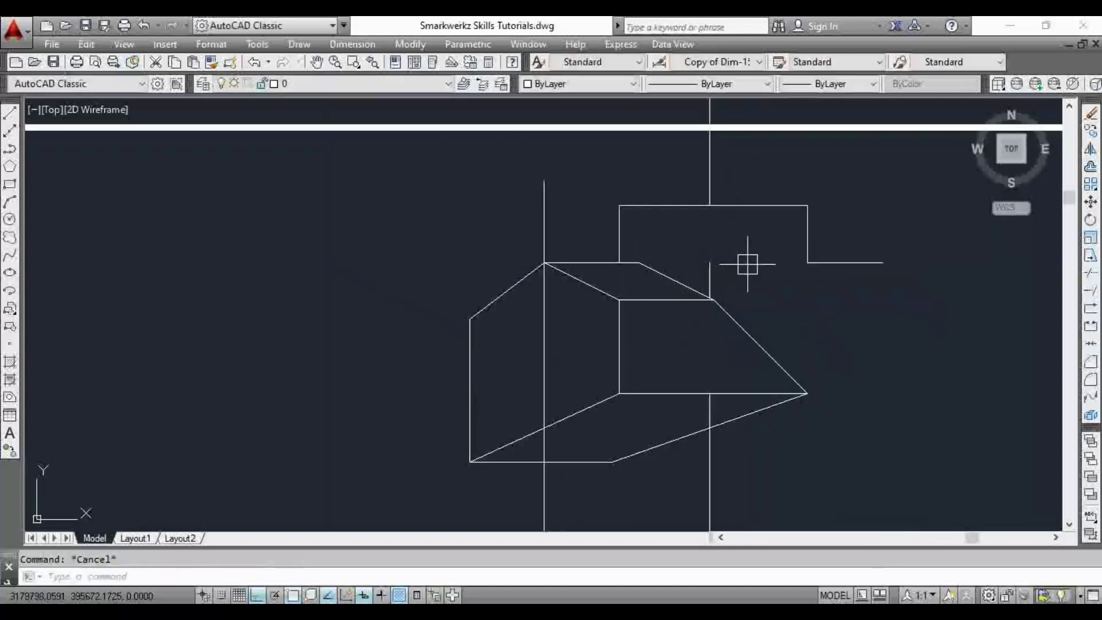
Fillet the upper view's horizontal top edge and short right vertical edge with zero radius to form a sharp corner.
{"action": "type", "text": "f"}
{"action": "key", "text": "Return"}
{"action": "scroll", "coordinate": [632, 258], "scroll_direction": "up", "scroll_amount": 5}
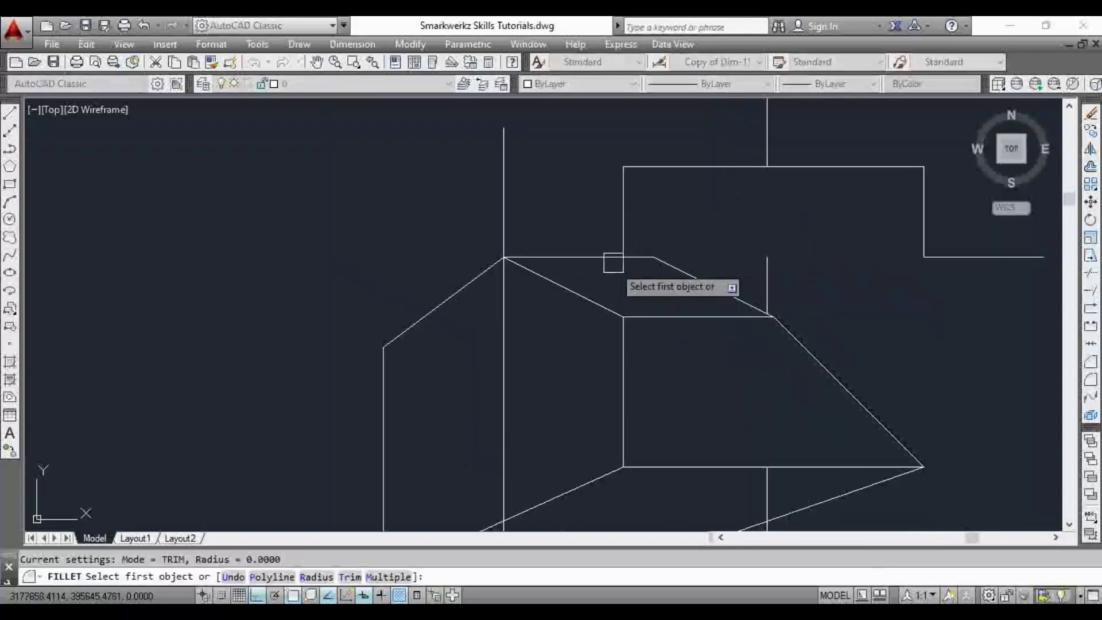
{"action": "left_click", "coordinate": [643, 261]}
{"action": "left_click", "coordinate": [969, 323]}
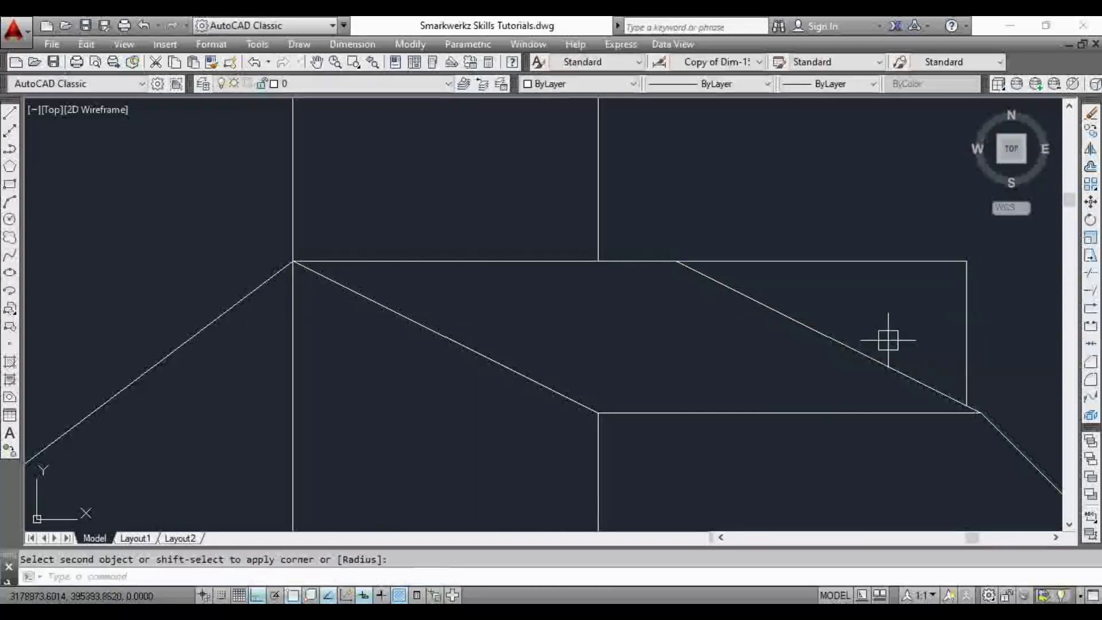
{"action": "key", "text": "Escape"}
Delete the left vertical projection line running between the upper and middle views.
{"action": "scroll", "coordinate": [809, 335], "scroll_direction": "down", "scroll_amount": 4}
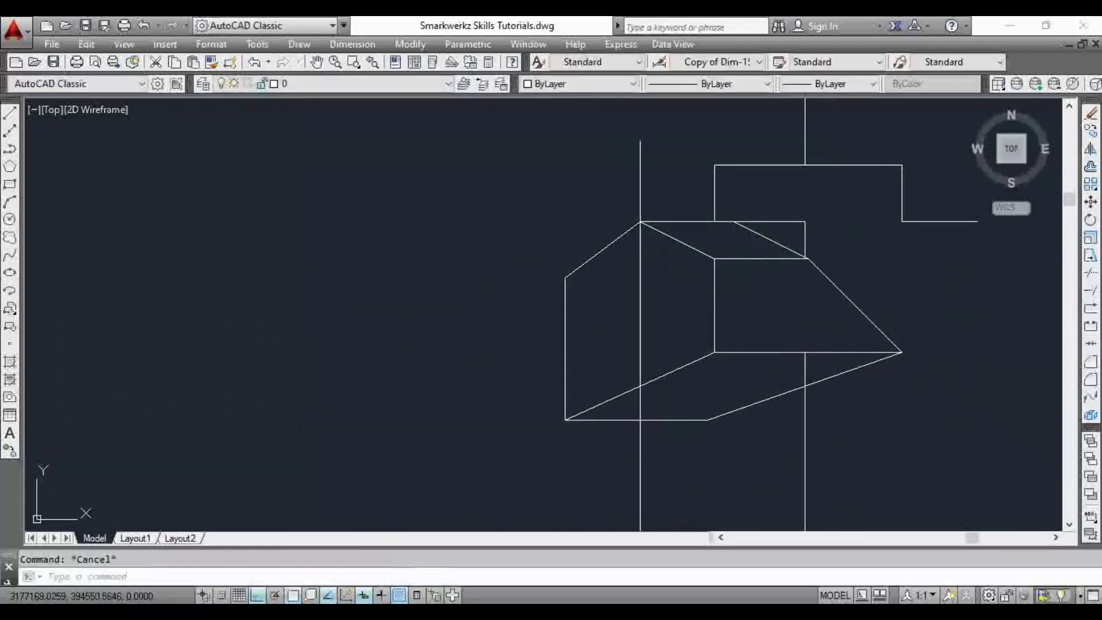
{"action": "scroll", "coordinate": [658, 287], "scroll_direction": "down", "scroll_amount": 3}
{"action": "scroll", "coordinate": [643, 275], "scroll_direction": "up", "scroll_amount": 3}
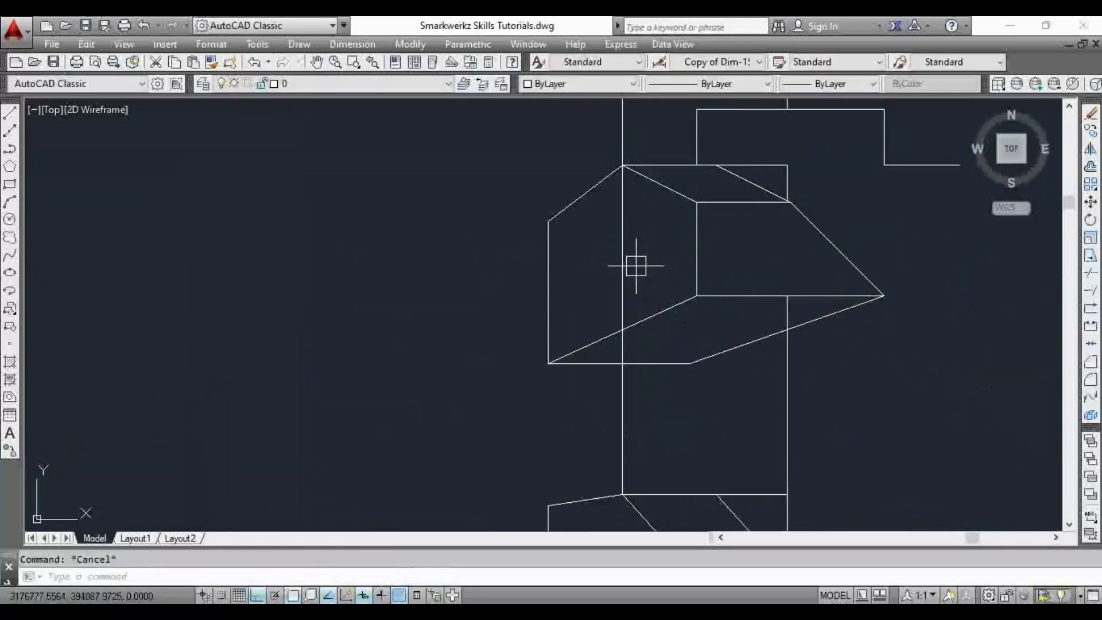
{"action": "left_click", "coordinate": [621, 258]}
{"action": "key", "text": "Delete"}
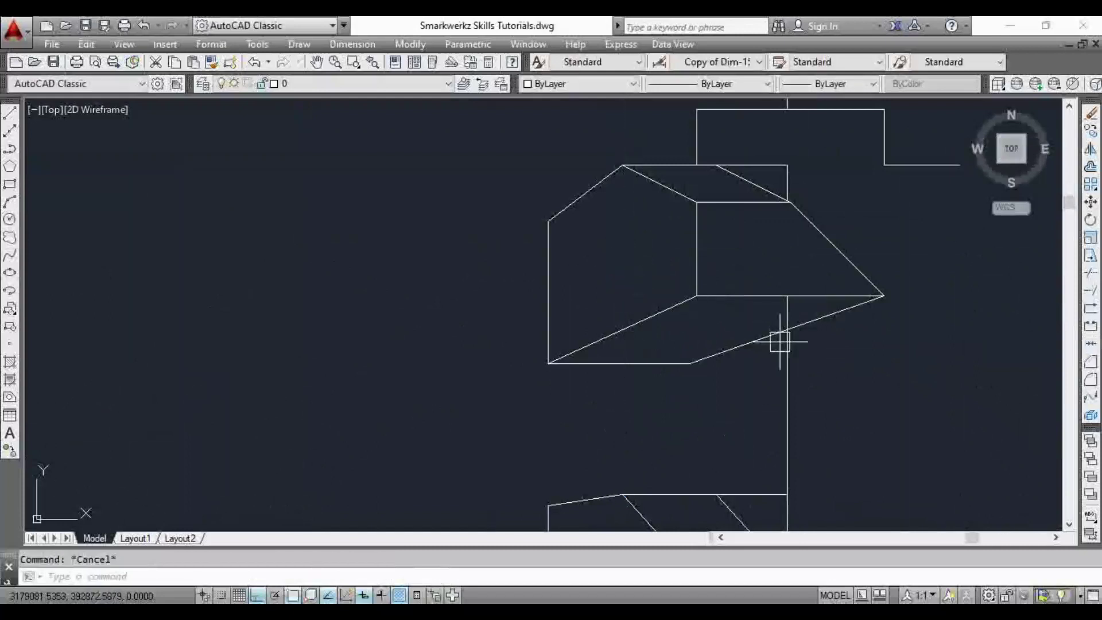
Trim the remaining vertical construction line between the upper and middle views, and erase its stub inside the upper view's underside.
{"action": "scroll", "coordinate": [779, 342], "scroll_direction": "up", "scroll_amount": 2}
{"action": "scroll", "coordinate": [786, 330], "scroll_direction": "down", "scroll_amount": 6}
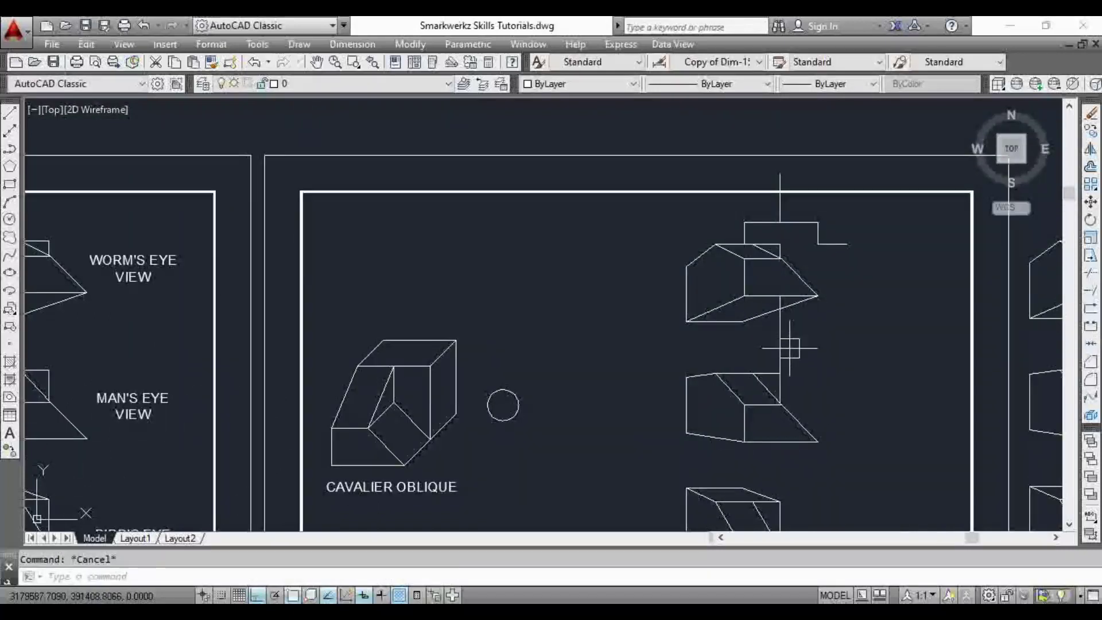
{"action": "type", "text": "tr"}
{"action": "key", "text": "Return"}
{"action": "key", "text": "Return"}
{"action": "left_click", "coordinate": [785, 337]}
{"action": "scroll", "coordinate": [792, 398], "scroll_direction": "up", "scroll_amount": 6}
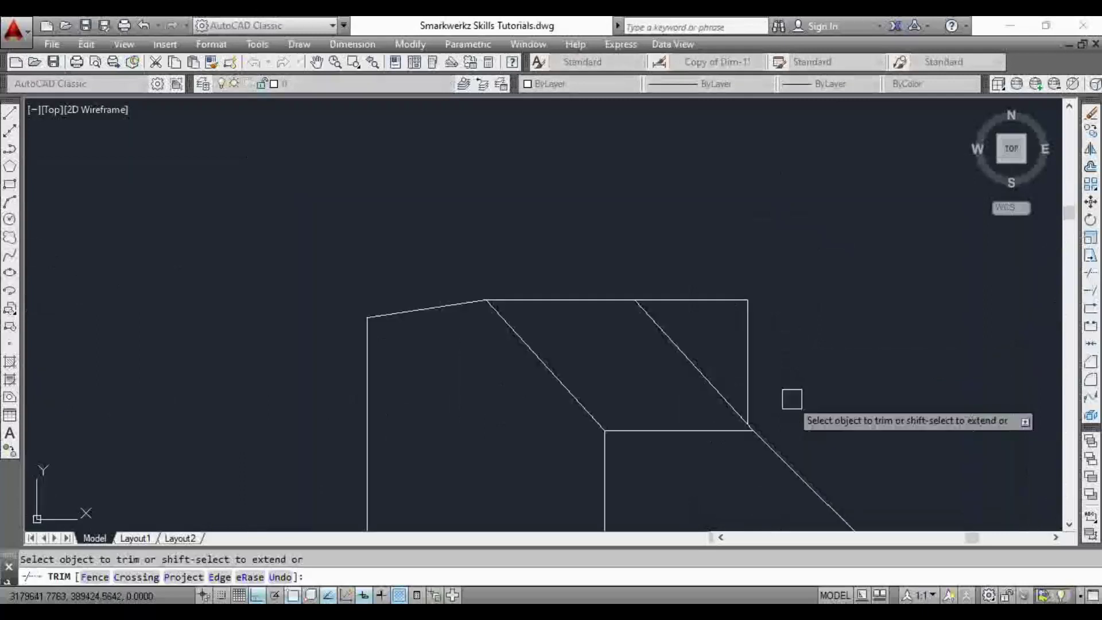
{"action": "scroll", "coordinate": [773, 337], "scroll_direction": "down", "scroll_amount": 4}
{"action": "mouse_move", "coordinate": [787, 200]}
{"action": "middle_mouse_down"}
{"action": "mouse_move", "coordinate": [782, 310]}
{"action": "mouse_move", "coordinate": [763, 359]}
{"action": "middle_mouse_up"}
{"action": "scroll", "coordinate": [773, 313], "scroll_direction": "up", "scroll_amount": 4}
{"action": "key", "text": "Escape"}
{"action": "left_click", "coordinate": [738, 324]}
{"action": "type", "text": "e"}
{"action": "key", "text": "Return"}
{"action": "key", "text": "Escape"}
Delete the leftover horizontal and vertical construction lines above the upper view.
{"action": "scroll", "coordinate": [758, 308], "scroll_direction": "down", "scroll_amount": 4}
{"action": "left_click", "coordinate": [845, 243]}
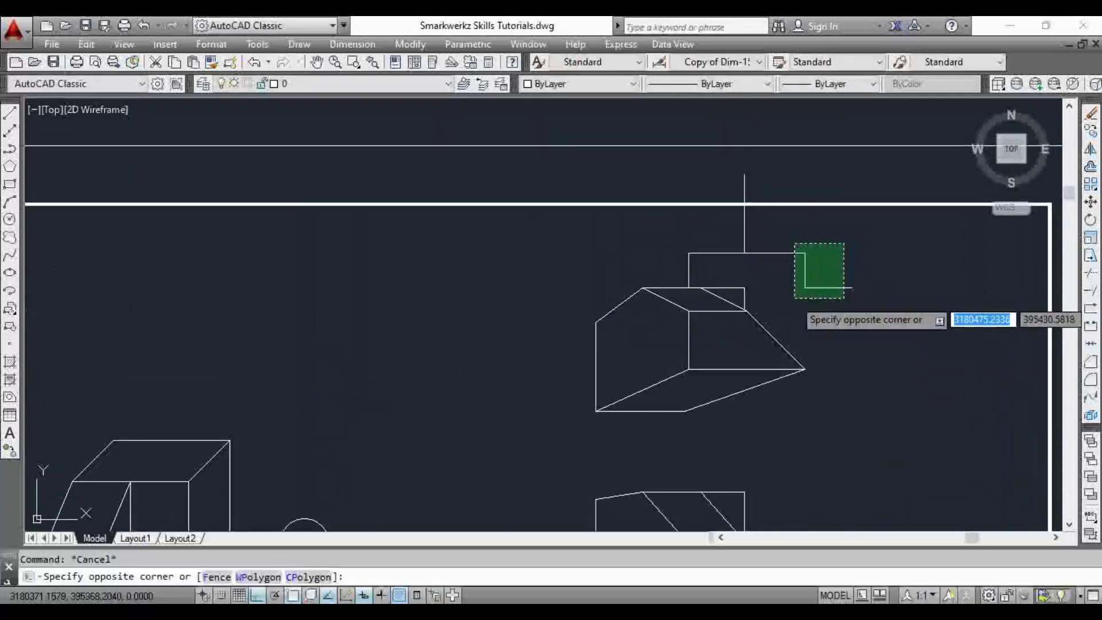
{"action": "left_click", "coordinate": [786, 305]}
{"action": "key", "text": "Delete"}
{"action": "left_click", "coordinate": [682, 239]}
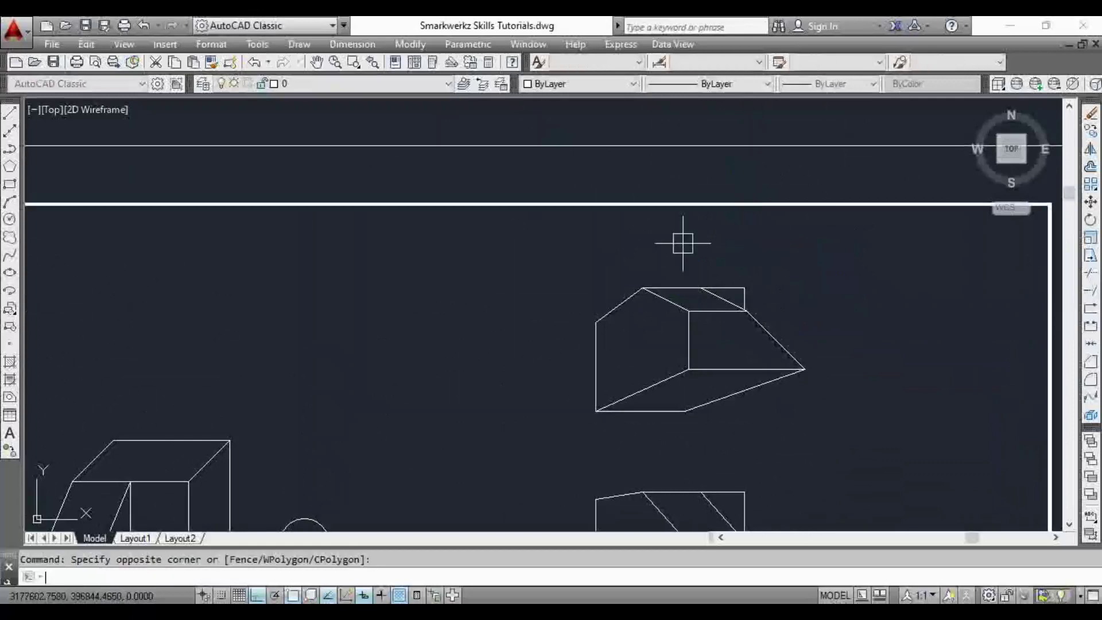
{"action": "key", "text": "Escape"}
Copy the WORM'S EYE VIEW, MAN'S EYE VIEW and BIRD'S EYE VIEW labels from outside the plate to beside the three constructed views.
{"action": "scroll", "coordinate": [758, 332], "scroll_direction": "down", "scroll_amount": 4}
{"action": "scroll", "coordinate": [763, 356], "scroll_direction": "up", "scroll_amount": 6}
{"action": "scroll", "coordinate": [765, 339], "scroll_direction": "down", "scroll_amount": 4}
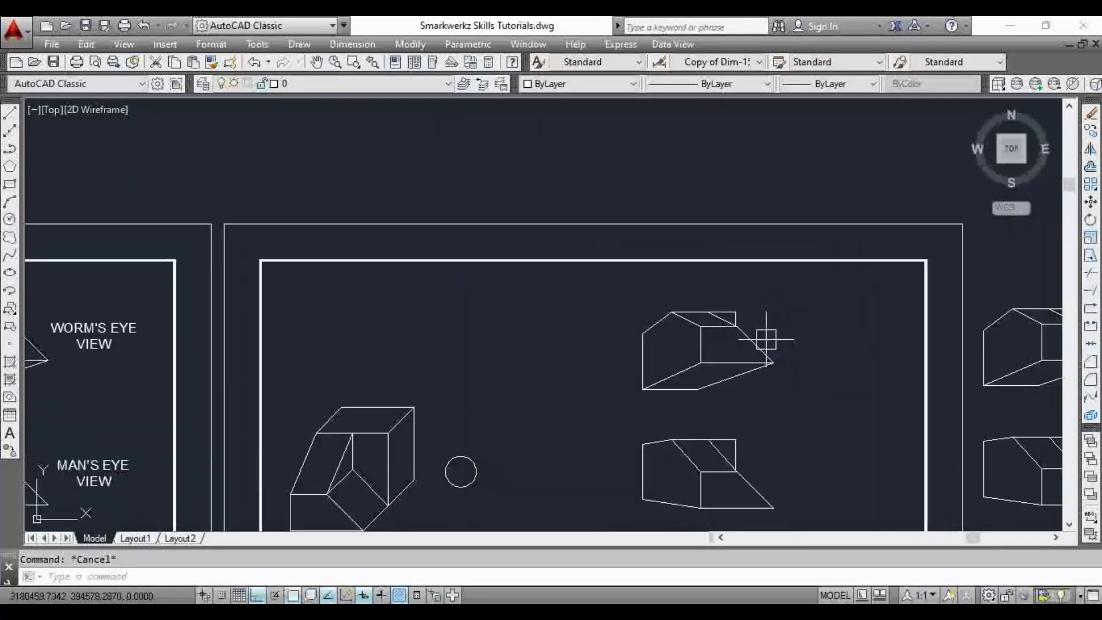
{"action": "middle_click_drag", "start_coordinate": [879, 337], "coordinate": [710, 355]}
{"action": "middle_click_drag", "start_coordinate": [615, 342], "coordinate": [637, 305]}
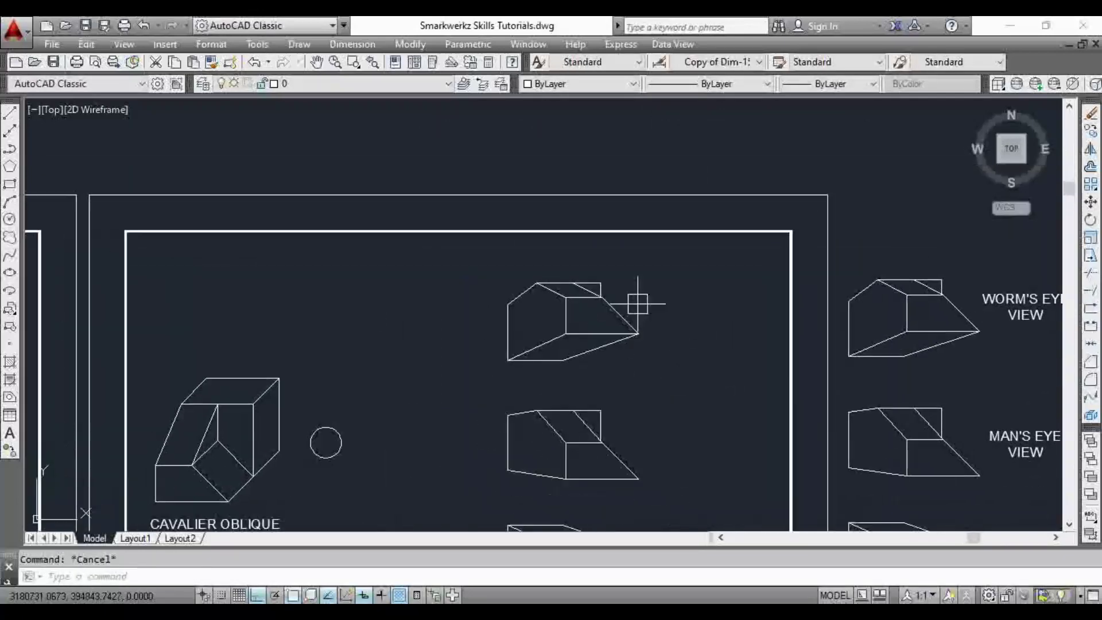
{"action": "scroll", "coordinate": [638, 305], "scroll_direction": "down", "scroll_amount": 2}
{"action": "middle_click_drag", "start_coordinate": [633, 373], "coordinate": [653, 322]}
{"action": "middle_click_drag", "start_coordinate": [679, 367], "coordinate": [699, 336]}
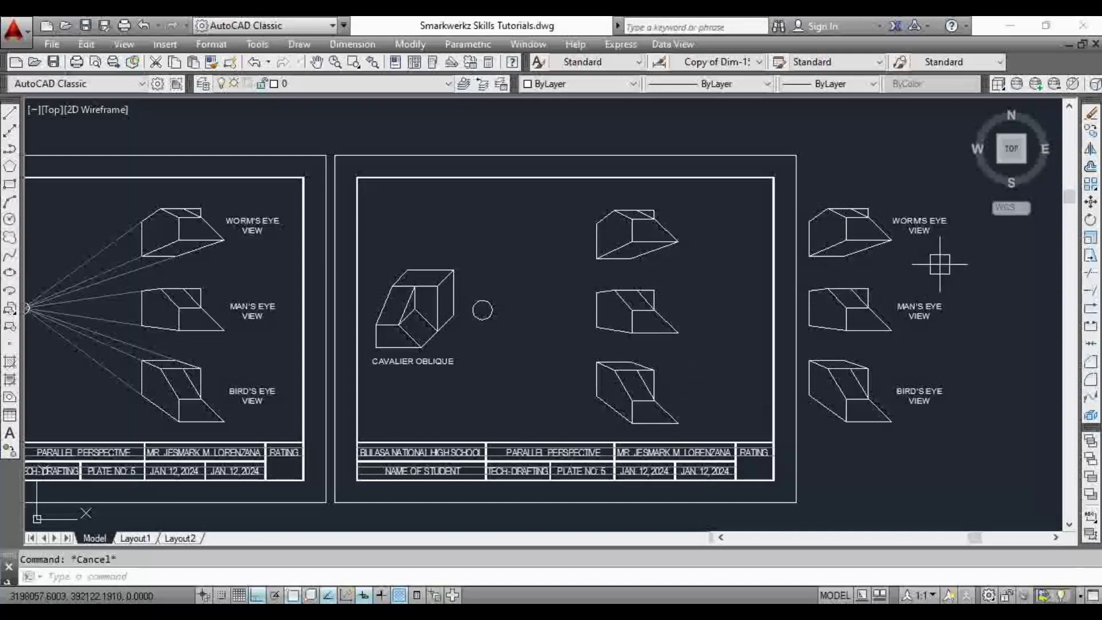
{"action": "left_click", "coordinate": [948, 200]}
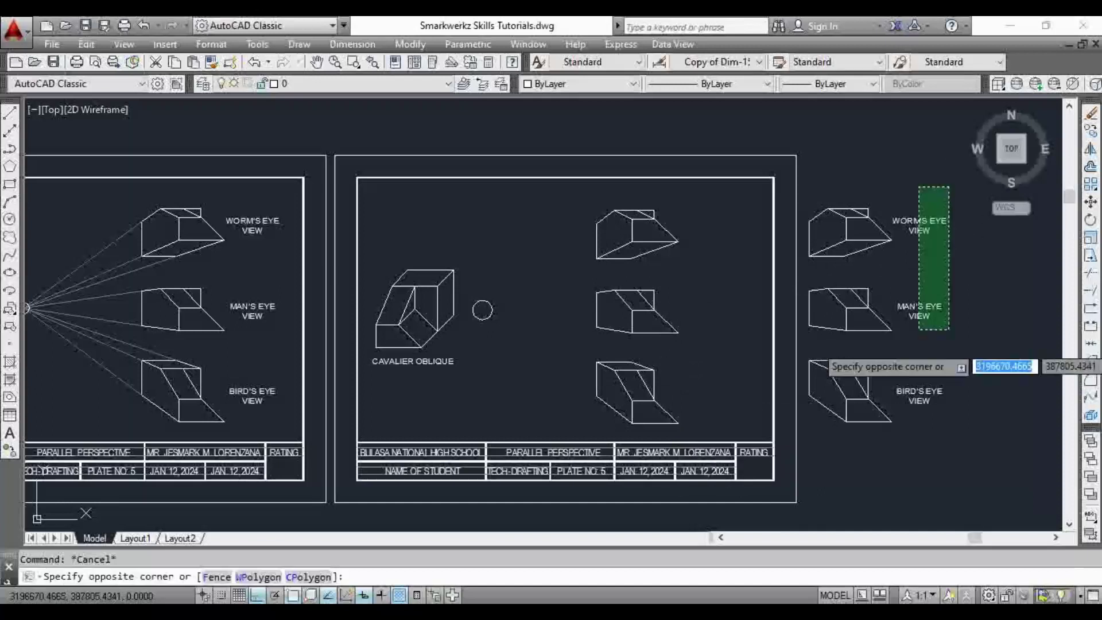
{"action": "left_click", "coordinate": [906, 427]}
{"action": "type", "text": "co"}
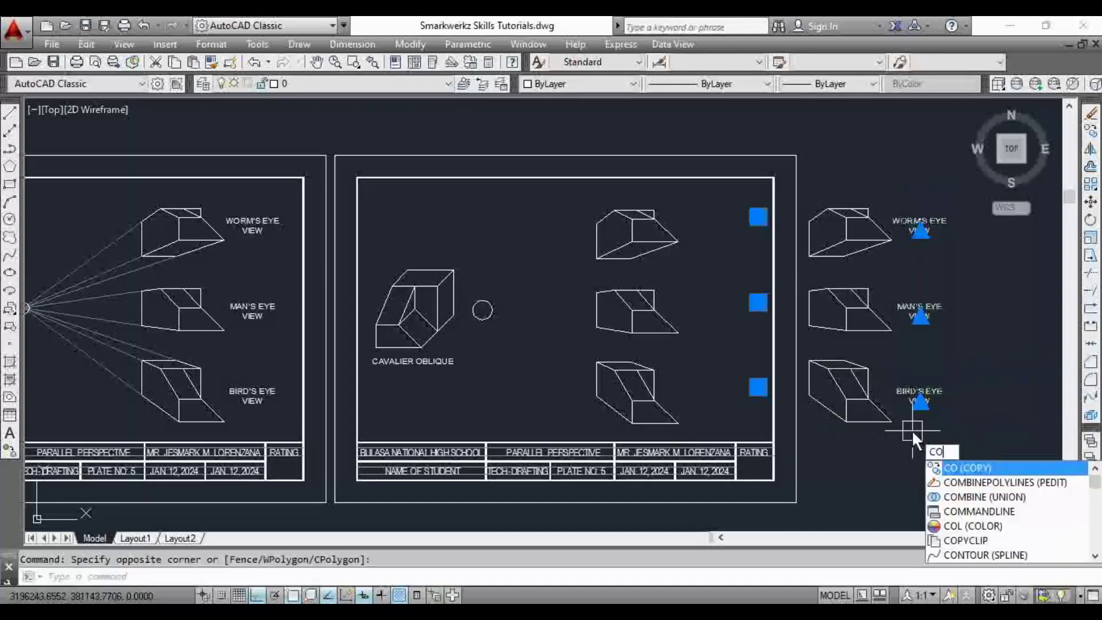
{"action": "key", "text": "Return"}
{"action": "scroll", "coordinate": [923, 372], "scroll_direction": "down", "scroll_amount": 2}
{"action": "left_click", "coordinate": [914, 499]}
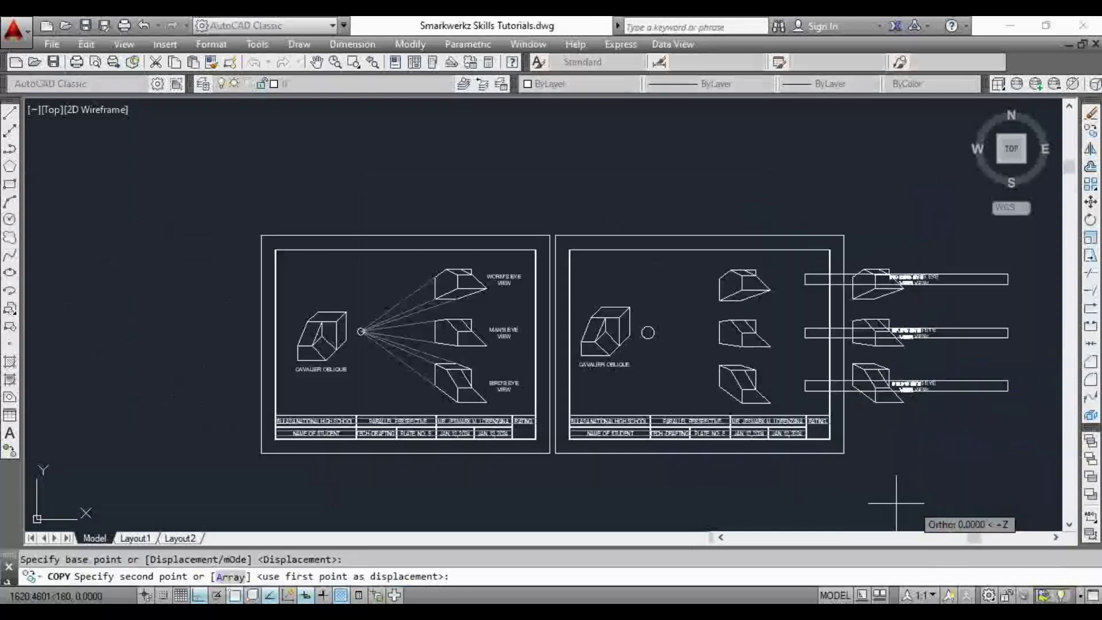
{"action": "left_click", "coordinate": [775, 510]}
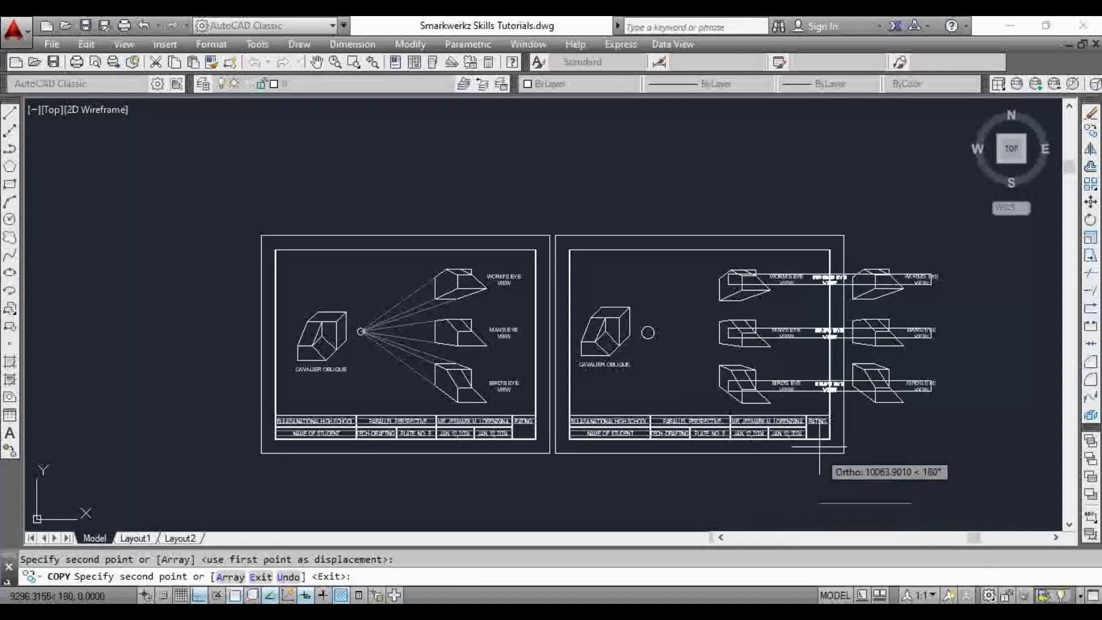
{"action": "key", "text": "Escape"}
Examine the labelled worm's eye, man's eye and bird's eye views and compare the visible faces of each.
{"action": "scroll", "coordinate": [768, 258], "scroll_direction": "up", "scroll_amount": 4}
{"action": "middle_click_drag", "start_coordinate": [790, 374], "coordinate": [802, 210]}
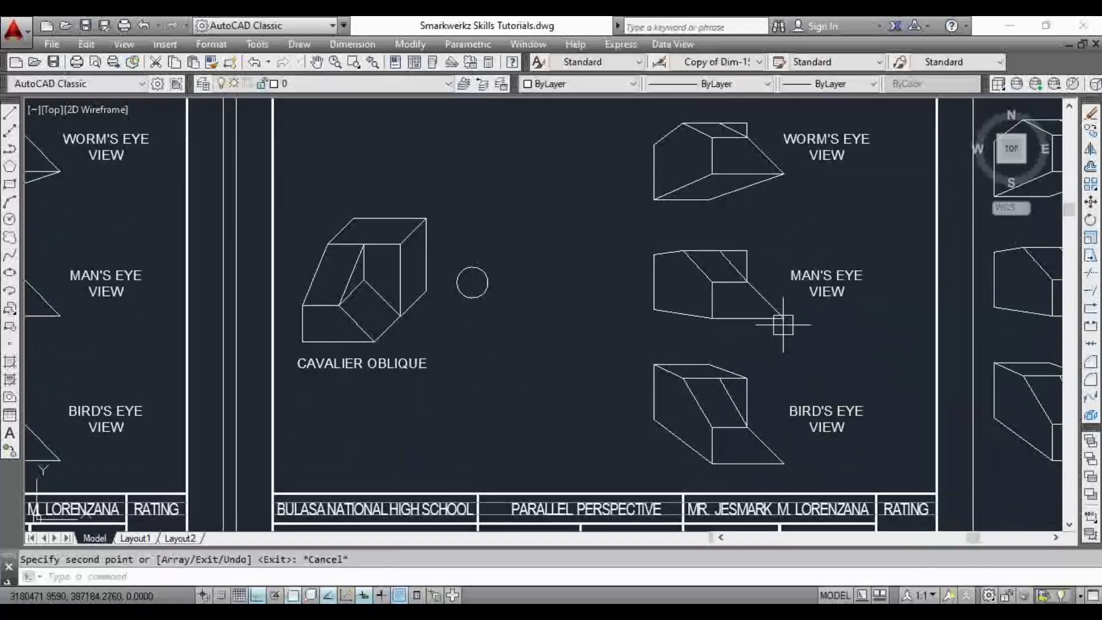
{"action": "middle_click_drag", "start_coordinate": [775, 333], "coordinate": [716, 370]}
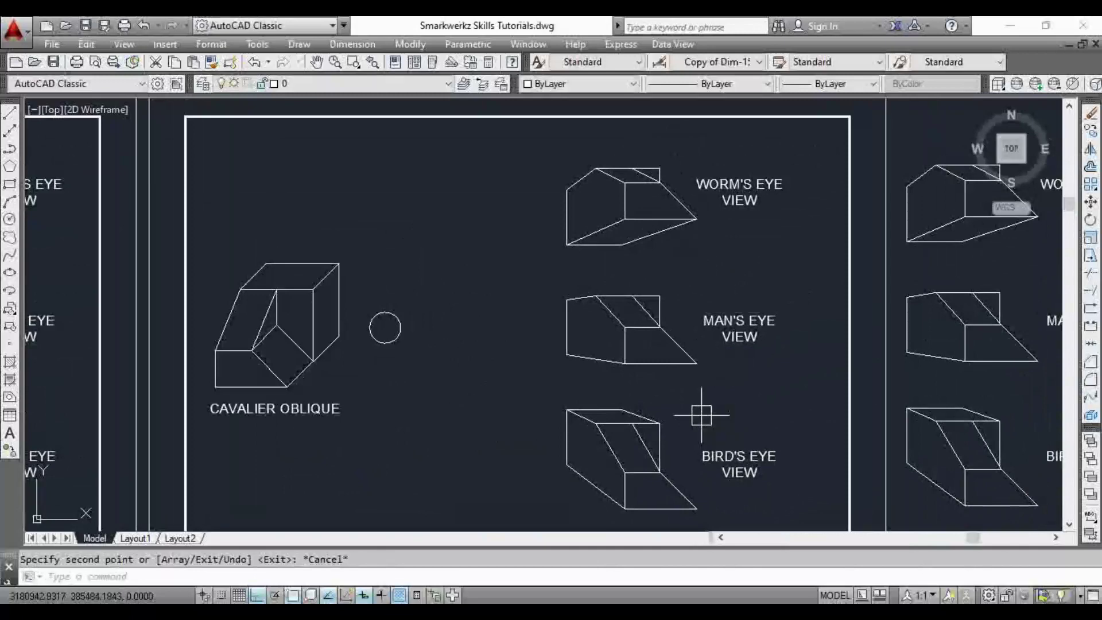
{"action": "scroll", "coordinate": [698, 367], "scroll_direction": "down", "scroll_amount": 2}
{"action": "scroll", "coordinate": [705, 342], "scroll_direction": "up", "scroll_amount": 2}
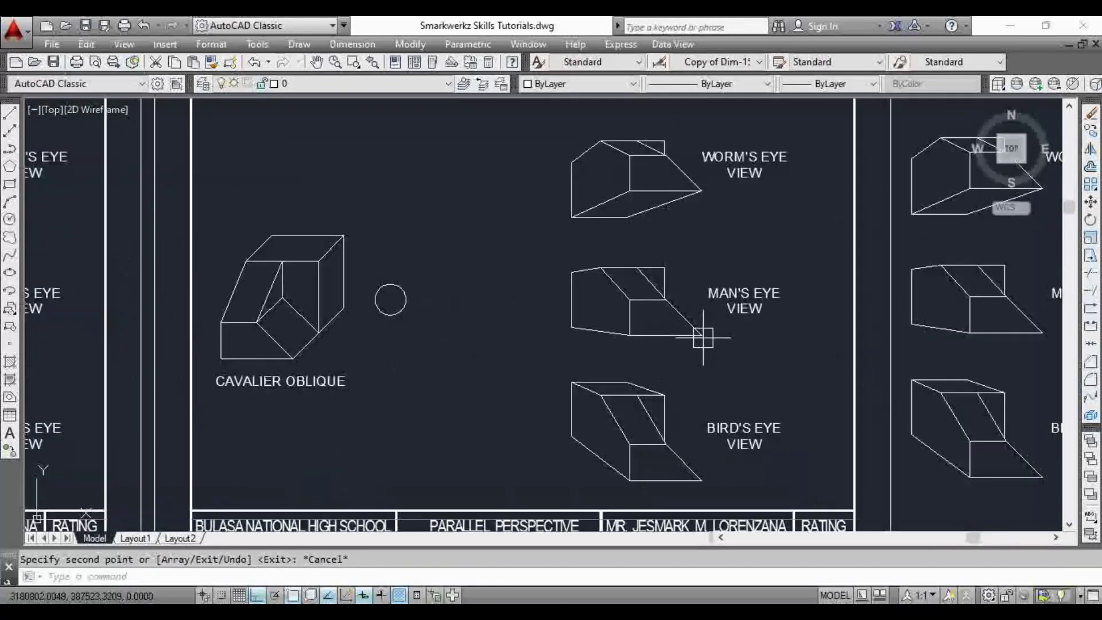
{"action": "middle_click_drag", "start_coordinate": [706, 360], "coordinate": [677, 373]}
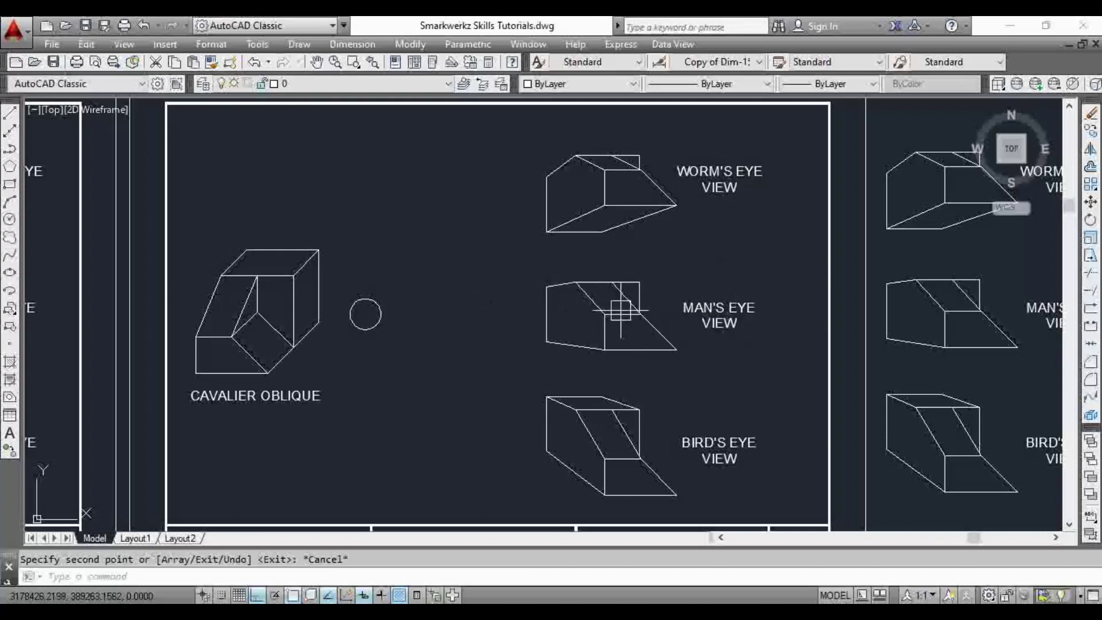
{"action": "mouse_move", "coordinate": [621, 310]}
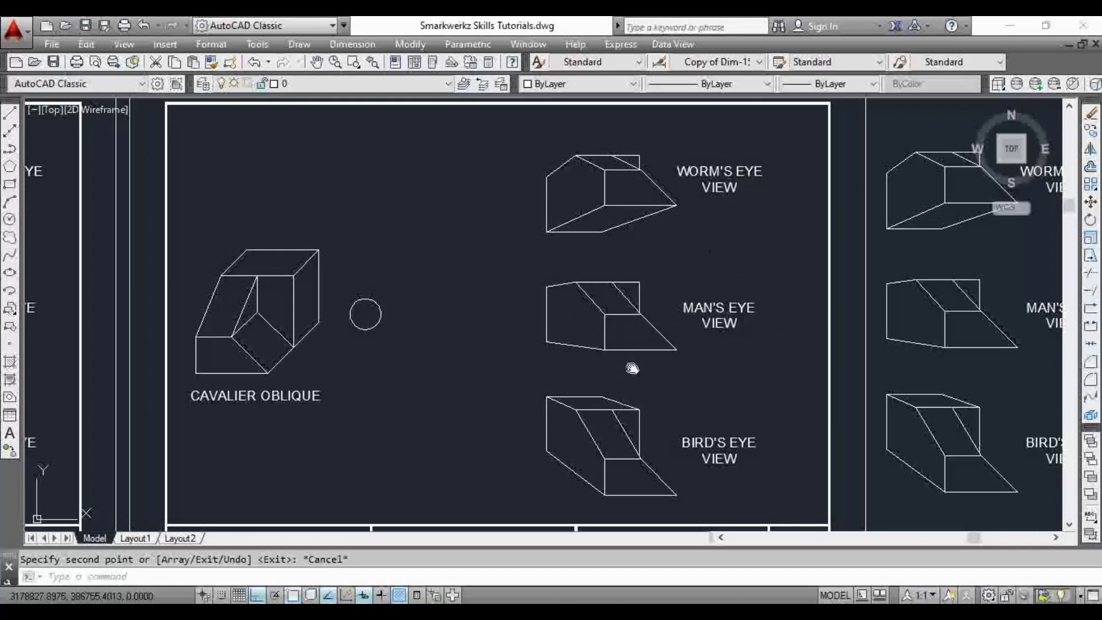
{"action": "middle_click_drag", "start_coordinate": [632, 368], "coordinate": [634, 352]}
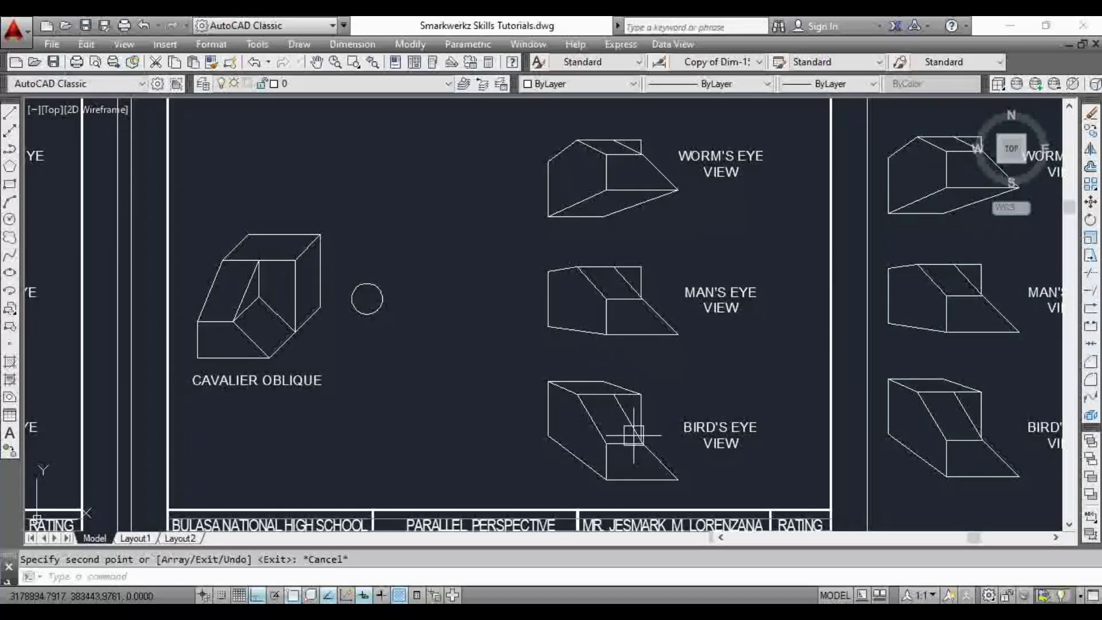
{"action": "scroll", "coordinate": [634, 434], "scroll_direction": "up", "scroll_amount": 2}
{"action": "middle_click_drag", "start_coordinate": [632, 423], "coordinate": [626, 381]}
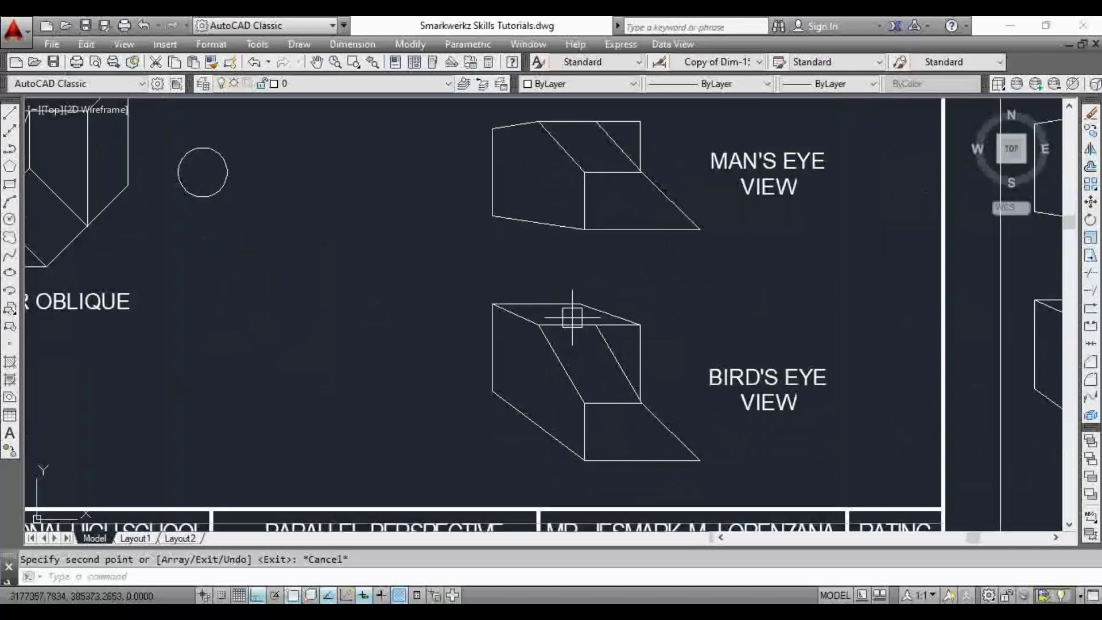
{"action": "middle_click_drag", "start_coordinate": [570, 315], "coordinate": [588, 344]}
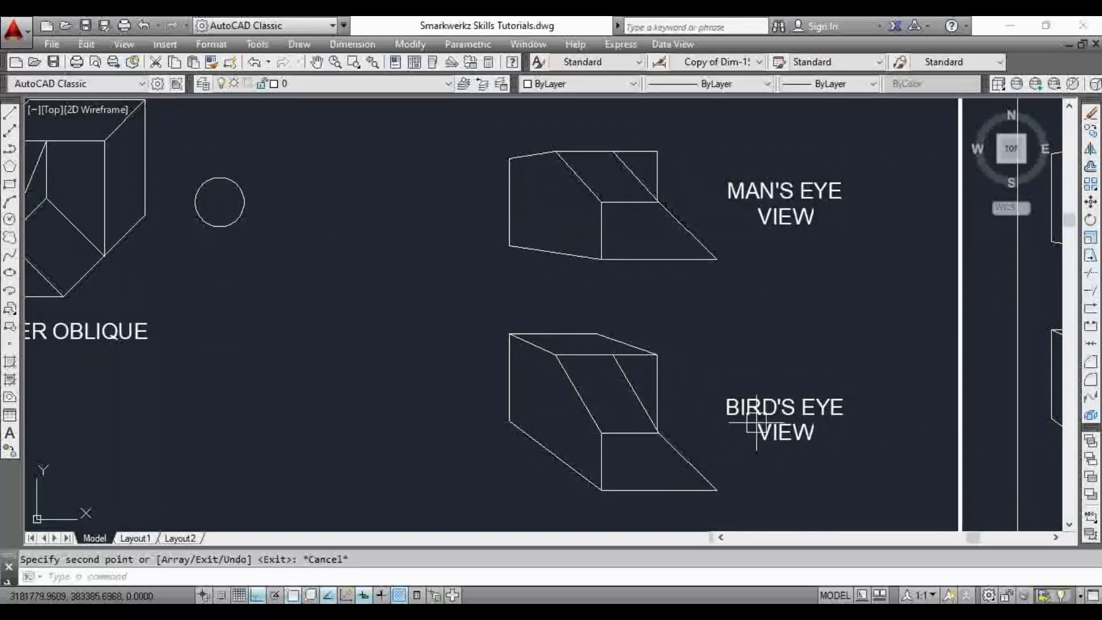
{"action": "scroll", "coordinate": [690, 408], "scroll_direction": "down", "scroll_amount": 2}
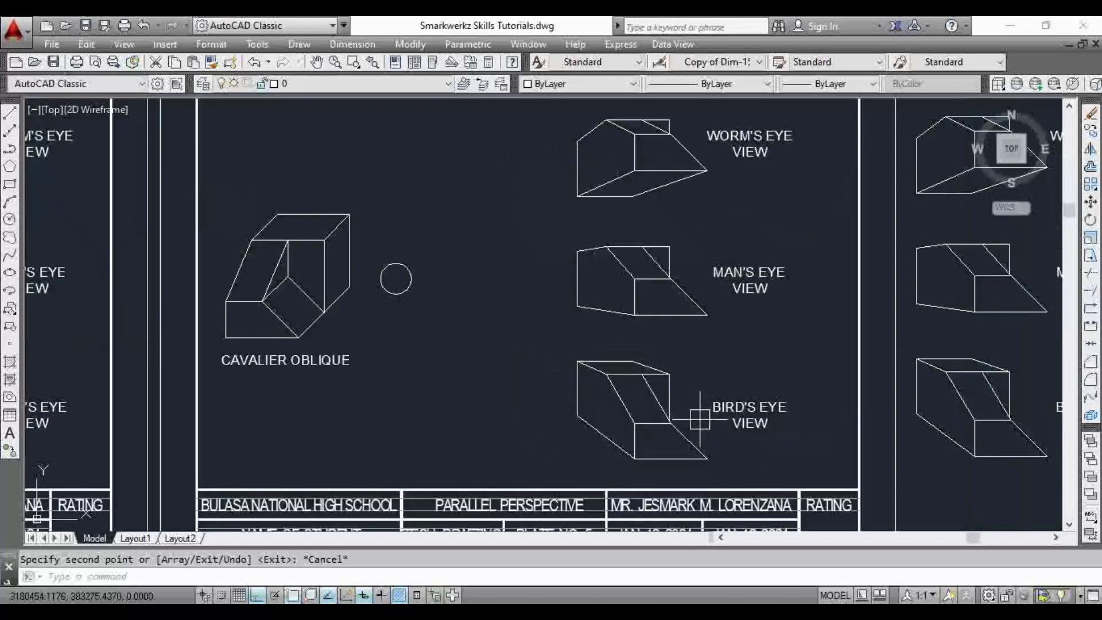
{"action": "scroll", "coordinate": [660, 399], "scroll_direction": "up", "scroll_amount": 3}
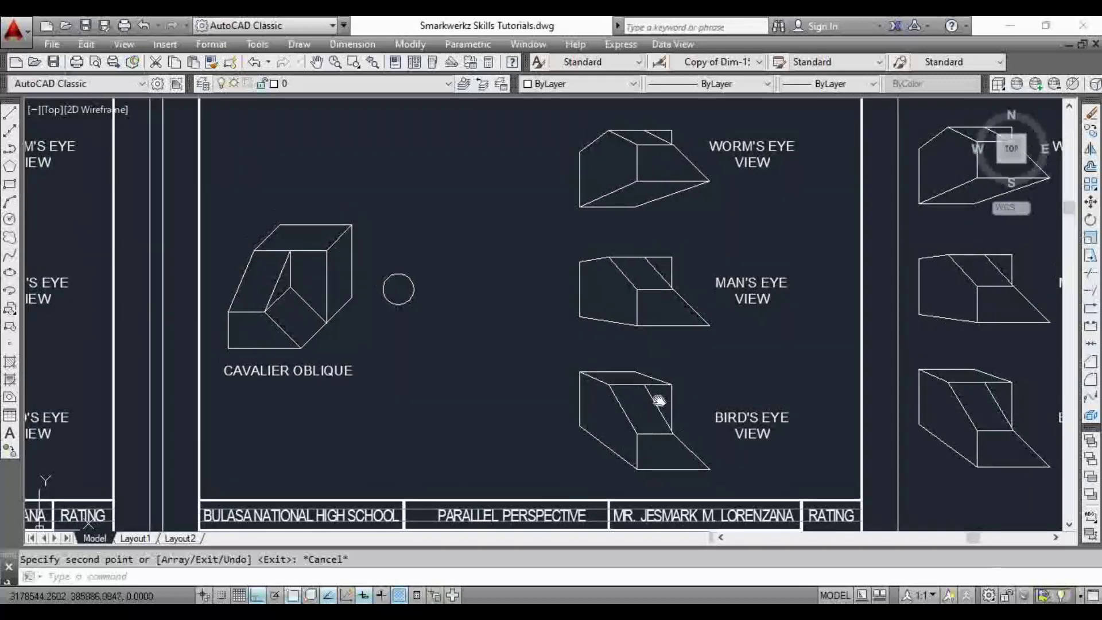
{"action": "middle_click_drag", "start_coordinate": [665, 258], "coordinate": [664, 319]}
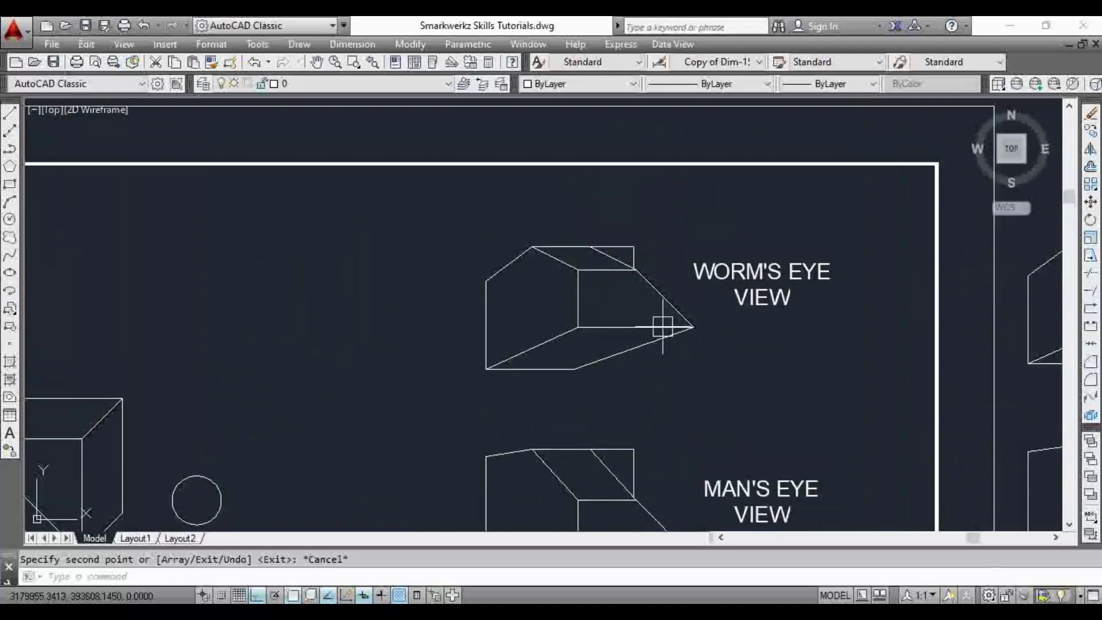
{"action": "middle_click_drag", "start_coordinate": [667, 364], "coordinate": [671, 292]}
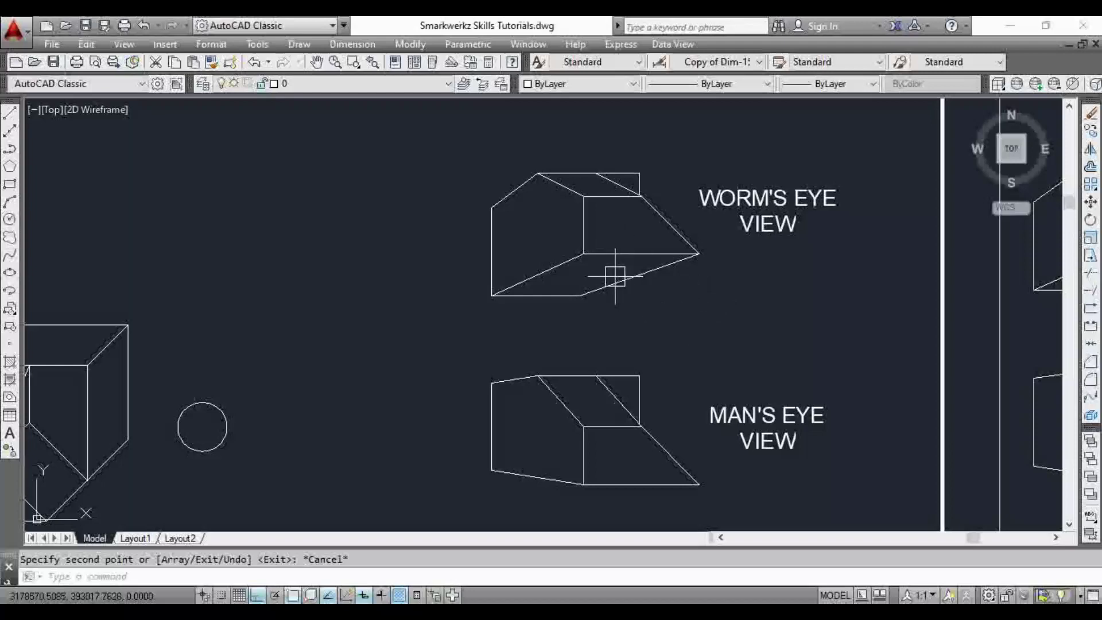
{"action": "scroll", "coordinate": [612, 251], "scroll_direction": "down", "scroll_amount": 3}
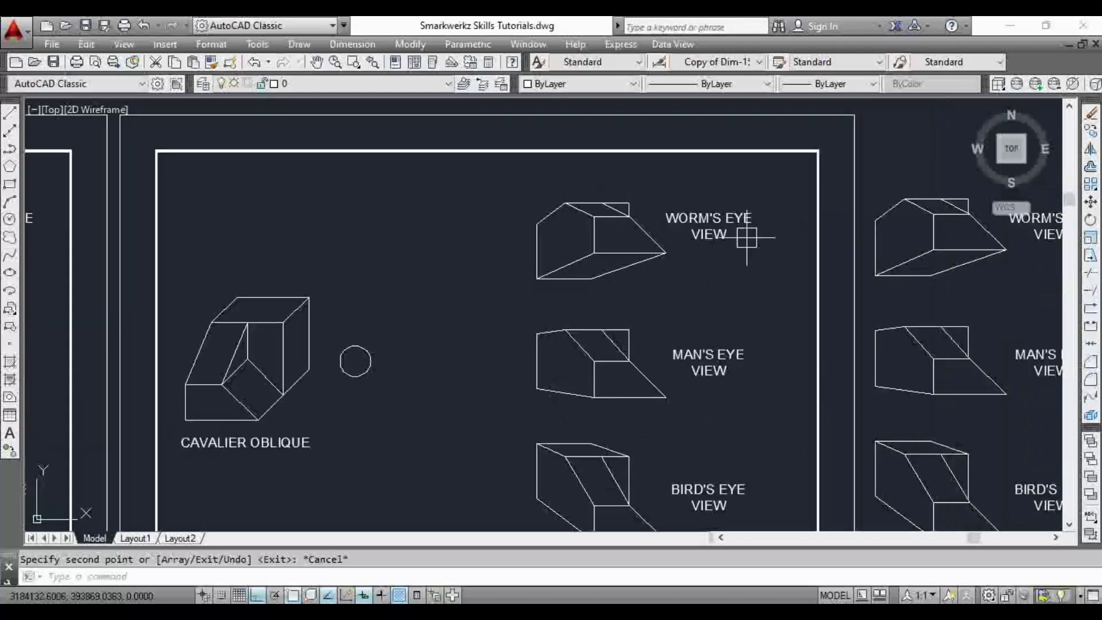
{"action": "scroll", "coordinate": [659, 248], "scroll_direction": "down", "scroll_amount": 4}
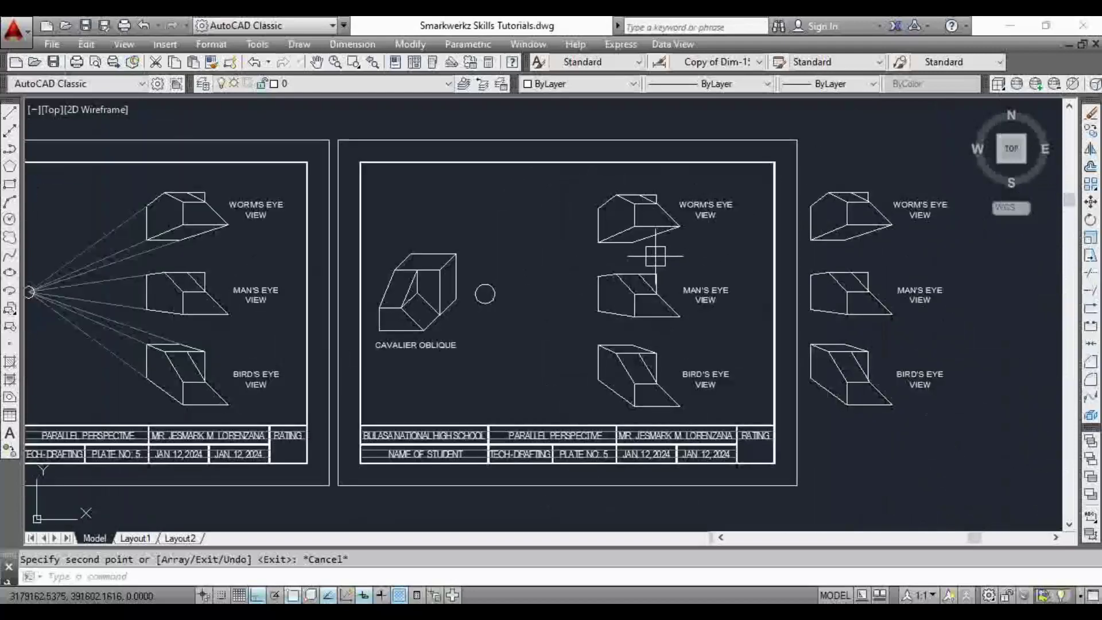
Delete the three reference views and their labels outside the plate's right border.
{"action": "scroll", "coordinate": [718, 275], "scroll_direction": "down", "scroll_amount": 1}
{"action": "middle_click_drag", "start_coordinate": [728, 282], "coordinate": [663, 289]}
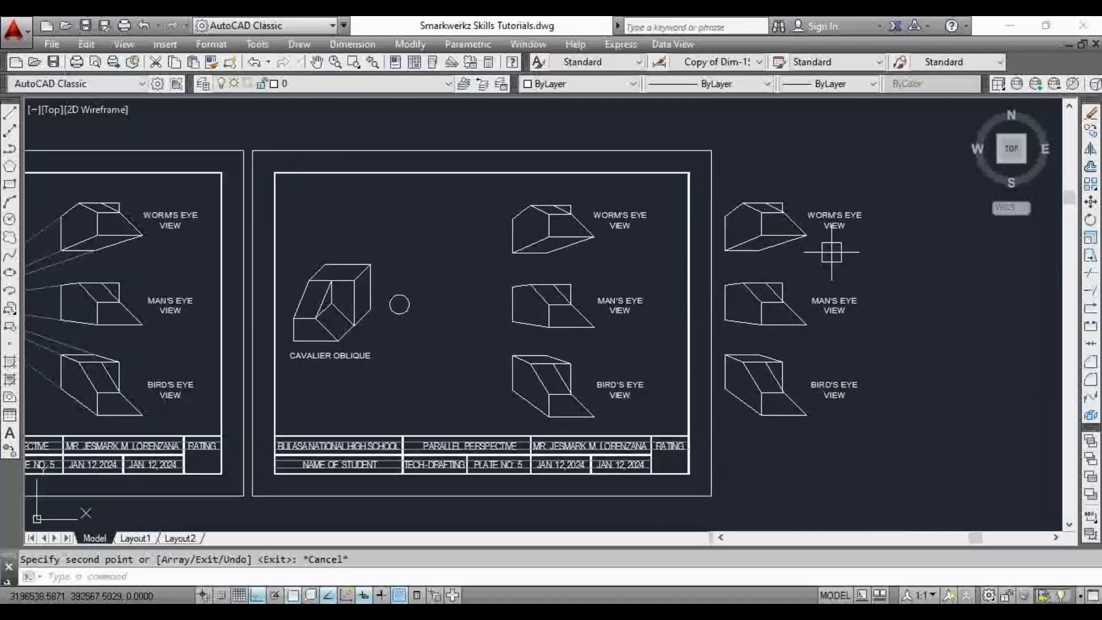
{"action": "left_click", "coordinate": [921, 170]}
{"action": "left_click", "coordinate": [722, 443]}
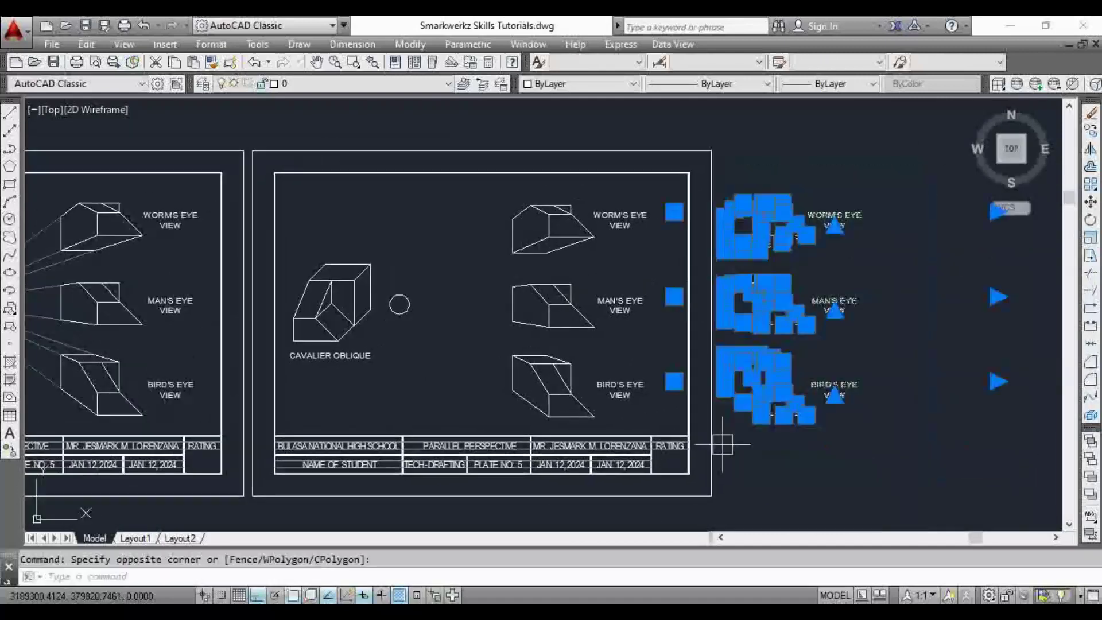
{"action": "key", "text": "Delete"}
Draw a projection line from the upper-left corner of the worm's eye view to the circle's center.
{"action": "scroll", "coordinate": [542, 270], "scroll_direction": "up", "scroll_amount": 5}
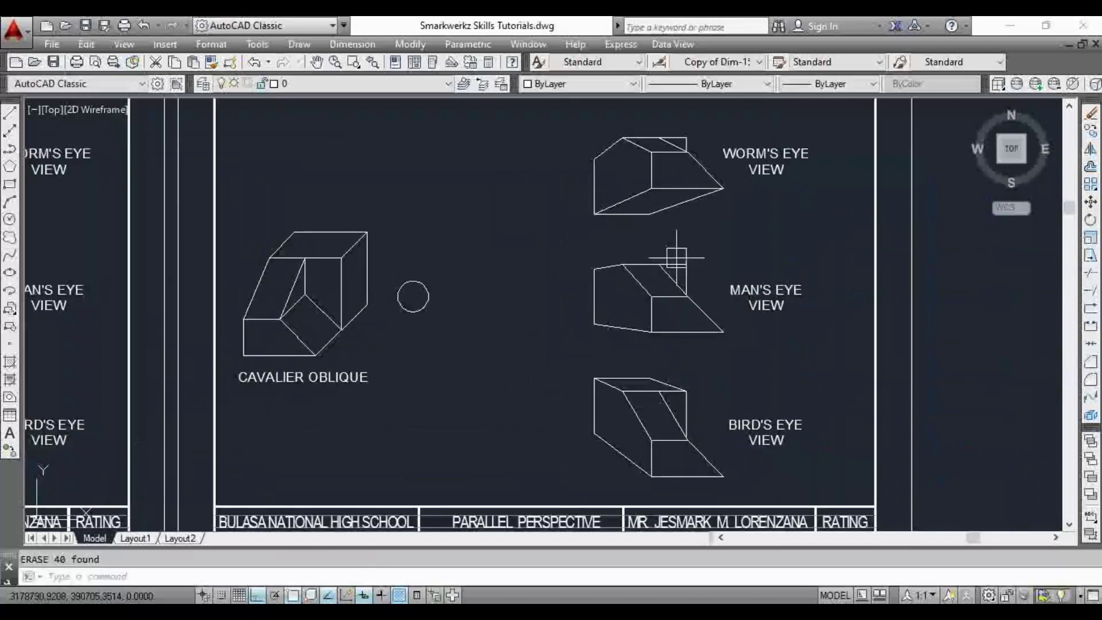
{"action": "middle_click_drag", "start_coordinate": [721, 270], "coordinate": [722, 269]}
{"action": "mouse_move", "coordinate": [638, 302]}
{"action": "middle_mouse_down"}
{"action": "mouse_move", "coordinate": [657, 314]}
{"action": "mouse_move", "coordinate": [645, 311]}
{"action": "middle_mouse_up"}
{"action": "scroll", "coordinate": [645, 310], "scroll_direction": "down", "scroll_amount": 2}
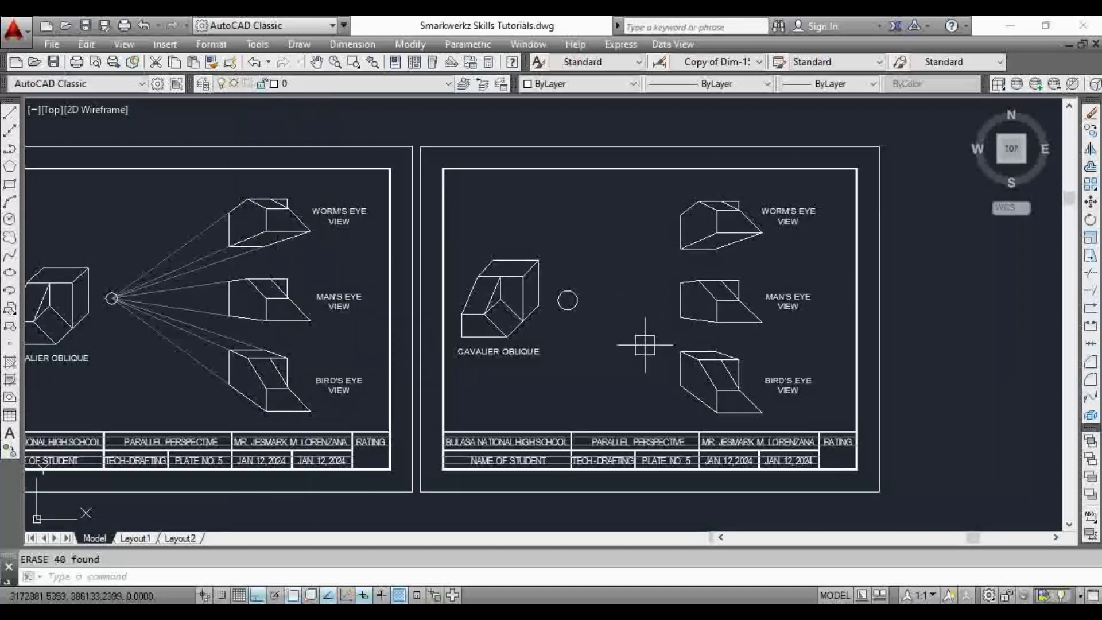
{"action": "scroll", "coordinate": [604, 295], "scroll_direction": "up", "scroll_amount": 2}
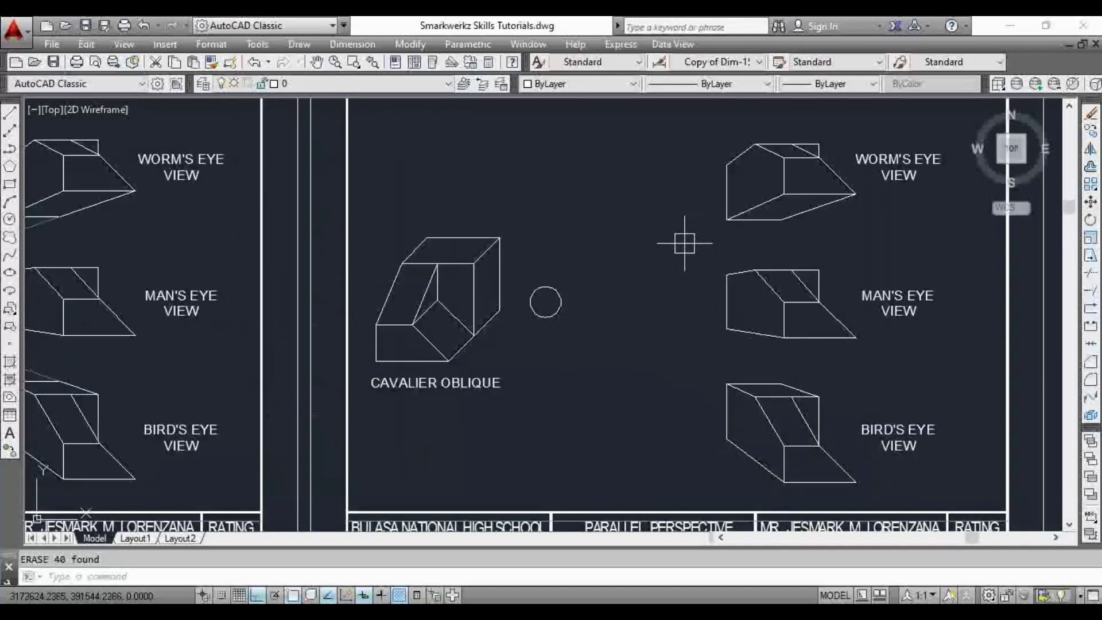
{"action": "key", "text": "Return"}
{"action": "scroll", "coordinate": [713, 206], "scroll_direction": "up", "scroll_amount": 2}
{"action": "left_click", "coordinate": [738, 142]}
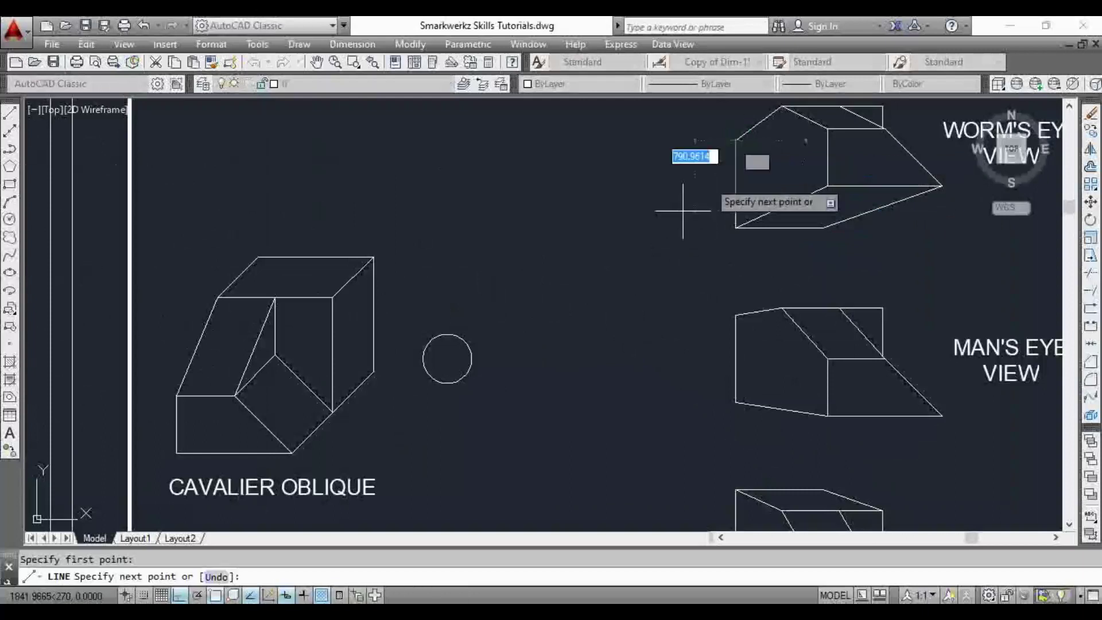
{"action": "left_click", "coordinate": [447, 359]}
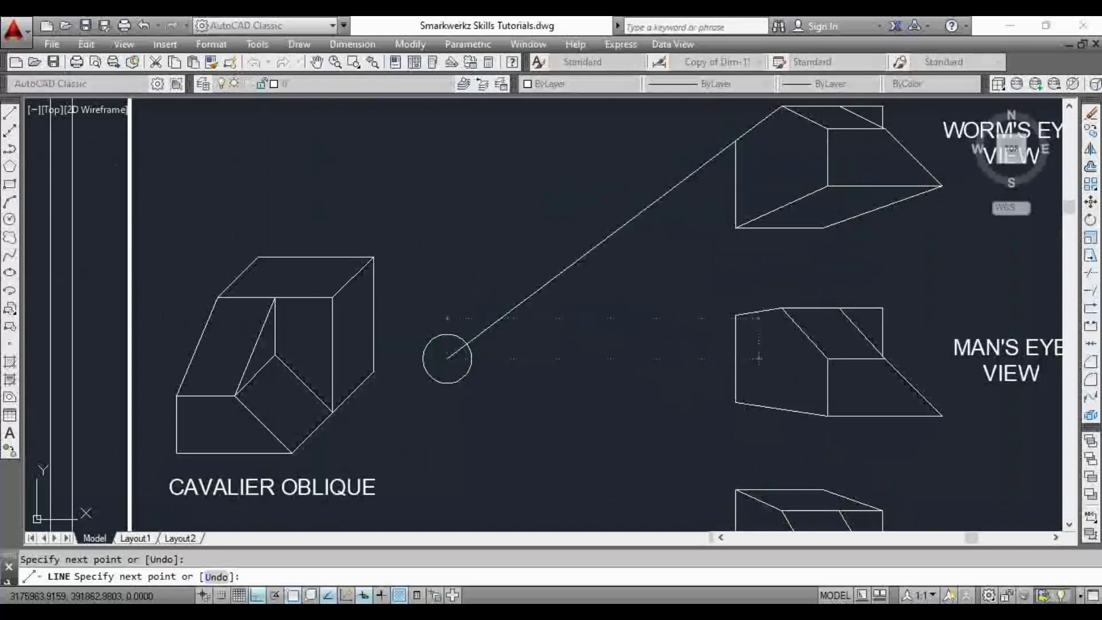
{"action": "key", "text": "Return"}
Draw projection lines from both ends of the worm's eye view's bottom edge to the circle's center.
{"action": "key", "text": "Return"}
{"action": "left_click", "coordinate": [736, 228]}
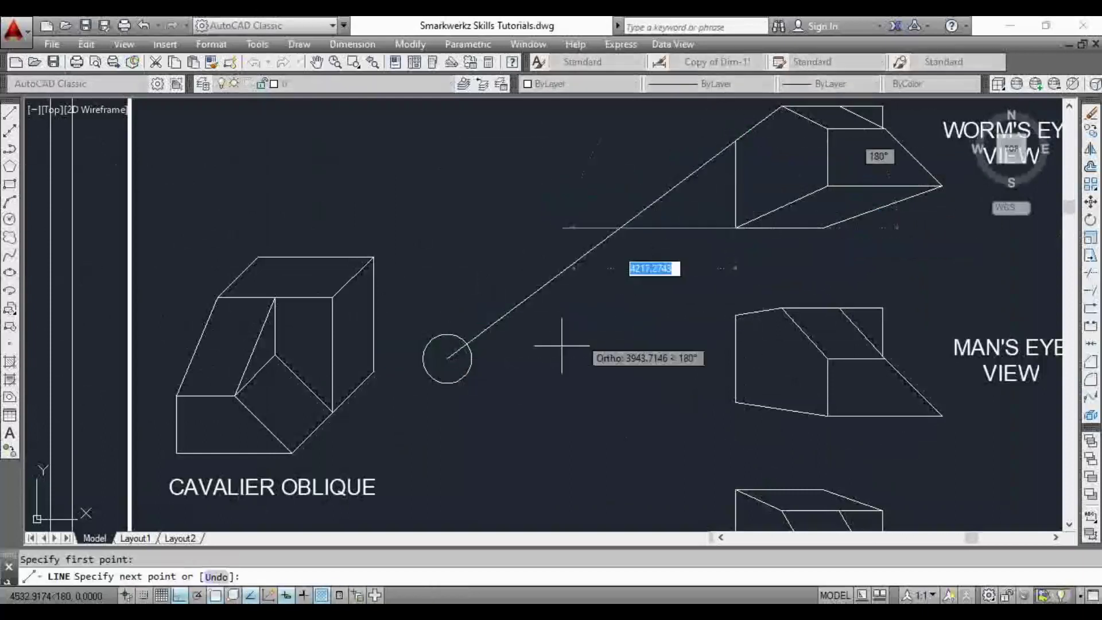
{"action": "left_click", "coordinate": [447, 358]}
{"action": "key", "text": "Return"}
{"action": "key", "text": "Return"}
{"action": "left_click", "coordinate": [824, 228]}
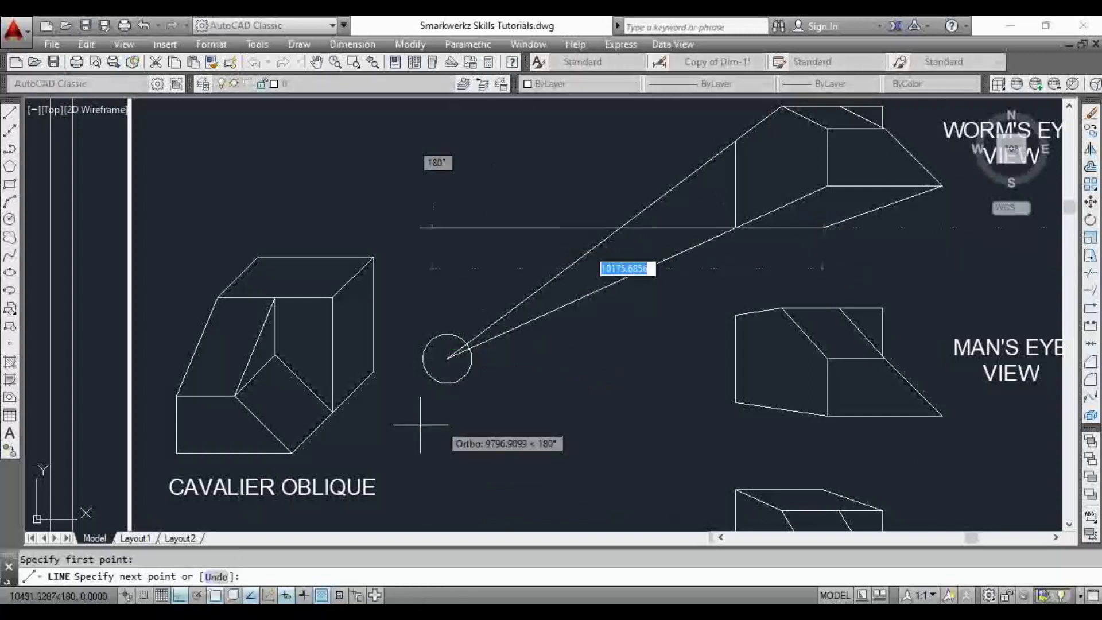
{"action": "left_click", "coordinate": [447, 359]}
{"action": "key", "text": "Escape"}
Draw projection lines from the upper-left and lower-left corners of the man's eye view to the circle's center.
{"action": "type", "text": "l"}
{"action": "key", "text": "Return"}
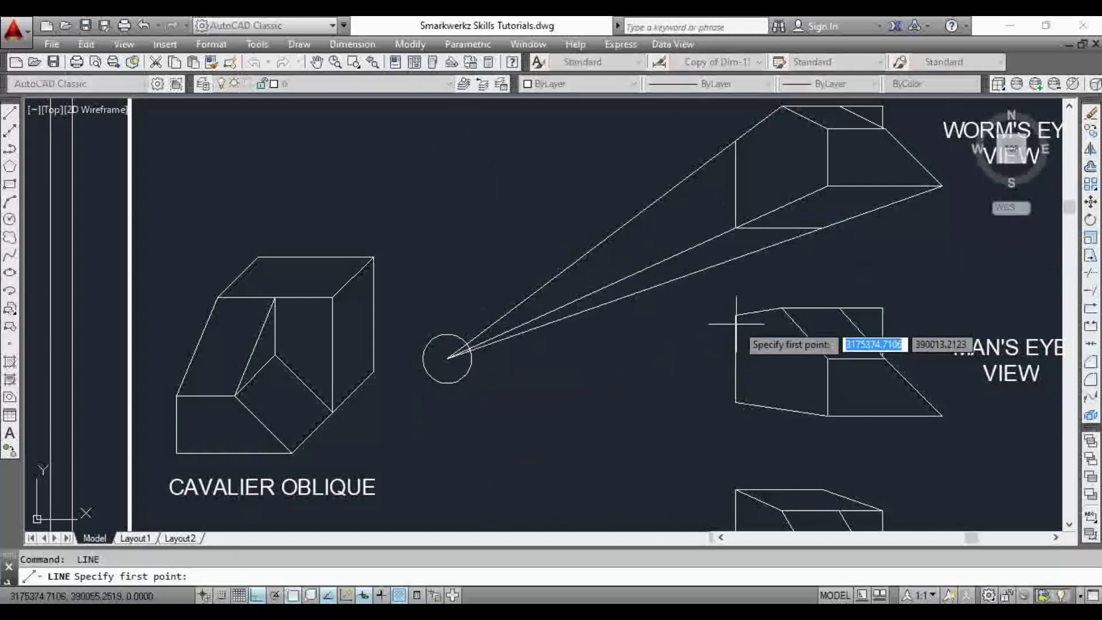
{"action": "left_click", "coordinate": [736, 315]}
{"action": "left_click", "coordinate": [448, 358]}
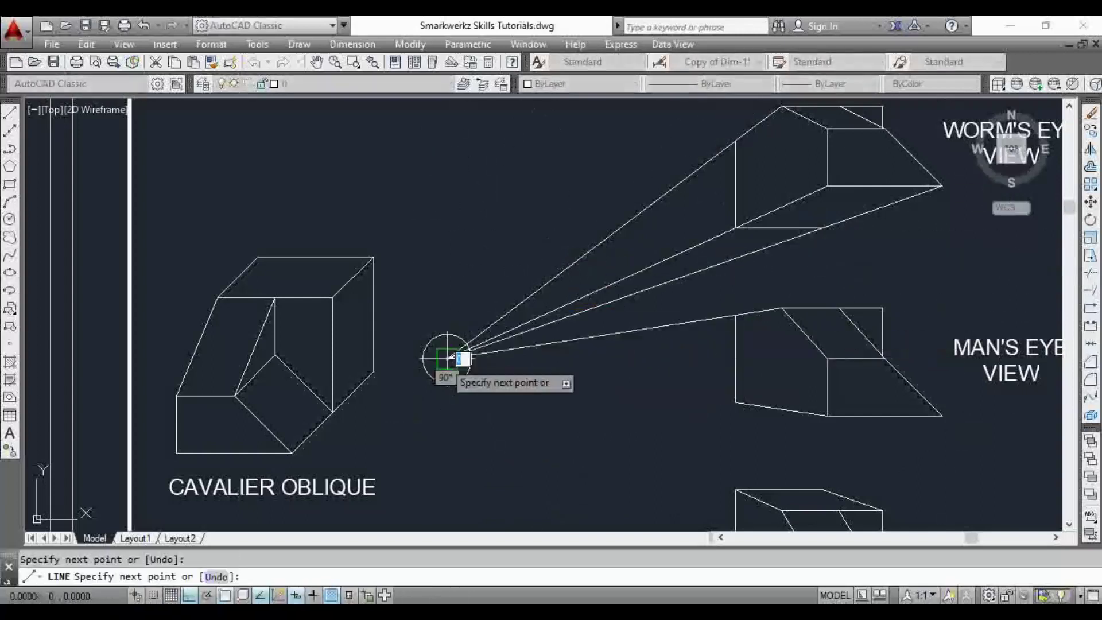
{"action": "key", "text": "Return"}
{"action": "key", "text": "Return"}
{"action": "left_click", "coordinate": [735, 402]}
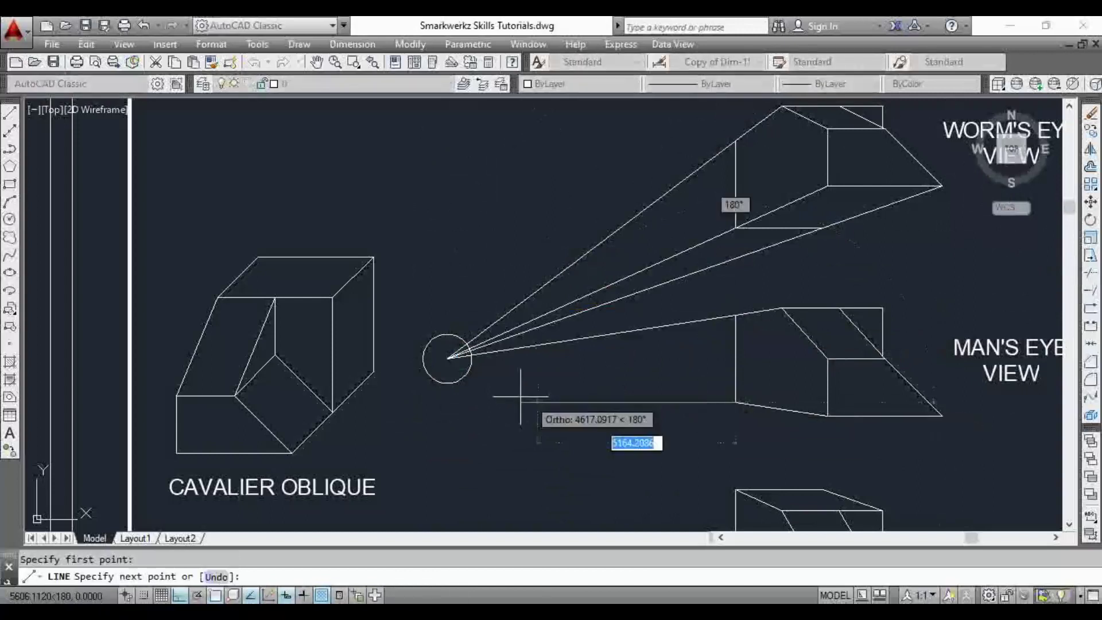
{"action": "left_click", "coordinate": [448, 359]}
{"action": "key", "text": "Escape"}
Draw projection lines from both ends of the bird's eye view's top rear edge to the circle's center.
{"action": "middle_click_drag", "start_coordinate": [729, 445], "coordinate": [722, 364]}
{"action": "type", "text": "l"}
{"action": "key", "text": "Return"}
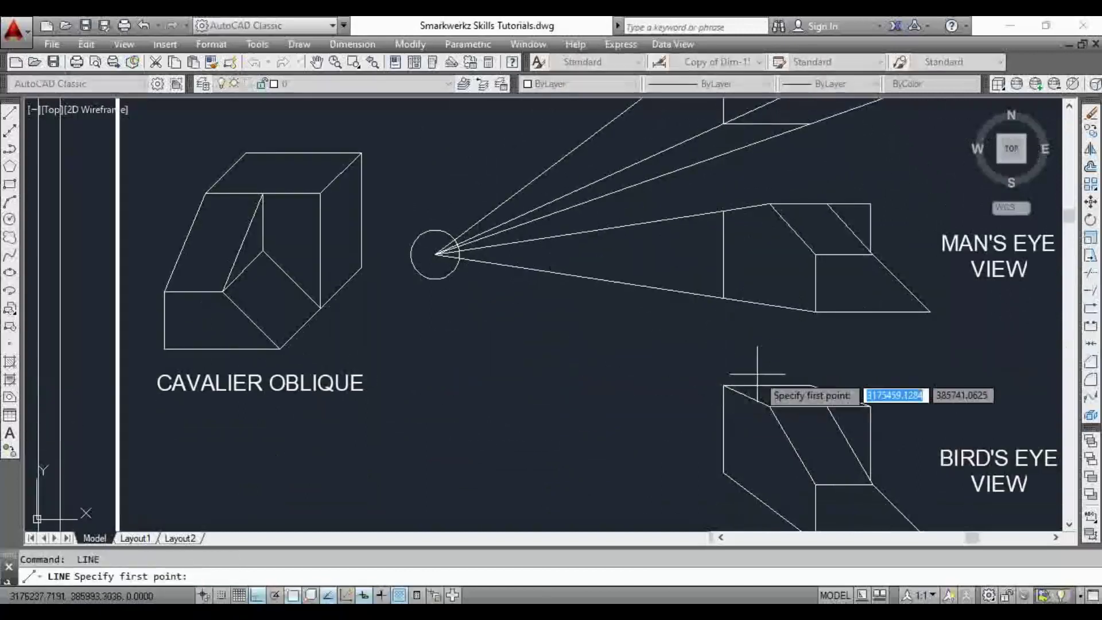
{"action": "left_click", "coordinate": [809, 386]}
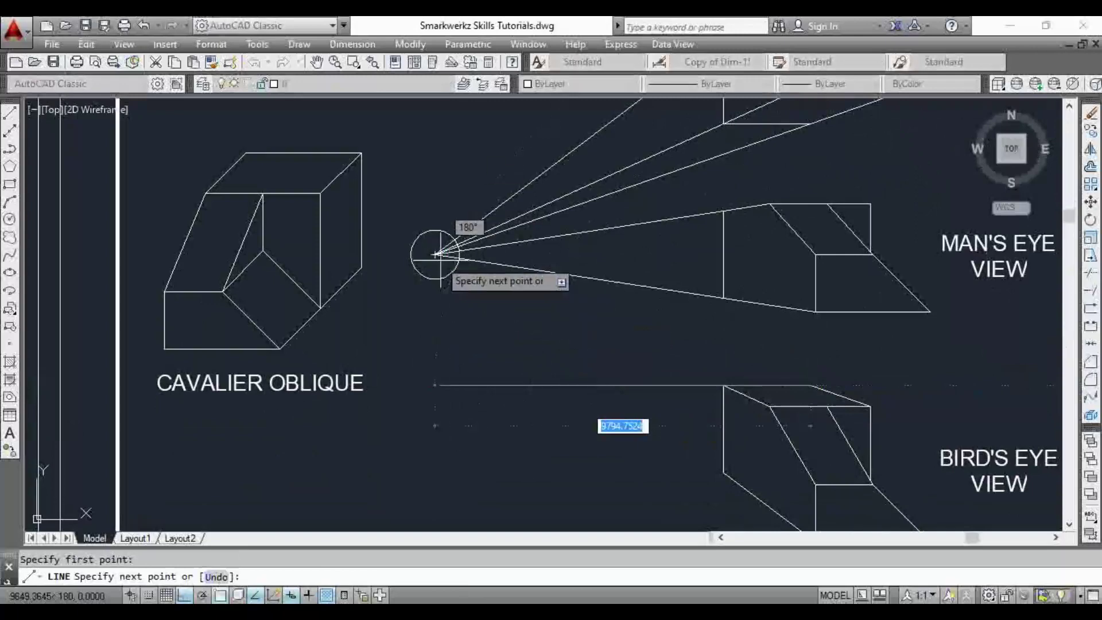
{"action": "key", "text": "Escape"}
{"action": "key", "text": "Return"}
{"action": "left_click", "coordinate": [723, 384]}
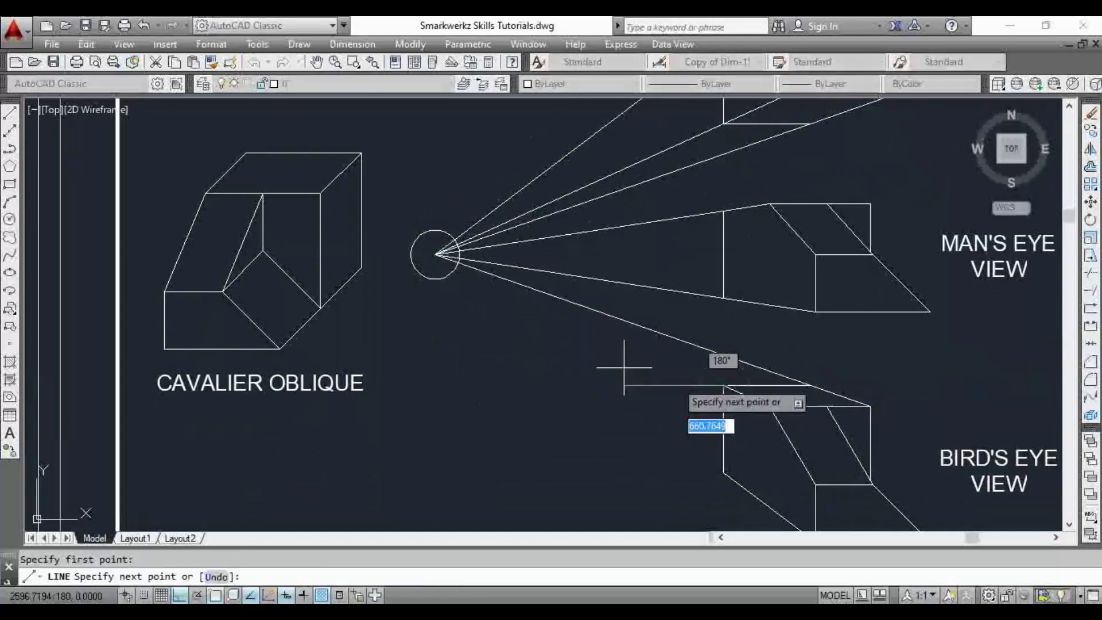
{"action": "left_click", "coordinate": [435, 254]}
{"action": "key", "text": "Escape"}
Draw a projection line from the lower-left corner of the bird's eye view to the circle's center.
{"action": "middle_click_drag", "start_coordinate": [662, 409], "coordinate": [662, 331]}
{"action": "key", "text": "Return"}
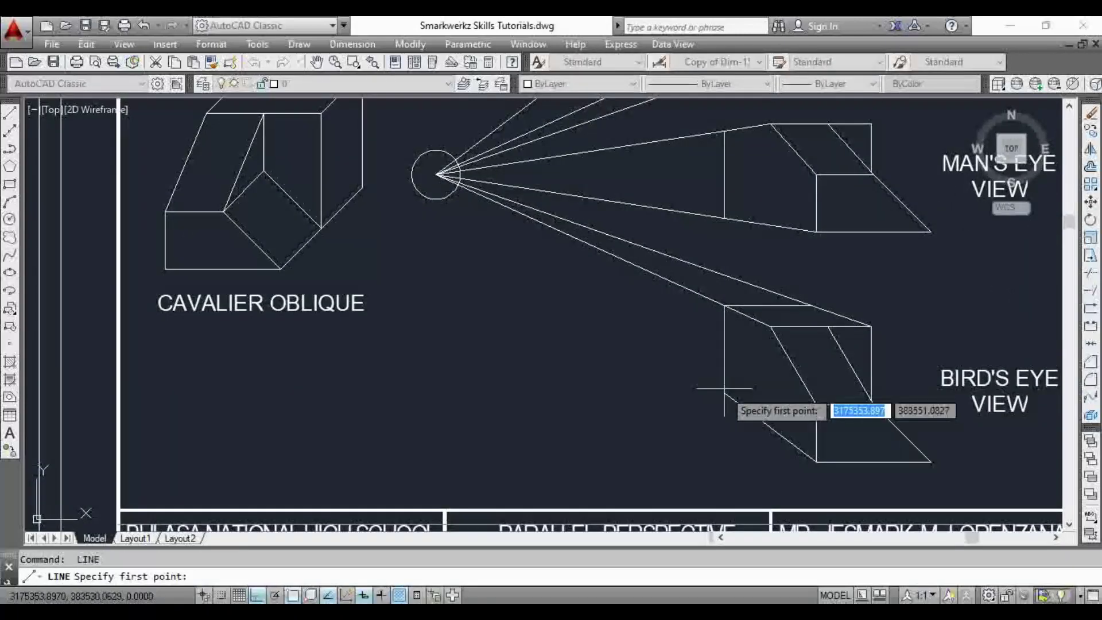
{"action": "left_click", "coordinate": [724, 393]}
{"action": "left_click", "coordinate": [436, 174]}
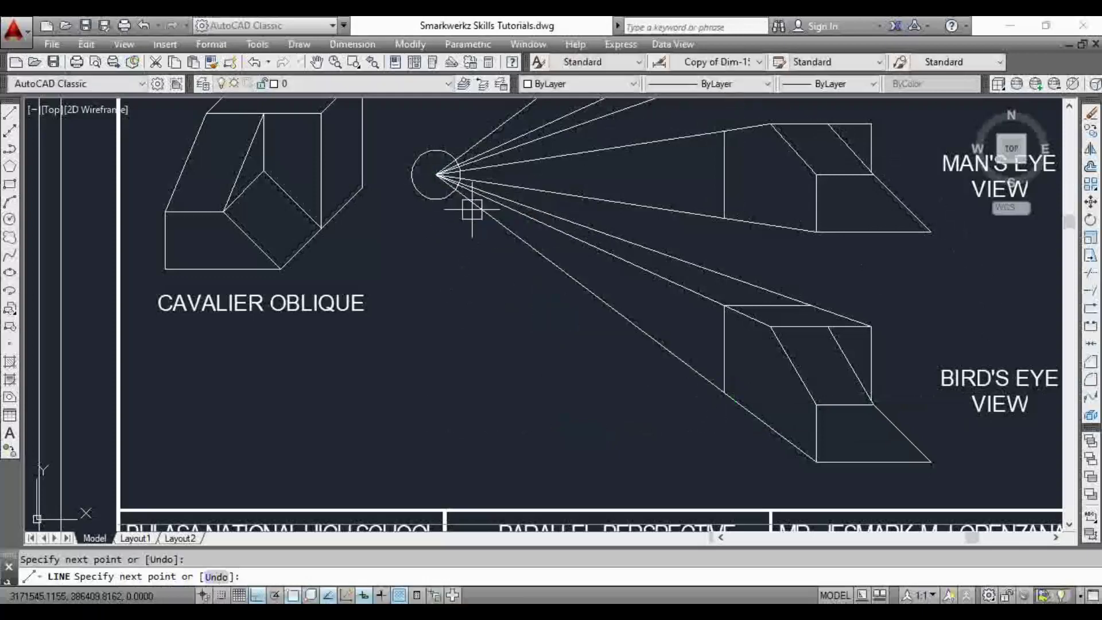
{"action": "key", "text": "Escape"}
{"action": "scroll", "coordinate": [733, 278], "scroll_direction": "down", "scroll_amount": 4}
{"action": "middle_click_drag", "start_coordinate": [733, 277], "coordinate": [737, 301]}
{"action": "key", "text": "Escape"}
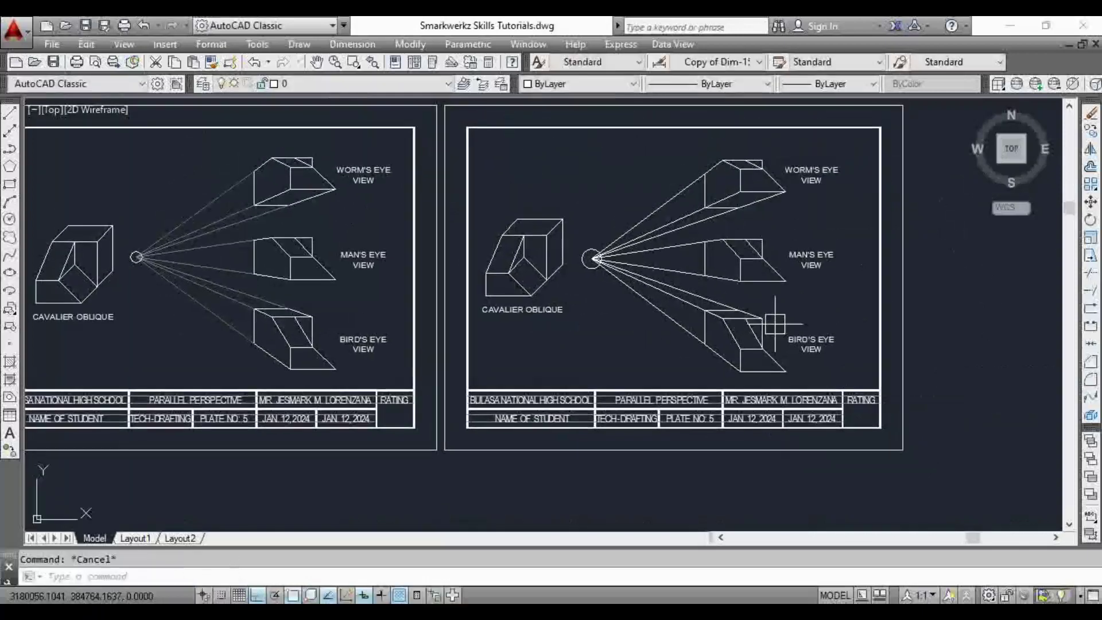
Change the color of all projection lines between the circle and the three views to grey, index color 8.
{"action": "scroll", "coordinate": [678, 252], "scroll_direction": "up", "scroll_amount": 2}
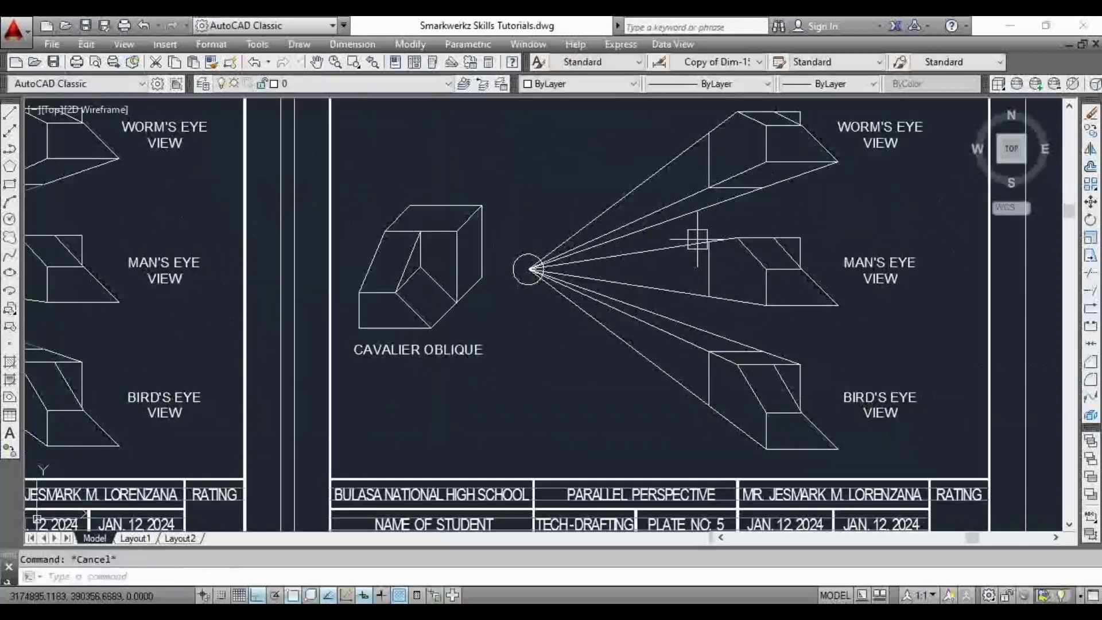
{"action": "scroll", "coordinate": [697, 239], "scroll_direction": "down", "scroll_amount": 2}
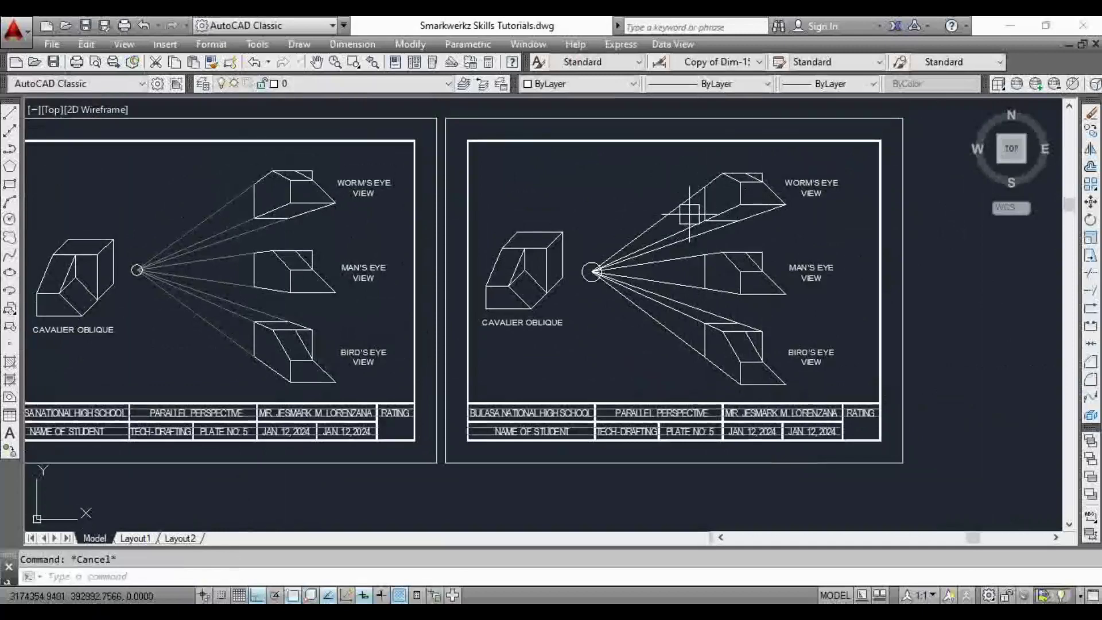
{"action": "scroll", "coordinate": [689, 213], "scroll_direction": "up", "scroll_amount": 4}
{"action": "left_click", "coordinate": [664, 196]}
{"action": "left_click", "coordinate": [666, 261]}
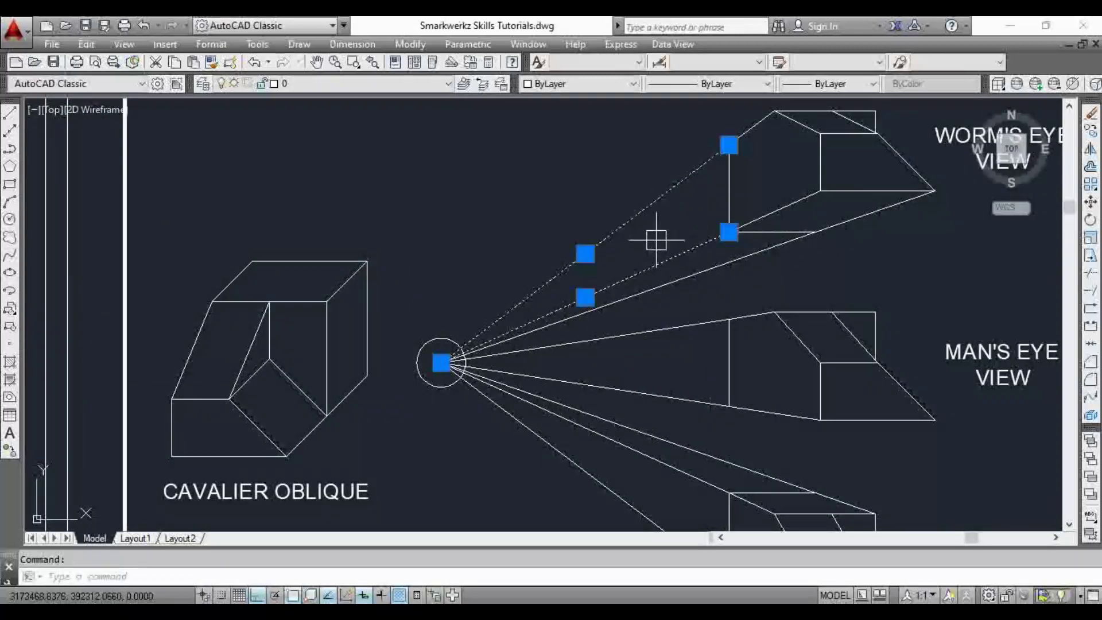
{"action": "left_click", "coordinate": [656, 235]}
{"action": "scroll", "coordinate": [626, 344], "scroll_direction": "down", "scroll_amount": 4}
{"action": "left_click", "coordinate": [622, 380]}
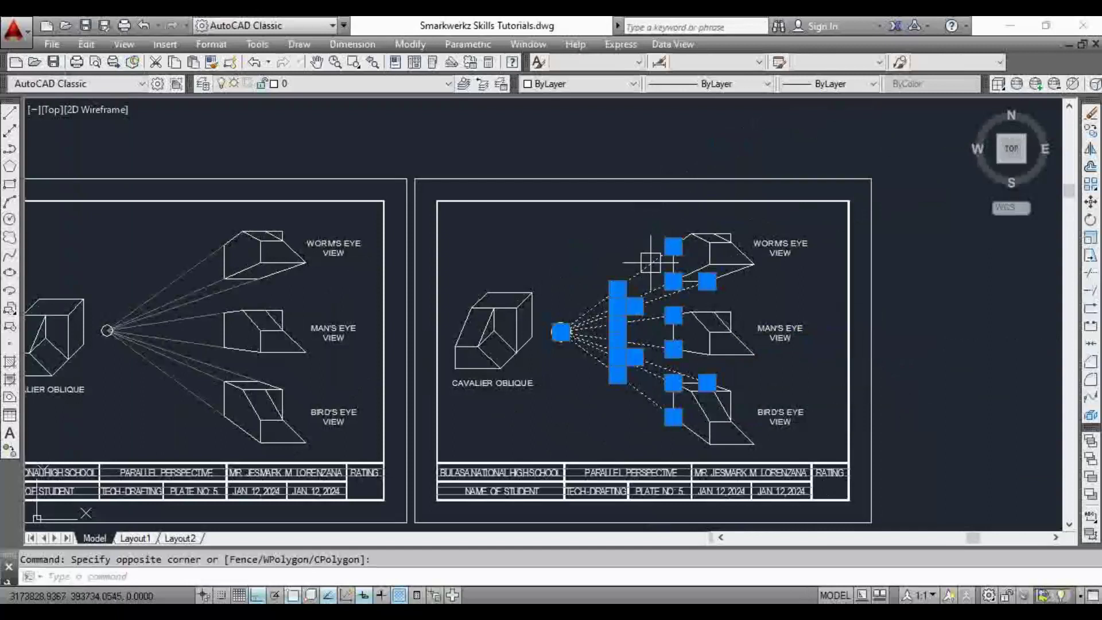
{"action": "left_click", "coordinate": [606, 85]}
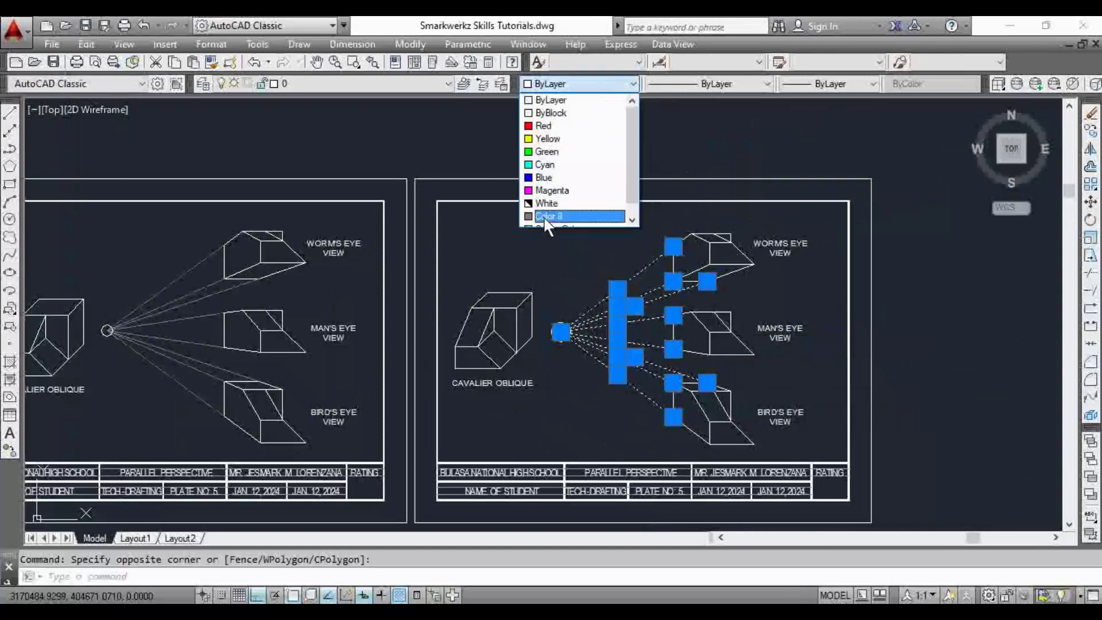
{"action": "scroll", "coordinate": [644, 178], "scroll_direction": "down", "scroll_amount": 1}
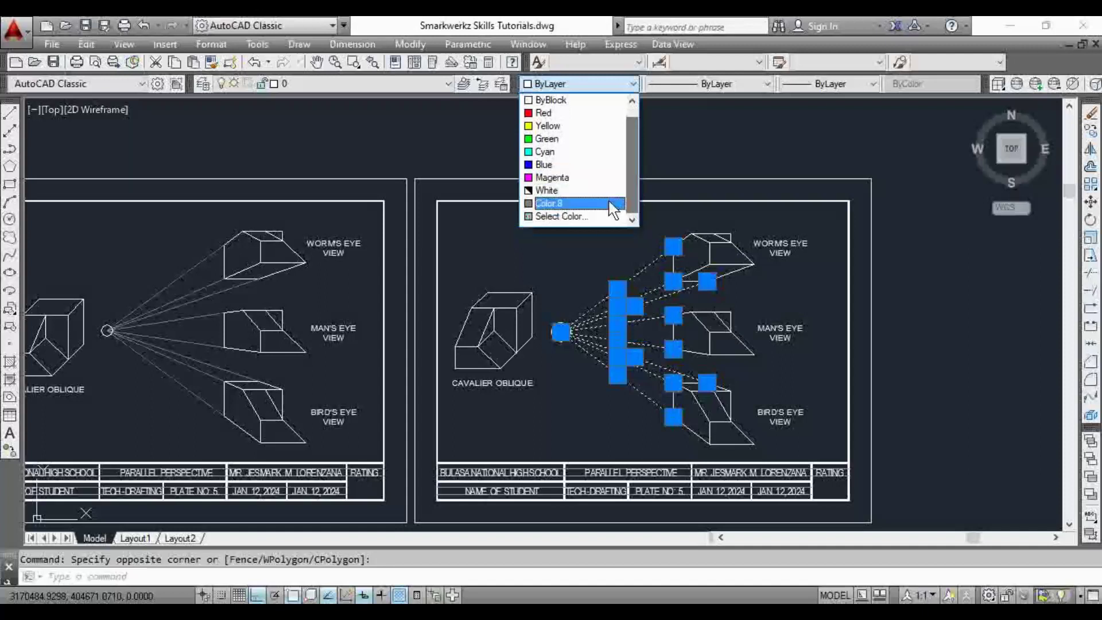
{"action": "left_click", "coordinate": [567, 216]}
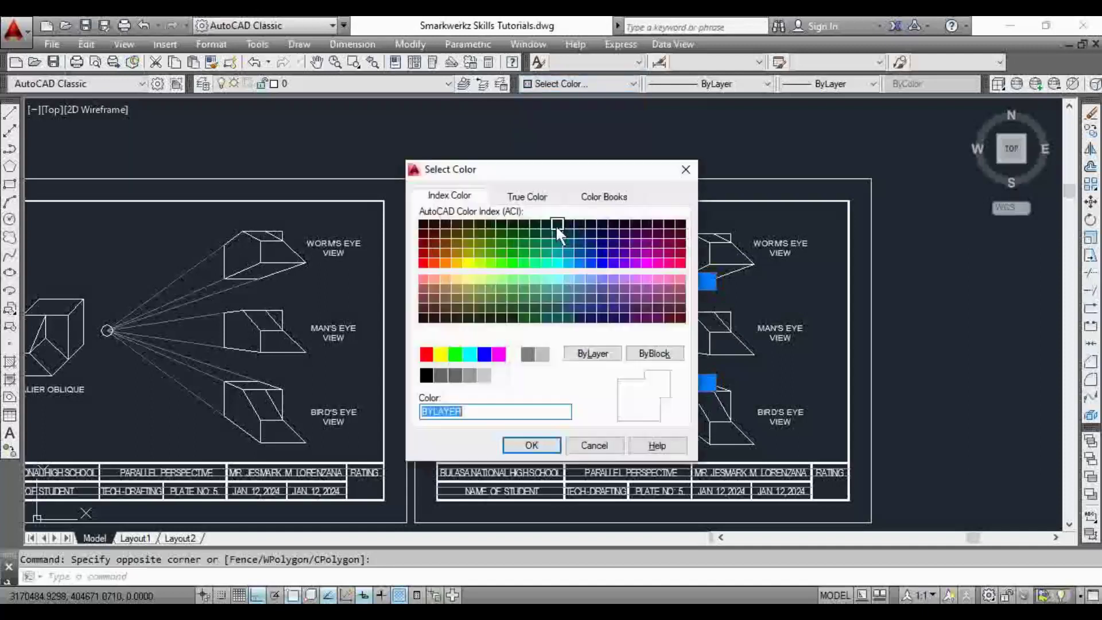
{"action": "left_click", "coordinate": [527, 354]}
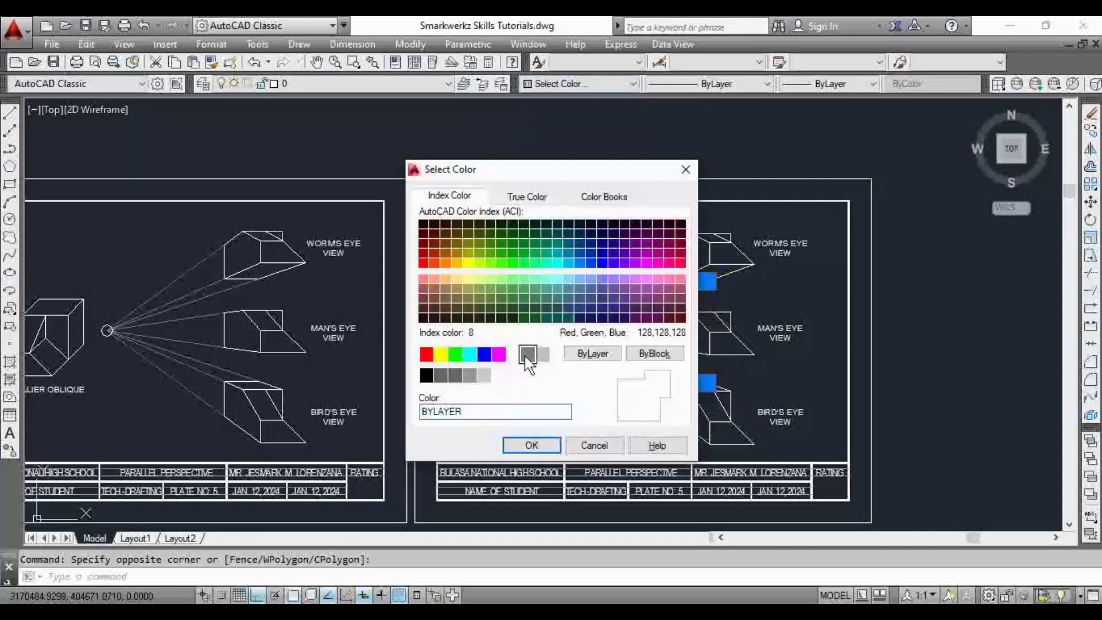
{"action": "left_click", "coordinate": [531, 447]}
{"action": "key", "text": "Escape"}
Delete the entire reference plate beside the newly drawn plate, including its border, views and title block.
{"action": "scroll", "coordinate": [609, 326], "scroll_direction": "up", "scroll_amount": 3}
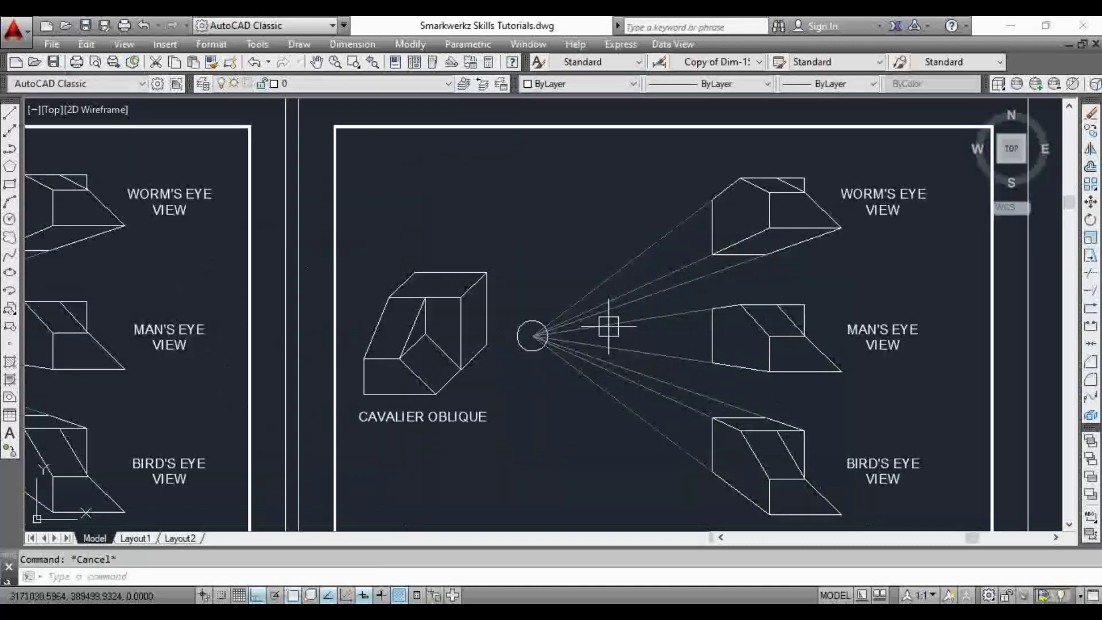
{"action": "scroll", "coordinate": [696, 217], "scroll_direction": "down", "scroll_amount": 2}
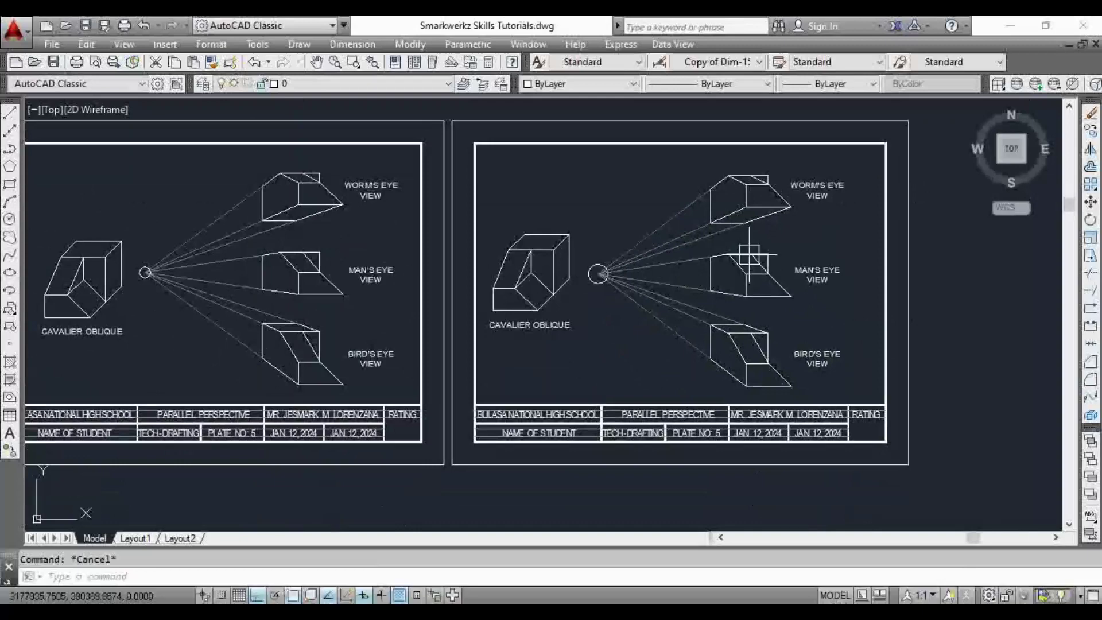
{"action": "scroll", "coordinate": [683, 233], "scroll_direction": "up", "scroll_amount": 2}
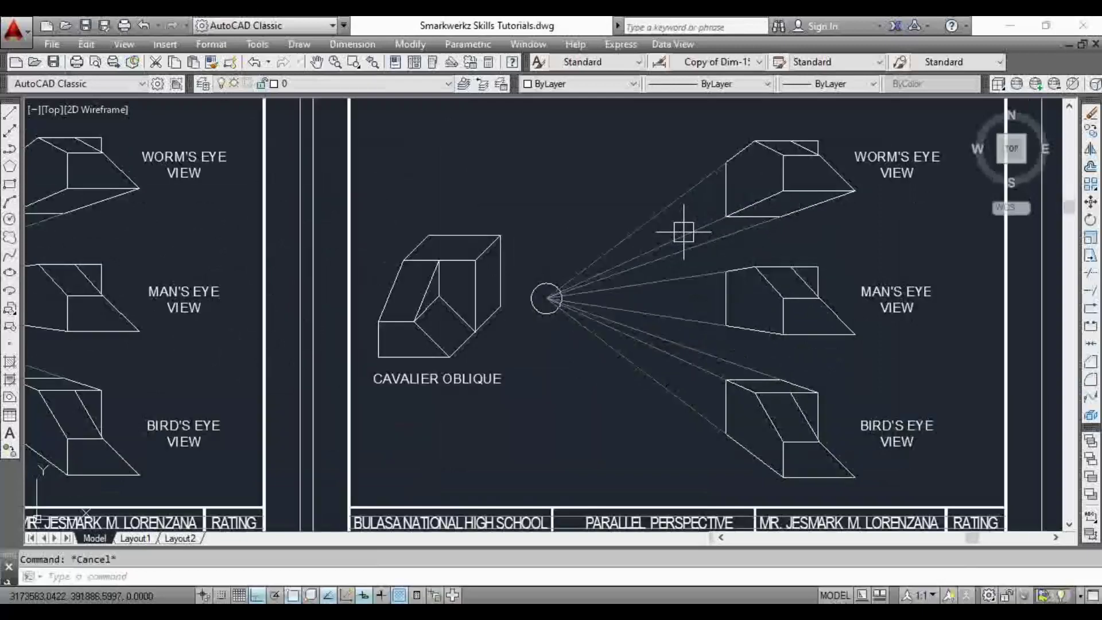
{"action": "scroll", "coordinate": [683, 233], "scroll_direction": "down", "scroll_amount": 2}
{"action": "middle_click_drag", "start_coordinate": [687, 322], "coordinate": [686, 303]}
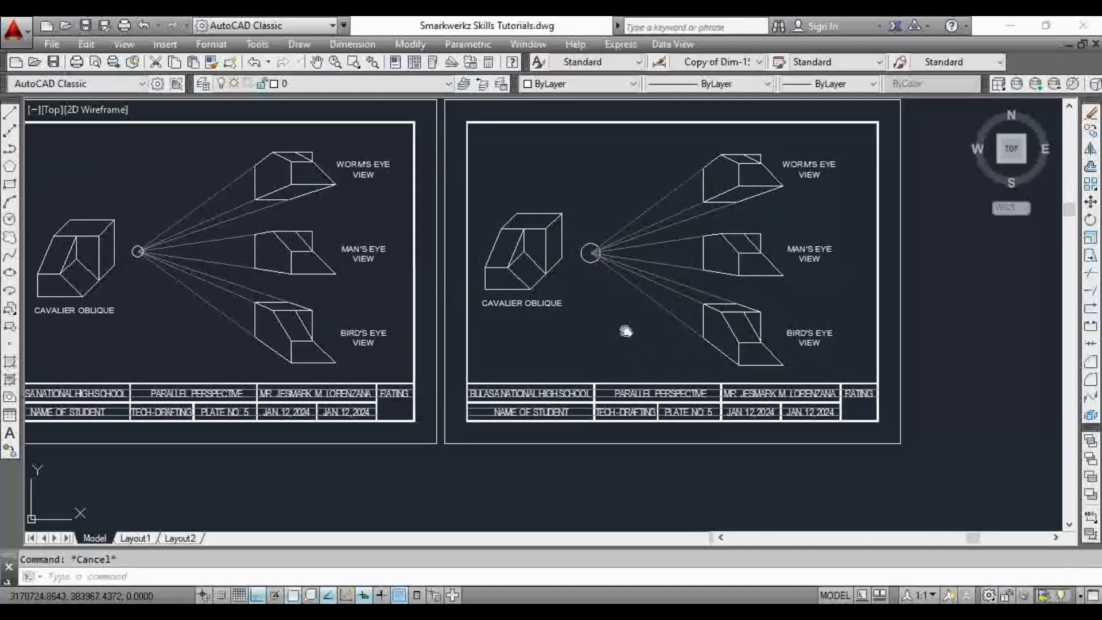
{"action": "mouse_move", "coordinate": [625, 328]}
{"action": "middle_mouse_down"}
{"action": "mouse_move", "coordinate": [607, 330]}
{"action": "mouse_move", "coordinate": [656, 285]}
{"action": "mouse_move", "coordinate": [593, 326]}
{"action": "mouse_move", "coordinate": [758, 349]}
{"action": "middle_mouse_up"}
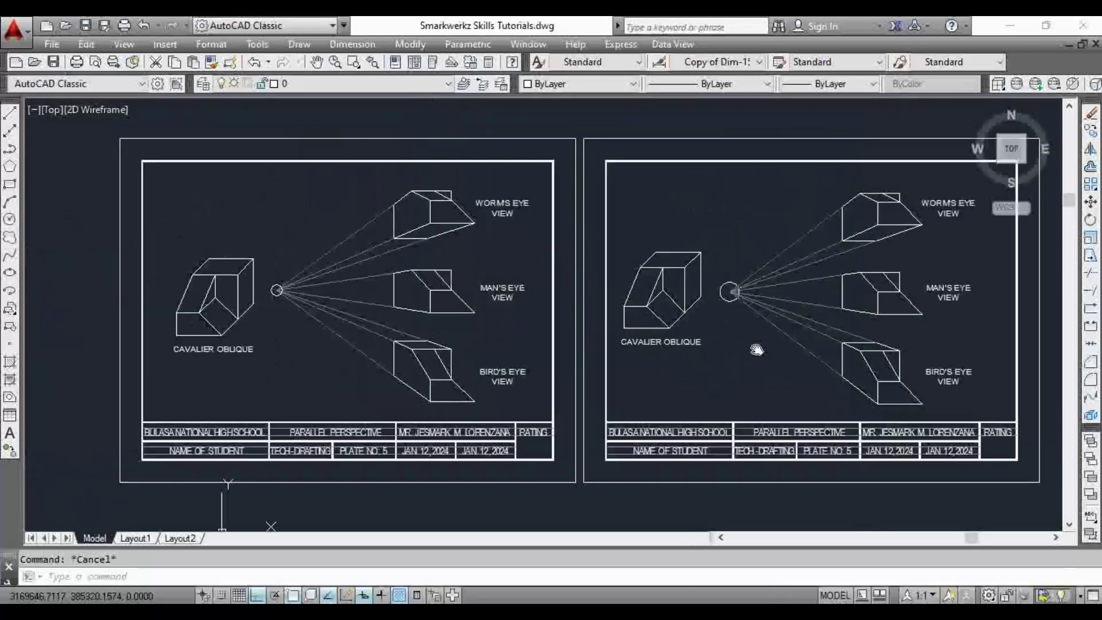
{"action": "left_click", "coordinate": [579, 115]}
{"action": "scroll", "coordinate": [442, 236], "scroll_direction": "down", "scroll_amount": 2}
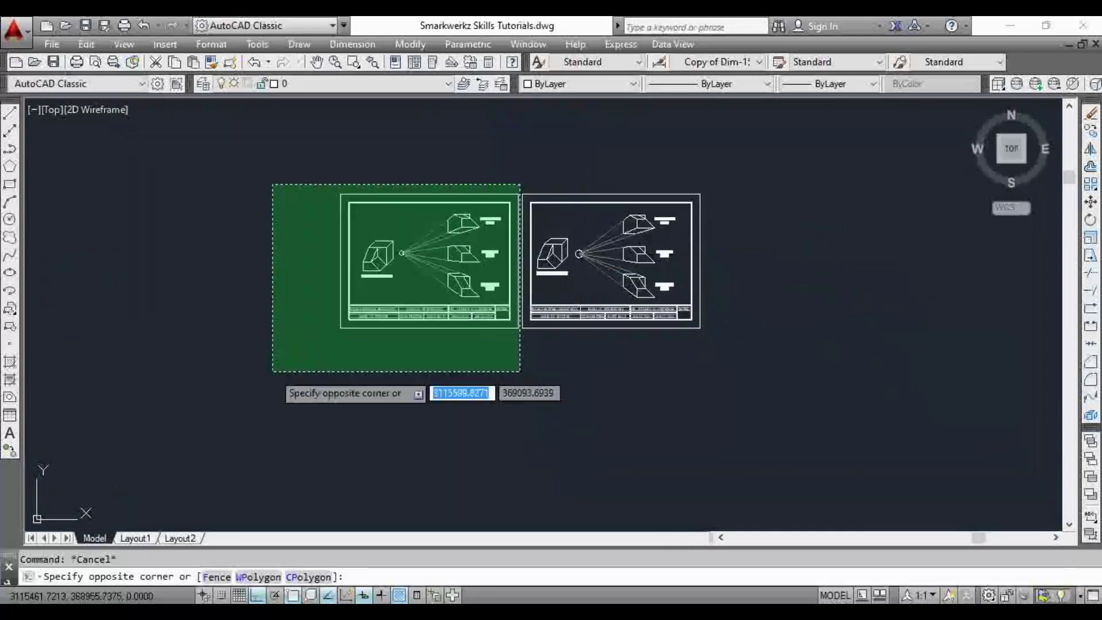
{"action": "key", "text": "Delete"}
{"action": "key", "text": "Escape"}
Zoom to a window around the remaining plate's outer border.
{"action": "scroll", "coordinate": [671, 191], "scroll_direction": "up", "scroll_amount": 2}
{"action": "type", "text": "z"}
{"action": "key", "text": "Return"}
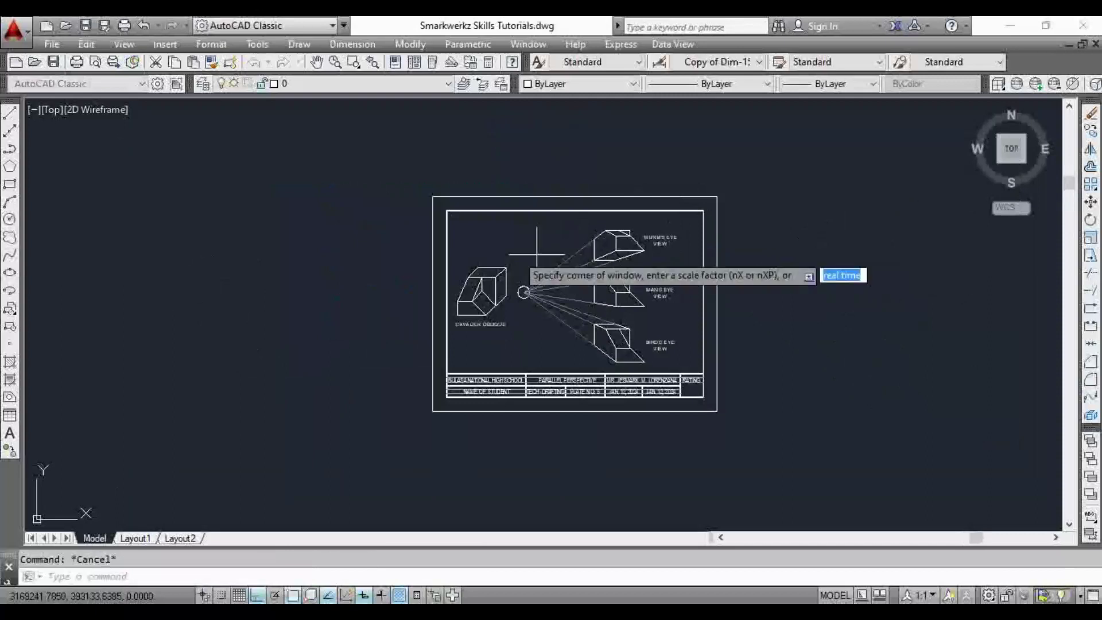
{"action": "left_click", "coordinate": [427, 196]}
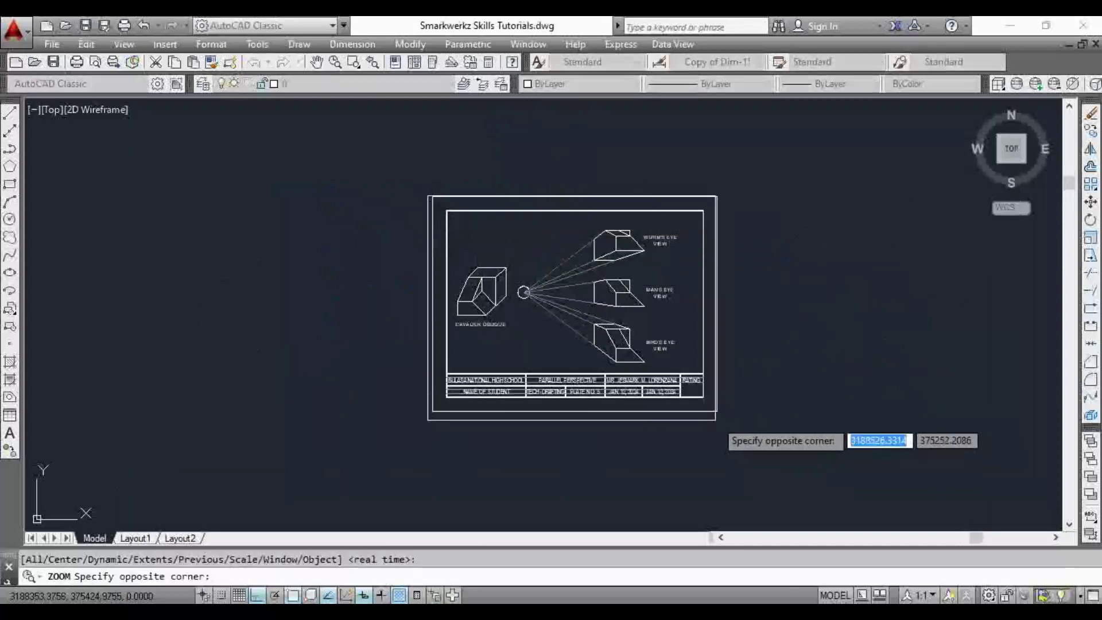
{"action": "left_click", "coordinate": [717, 420]}
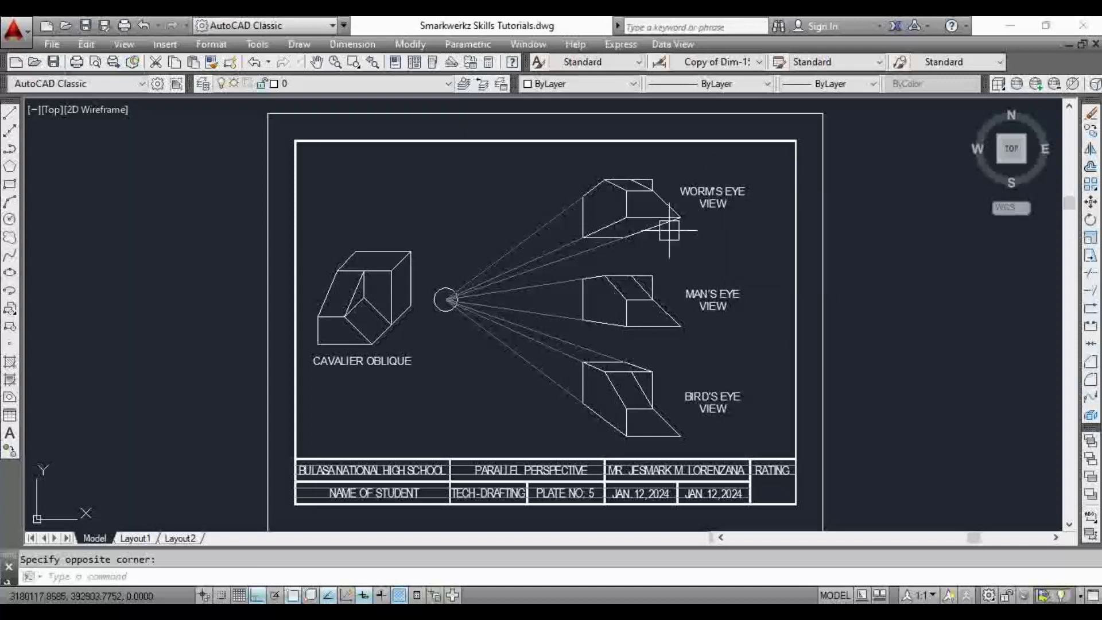
{"action": "middle_click_drag", "start_coordinate": [598, 298], "coordinate": [627, 320]}
{"action": "middle_click_drag", "start_coordinate": [935, 336], "coordinate": [935, 337]}
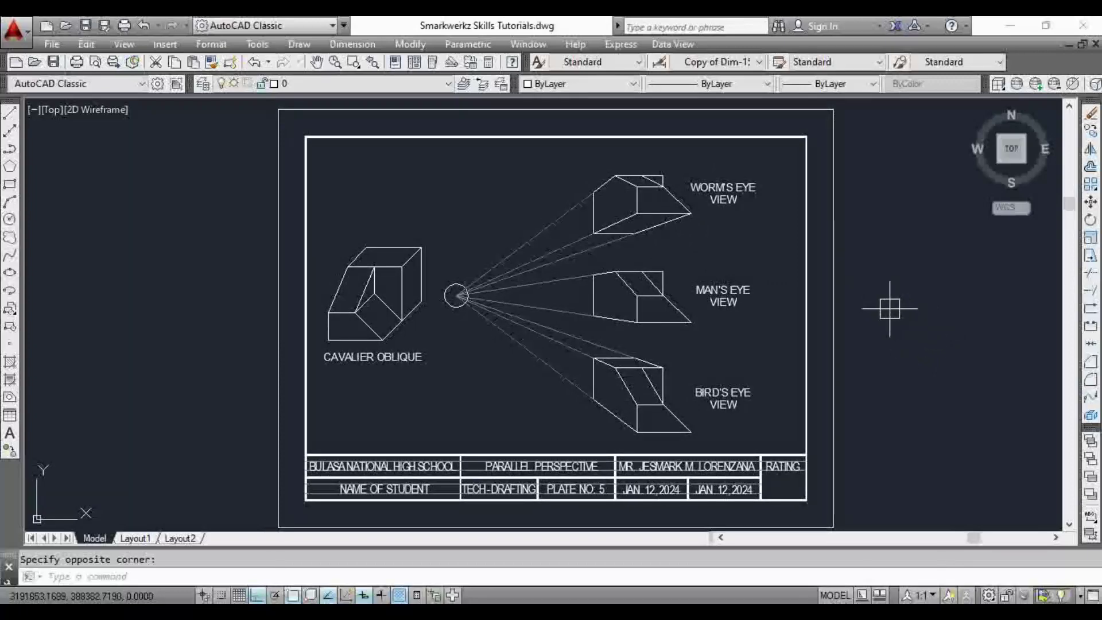
{"action": "scroll", "coordinate": [691, 354], "scroll_direction": "down", "scroll_amount": 2}
{"action": "mouse_move", "coordinate": [694, 265]}
{"action": "middle_mouse_down"}
{"action": "mouse_move", "coordinate": [710, 488]}
{"action": "mouse_move", "coordinate": [628, 254]}
{"action": "mouse_move", "coordinate": [511, 106]}
{"action": "middle_mouse_up"}
{"action": "scroll", "coordinate": [711, 488], "scroll_direction": "down", "scroll_amount": 2}
{"action": "scroll", "coordinate": [453, 296], "scroll_direction": "up", "scroll_amount": 3}
{"action": "middle_click_drag", "start_coordinate": [806, 450], "coordinate": [645, 294]}
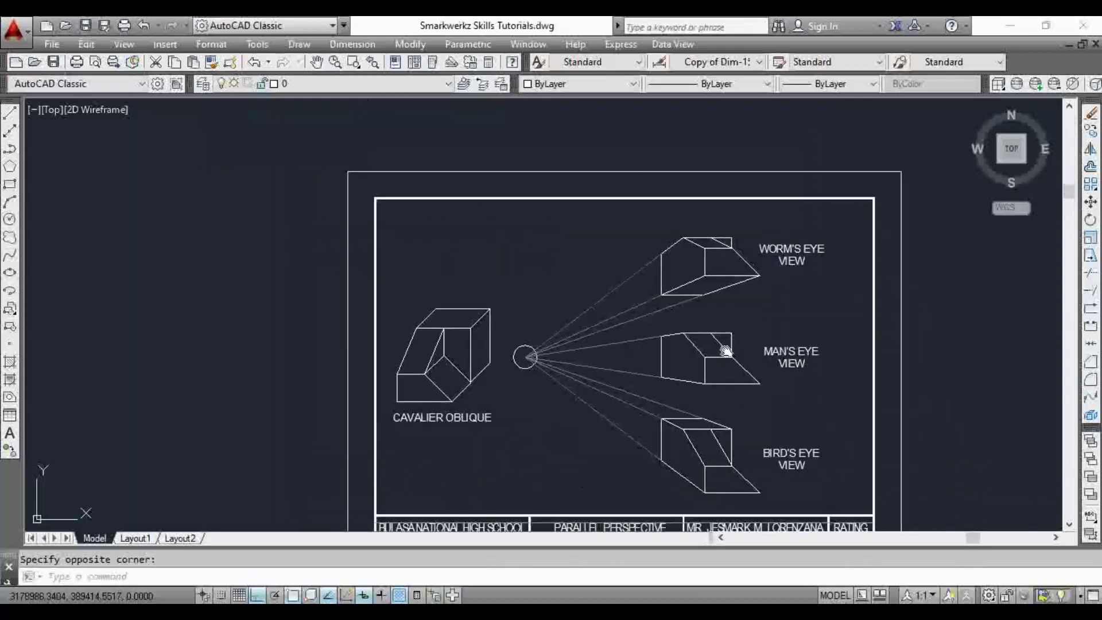
{"action": "middle_click_drag", "start_coordinate": [751, 374], "coordinate": [723, 321]}
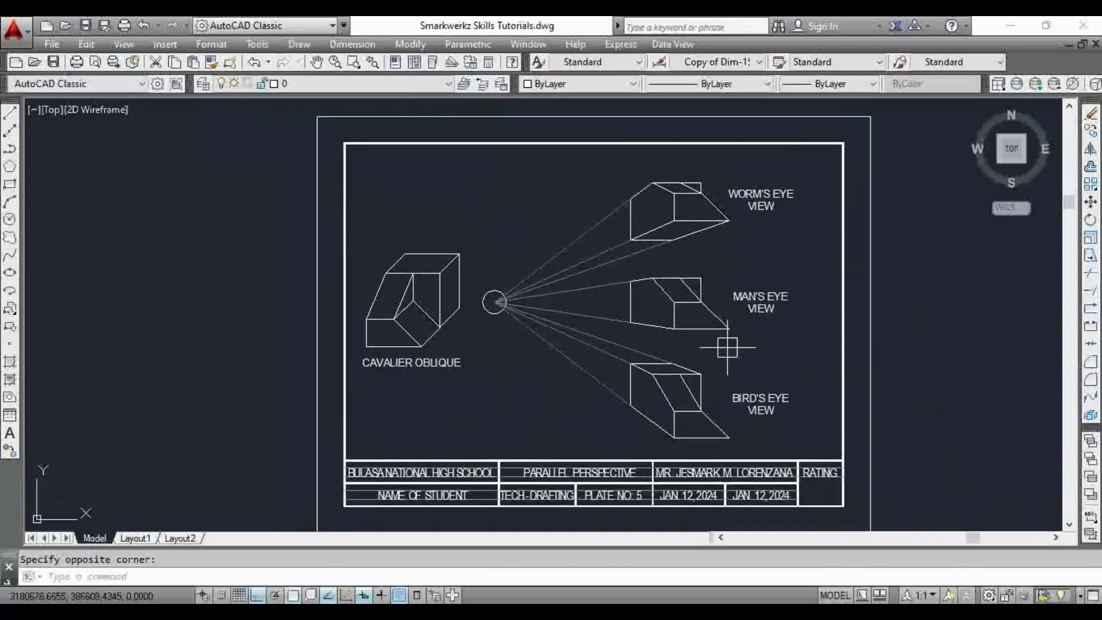
{"action": "middle_click_drag", "start_coordinate": [721, 361], "coordinate": [720, 354]}
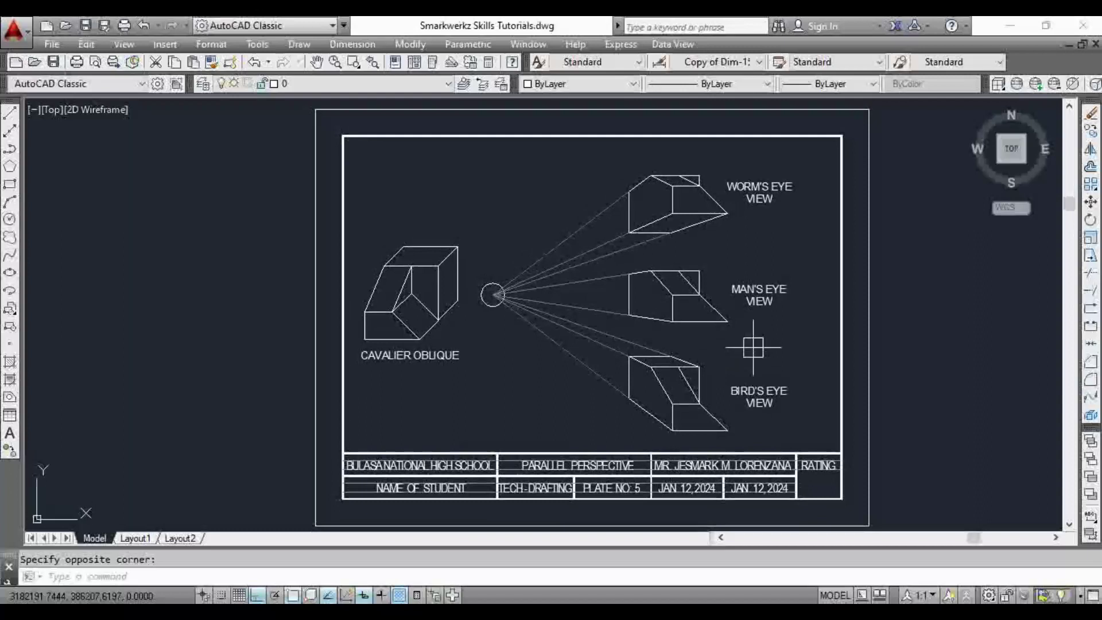